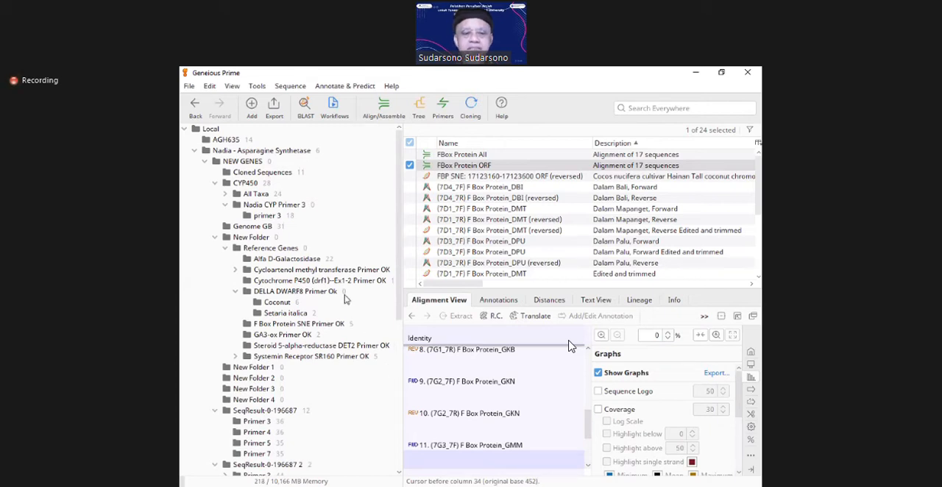
# Step: Look through the Setaria italica and Coconut folders and view the forward and reverse DELLA DWARF8 primer sequences
pyautogui.click(284, 313)
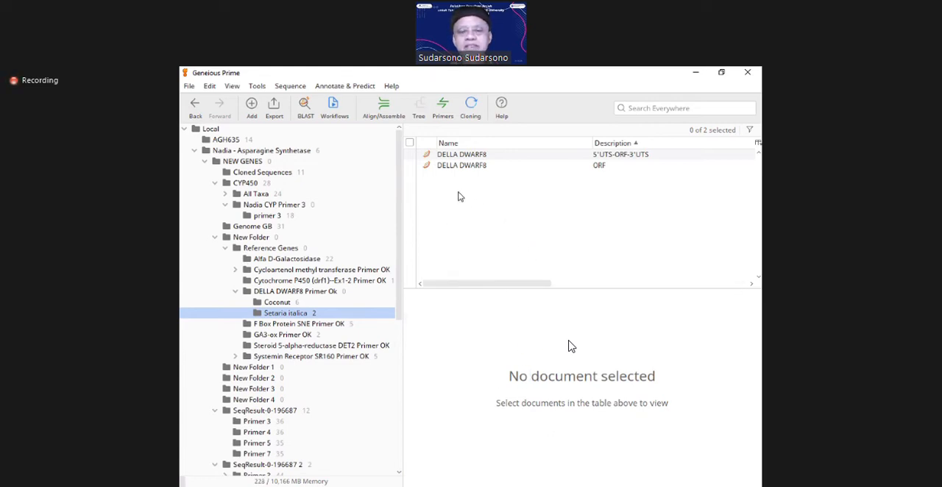
pyautogui.click(260, 305)
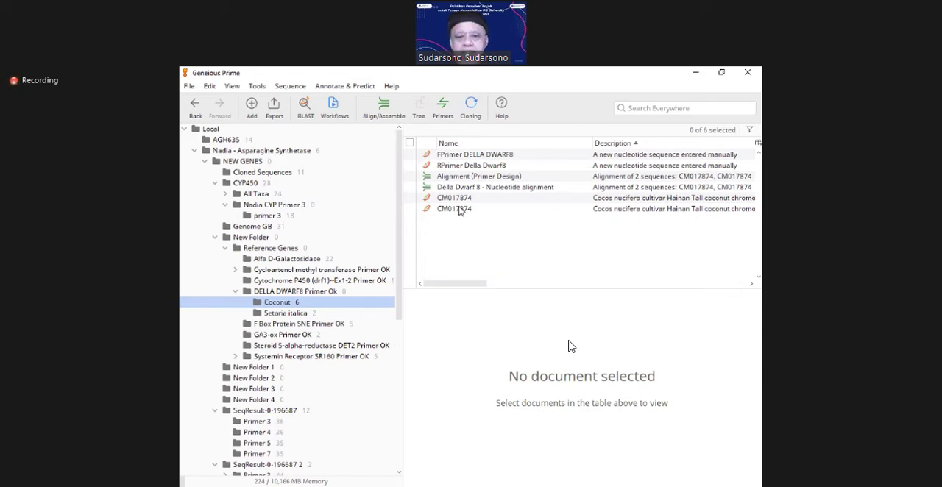
pyautogui.click(451, 159)
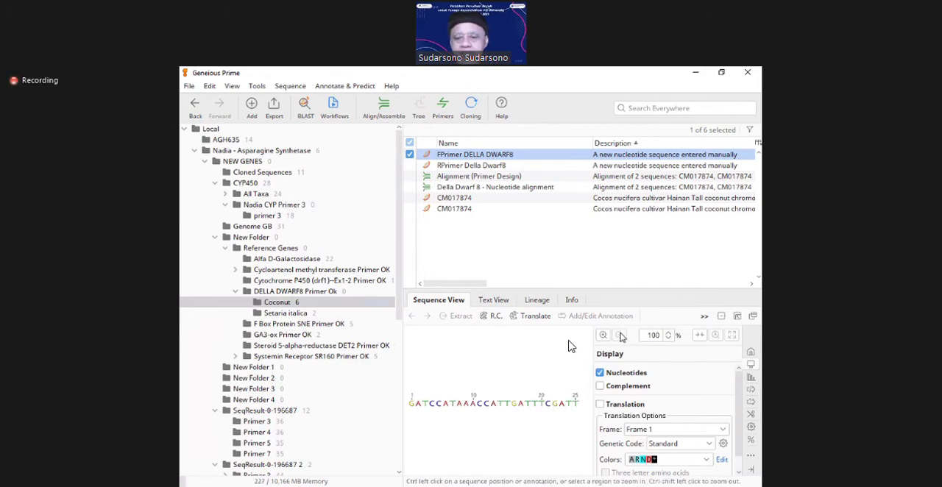
pyautogui.click(668, 339)
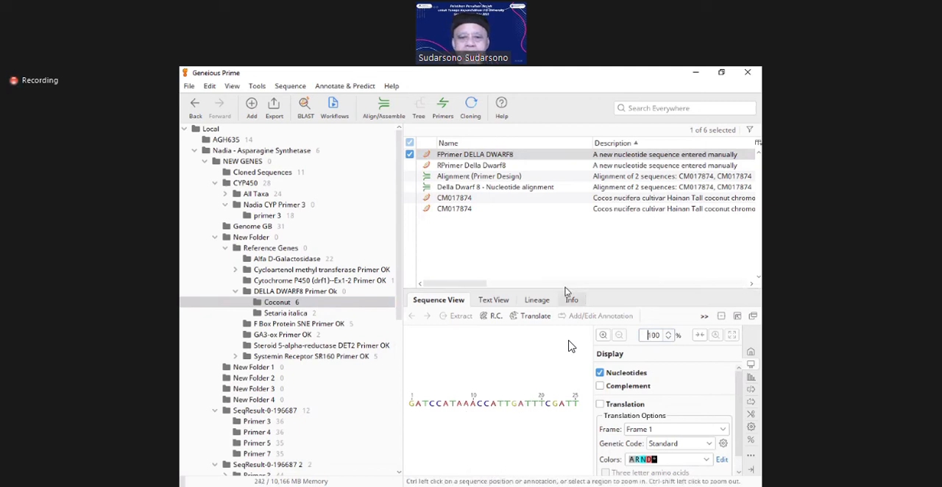
pyautogui.click(454, 166)
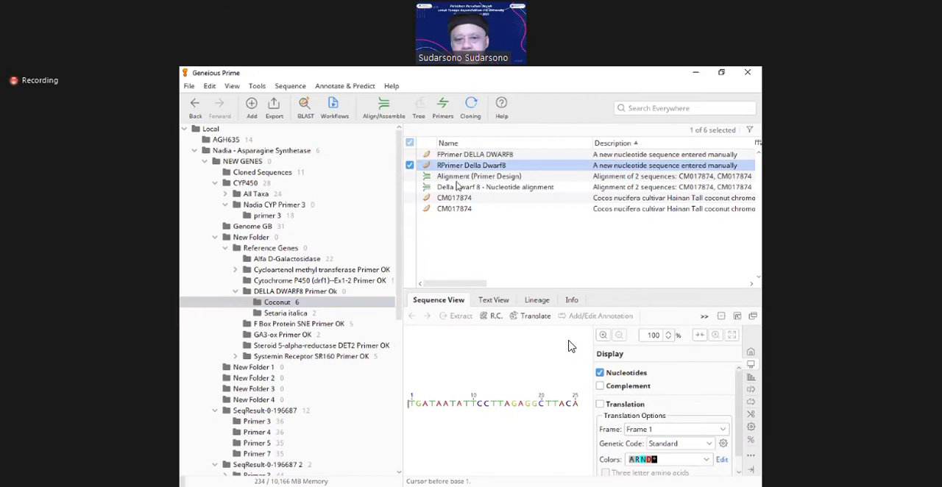
# Step: View the full length of the first CM017874 sequence at 2% zoom
pyautogui.click(454, 198)
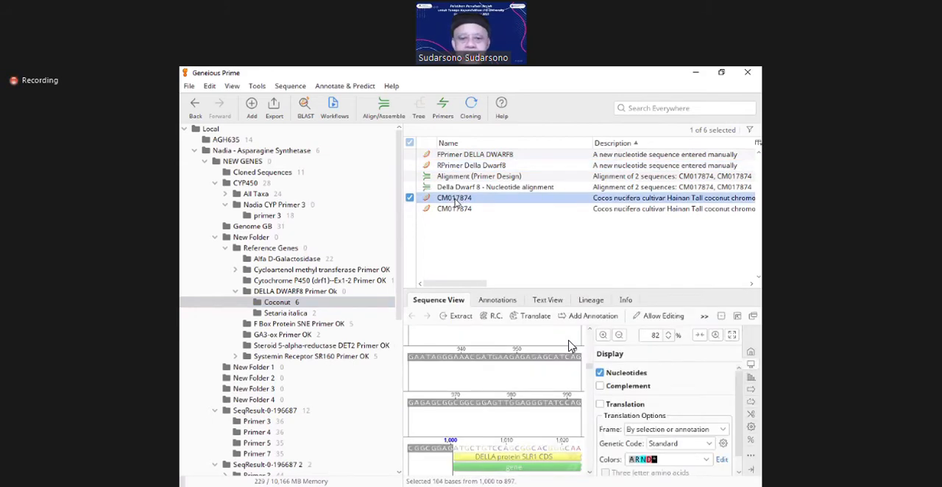
pyautogui.click(619, 336)
pyautogui.click(618, 335)
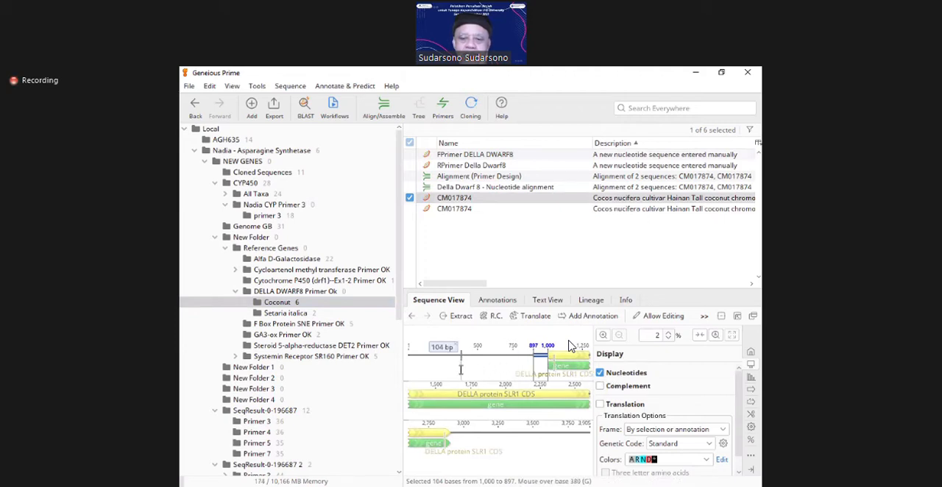
# Step: Show the complement strand and the translation for the CM017874 sequence
pyautogui.click(600, 388)
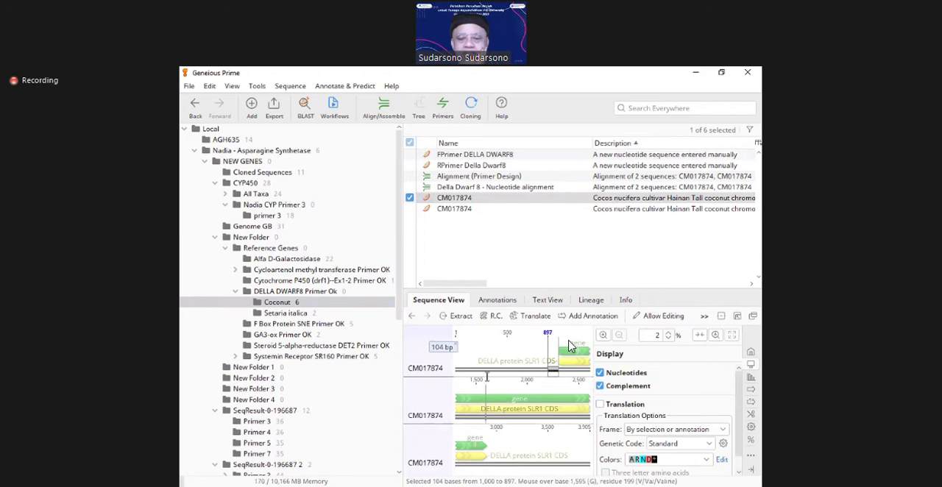
pyautogui.click(600, 404)
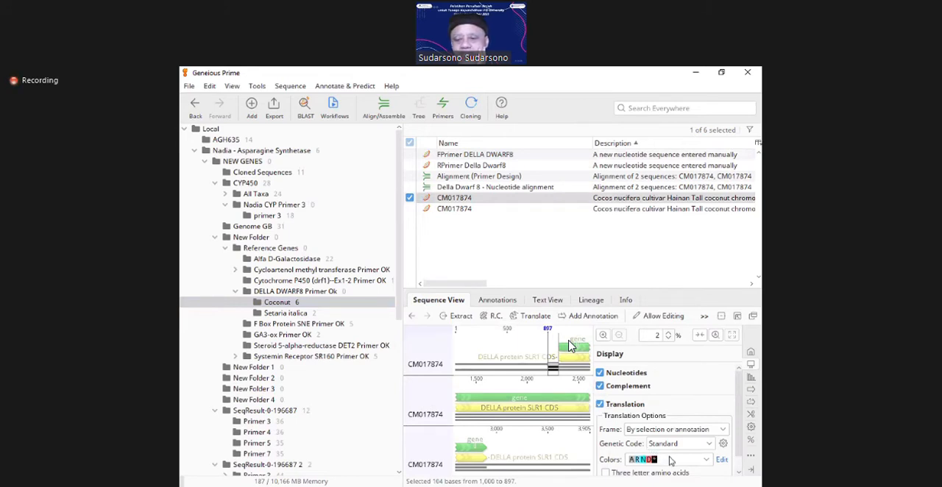
pyautogui.scroll(-2, 736, 475)
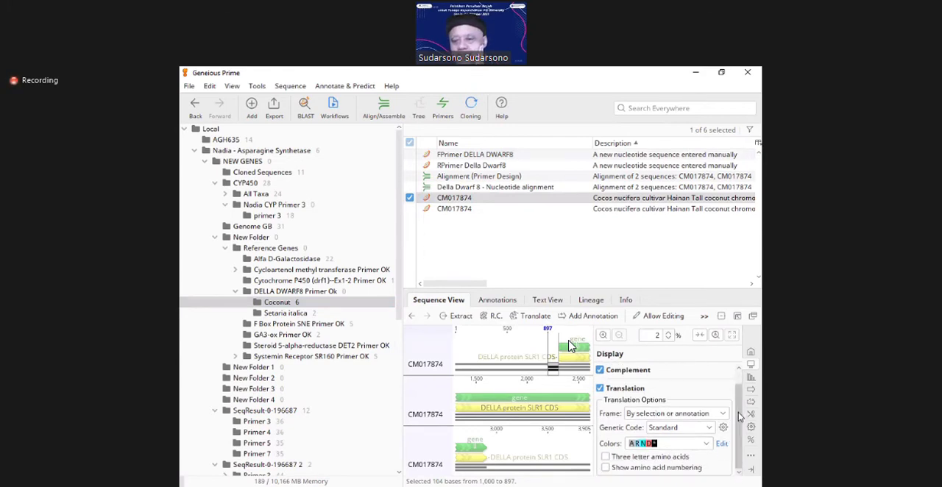
pyautogui.scroll(2, 738, 397)
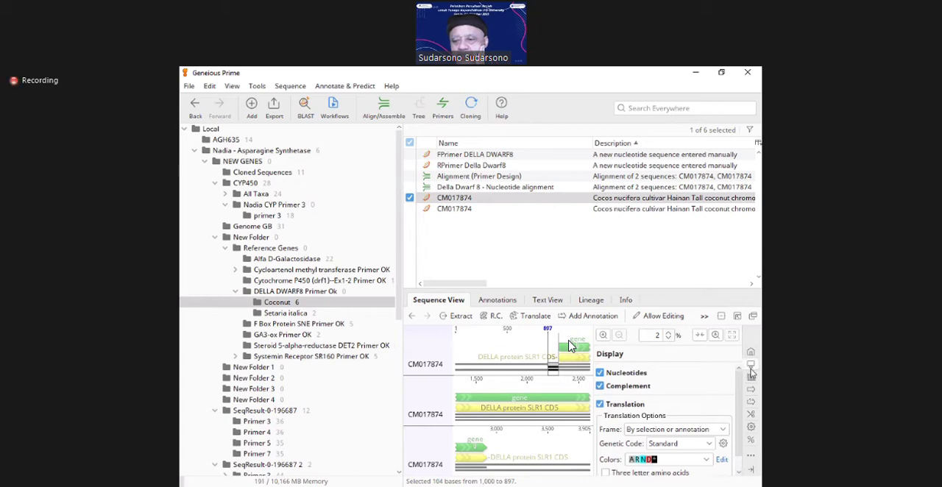
pyautogui.click(753, 365)
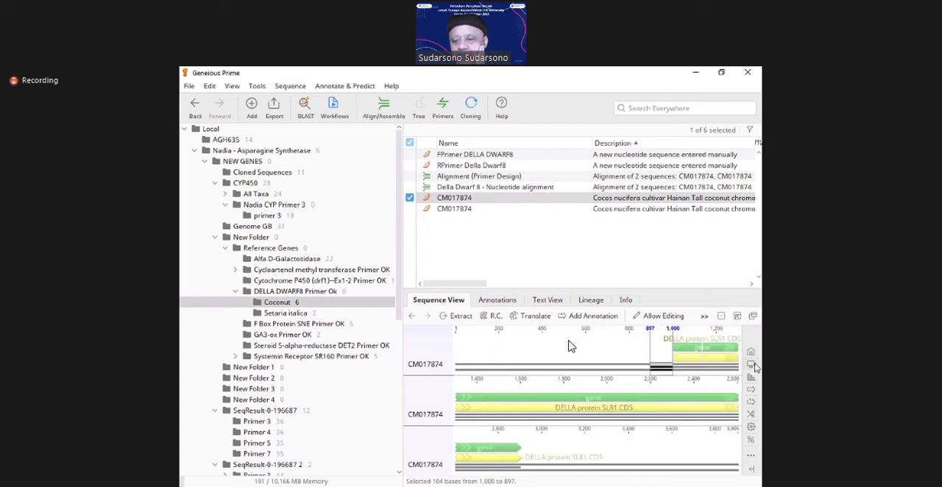
pyautogui.click(752, 365)
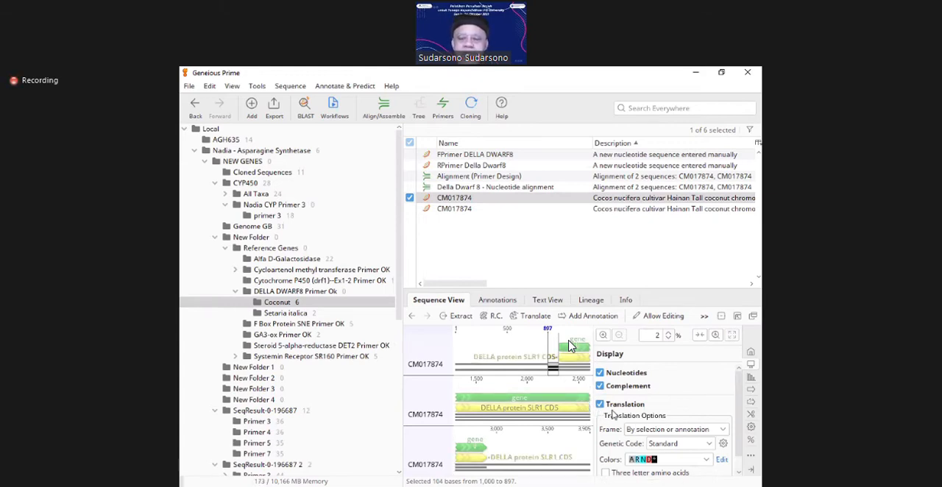
# Step: Apply the ACGT color scheme with solid green, blue, black and red backgrounds to the CM017874 sequence and inspect its bases at 68% zoom
pyautogui.click(751, 353)
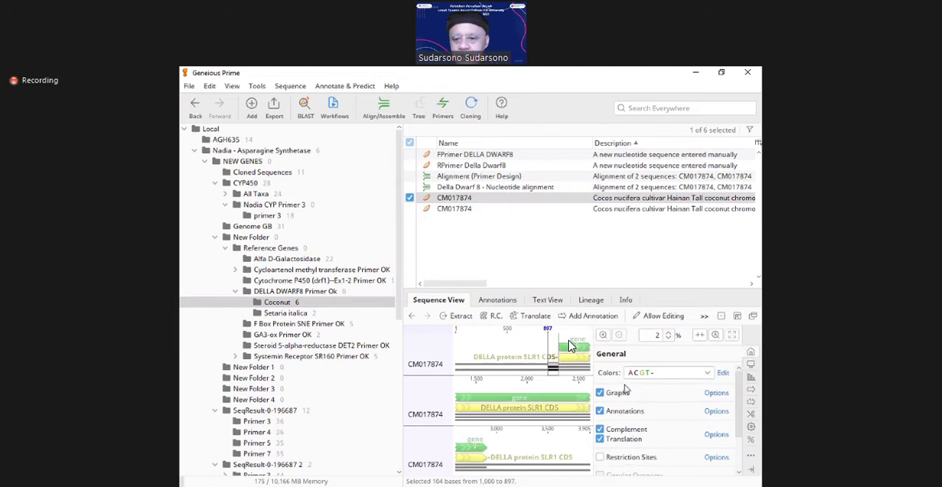
pyautogui.click(703, 375)
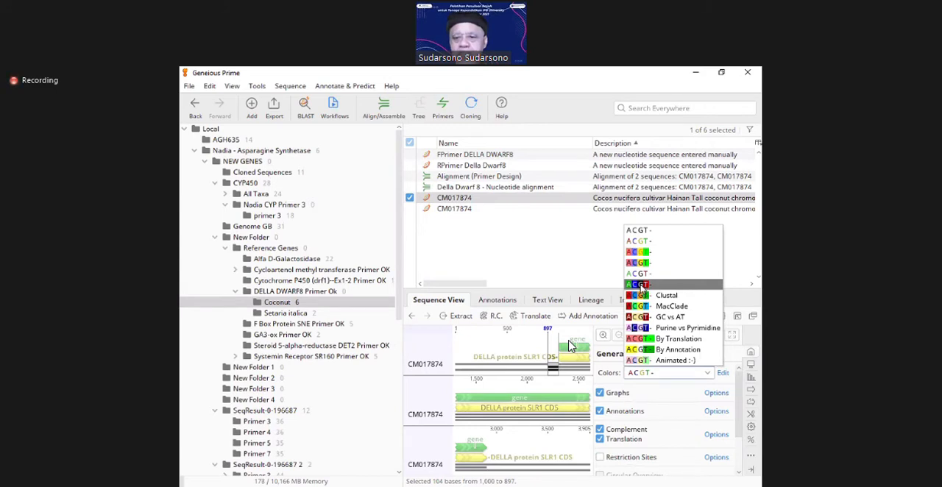
pyautogui.click(639, 284)
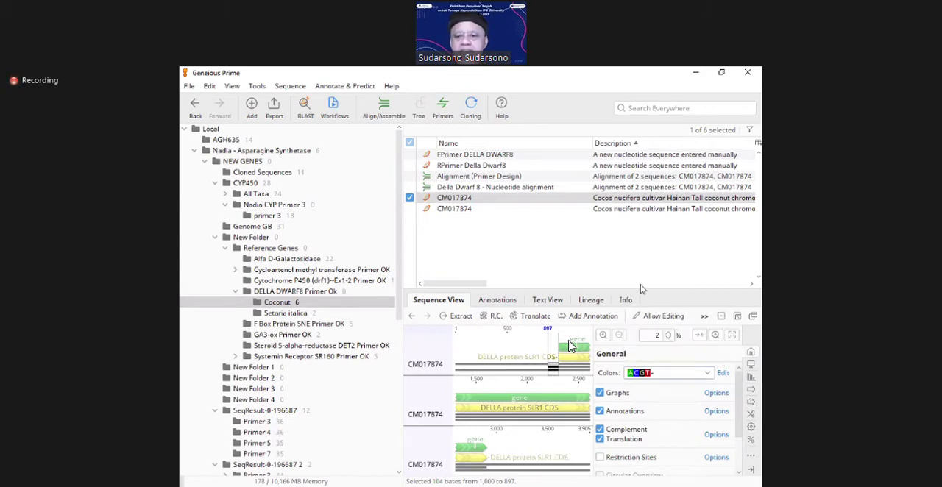
pyautogui.click(606, 335)
pyautogui.click(606, 334)
pyautogui.click(606, 335)
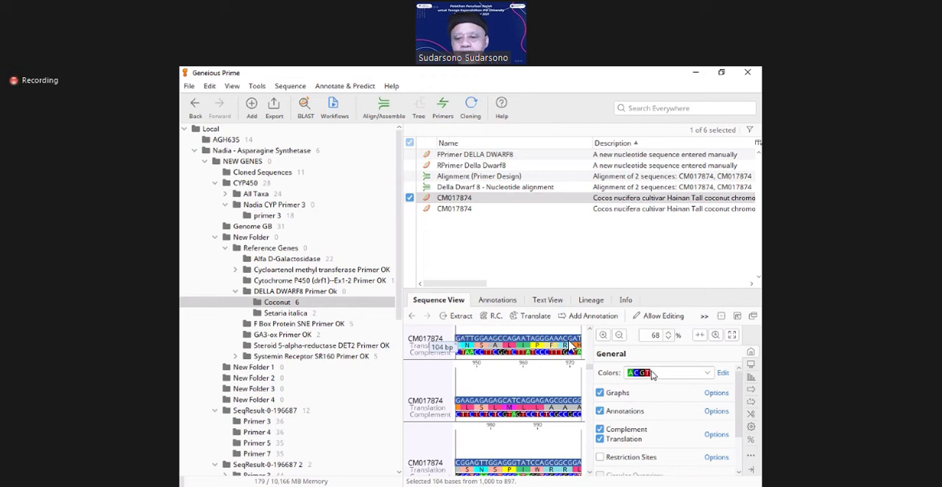
# Step: Hide the translation and complement of the CM017874 sequence
pyautogui.click(599, 440)
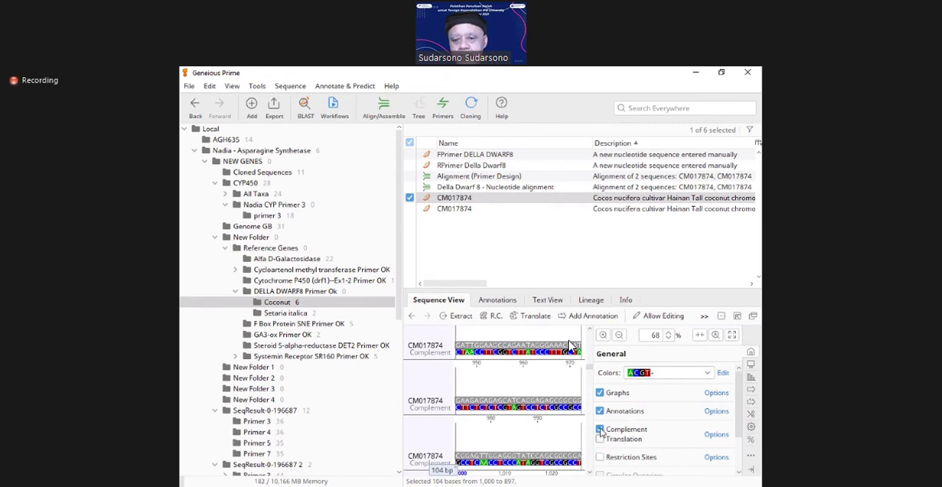
pyautogui.click(600, 430)
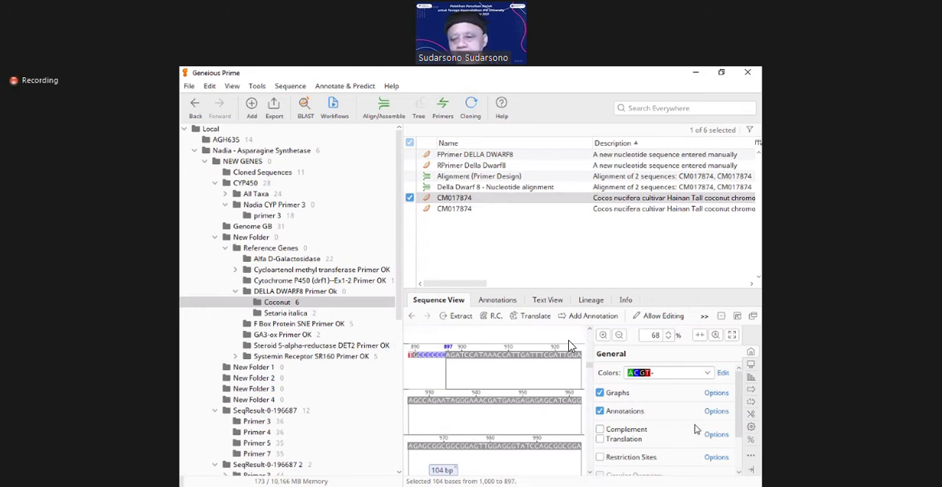
# Step: Display the graph options for the CM017874 sequence
pyautogui.click(750, 381)
pyautogui.click(747, 383)
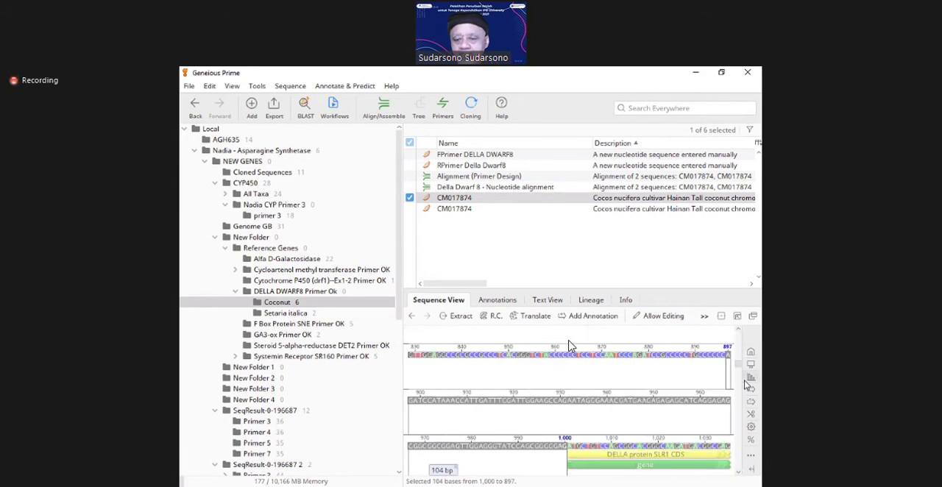
pyautogui.click(750, 379)
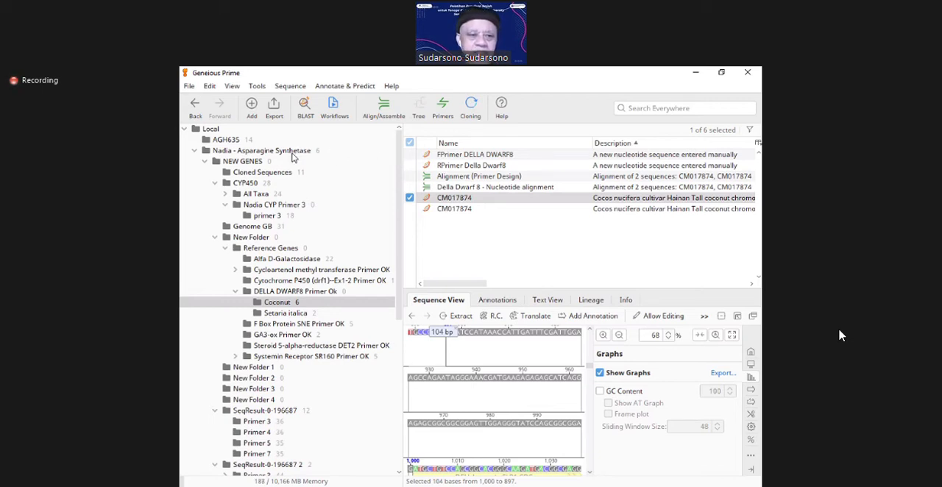
pyautogui.click(196, 130)
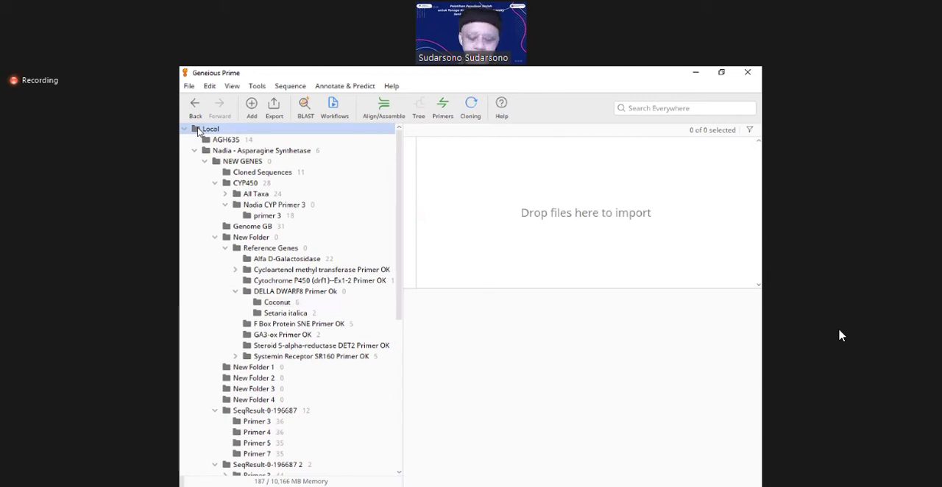
pyautogui.rightClick(199, 131)
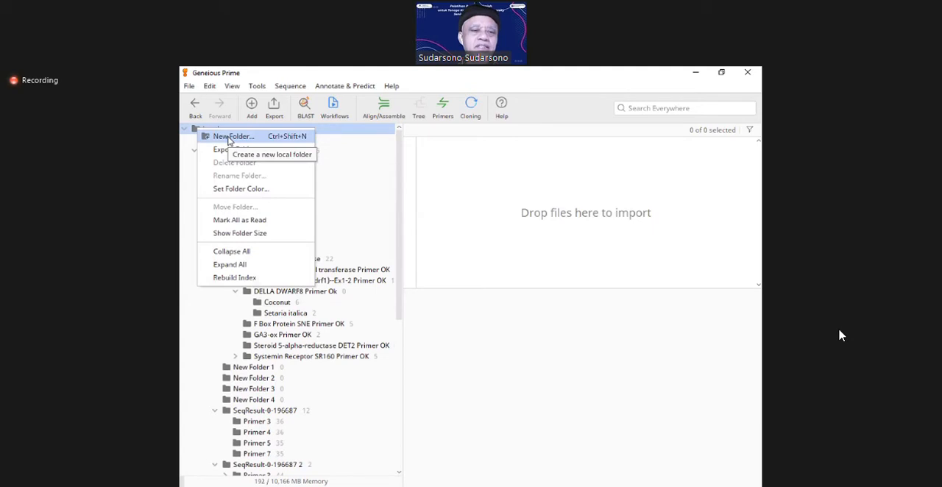
pyautogui.click(229, 140)
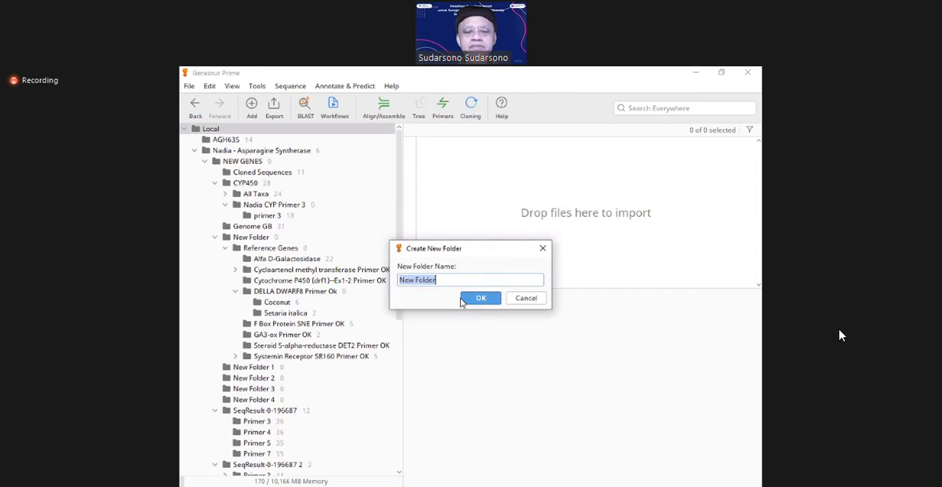
pyautogui.write('AG')
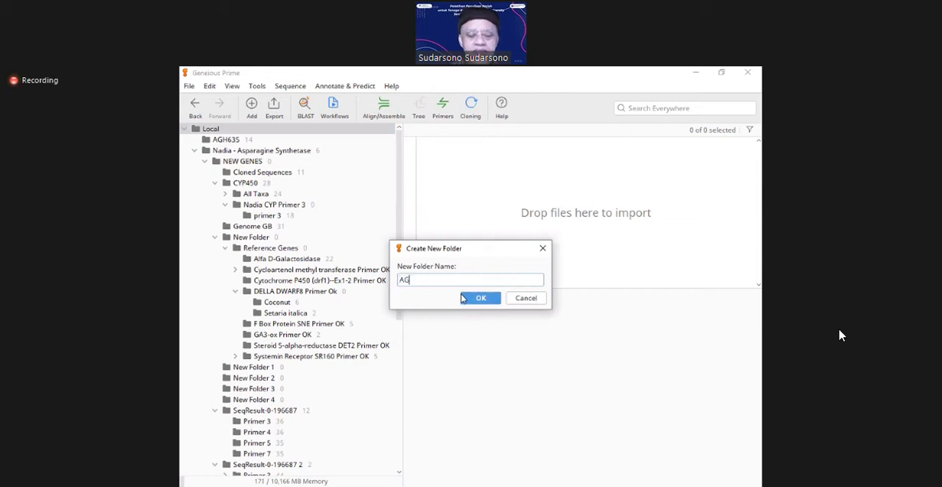
pyautogui.write('H635')
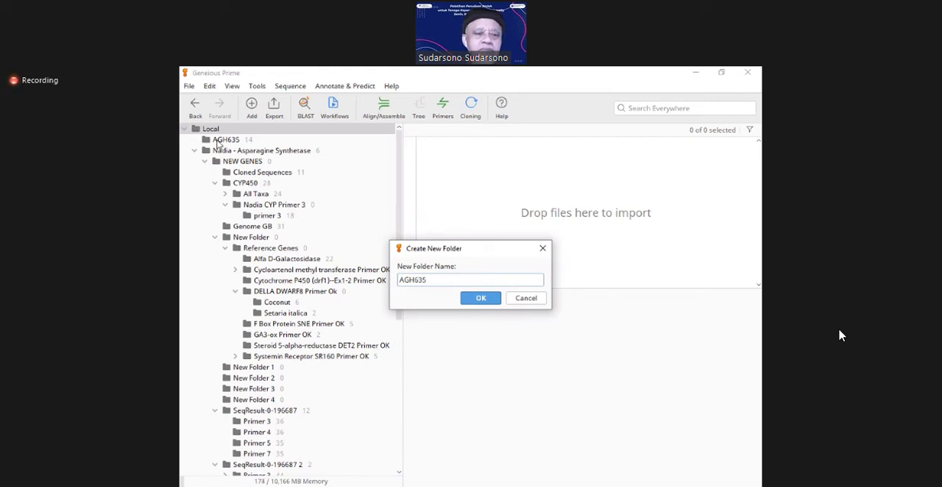
pyautogui.click(525, 299)
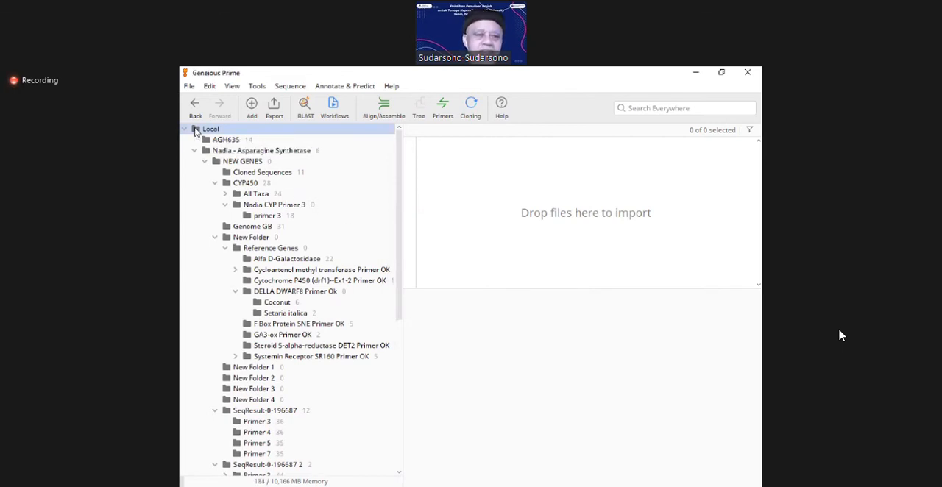
pyautogui.rightClick(196, 132)
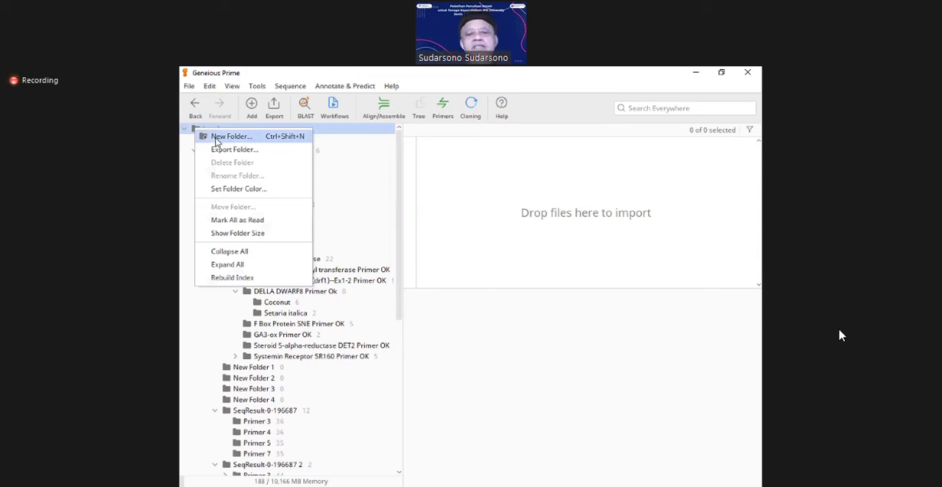
pyautogui.click(215, 141)
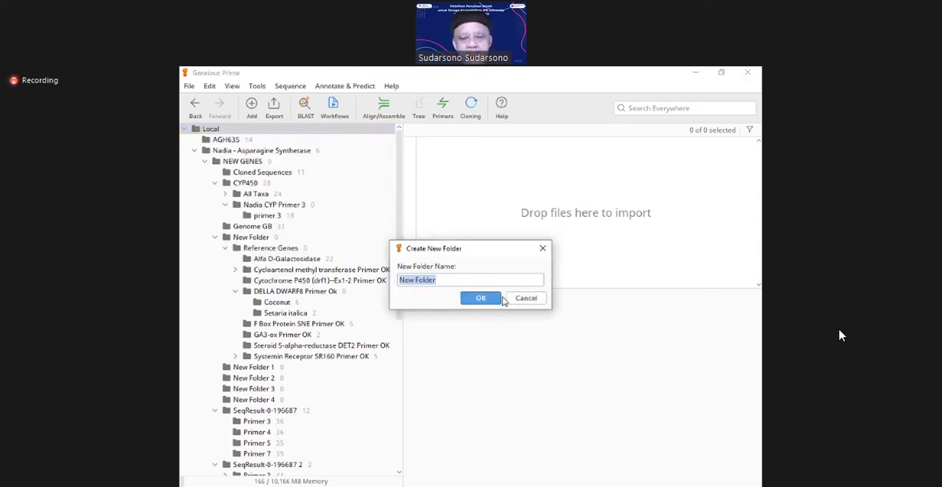
pyautogui.write('AGH635')
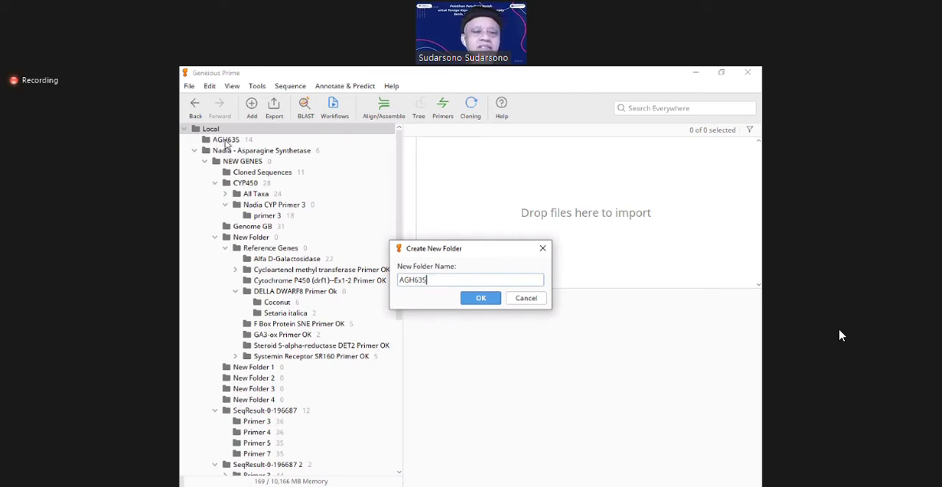
pyautogui.click(534, 302)
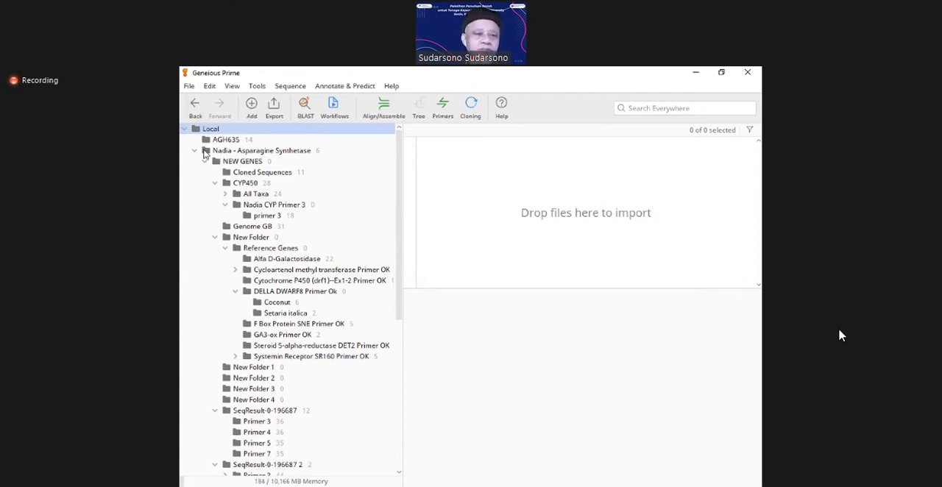
# Step: Collapse the Asparagine Synthetase project folder, the S3 Balitbu folder and the NCBI database group in the source tree
pyautogui.click(195, 151)
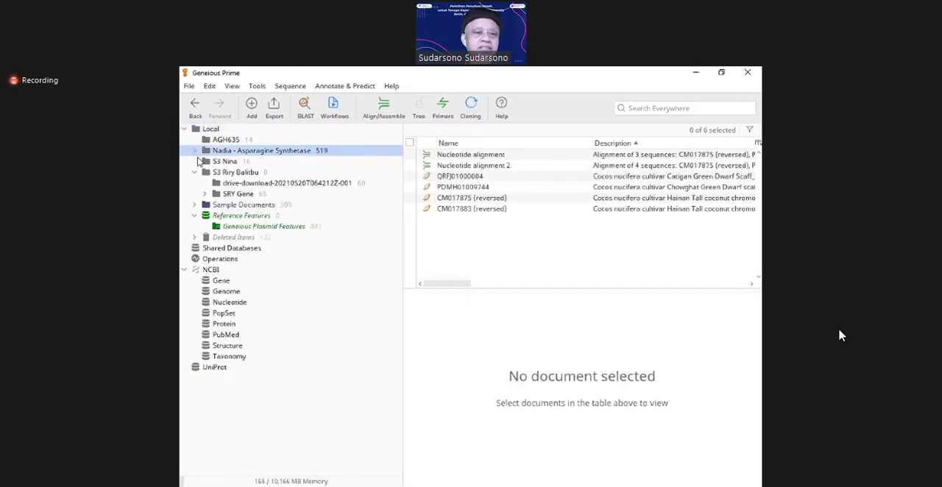
pyautogui.click(194, 174)
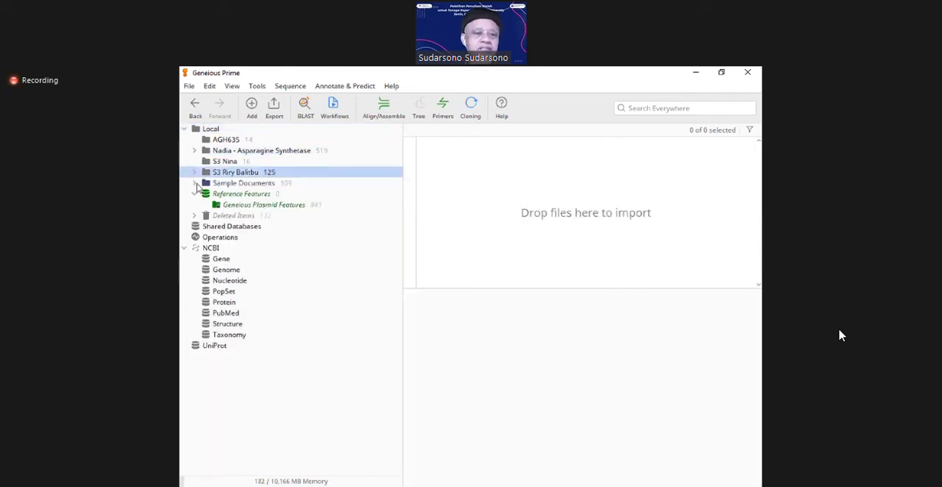
pyautogui.click(186, 250)
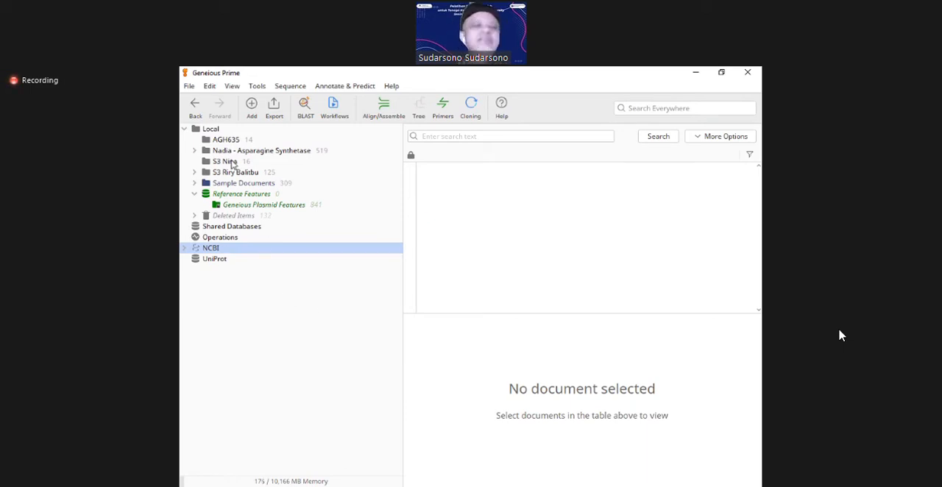
pyautogui.rightClick(197, 131)
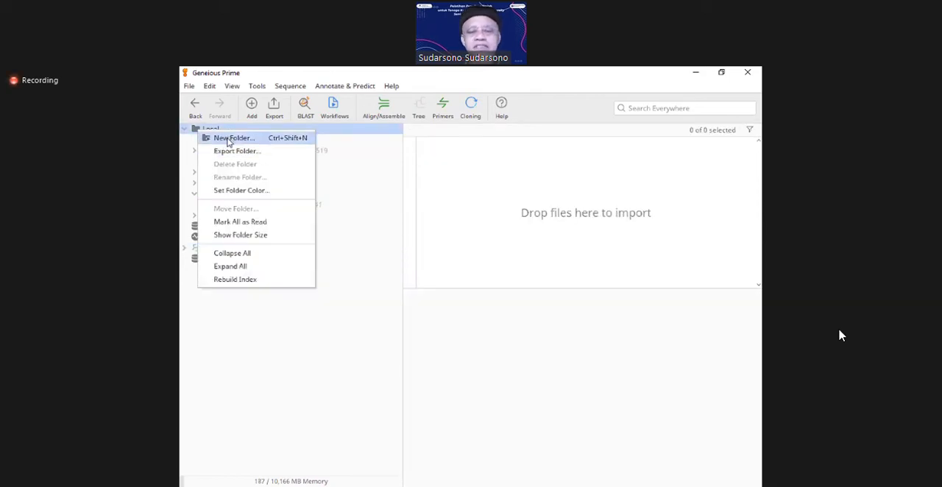
pyautogui.click(228, 138)
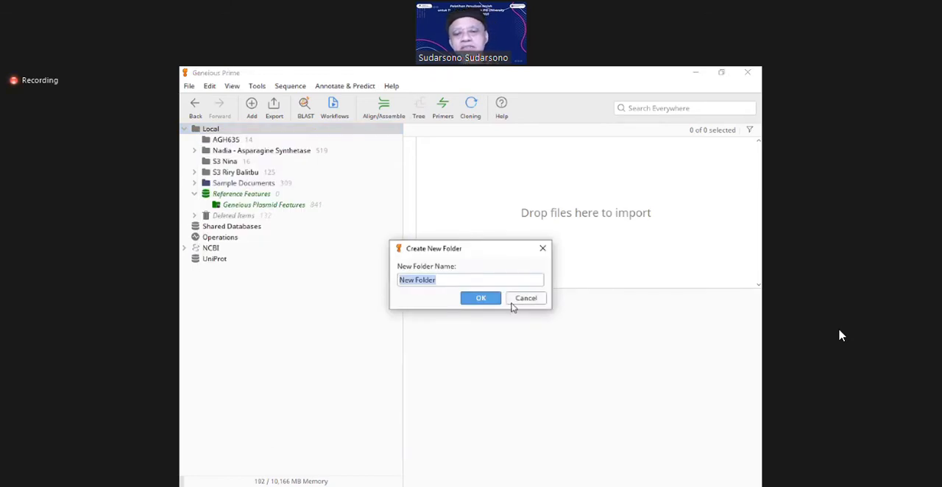
pyautogui.write('A')
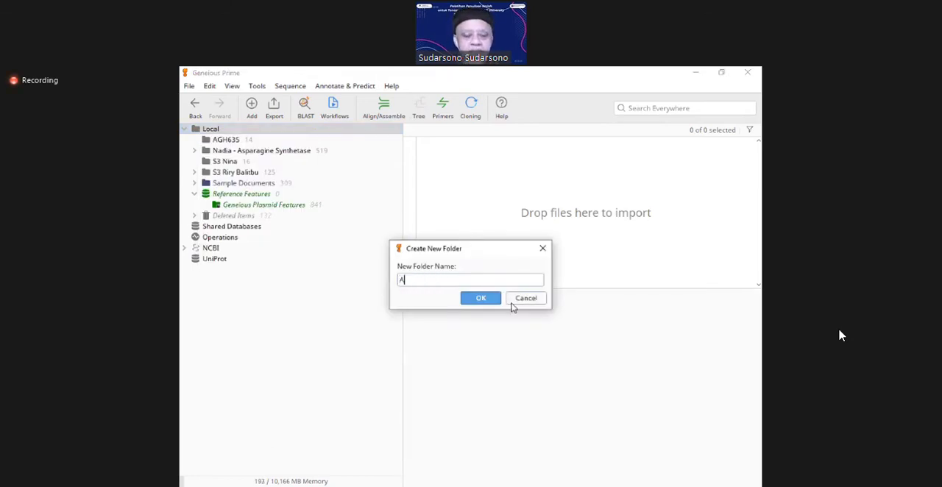
pyautogui.write('GH635')
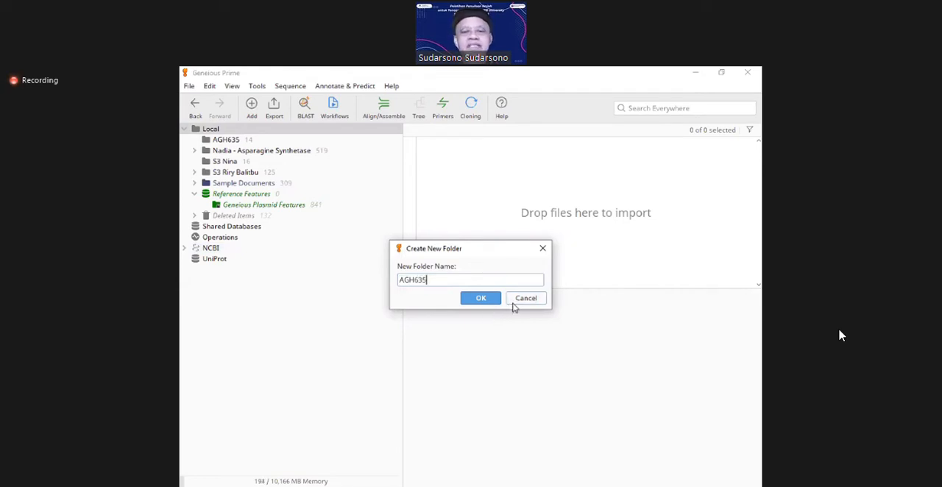
pyautogui.click(519, 302)
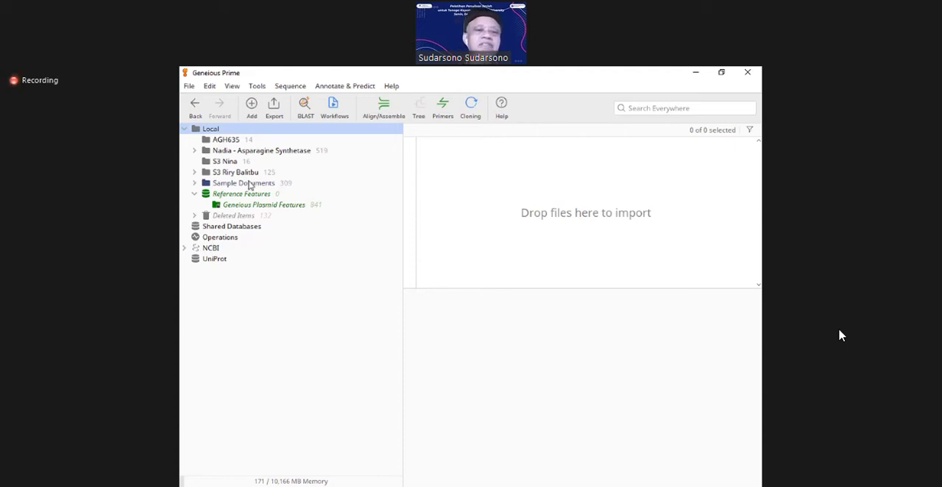
# Step: Open the AGH635 folder under Local and deselect the CM017872 Coding Seq (reversed) sequence
pyautogui.click(208, 140)
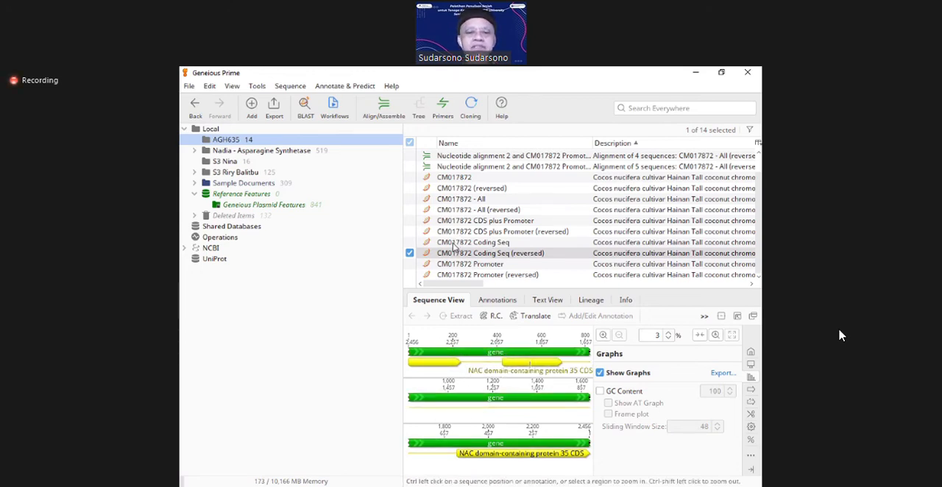
pyautogui.click(409, 253)
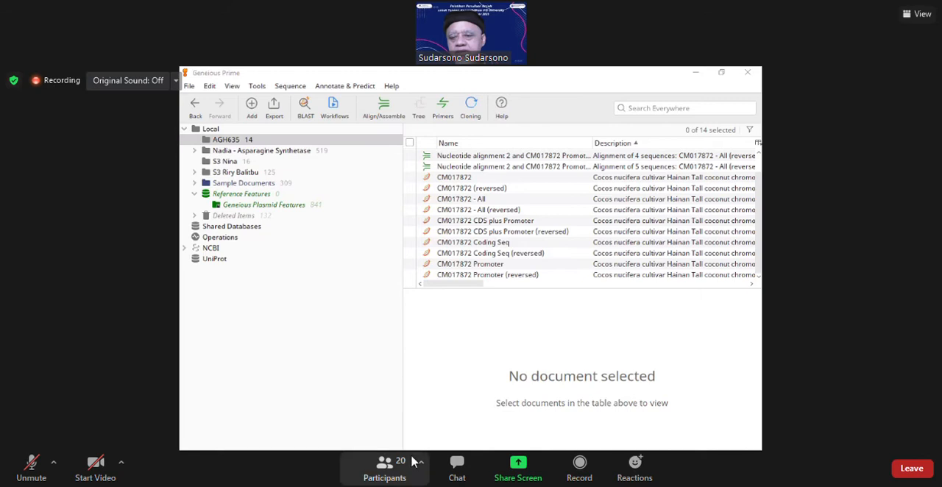
# Step: Check the participants list of the Zoom meeting and hide it again
pyautogui.click(412, 461)
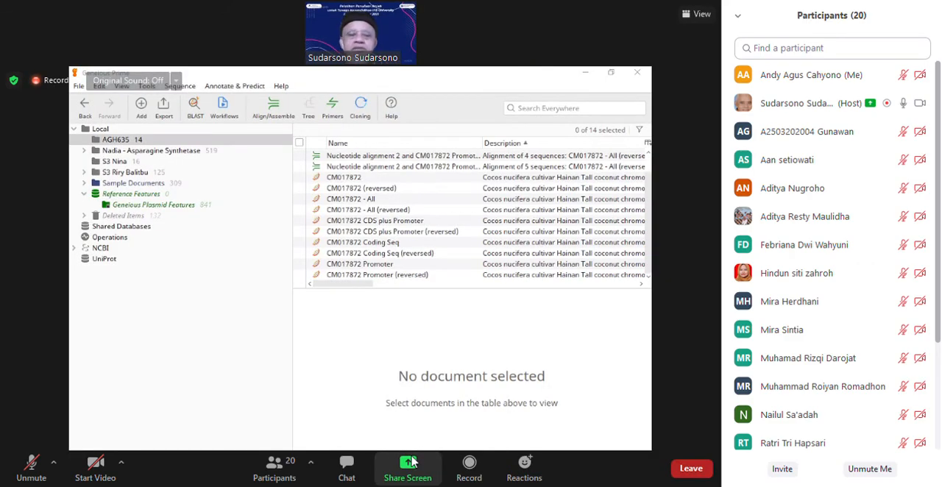
pyautogui.click(273, 466)
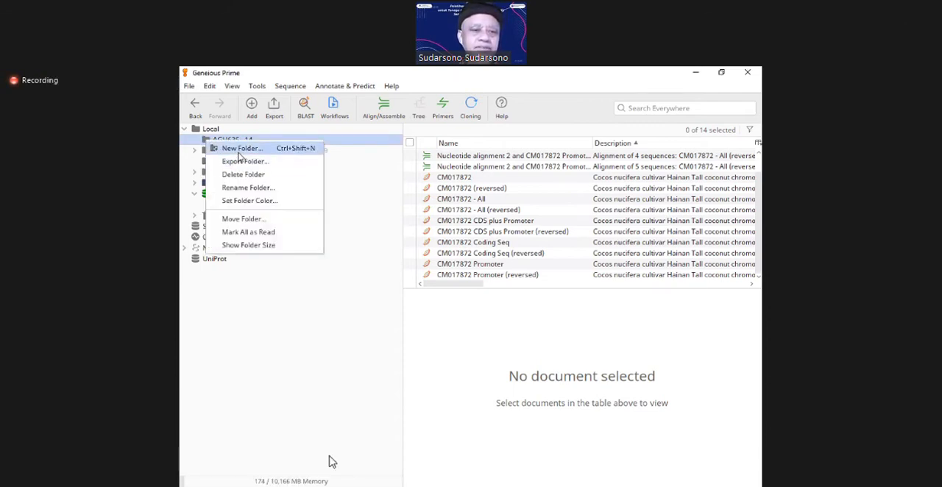
pyautogui.click(350, 463)
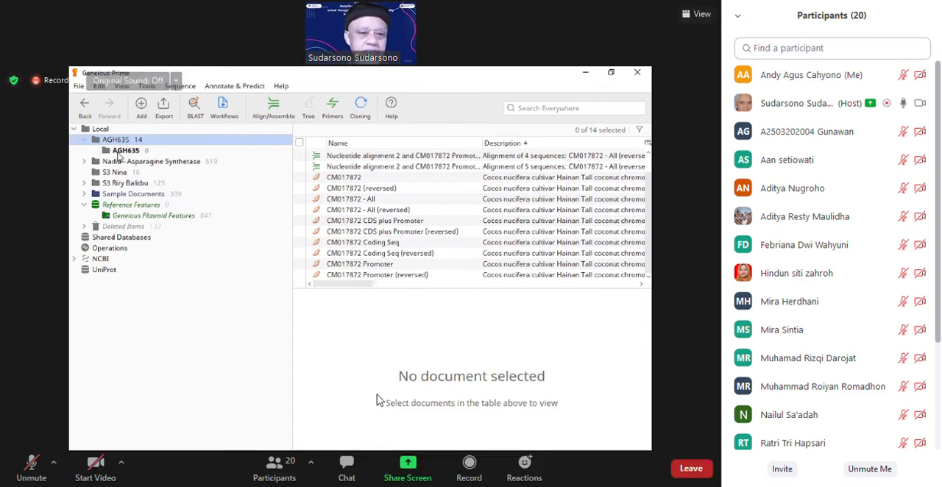
pyautogui.click(262, 479)
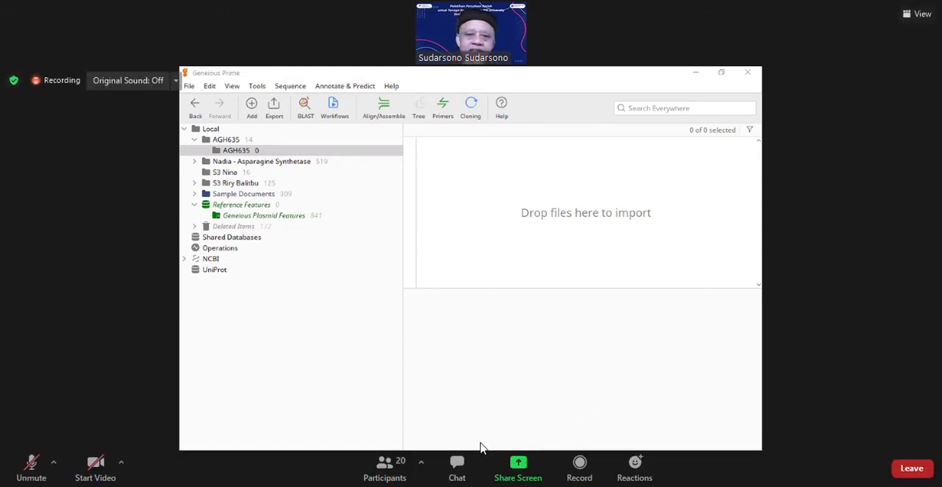
pyautogui.click(386, 475)
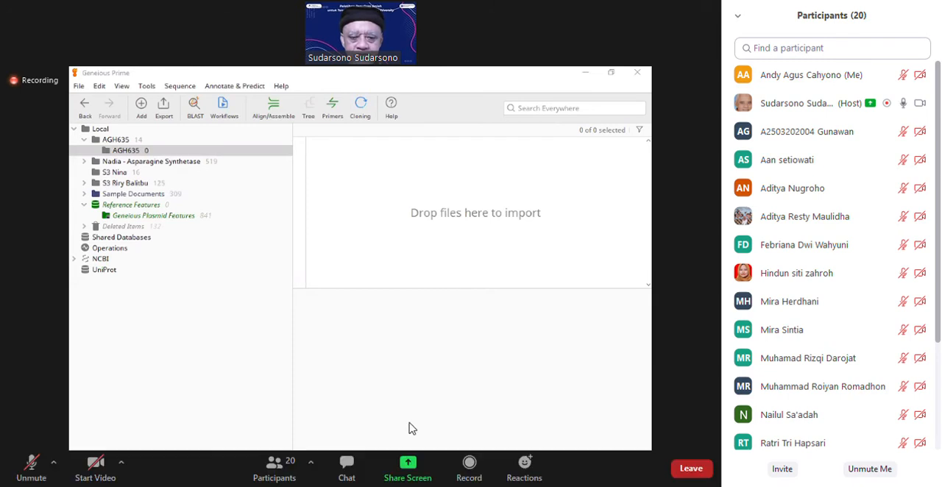
pyautogui.click(288, 475)
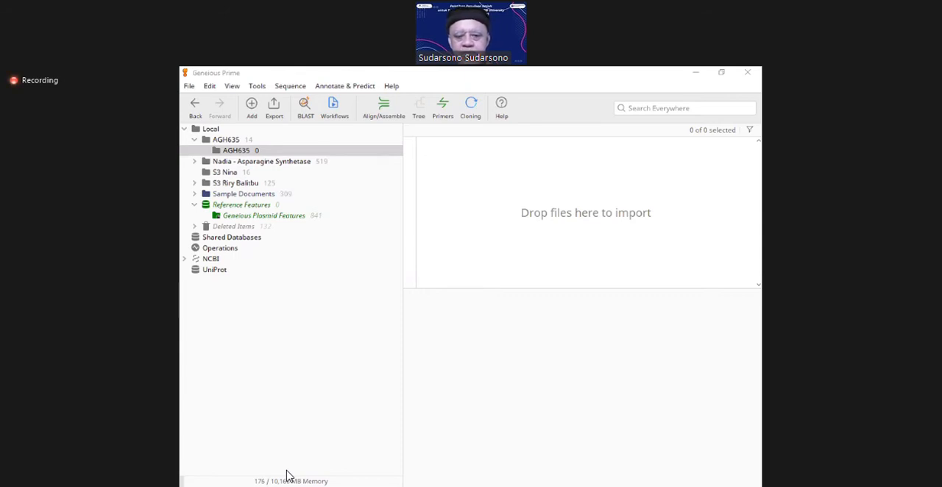
pyautogui.moveTo(287, 476)
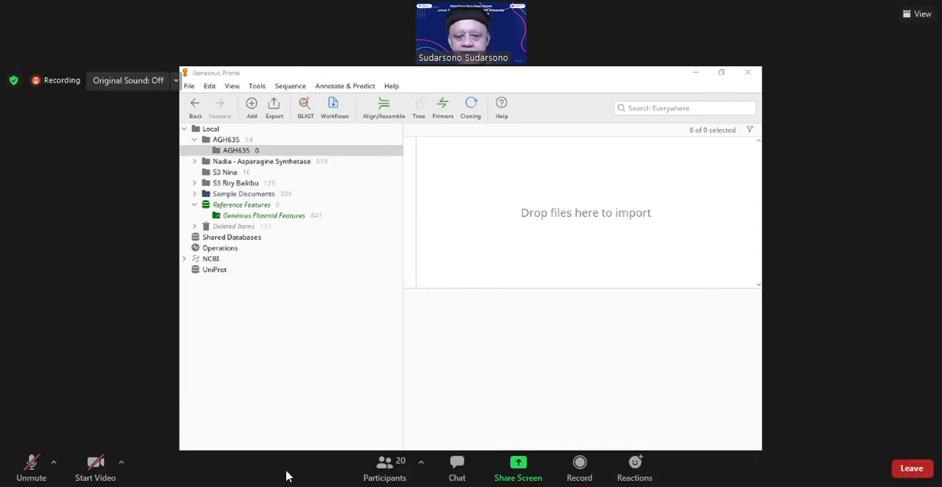
pyautogui.click(384, 471)
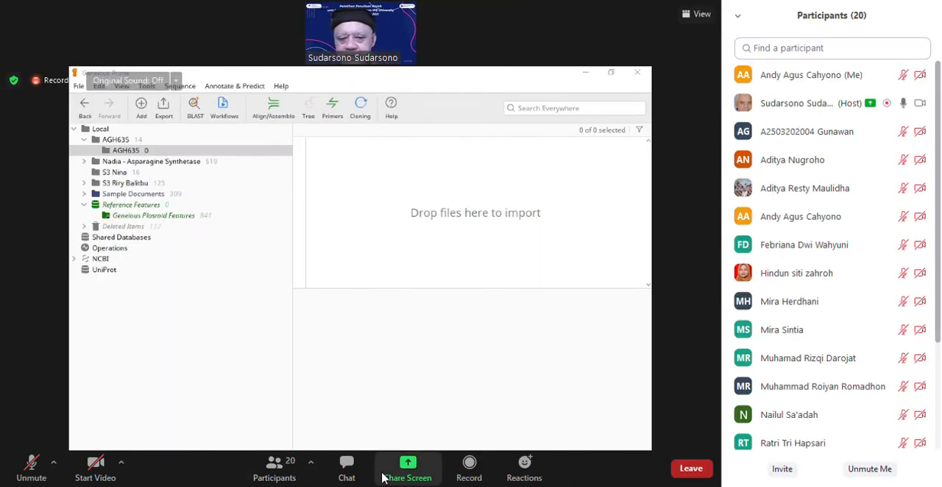
pyautogui.click(274, 471)
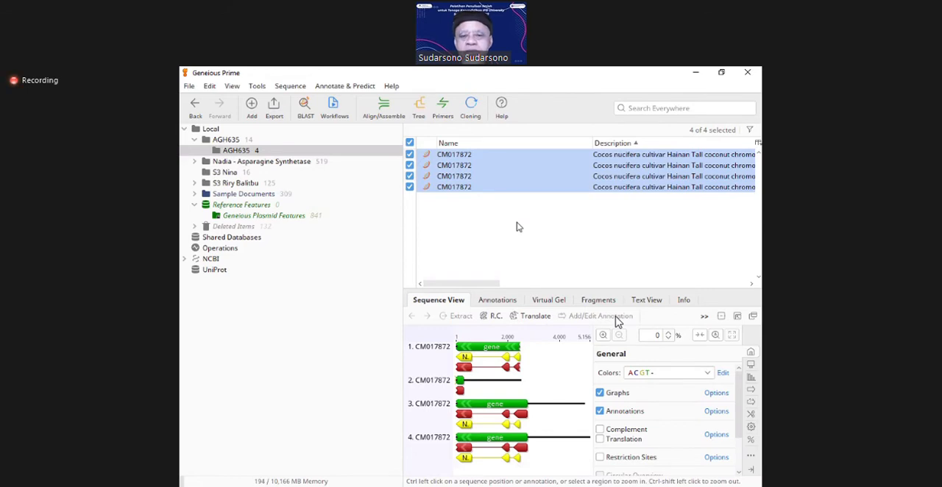
# Step: Clear the selection of all four sequences in the nested AGH635 folder and open the first CM017872 sequence in a separate window
pyautogui.click(446, 213)
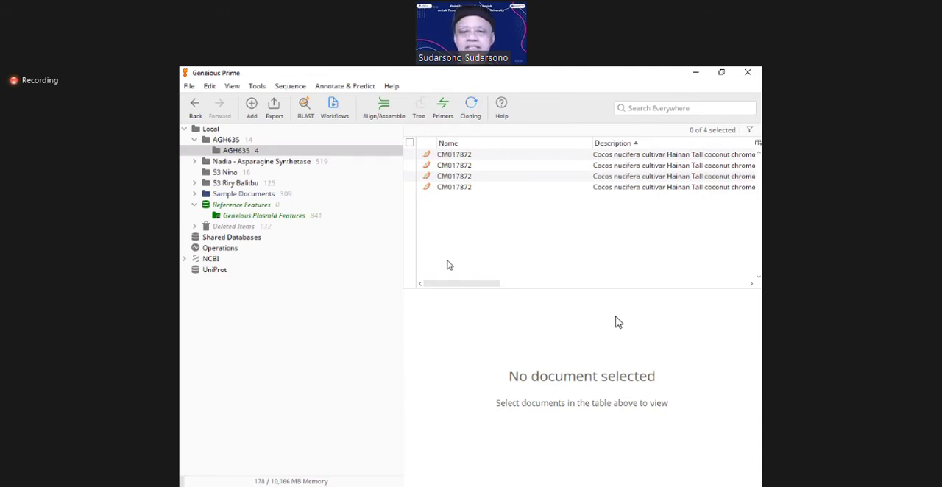
pyautogui.click(448, 156)
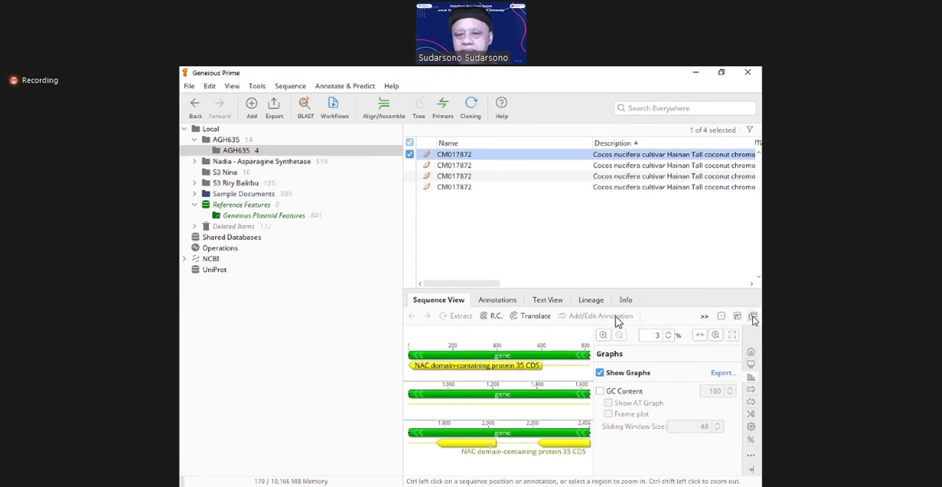
pyautogui.click(752, 317)
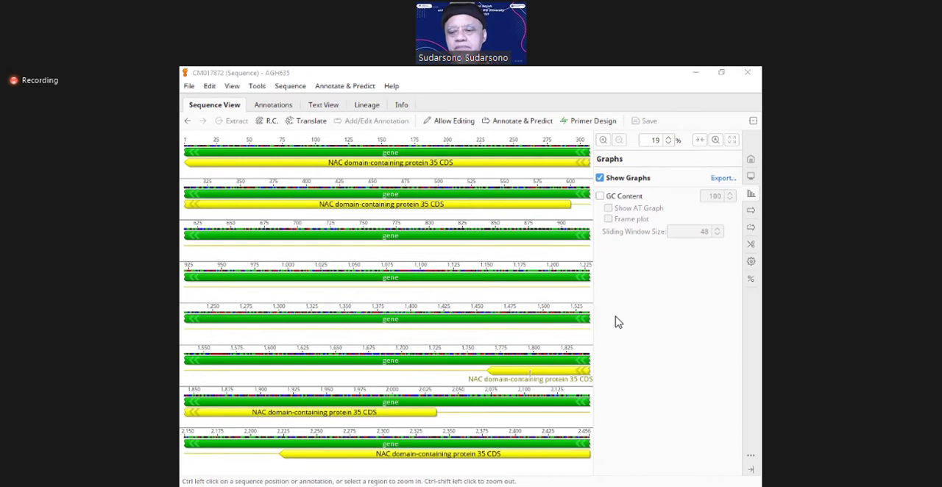
pyautogui.click(682, 377)
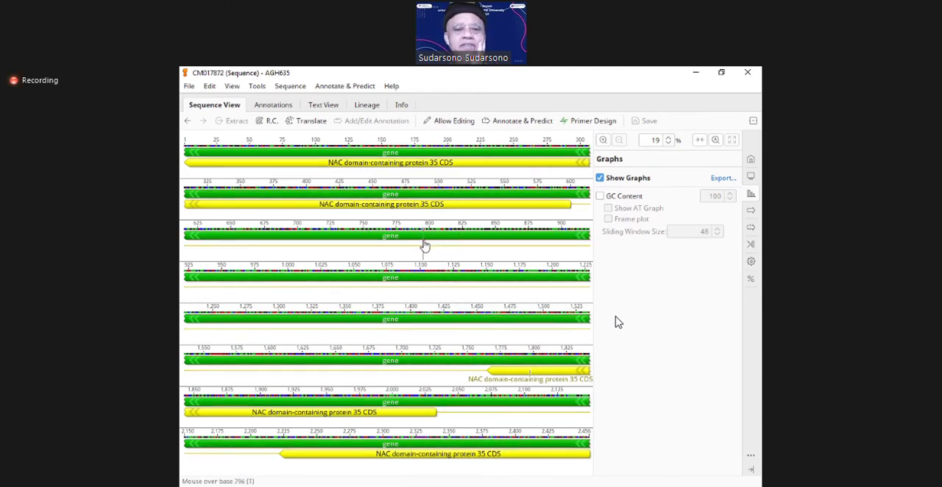
pyautogui.moveTo(425, 243)
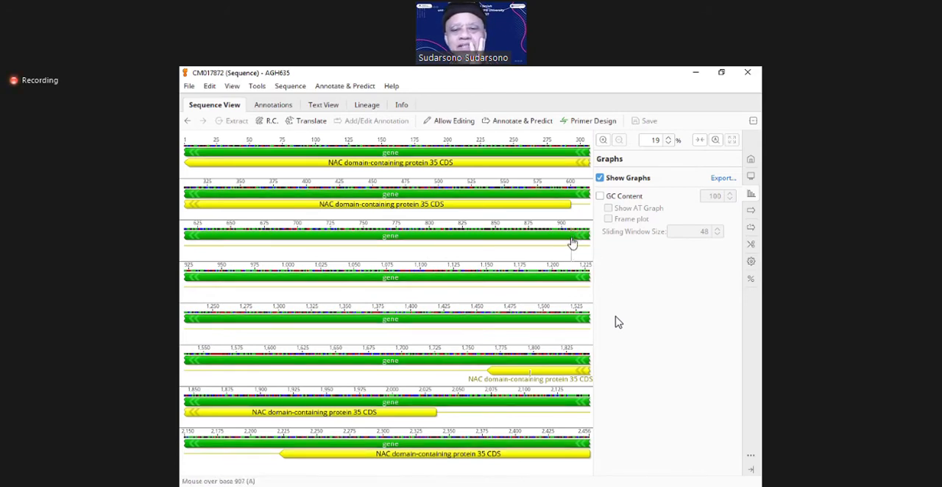
# Step: Display the General options for the CM017872 sequence and toggle its annotations off and back on
pyautogui.click(752, 159)
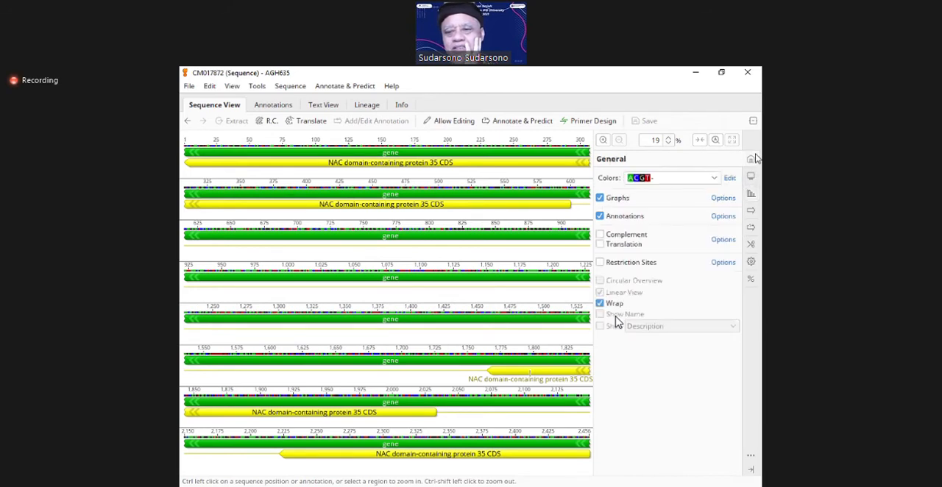
pyautogui.click(750, 176)
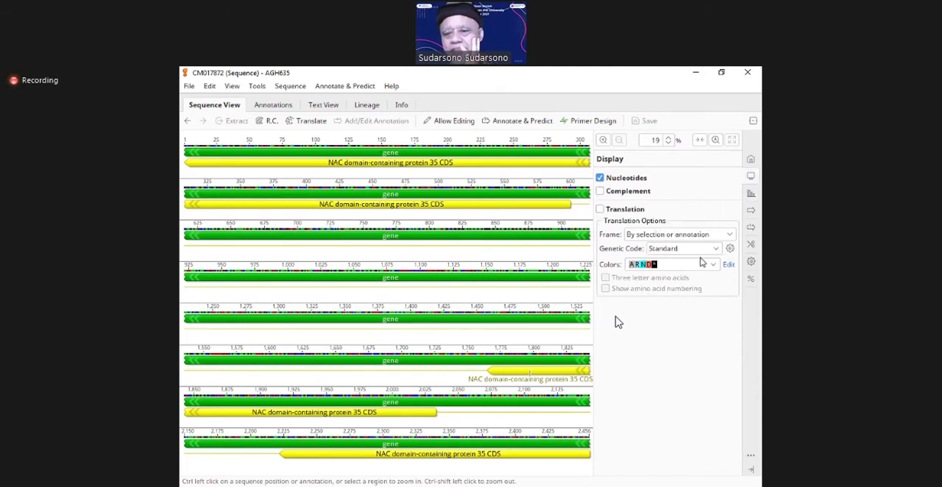
pyautogui.click(748, 168)
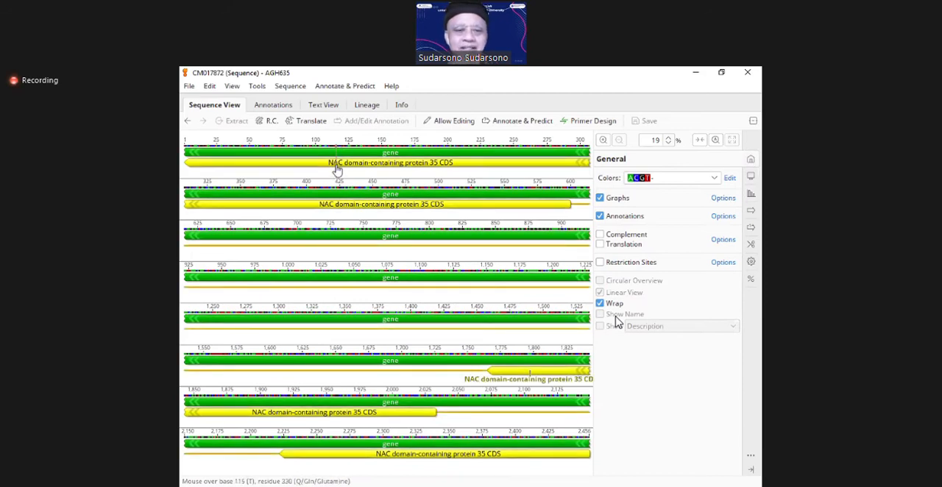
pyautogui.moveTo(423, 167)
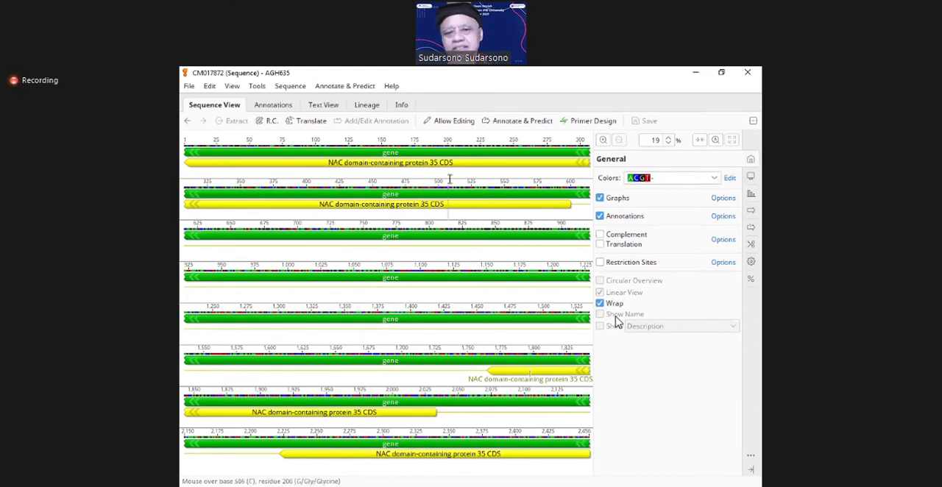
pyautogui.click(601, 216)
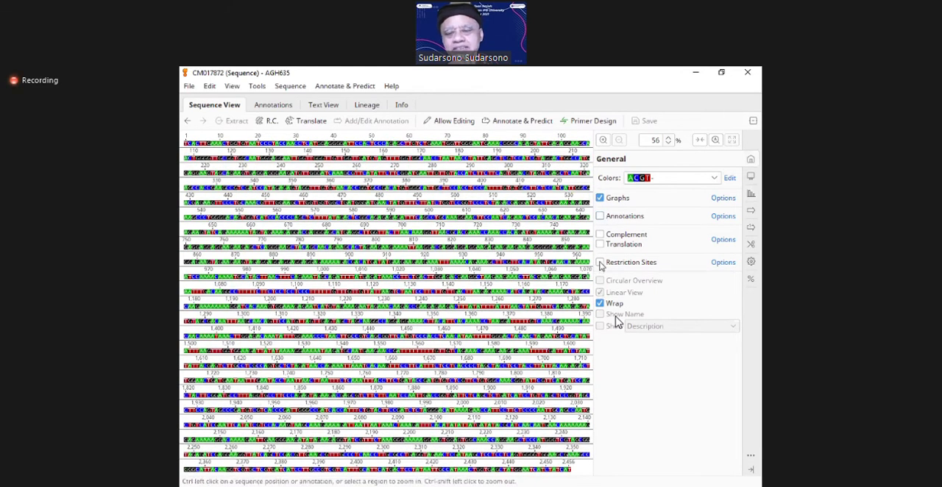
pyautogui.click(599, 216)
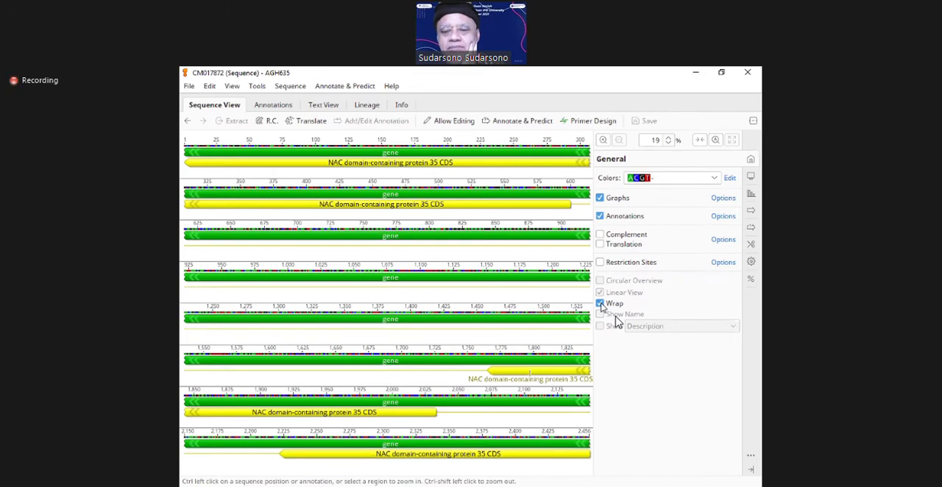
# Step: Compare the wrapped and unwrapped views of the CM017872 sequence, leaving Wrap turned off
pyautogui.click(600, 304)
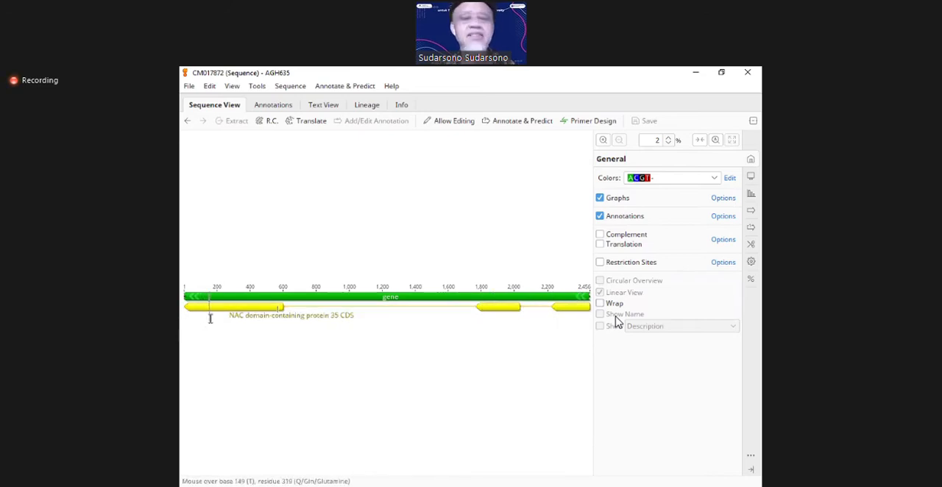
pyautogui.moveTo(310, 303)
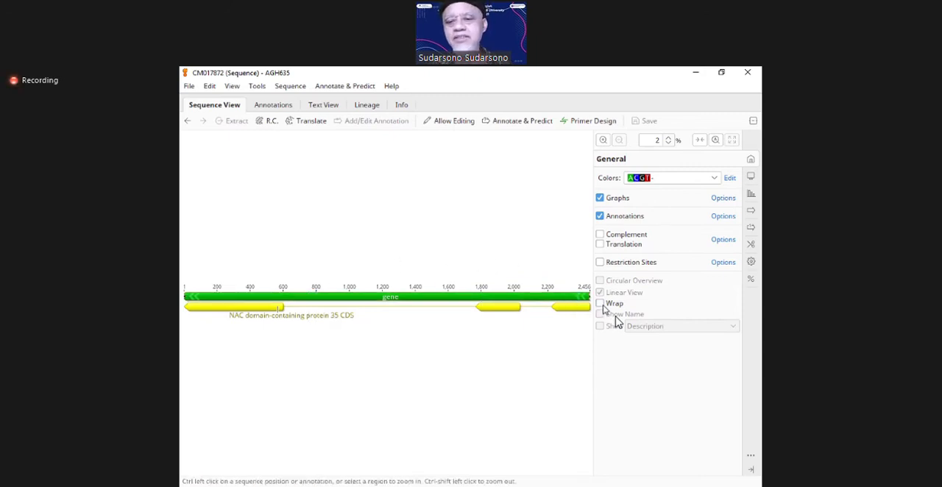
pyautogui.click(599, 303)
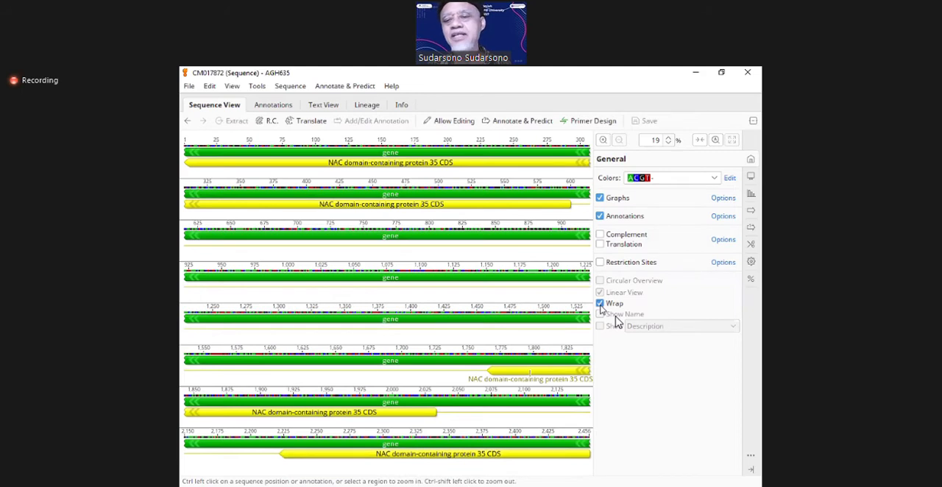
pyautogui.click(600, 304)
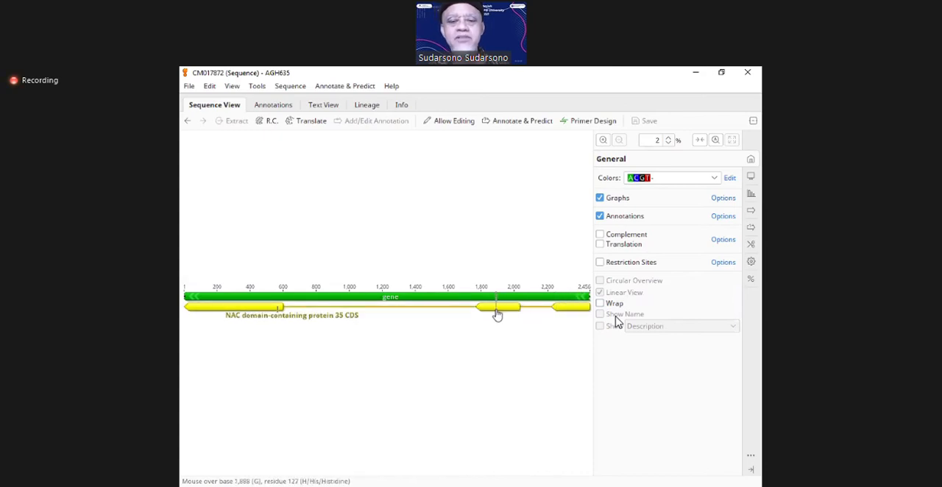
pyautogui.moveTo(519, 309)
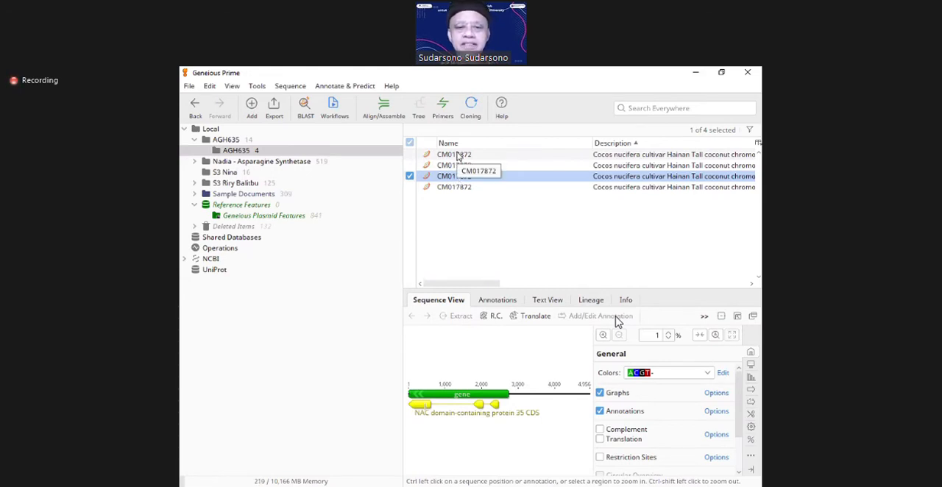
# Step: Select the first CM017872 sequence in the nested AGH635 folder and narrow the source tree to widen the document area
pyautogui.click(458, 155)
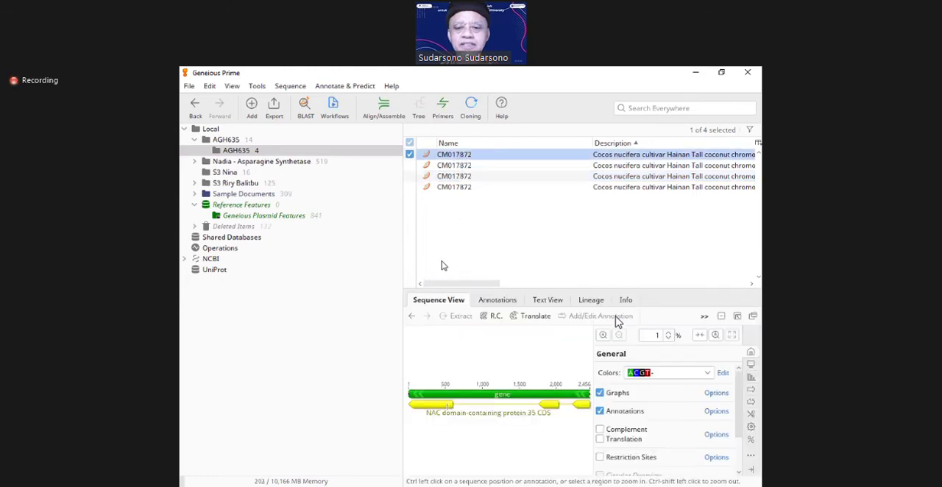
pyautogui.moveTo(402, 312); pyautogui.dragTo(260, 306)
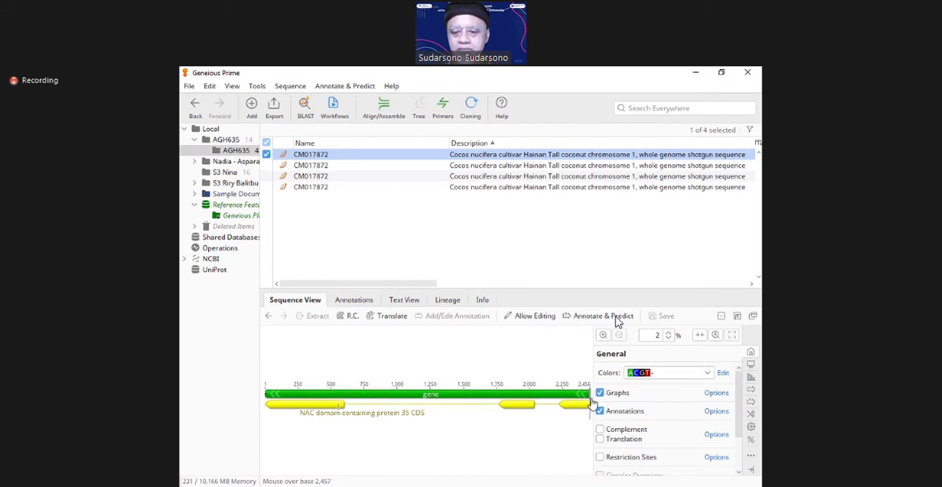
pyautogui.click(591, 403)
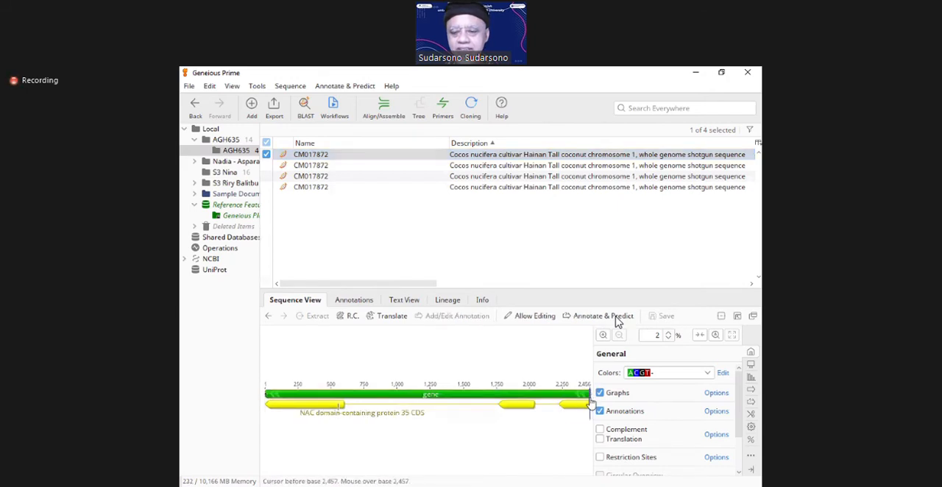
# Step: Open the gene annotation's edit settings, leave them unchanged, and zoom in towards the high-numbered end of the CM017872 sequence
pyautogui.doubleClick(588, 397)
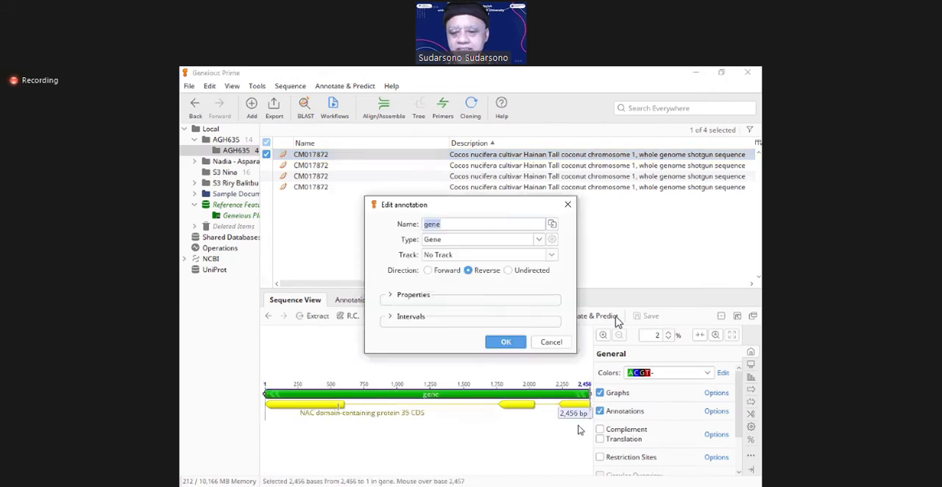
pyautogui.click(557, 343)
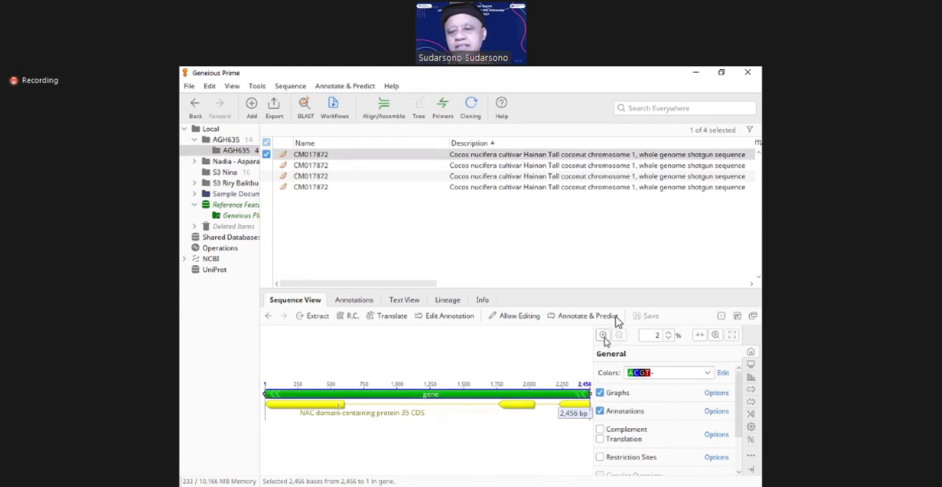
pyautogui.click(603, 335)
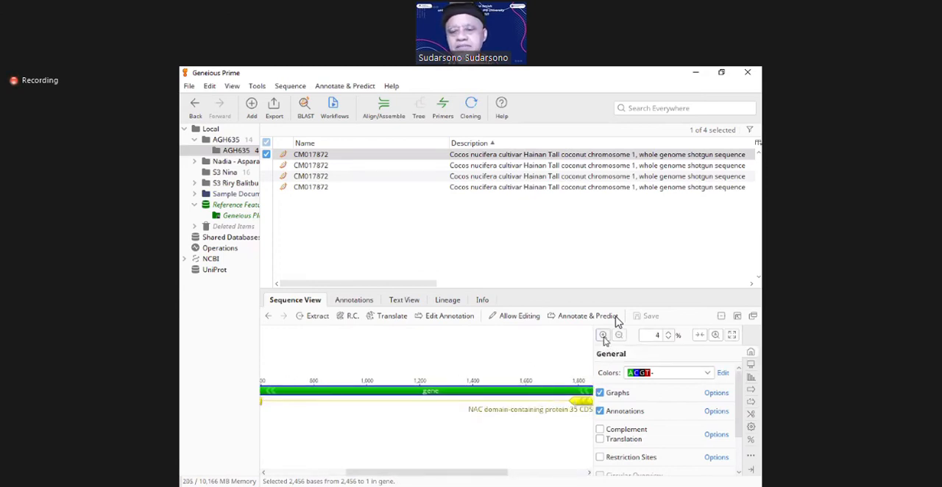
pyautogui.click(602, 336)
pyautogui.click(602, 335)
pyautogui.click(602, 336)
pyautogui.click(577, 474)
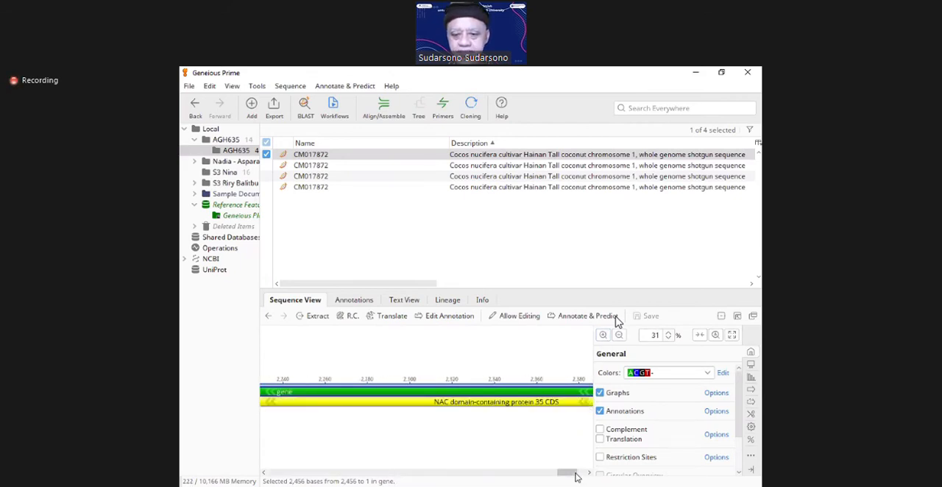
# Step: Place the cursor before base 2,384 and zoom to 141% to read the individual bases there
pyautogui.click(587, 416)
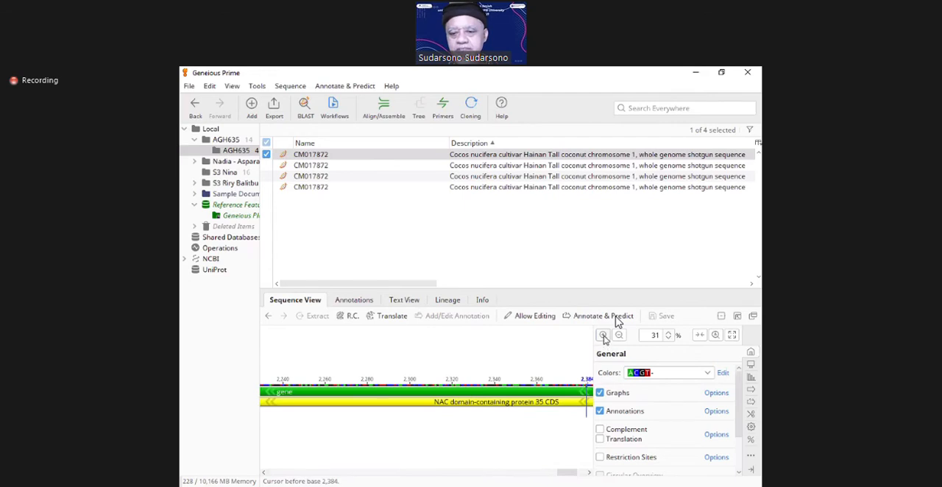
pyautogui.click(603, 336)
pyautogui.click(603, 336)
pyautogui.click(603, 336)
pyautogui.click(603, 336)
pyautogui.click(603, 336)
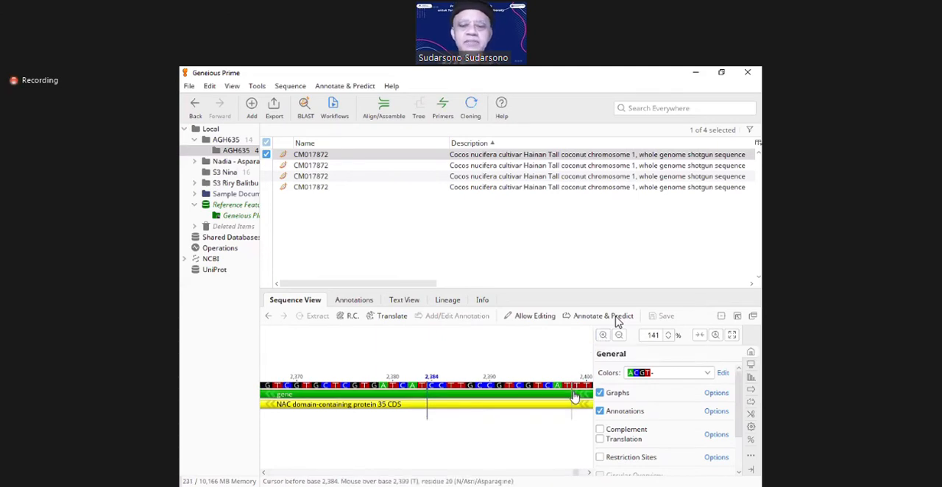
# Step: Place the cursor before base 2,399 in the CDS and examine the bases up to the sequence's end at 283% zoom
pyautogui.click(573, 397)
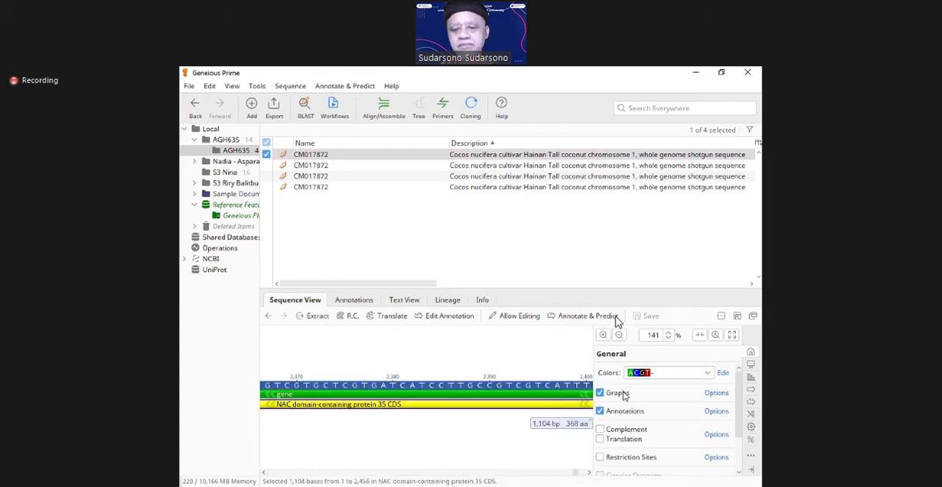
pyautogui.click(573, 398)
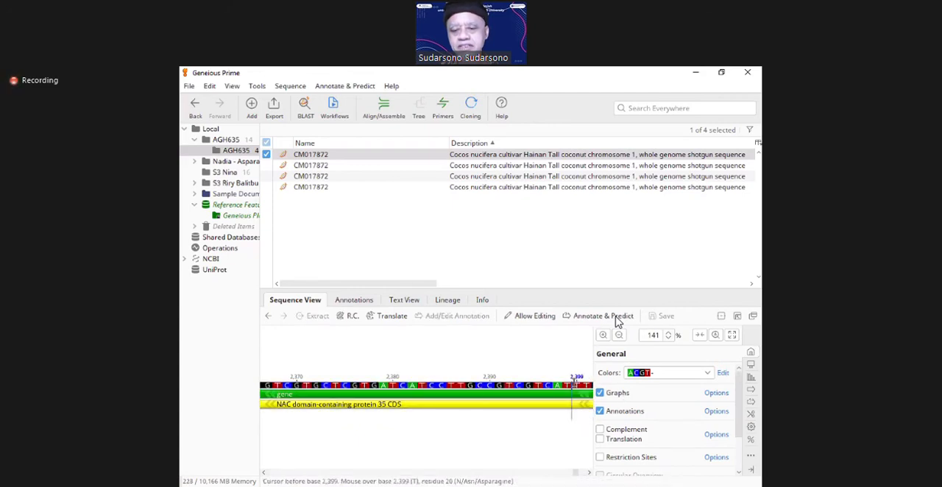
pyautogui.click(601, 335)
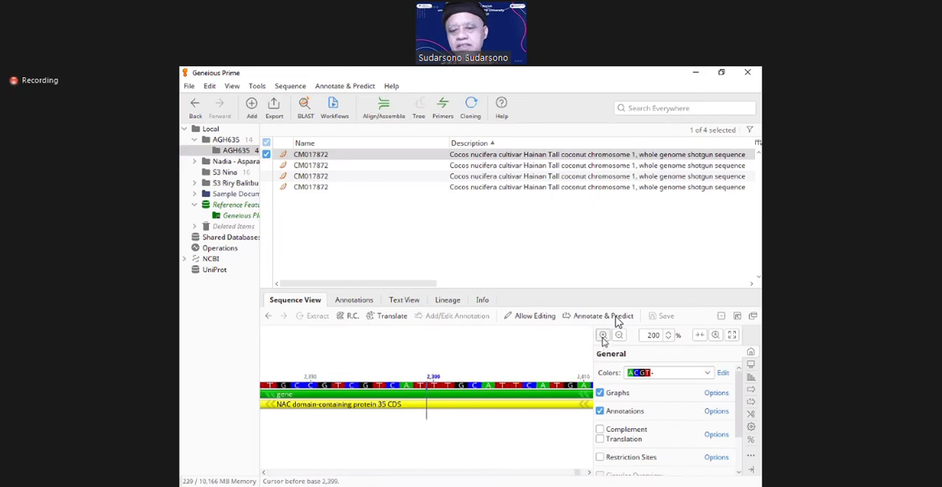
pyautogui.click(602, 335)
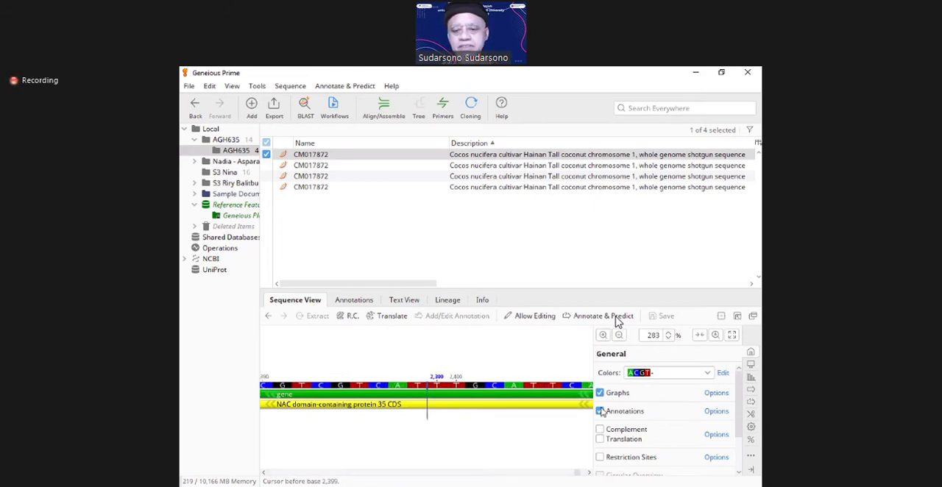
pyautogui.click(589, 473)
pyautogui.click(590, 473)
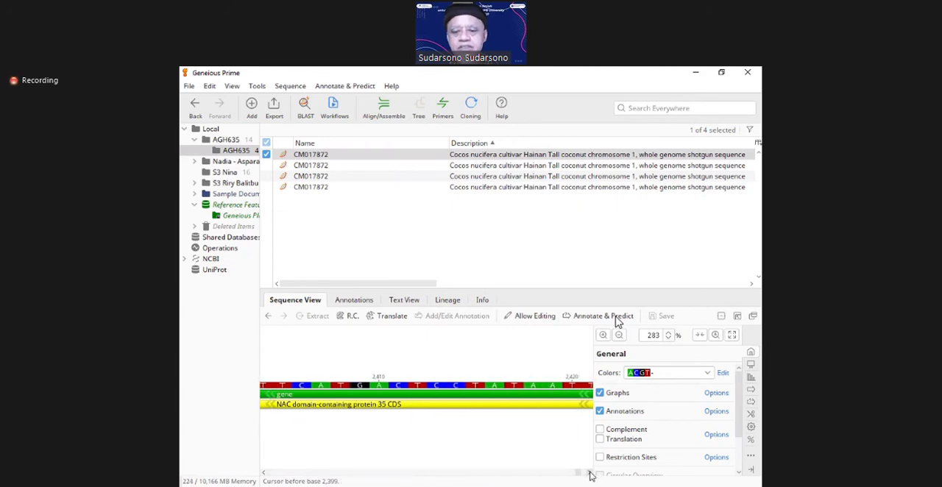
pyautogui.click(590, 473)
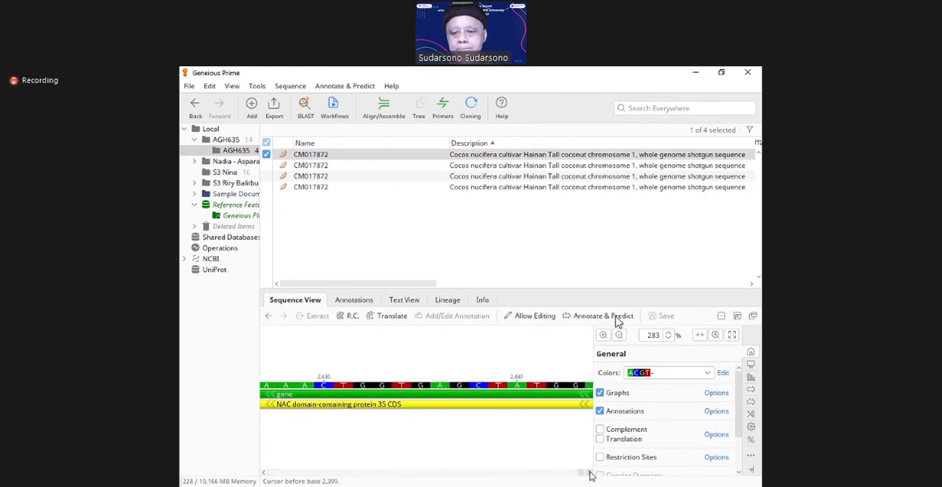
pyautogui.click(589, 473)
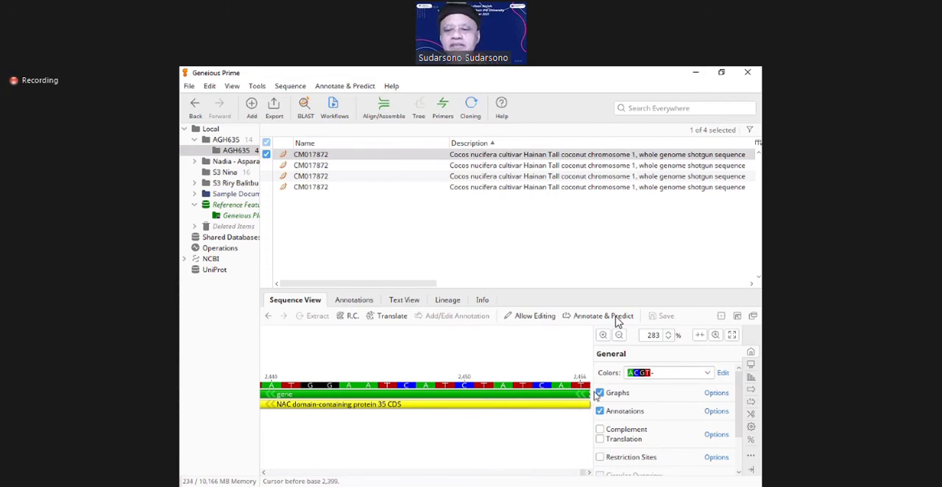
# Step: Return the sequence view to the full-length overview and place the cursor before base 1,610
pyautogui.click(618, 335)
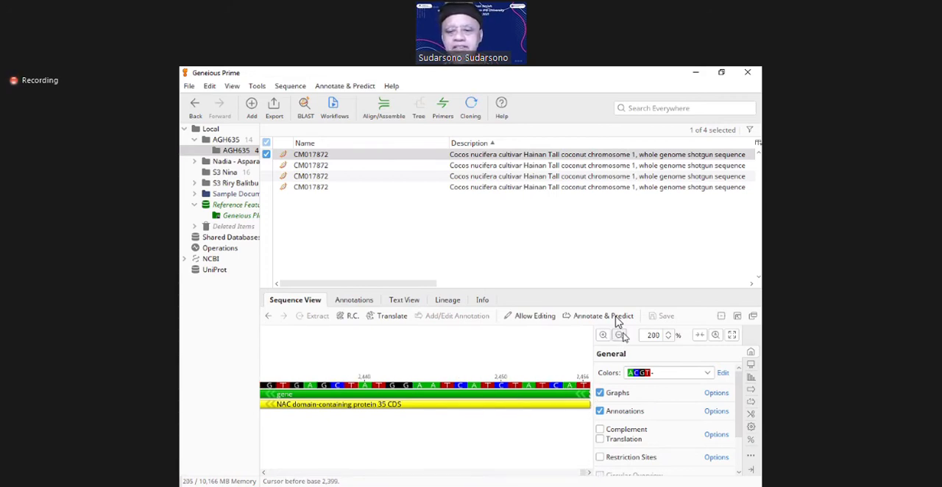
pyautogui.click(619, 335)
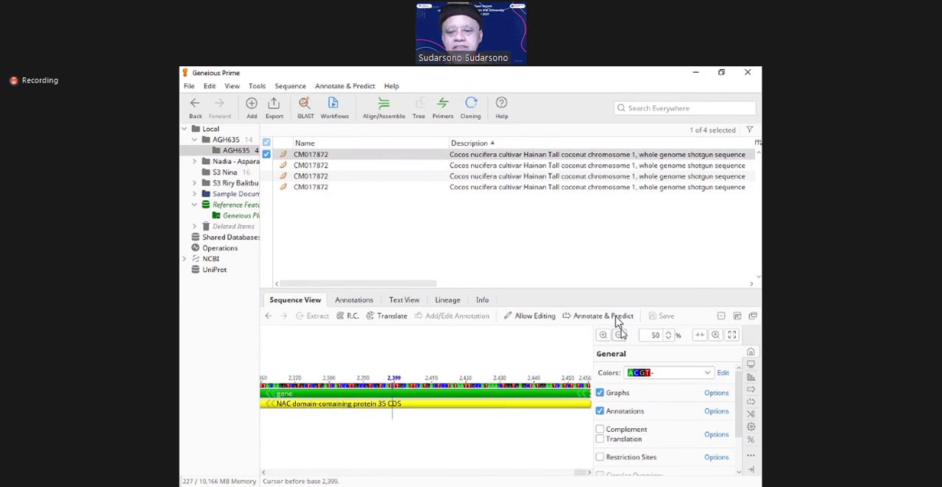
pyautogui.click(619, 335)
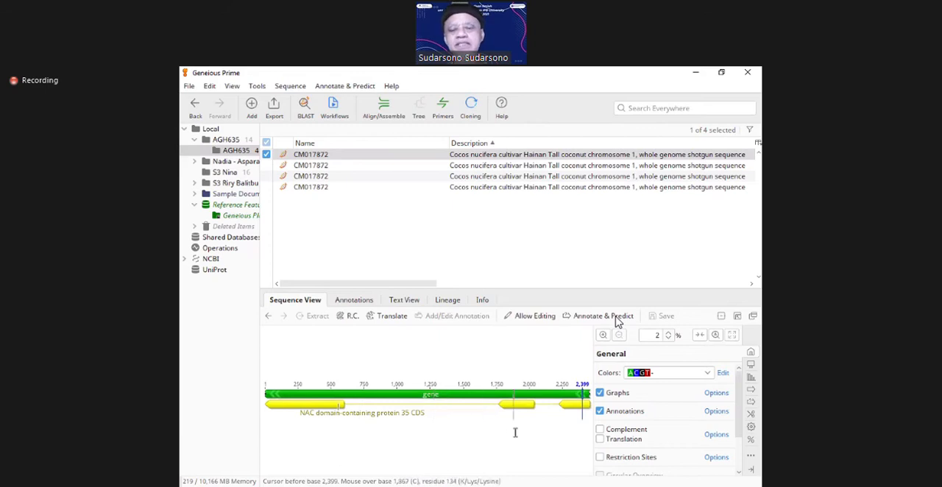
pyautogui.click(478, 458)
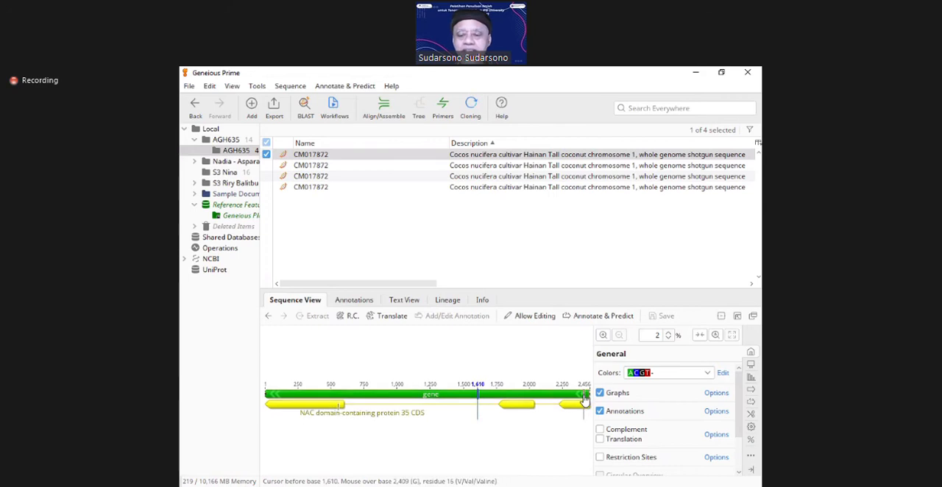
# Step: Examine the details of the NAC domain-containing protein 35 CDS annotation, select it, and move the cursor to before base 2,234
pyautogui.moveTo(584, 400)
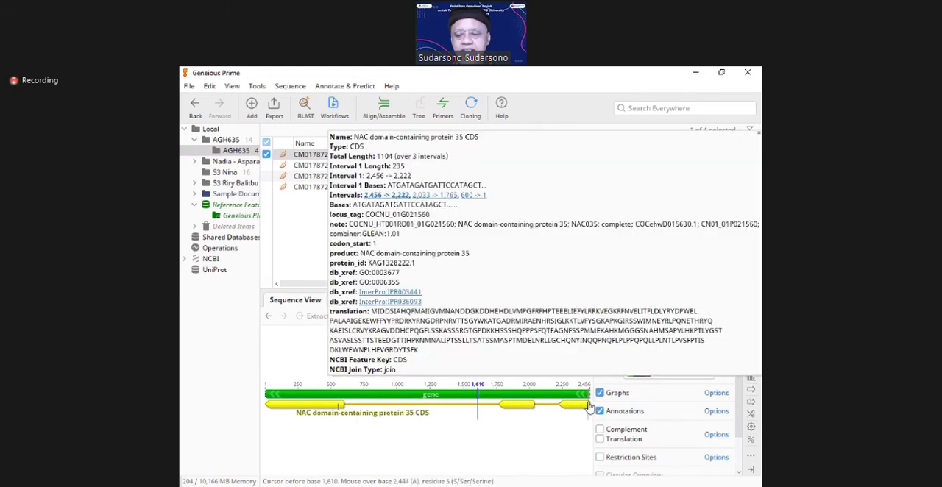
pyautogui.click(587, 405)
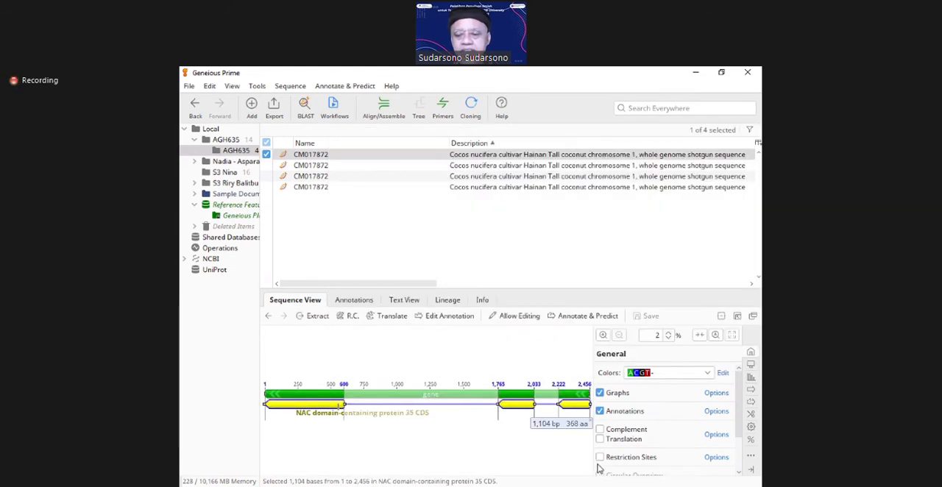
pyautogui.press('Left')
pyautogui.press('Right')
pyautogui.press('Right')
pyautogui.press('Right')
pyautogui.press('Right')
pyautogui.press('Right')
pyautogui.press('Right')
pyautogui.press('Right')
pyautogui.press('Right')
pyautogui.press('Right')
pyautogui.press('Right')
pyautogui.press('Right')
pyautogui.press('Right')
pyautogui.press('Right')
pyautogui.press('Right')
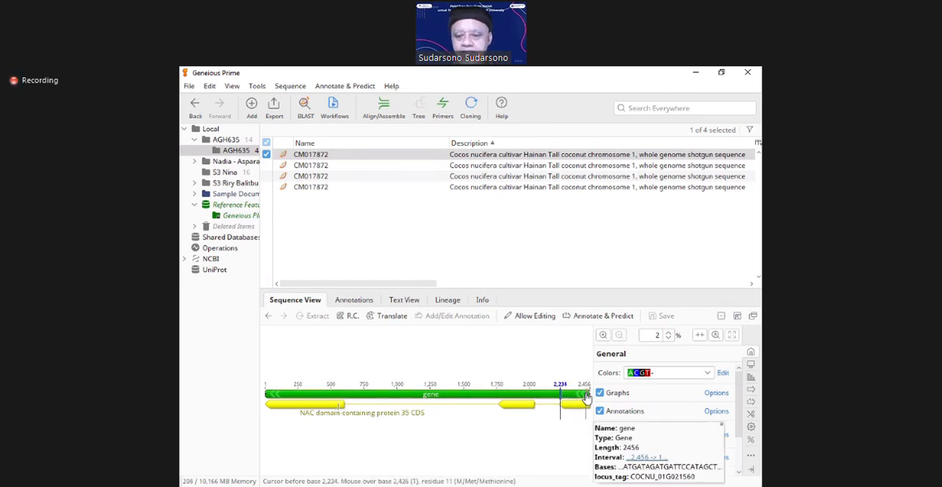
# Step: Select the whole gene annotation, clear the selection at 100% zoom, and display the final bases of the sequence
pyautogui.click(587, 395)
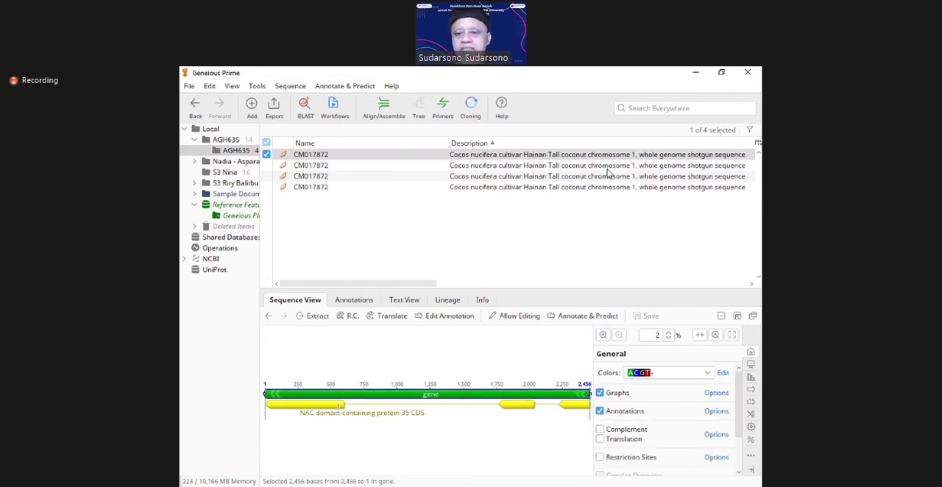
pyautogui.click(602, 335)
pyautogui.click(603, 335)
pyautogui.click(602, 335)
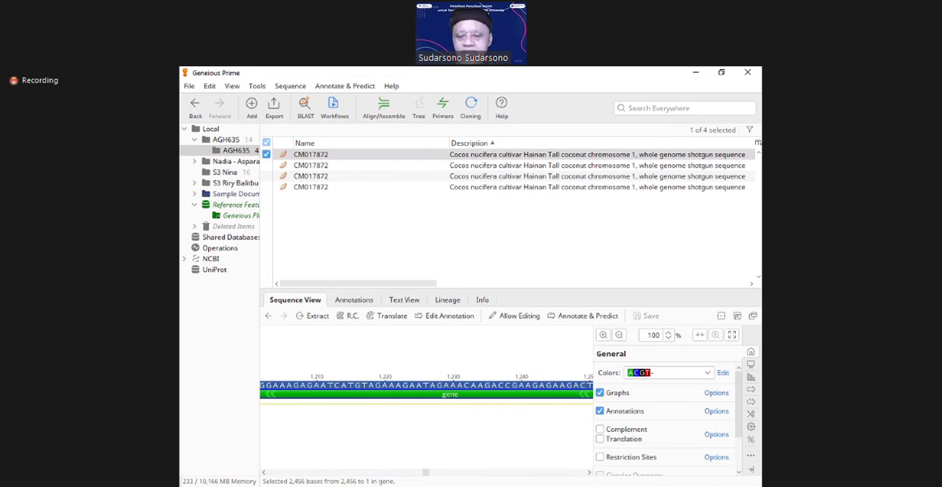
pyautogui.click(507, 430)
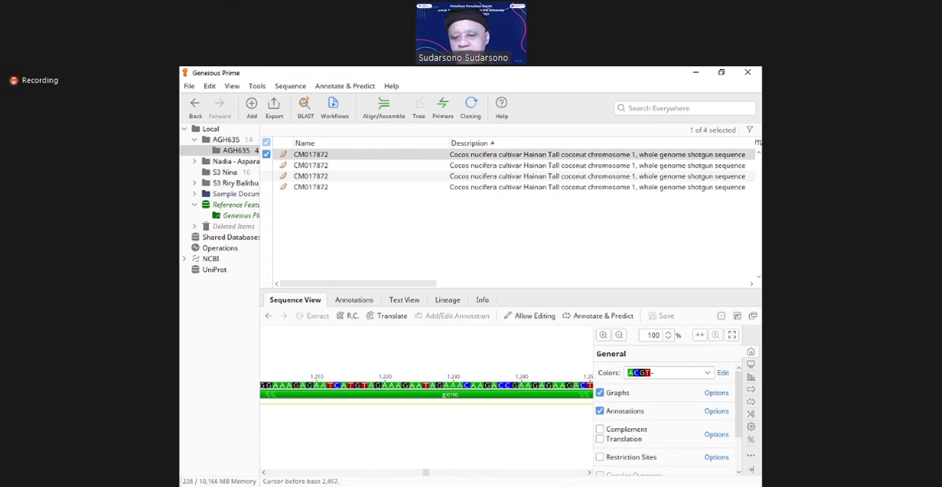
pyautogui.click(581, 473)
pyautogui.click(581, 473)
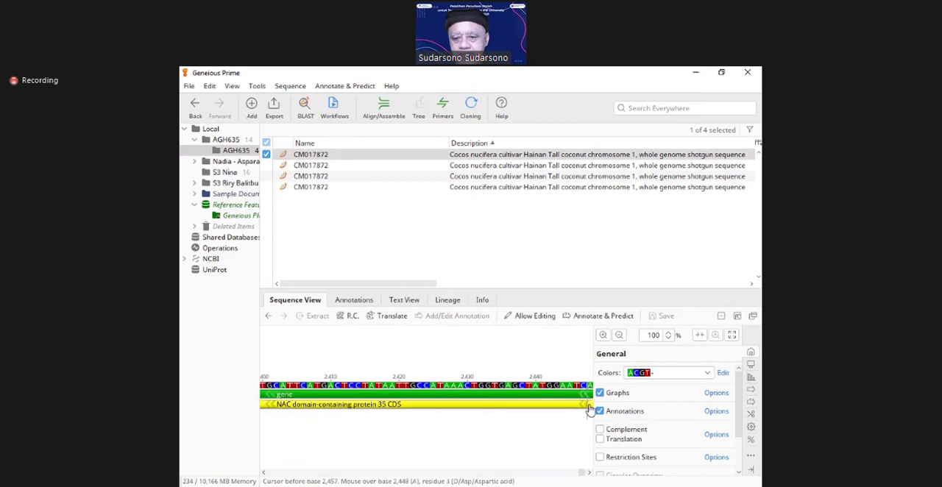
pyautogui.click(587, 473)
# Step: Select the CDS annotation and the last three bases, 2,454 to 2,456, then clear the selection by placing the cursor before base 2,433
pyautogui.click(581, 405)
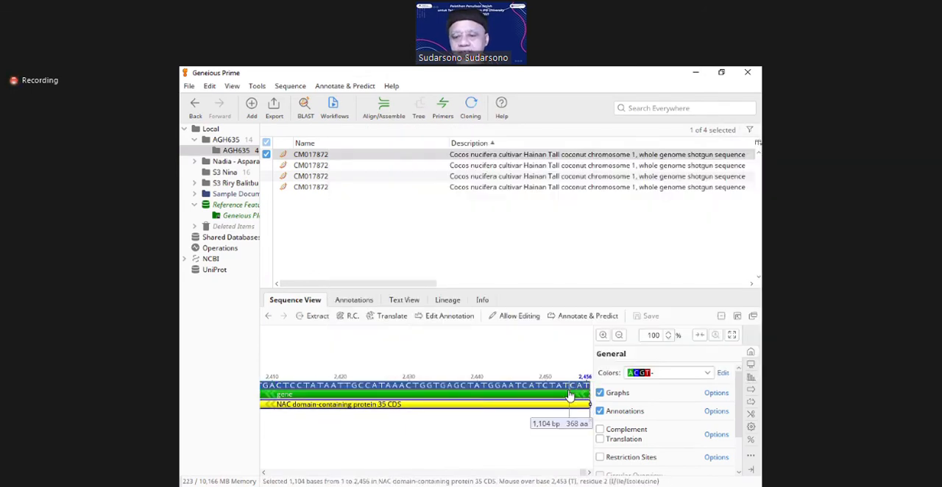
pyautogui.click(571, 384)
pyautogui.moveTo(571, 384); pyautogui.dragTo(594, 384)
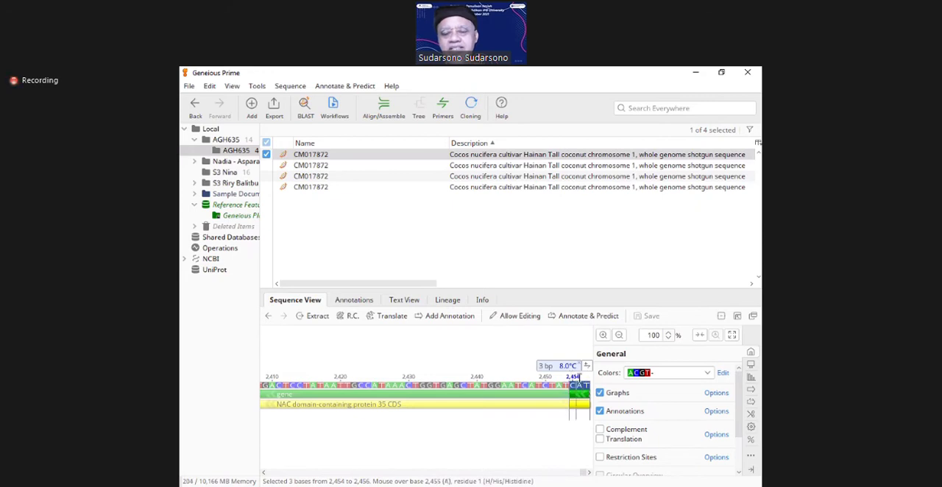
pyautogui.click(501, 440)
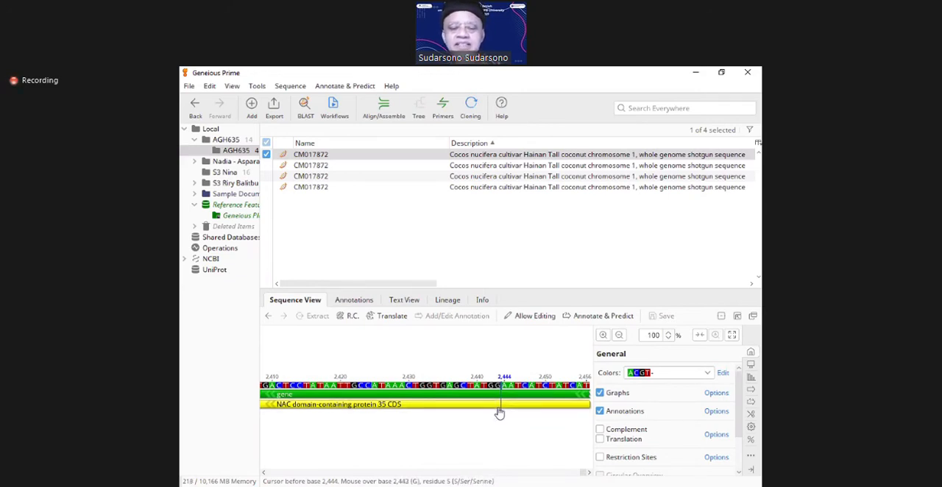
pyautogui.click(425, 429)
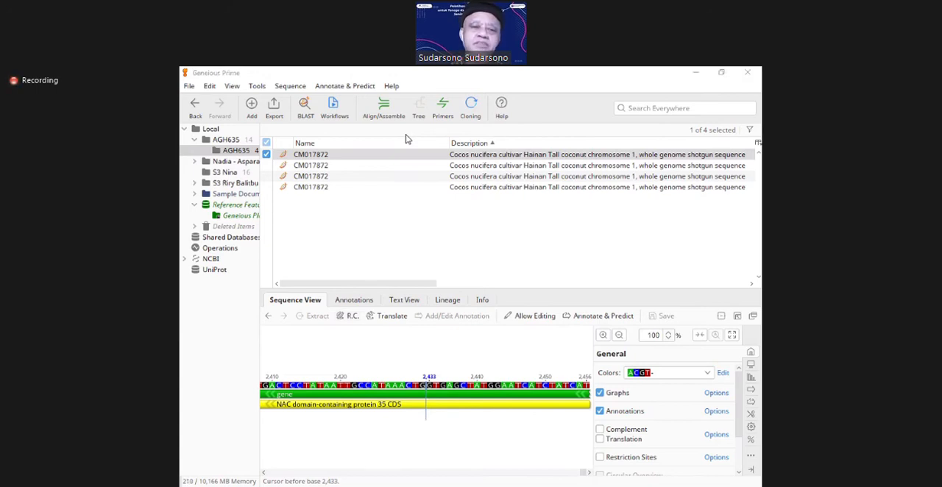
# Step: Sort the documents by name and review the sequence commands available for the first CM017872 sequence
pyautogui.click(314, 144)
pyautogui.click(314, 156)
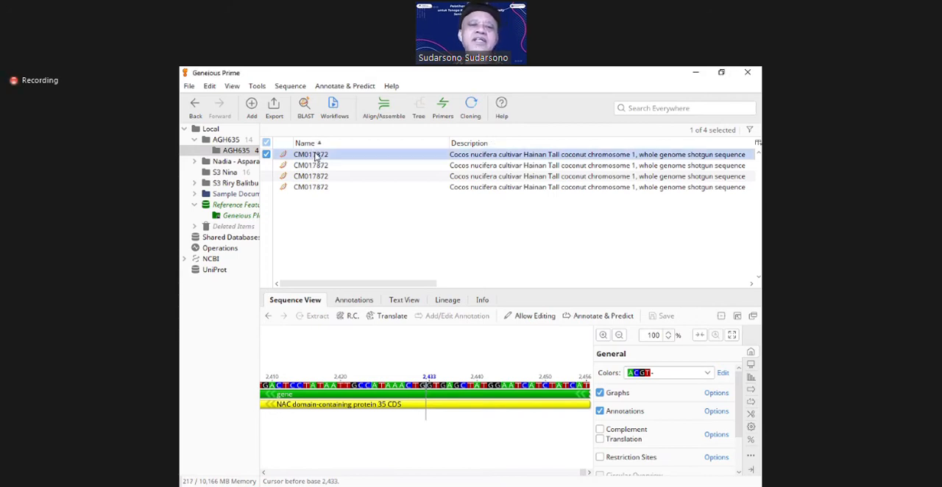
pyautogui.click(296, 88)
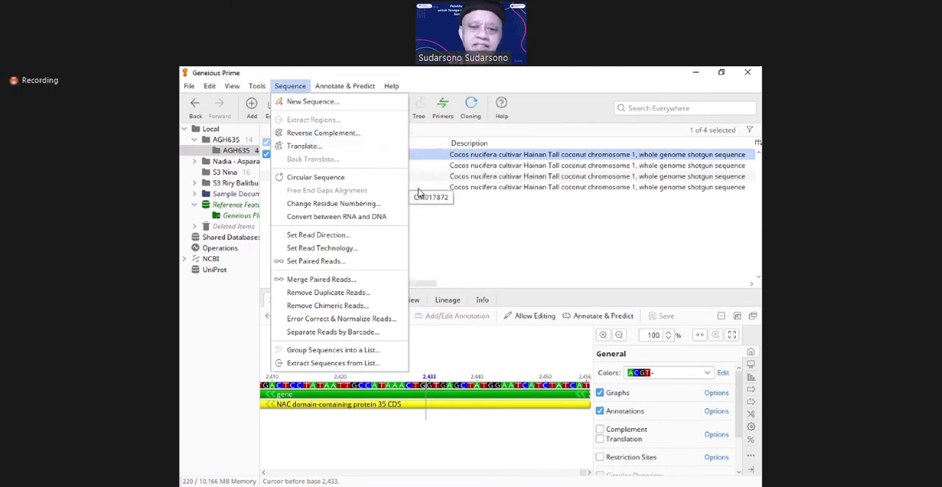
pyautogui.click(441, 212)
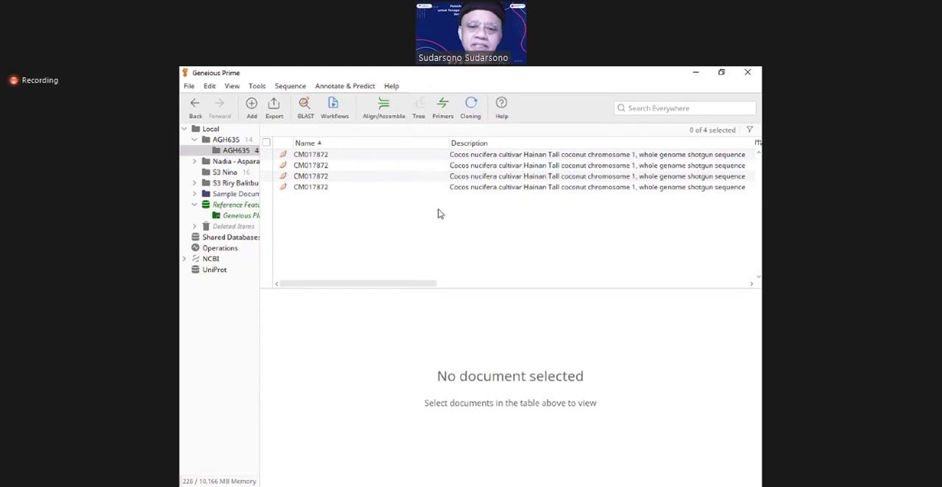
# Step: Reverse complement the entire sequence of the first CM017872 document in the name-sorted list
pyautogui.click(320, 156)
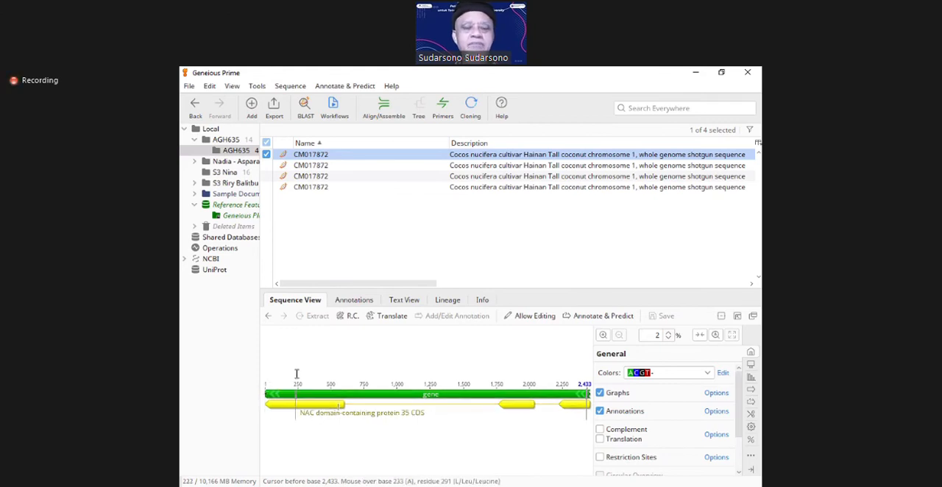
pyautogui.click(310, 156)
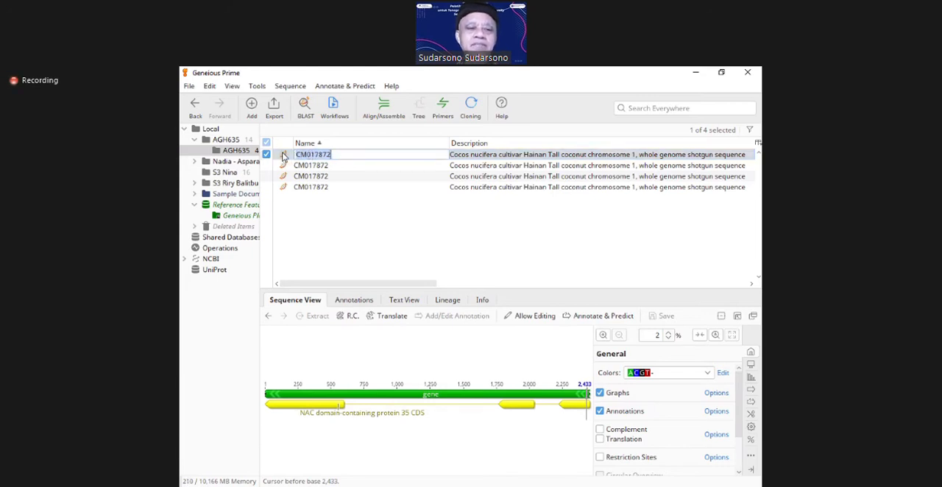
pyautogui.click(284, 156)
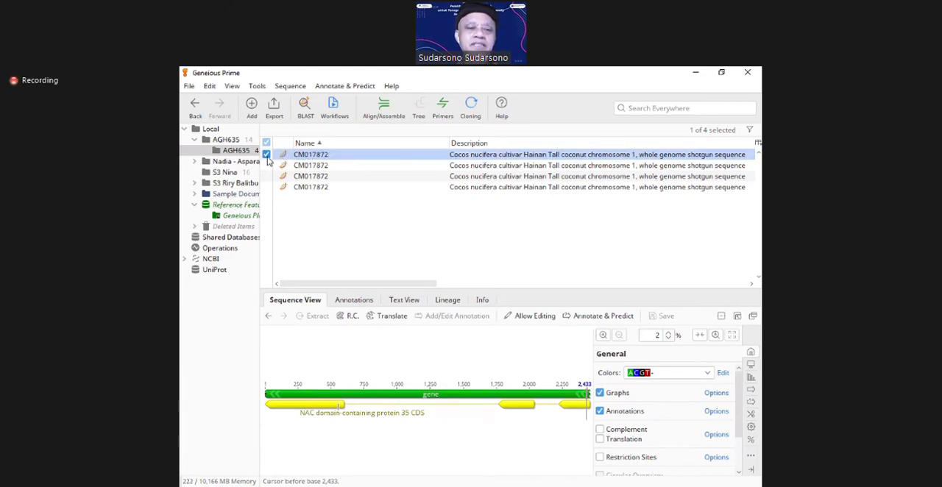
pyautogui.click(291, 86)
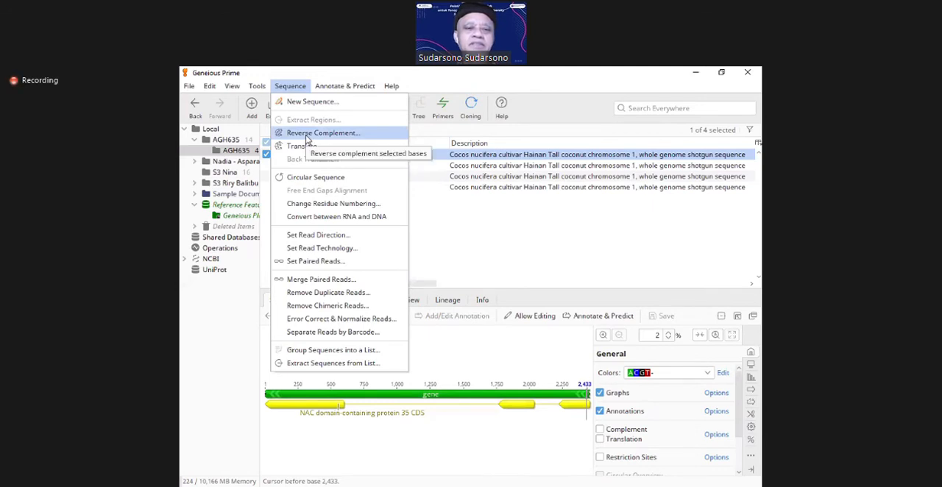
pyautogui.click(307, 135)
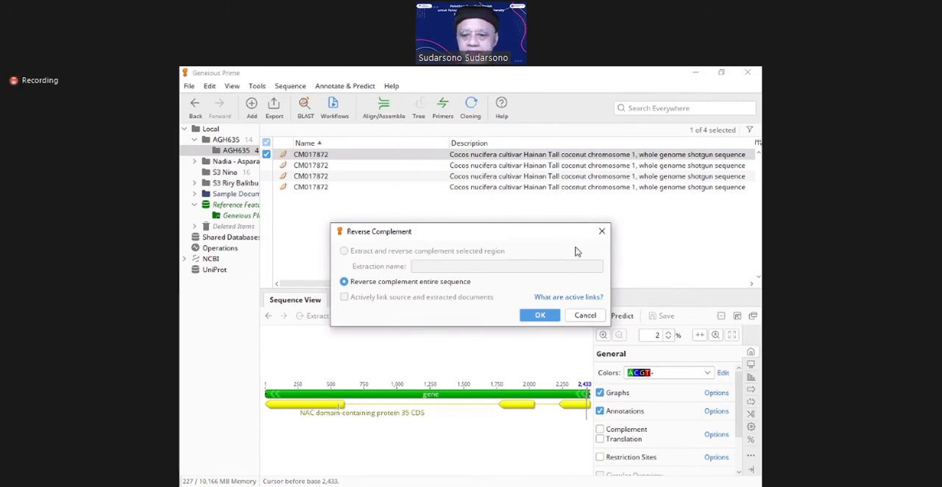
pyautogui.click(567, 350)
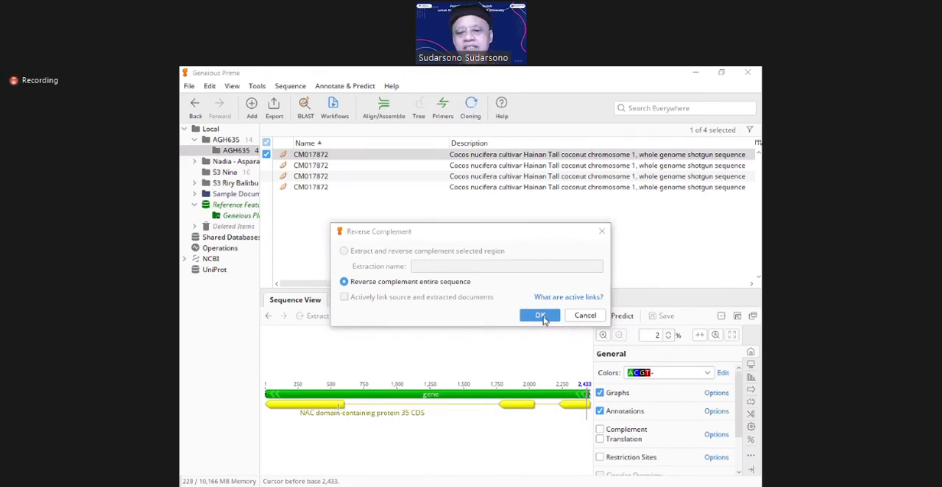
pyautogui.click(539, 316)
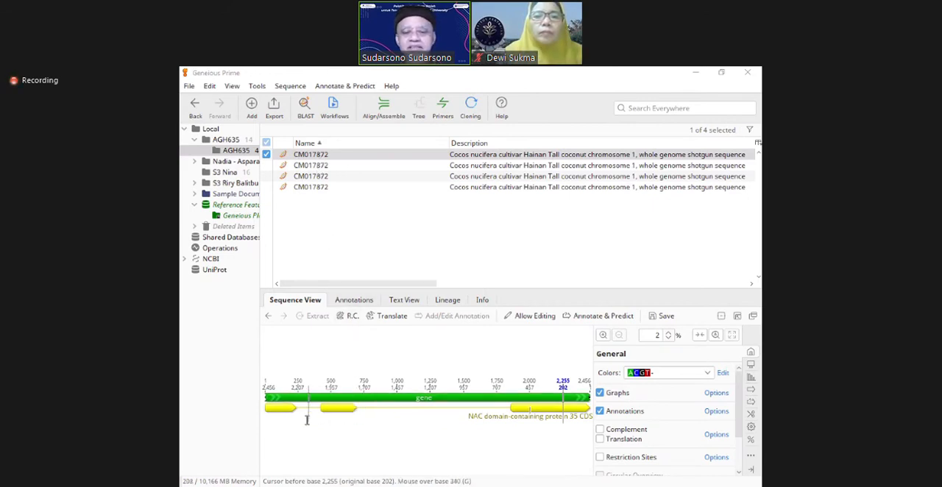
# Step: Select the NAC domain-containing protein 35 CDS, place the cursor before base 238, and select the whole gene annotation
pyautogui.click(266, 409)
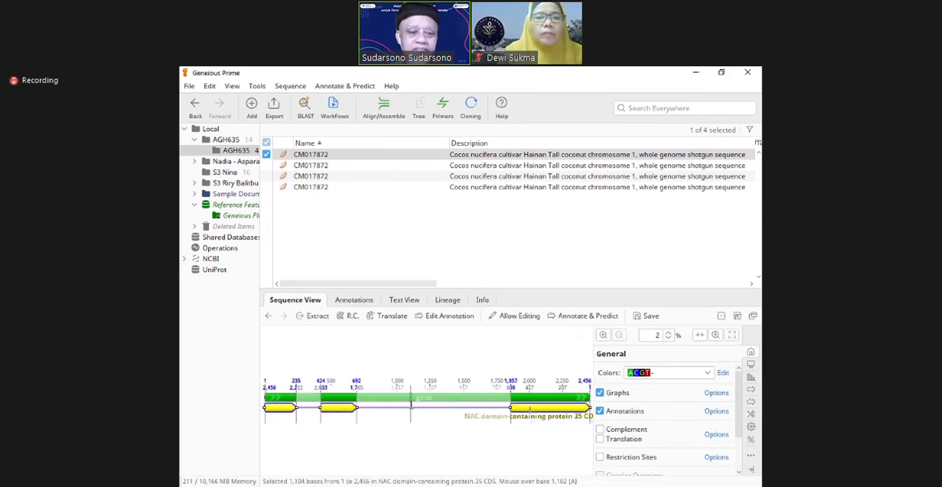
pyautogui.press('Right')
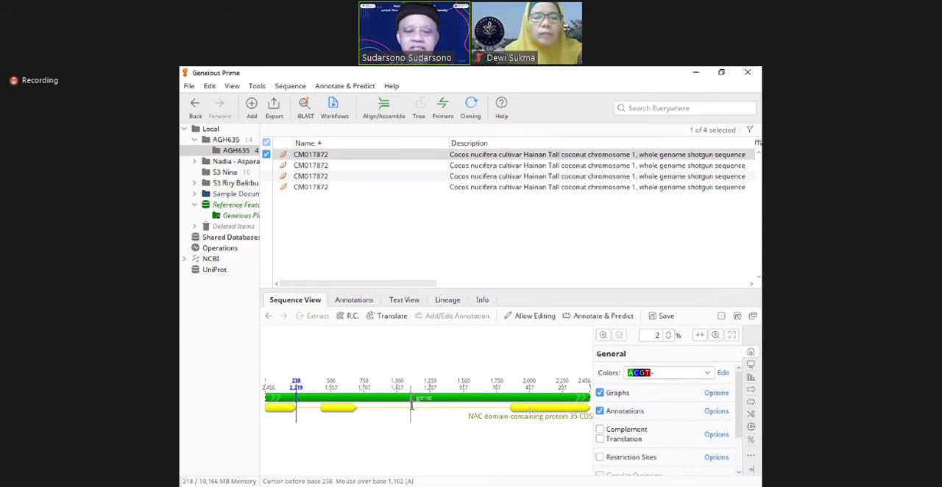
pyautogui.click(270, 402)
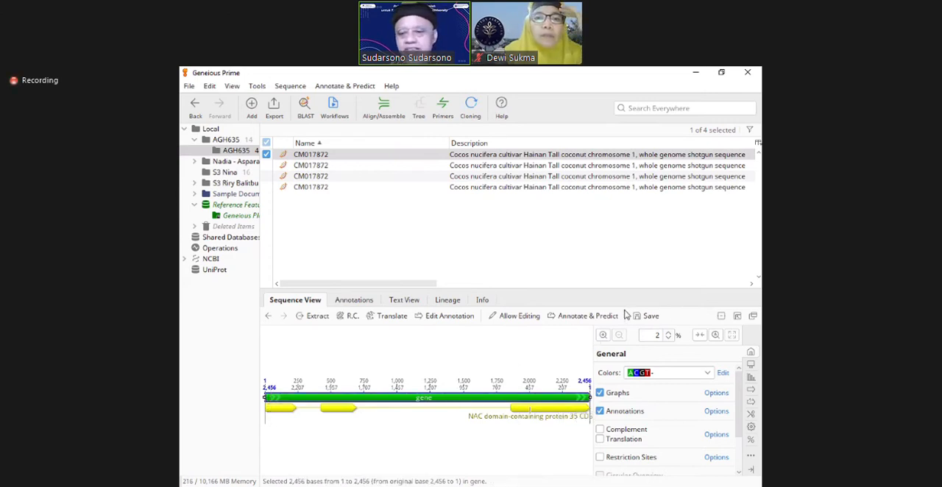
# Step: At 62% zoom, select the first three bases, 1 to 3, and then the last three, 2,454 to 2,456
pyautogui.click(604, 336)
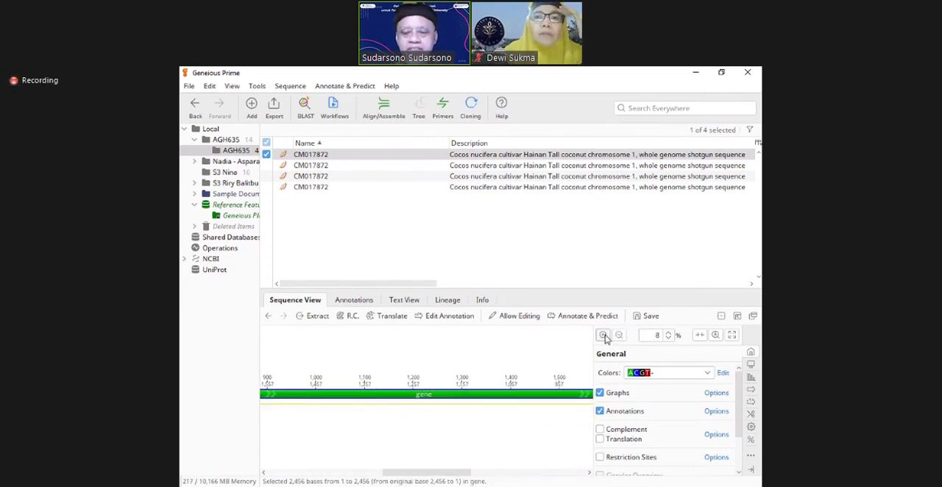
pyautogui.click(604, 336)
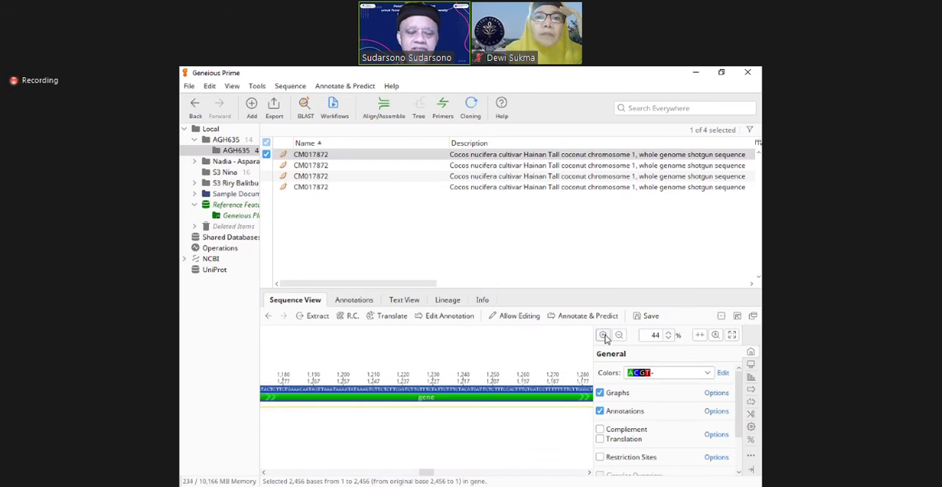
pyautogui.click(604, 336)
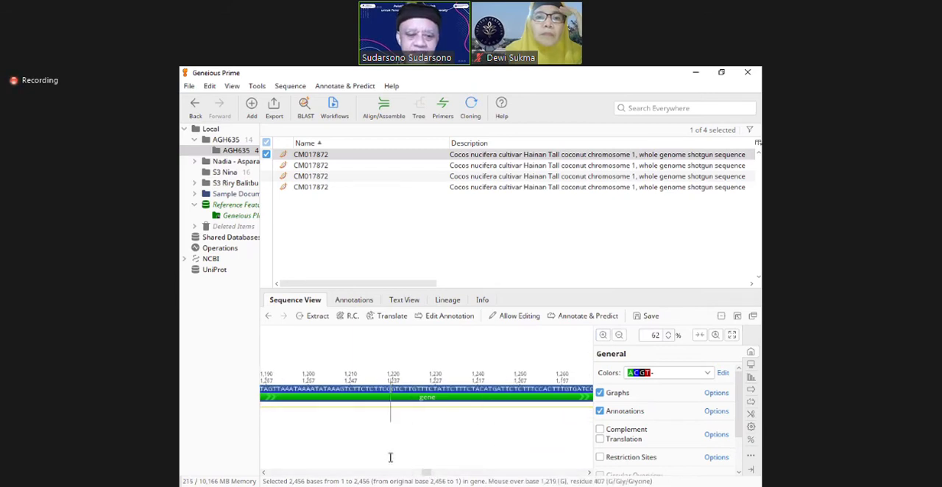
pyautogui.click(276, 473)
pyautogui.moveTo(276, 473); pyautogui.dragTo(276, 473)
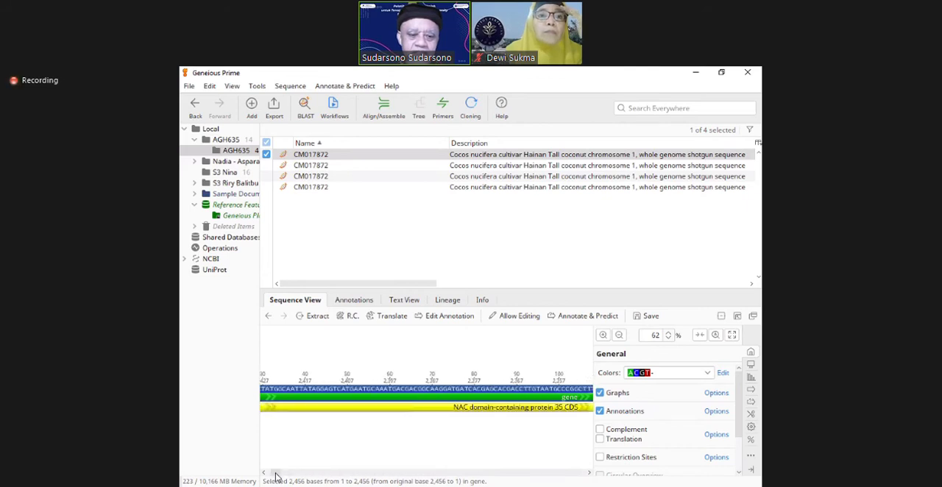
pyautogui.click(276, 473)
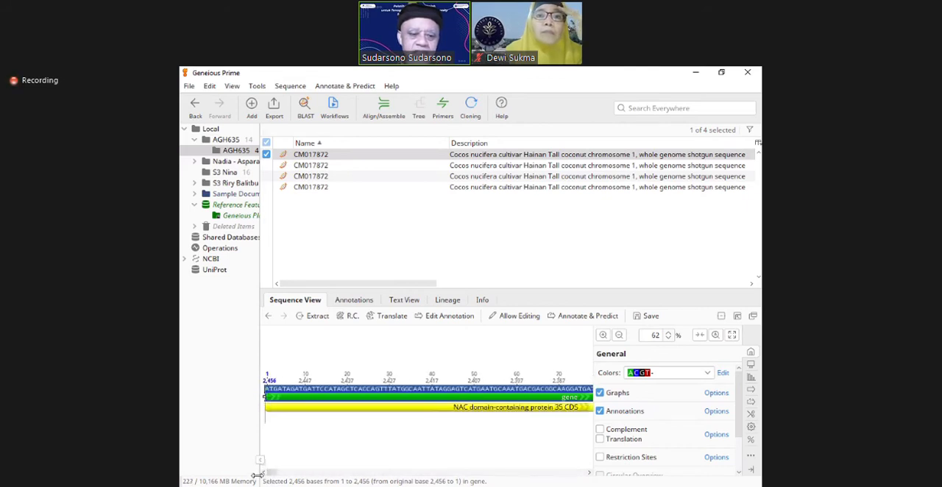
pyautogui.click(267, 389)
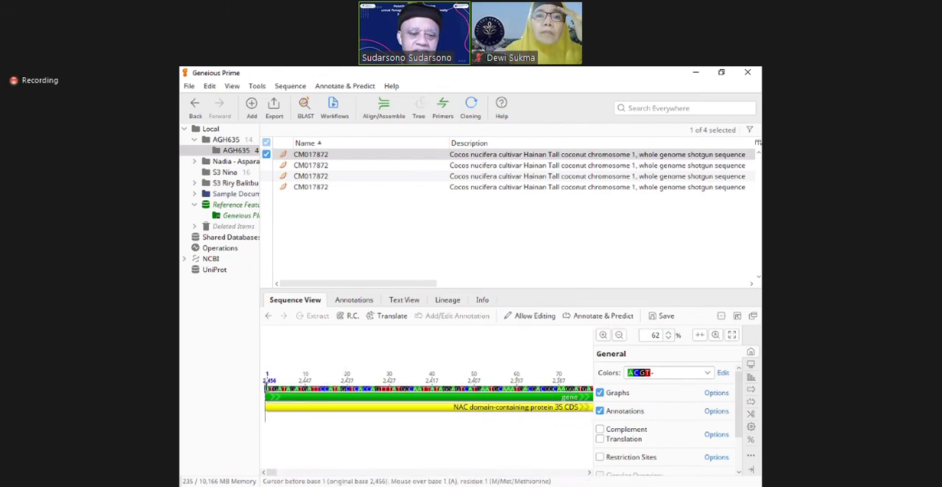
pyautogui.moveTo(267, 388); pyautogui.dragTo(280, 390)
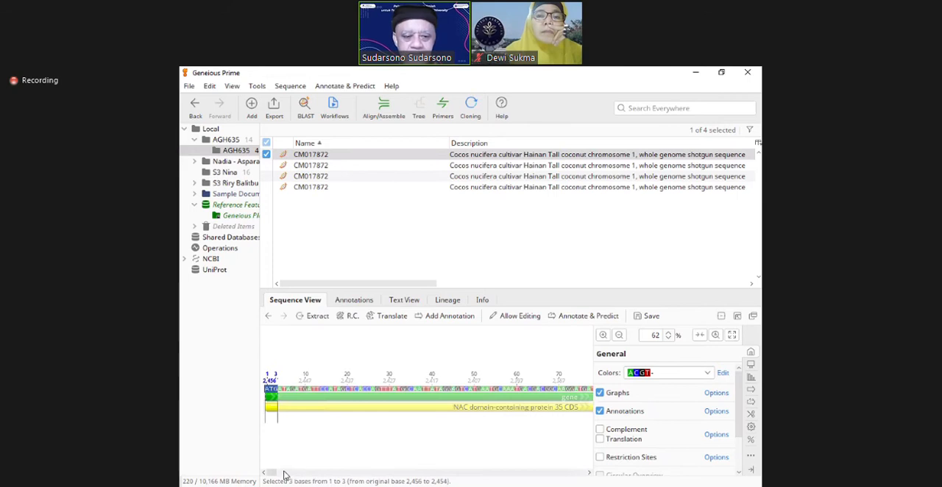
pyautogui.moveTo(272, 474); pyautogui.dragTo(603, 477)
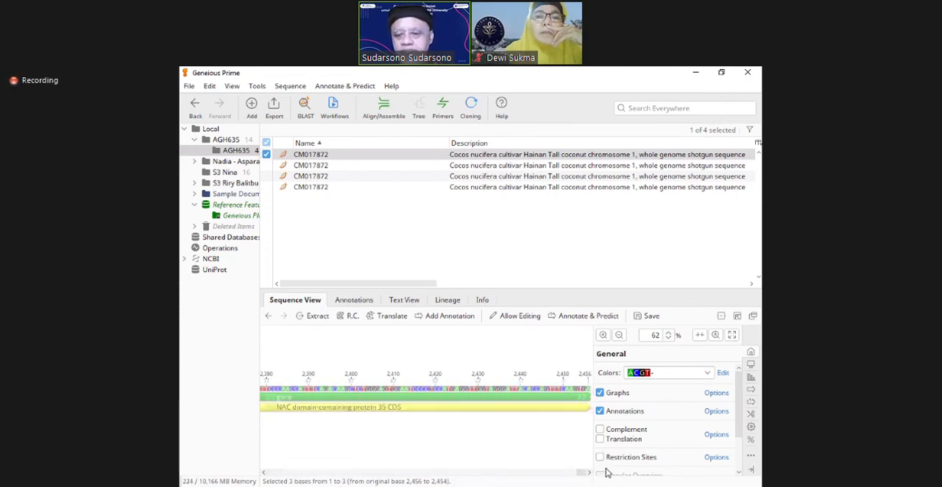
pyautogui.click(579, 386)
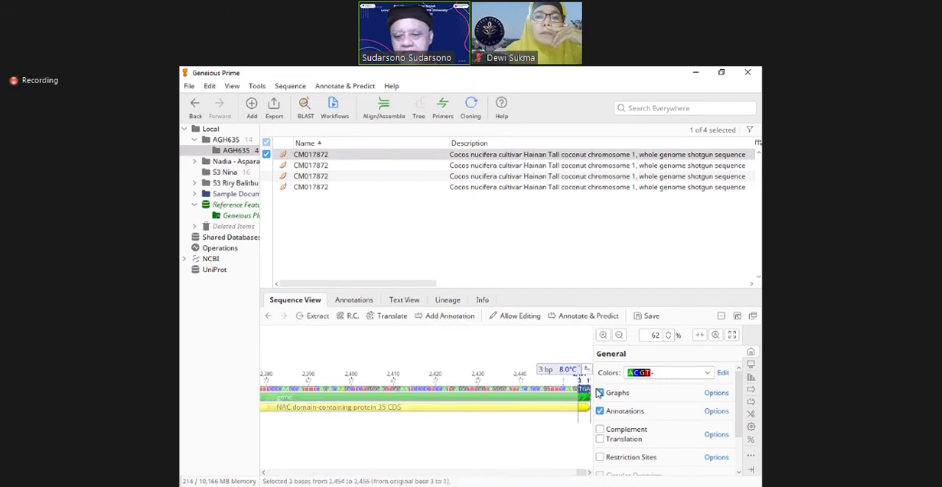
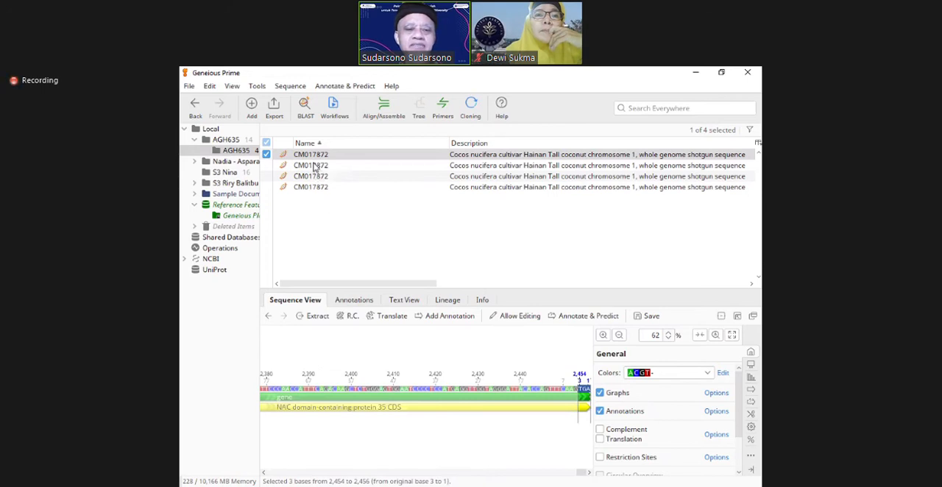
# Step: Reverse complement the entire first CM017872 sequence again to return it to its original orientation
pyautogui.click(287, 155)
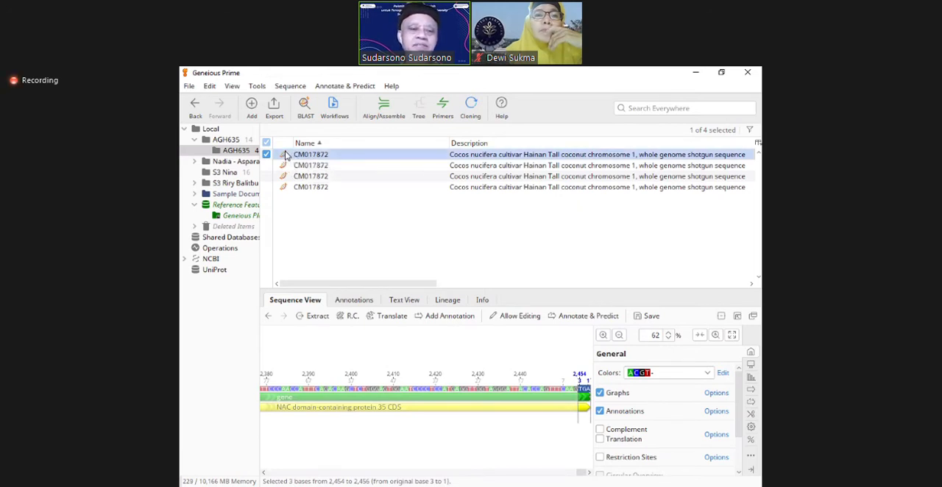
pyautogui.click(290, 86)
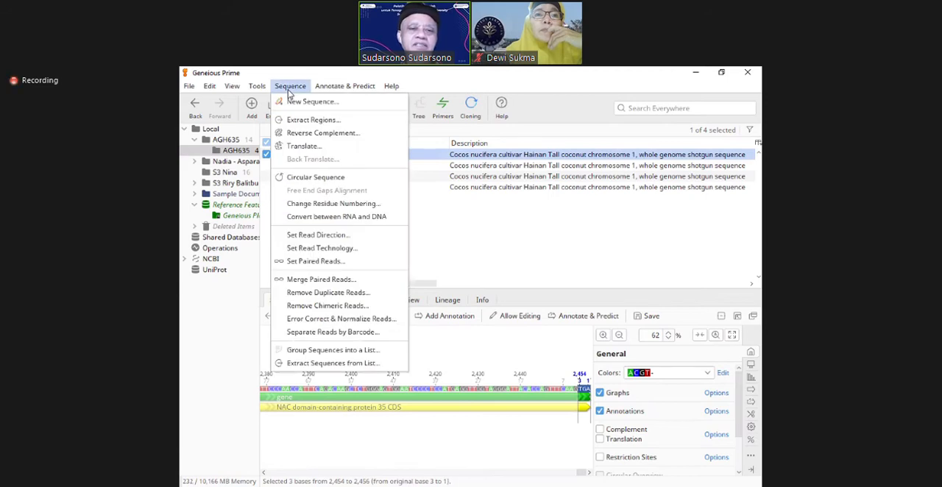
pyautogui.click(306, 136)
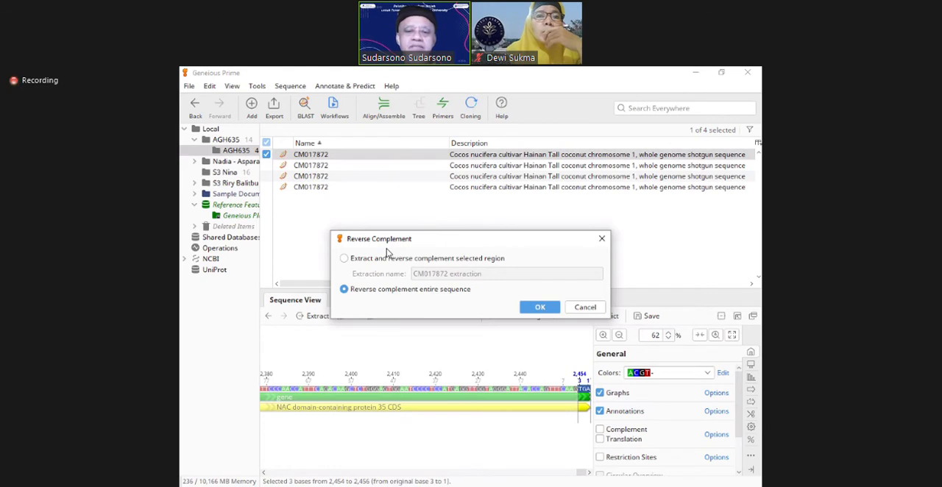
pyautogui.click(536, 310)
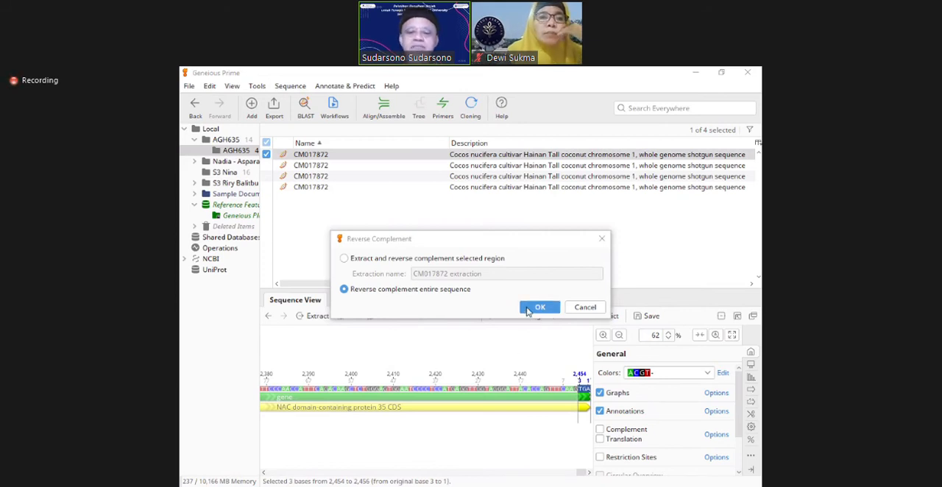
pyautogui.click(537, 307)
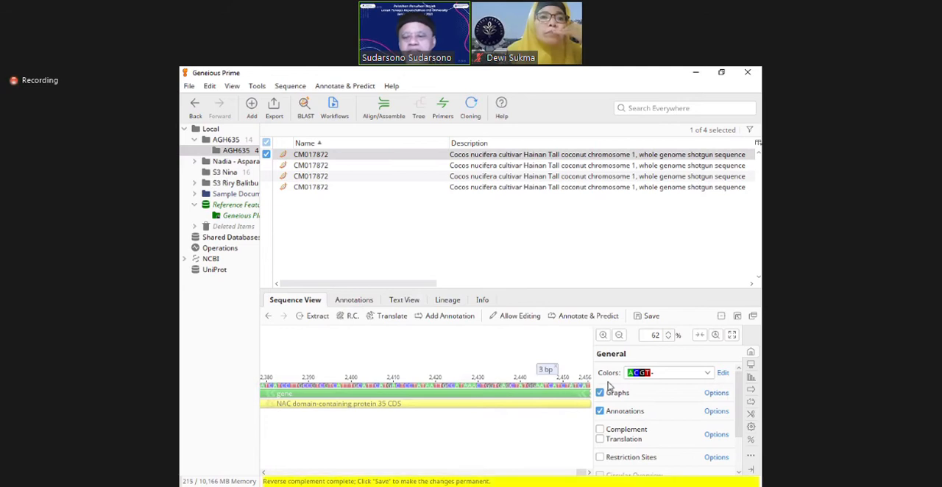
pyautogui.click(619, 336)
pyautogui.click(618, 335)
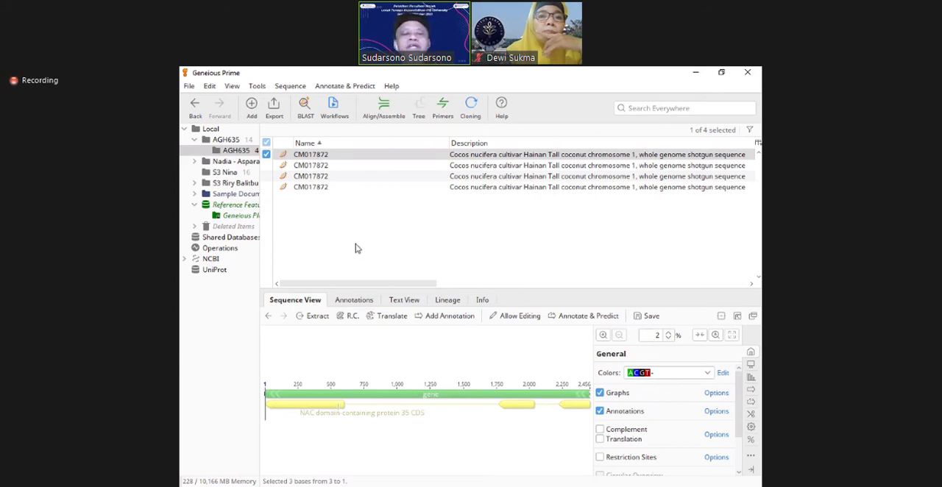
# Step: Copy the first CM017872 document in the name-sorted list
pyautogui.click(284, 156)
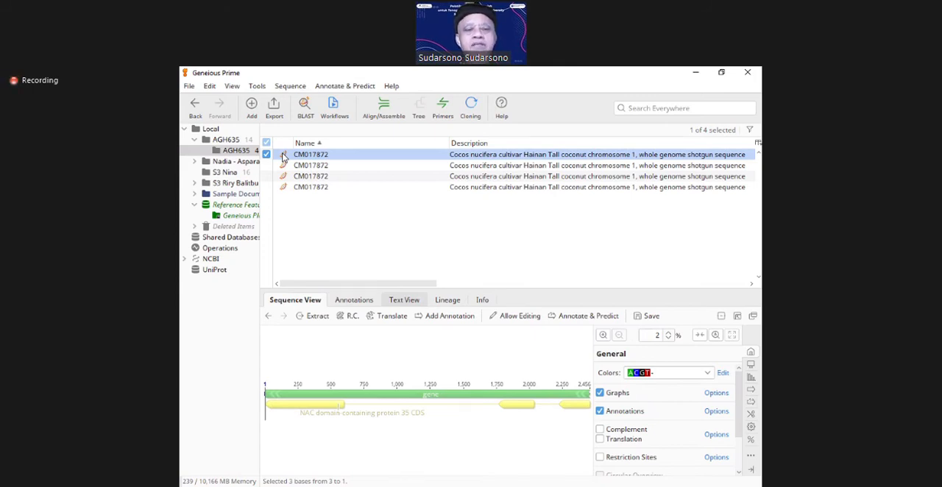
pyautogui.rightClick(283, 157)
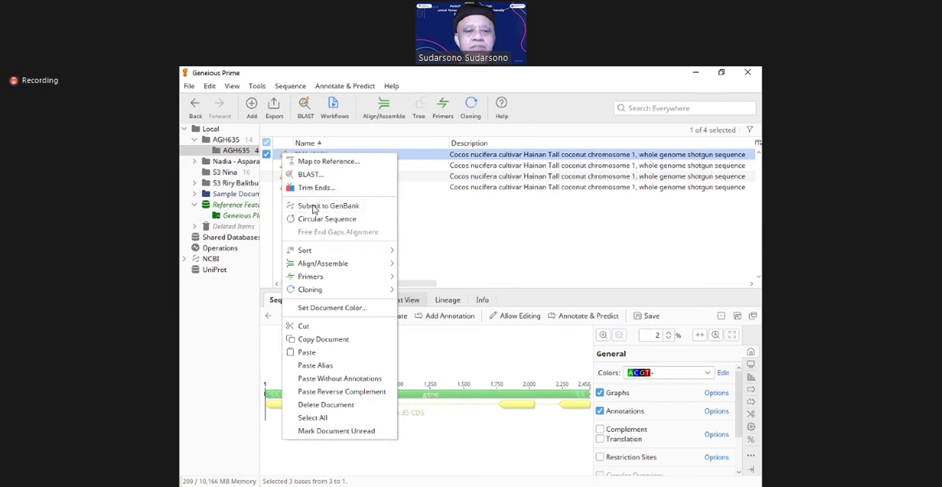
pyautogui.rightClick(278, 156)
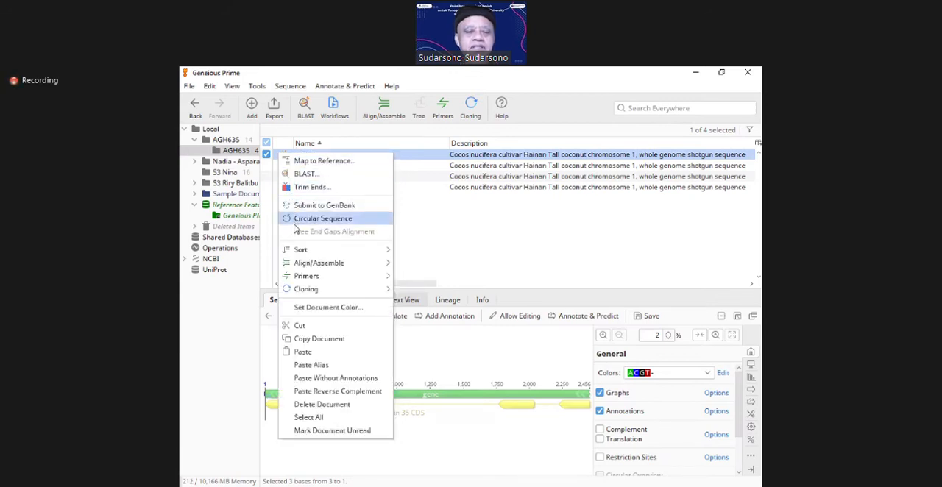
pyautogui.moveTo(301, 268)
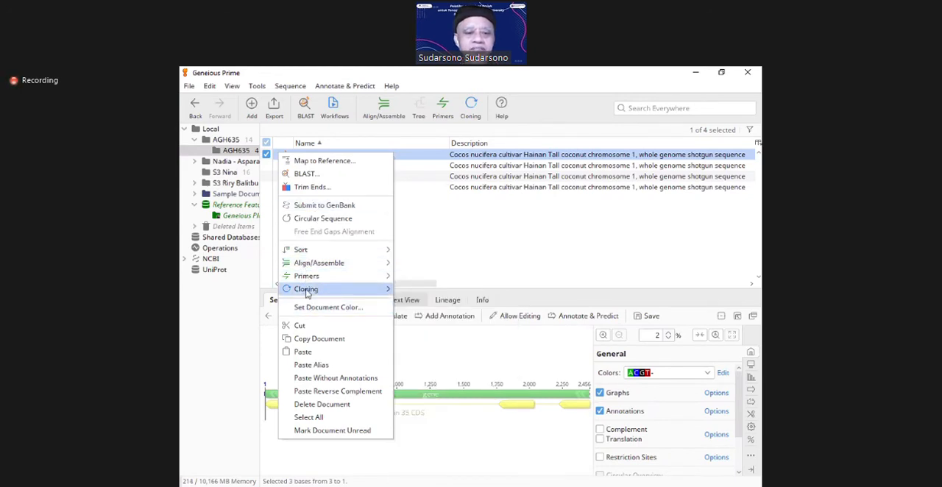
pyautogui.click(319, 339)
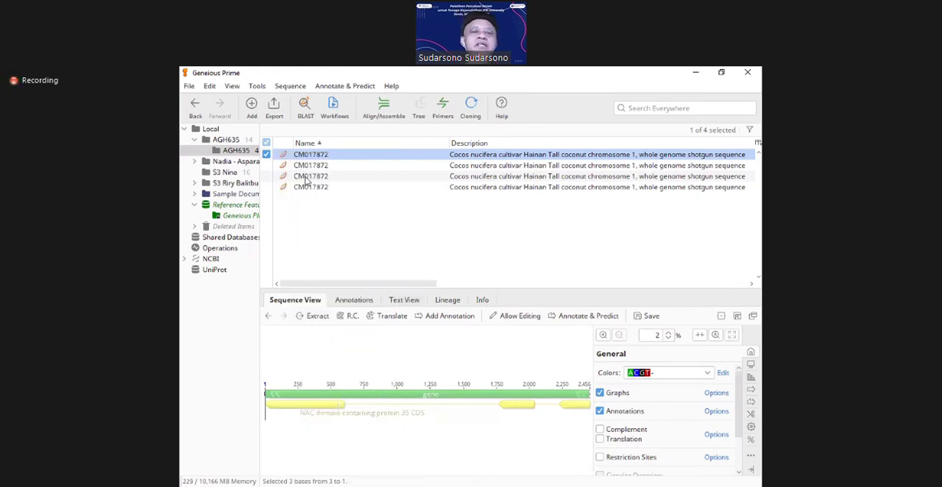
# Step: Paste the copied document as a reverse complement into the same folder and save the pending changes to the original
pyautogui.rightClick(307, 223)
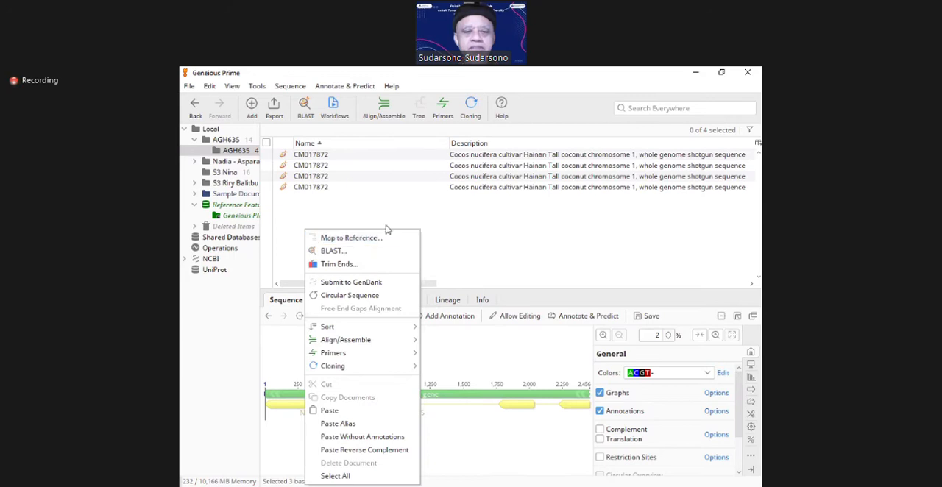
pyautogui.rightClick(362, 147)
pyautogui.rightClick(363, 147)
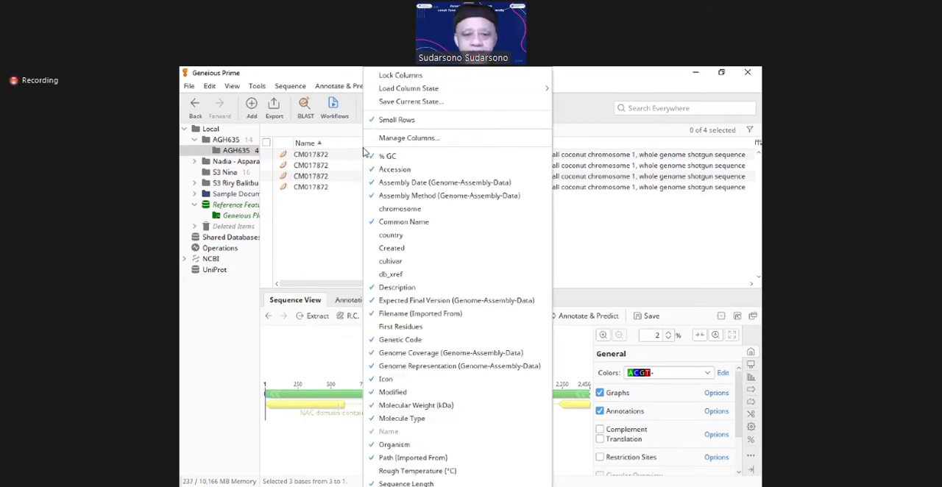
pyautogui.rightClick(346, 200)
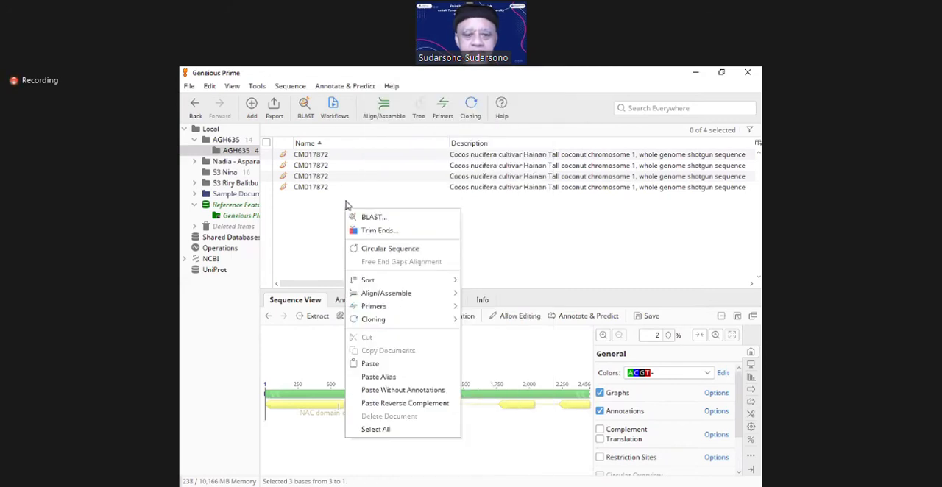
pyautogui.click(397, 404)
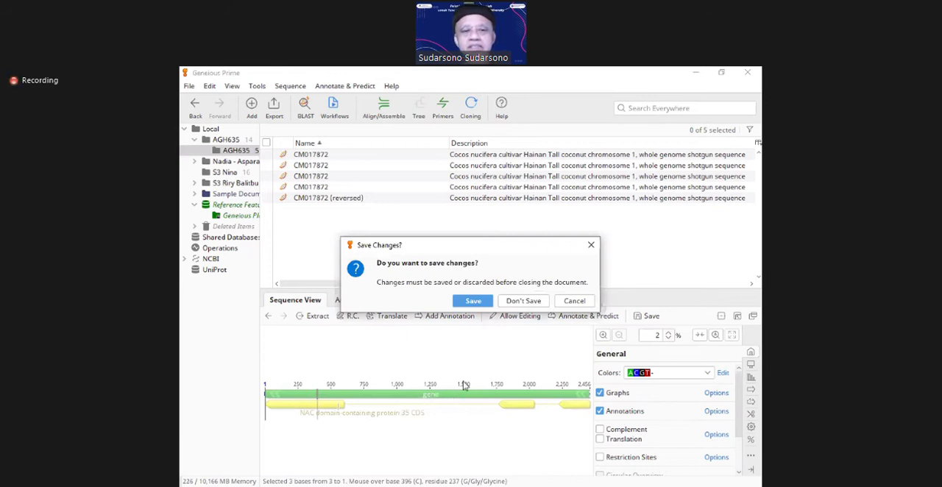
pyautogui.click(474, 301)
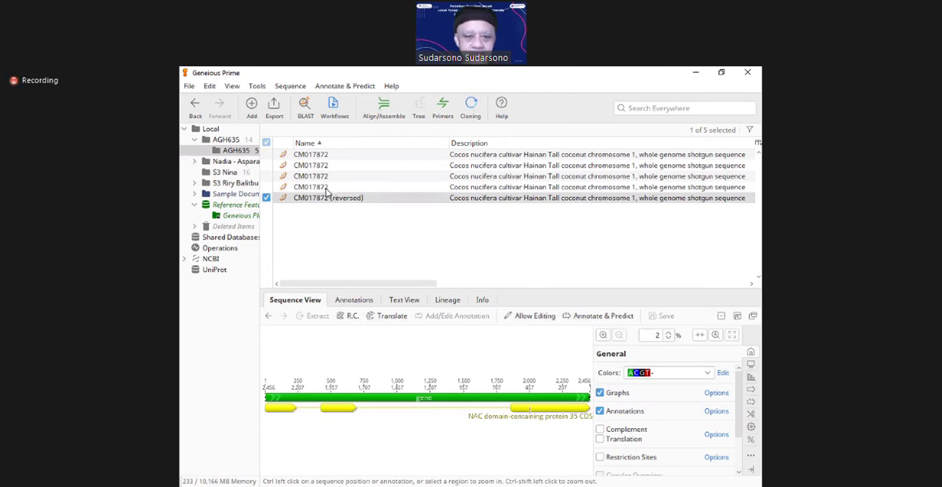
# Step: Compare the first CM017872 document with its reversed copy and rename the original as CM017872 ORI
pyautogui.click(322, 156)
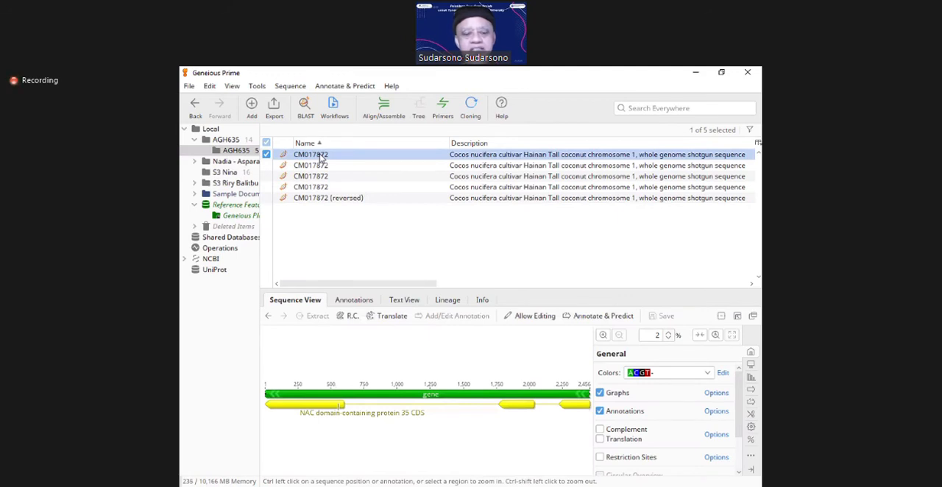
pyautogui.click(323, 199)
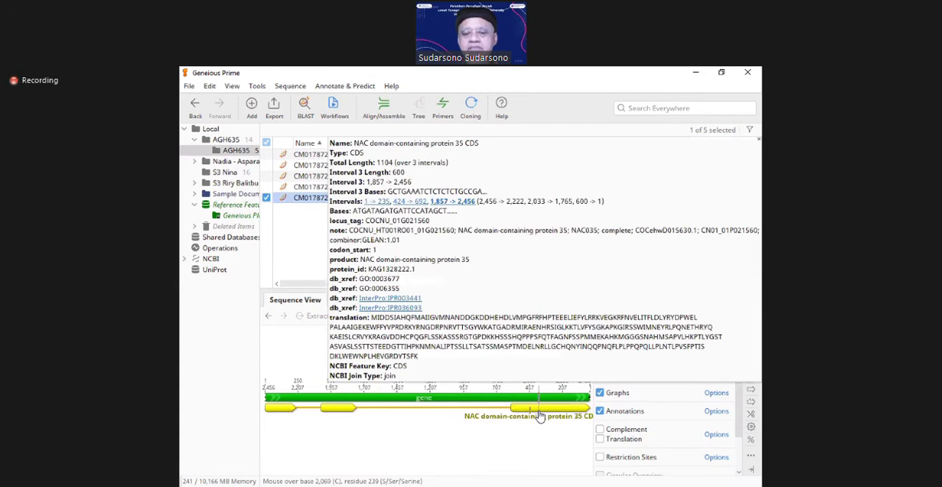
pyautogui.click(314, 156)
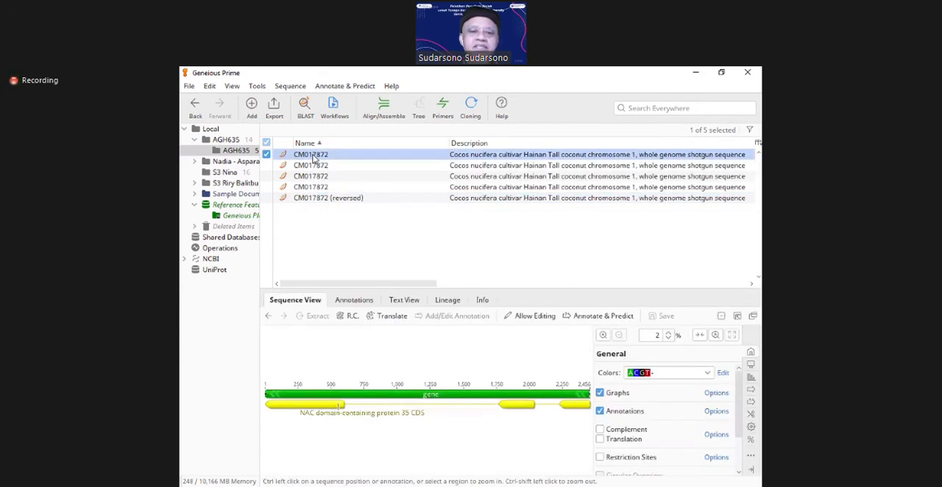
pyautogui.click(314, 156)
pyautogui.click(344, 156)
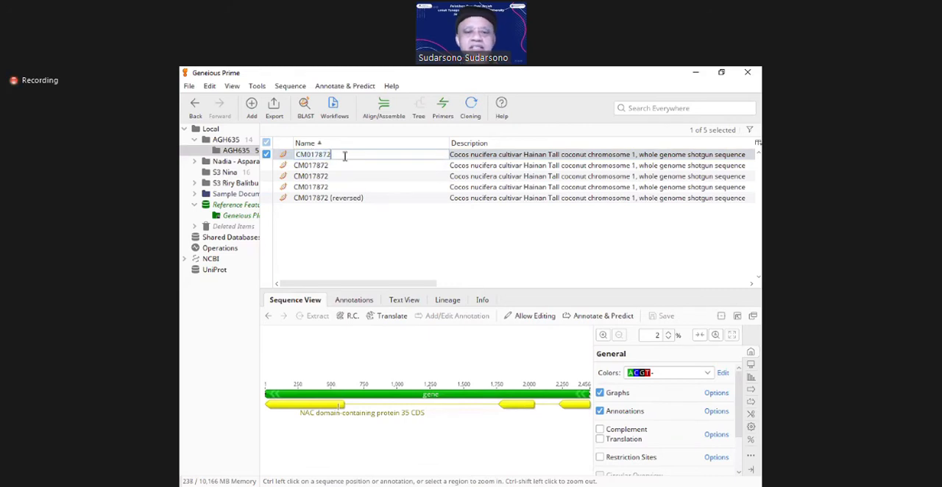
pyautogui.write('R')
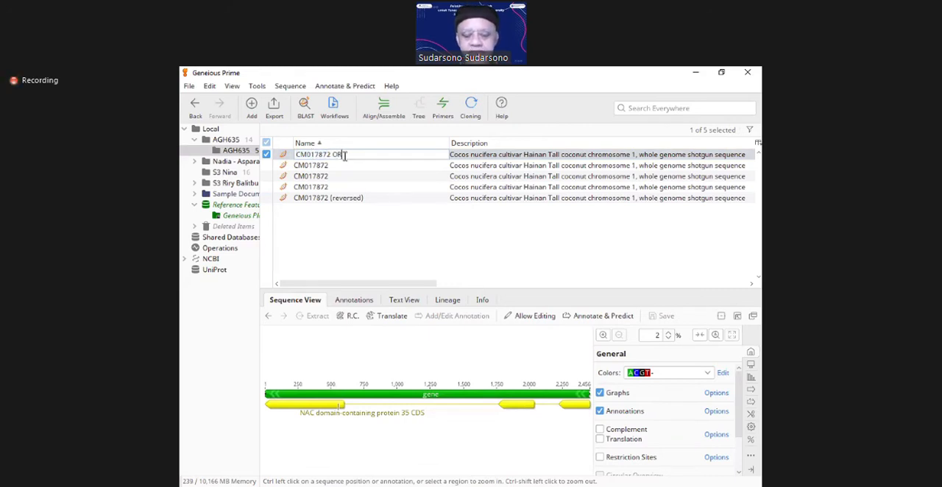
pyautogui.write('I')
pyautogui.press('Return')
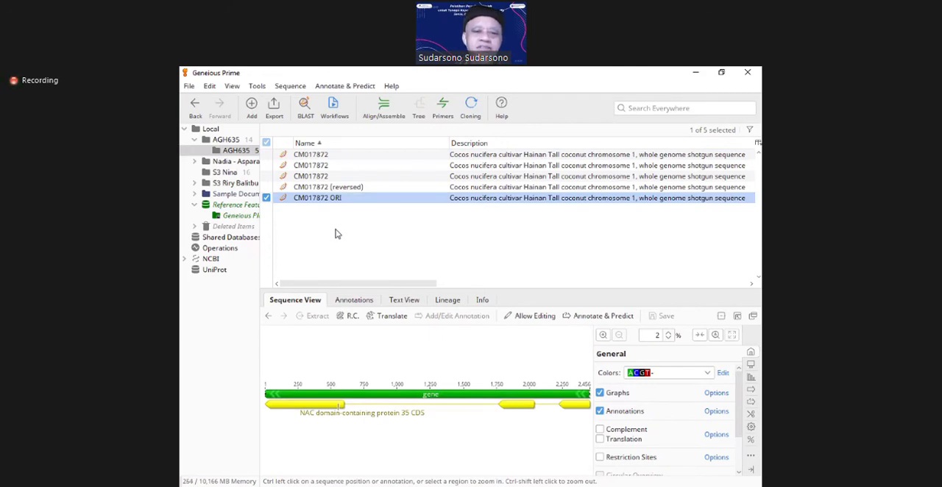
# Step: View CM017872 (reversed) and CM017872 ORI, and paste another reverse complement of the copied document into the folder
pyautogui.click(321, 190)
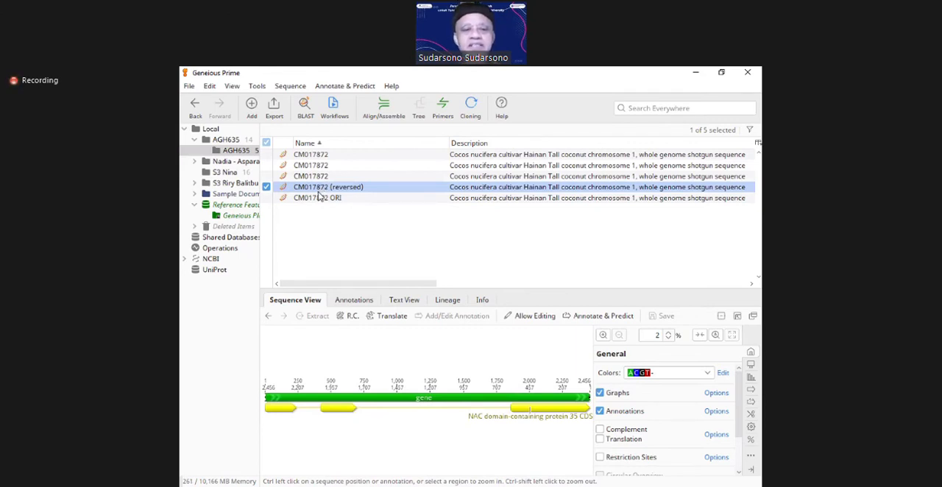
pyautogui.click(319, 200)
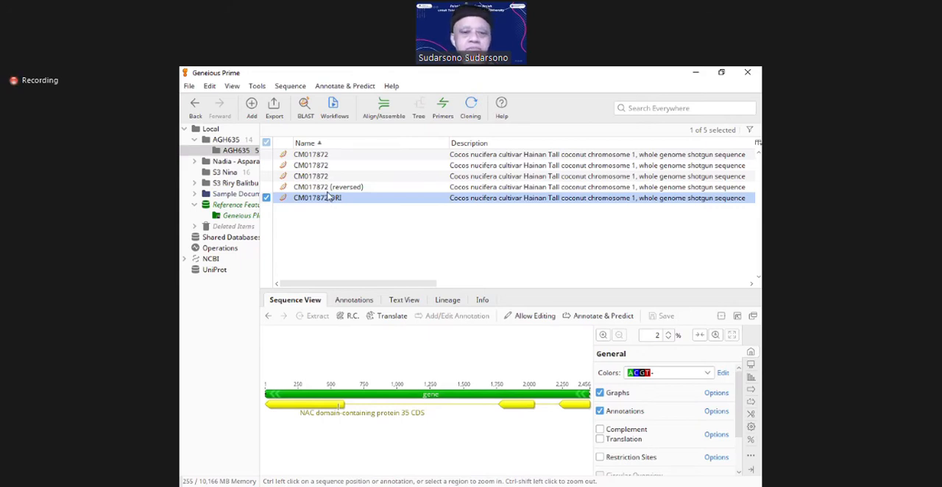
pyautogui.click(321, 155)
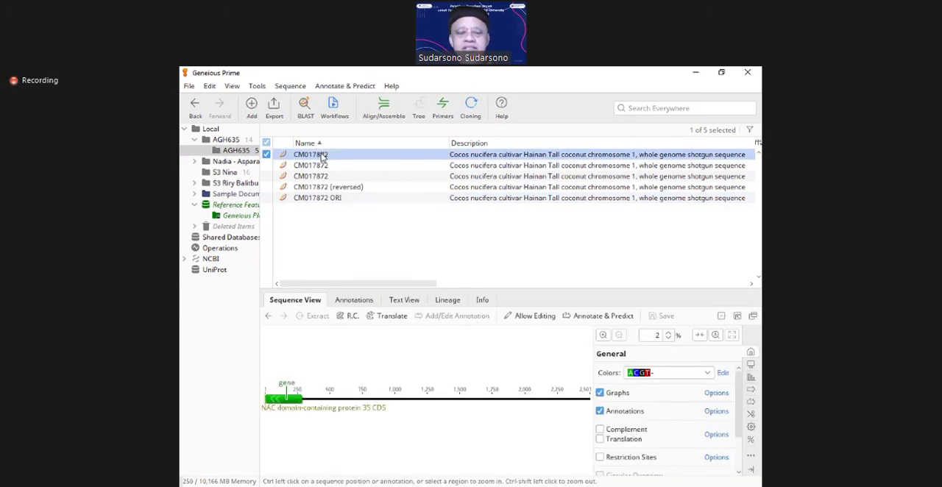
pyautogui.rightClick(322, 156)
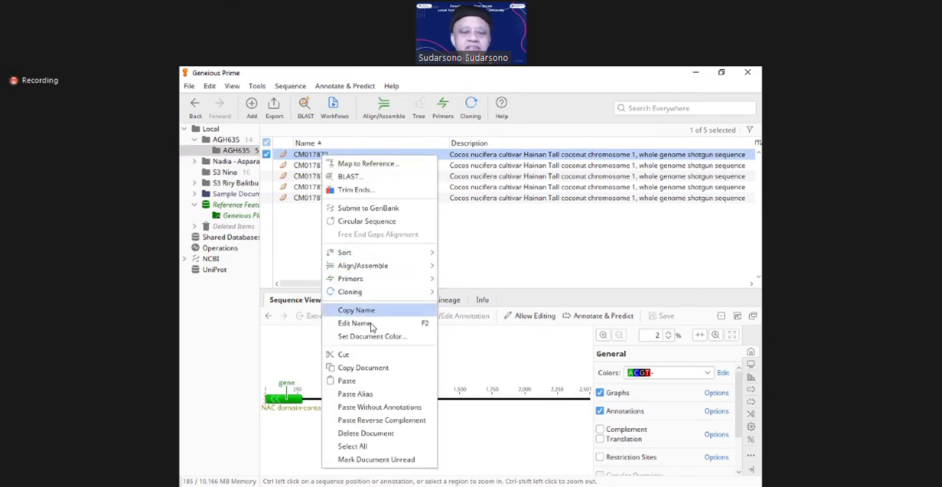
pyautogui.click(379, 420)
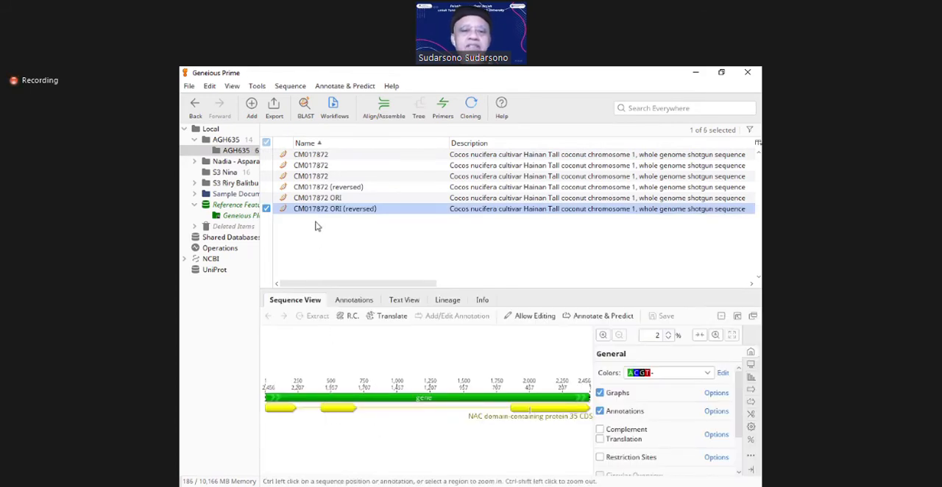
pyautogui.rightClick(313, 167)
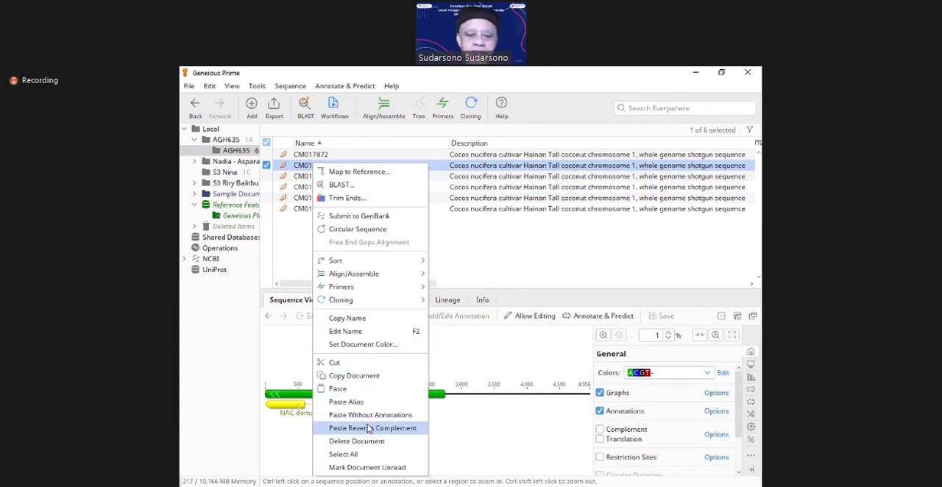
pyautogui.click(476, 273)
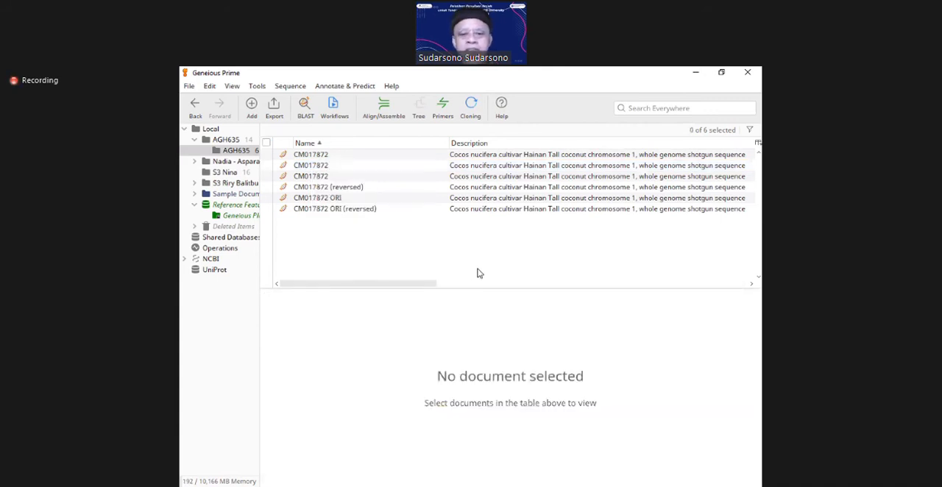
# Step: Compare CM017872 ORI with CM017872 ORI (reversed), and move the redundant CM017872 (reversed) document to Deleted Items
pyautogui.click(337, 211)
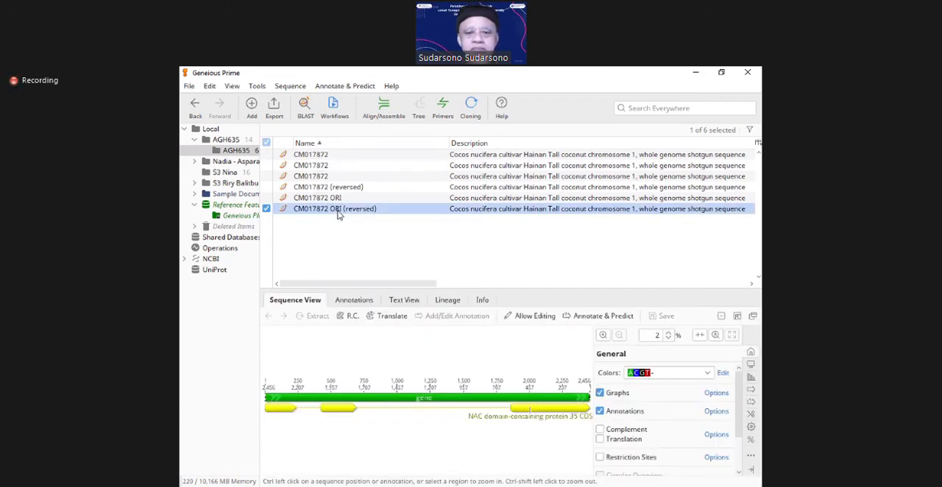
pyautogui.click(333, 200)
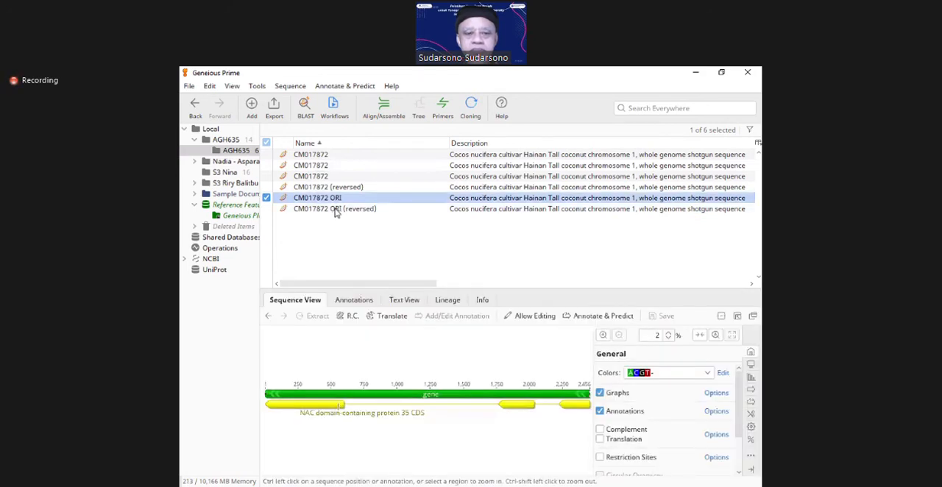
pyautogui.click(337, 212)
pyautogui.click(327, 189)
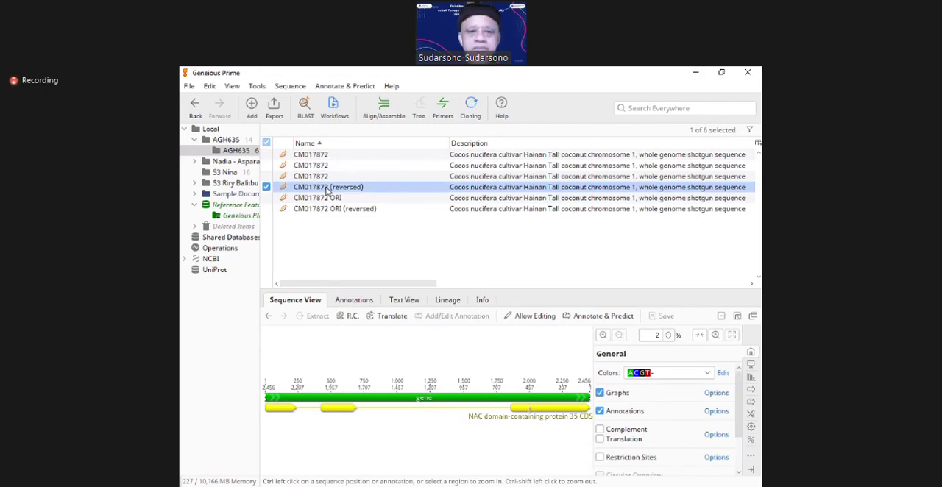
pyautogui.press('Delete')
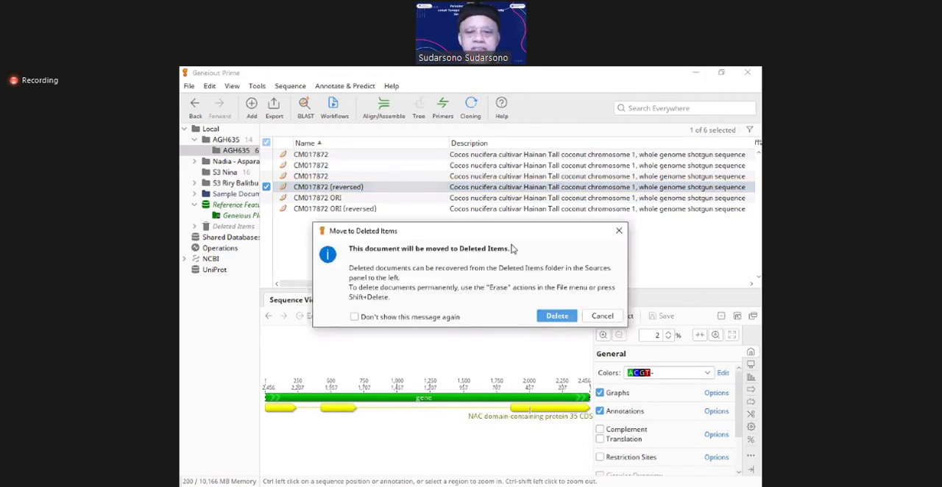
pyautogui.click(556, 316)
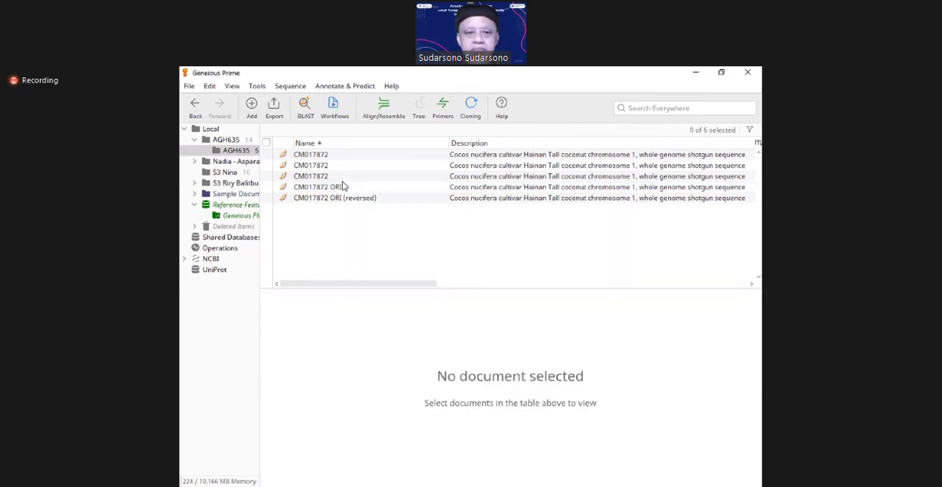
# Step: Reverse complement the three CM017872 documents together using the option for all sequences, and save the changes
pyautogui.click(303, 156)
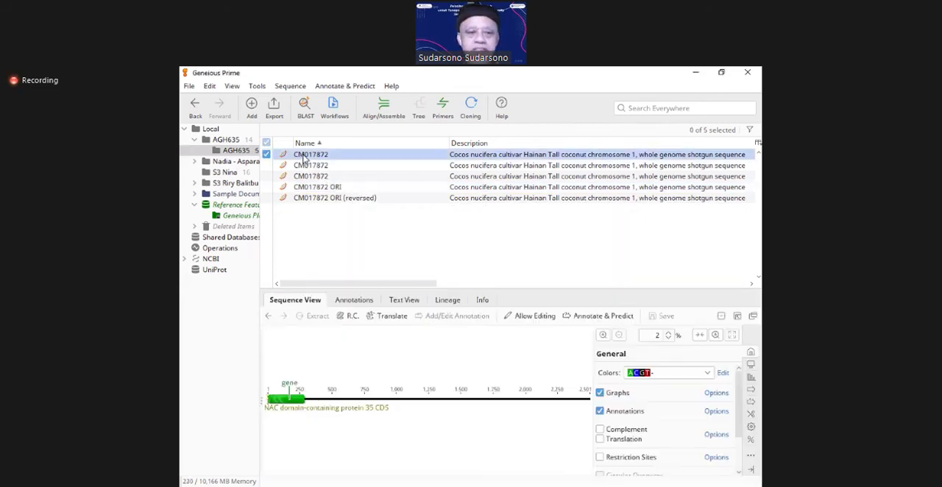
pyautogui.click(291, 87)
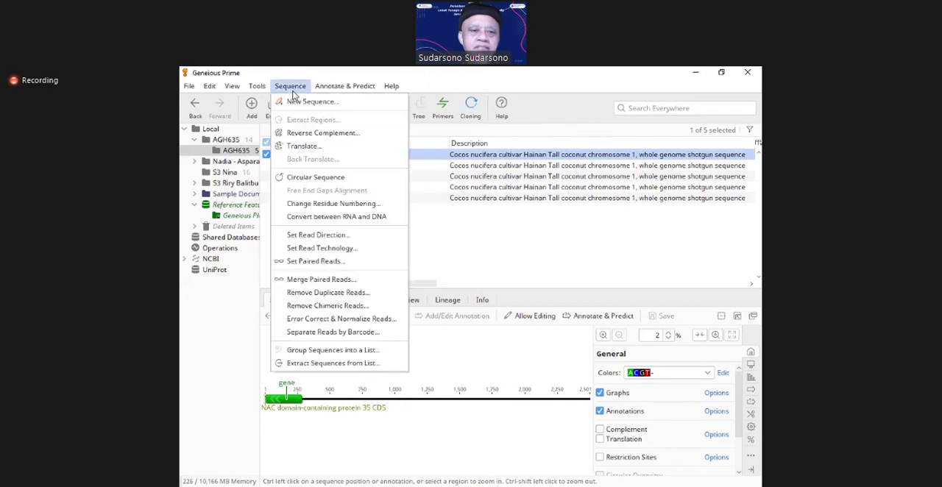
pyautogui.click(441, 241)
pyautogui.click(313, 156)
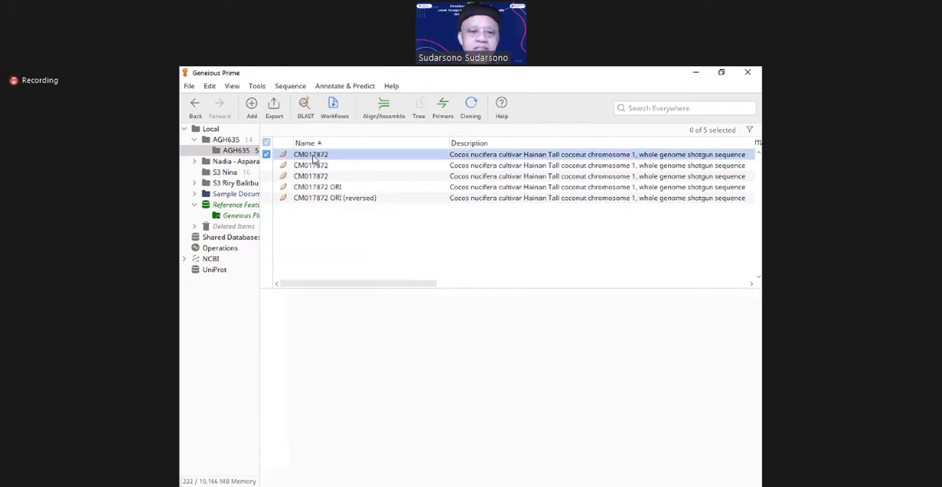
pyautogui.keyDown('shift'); pyautogui.click(311, 177); pyautogui.keyUp('shift')
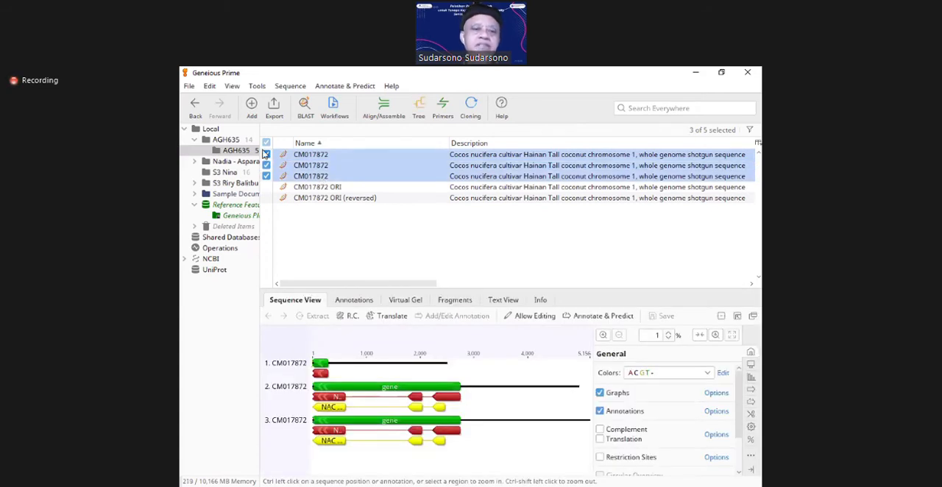
pyautogui.click(295, 90)
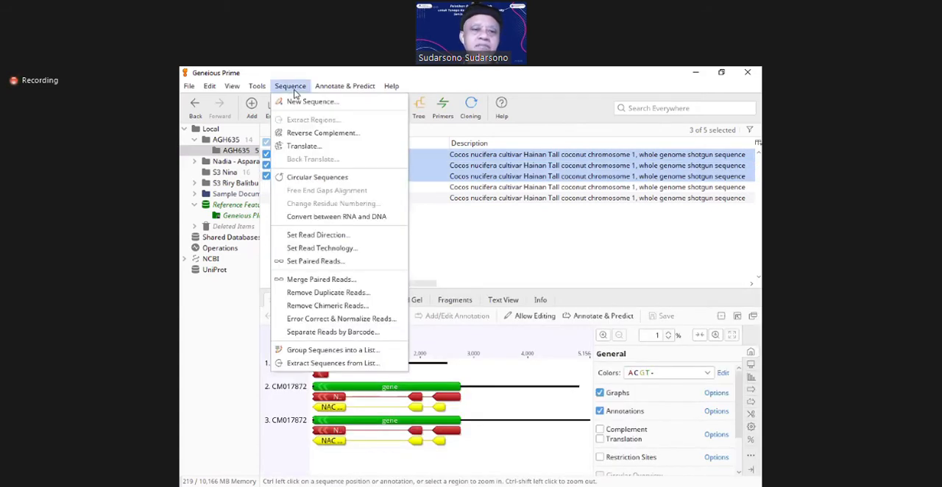
pyautogui.click(313, 133)
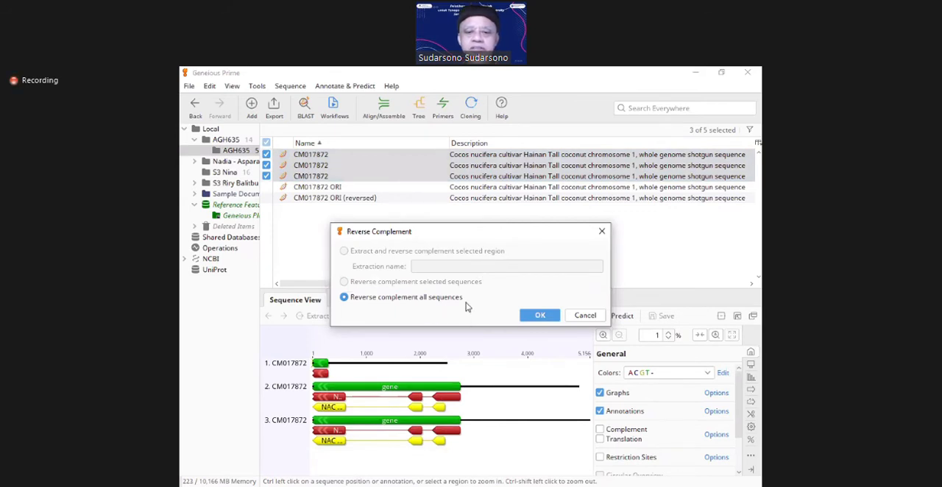
pyautogui.click(531, 320)
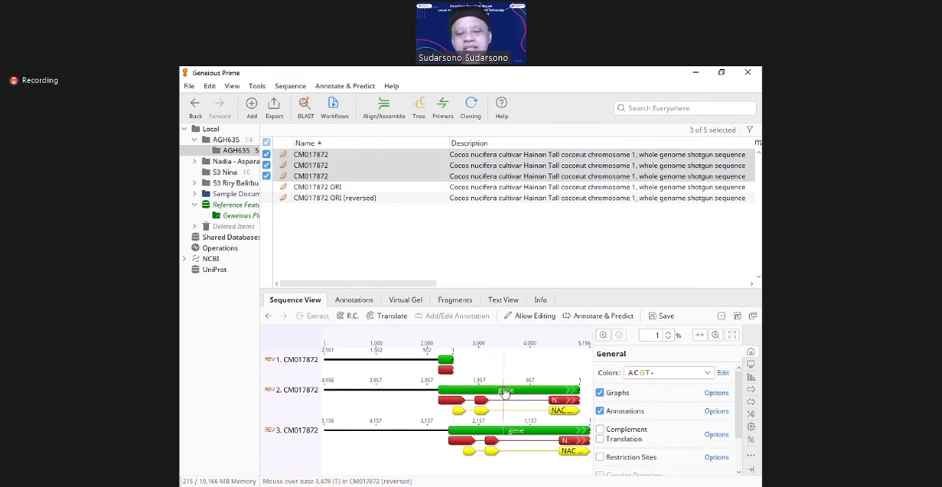
pyautogui.click(315, 179)
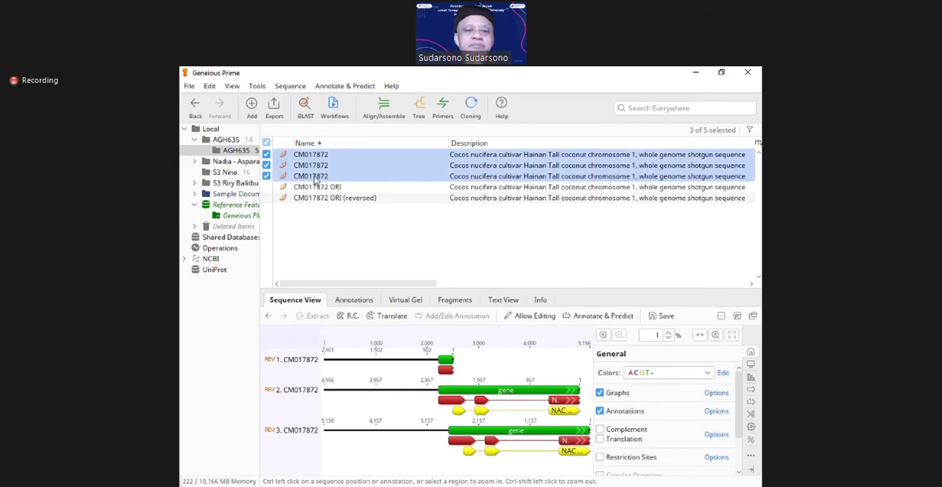
pyautogui.click(316, 188)
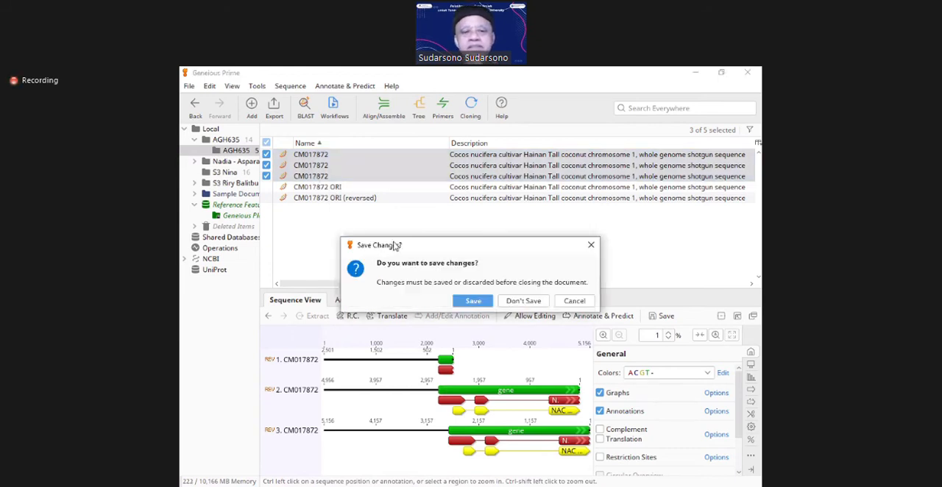
pyautogui.click(469, 303)
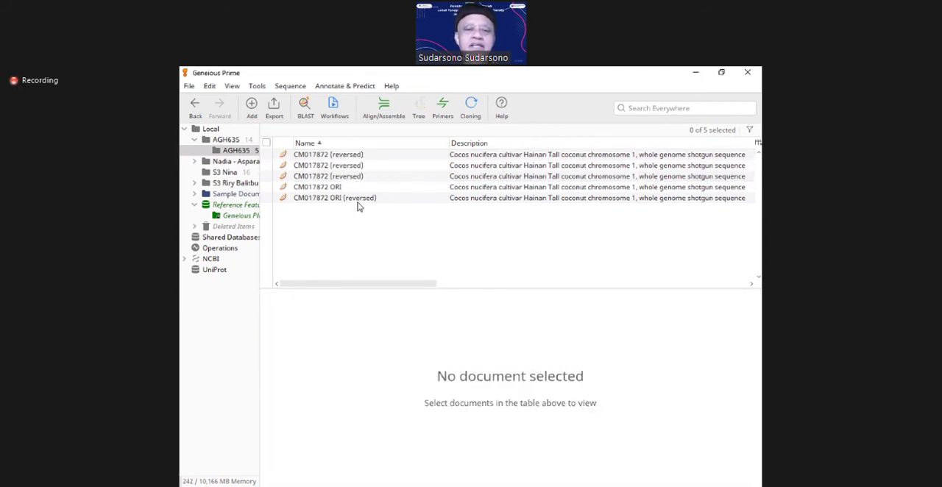
# Step: Reverse complement all three CM017872 (reversed) documents together once more, back to their original orientation, and save the changes
pyautogui.click(321, 156)
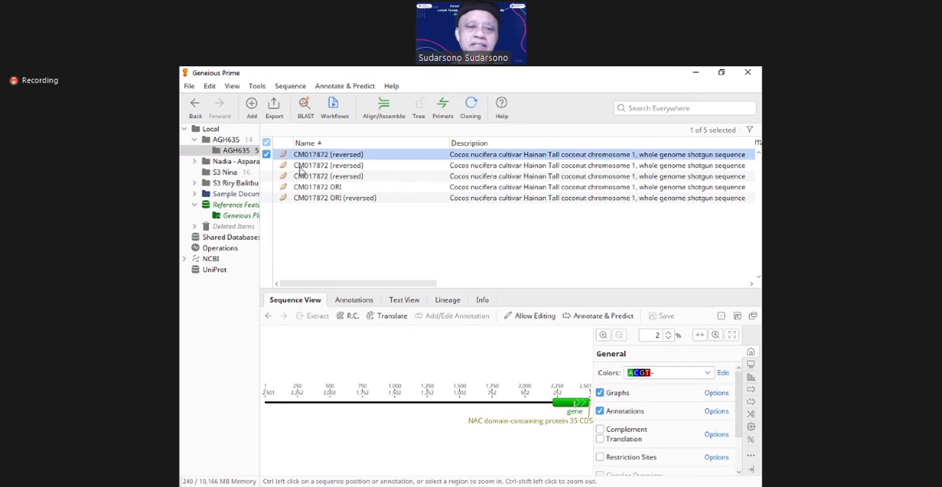
pyautogui.click(267, 166)
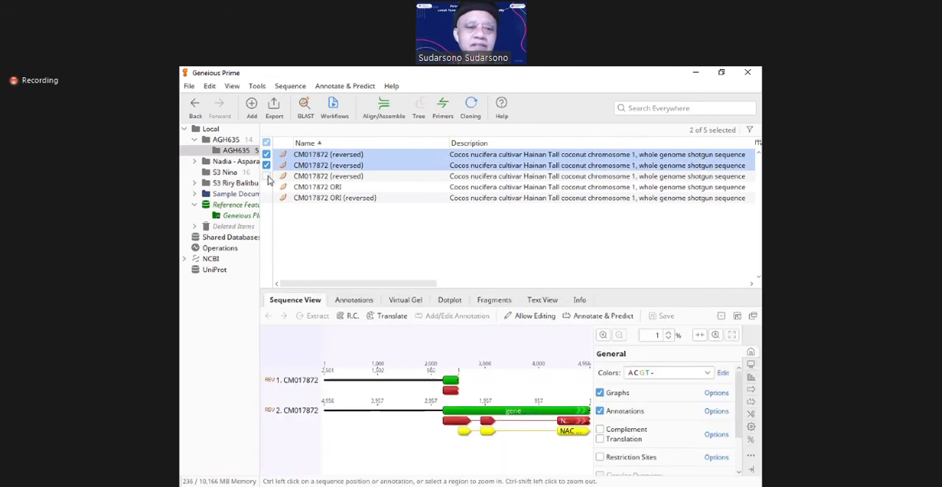
pyautogui.click(267, 177)
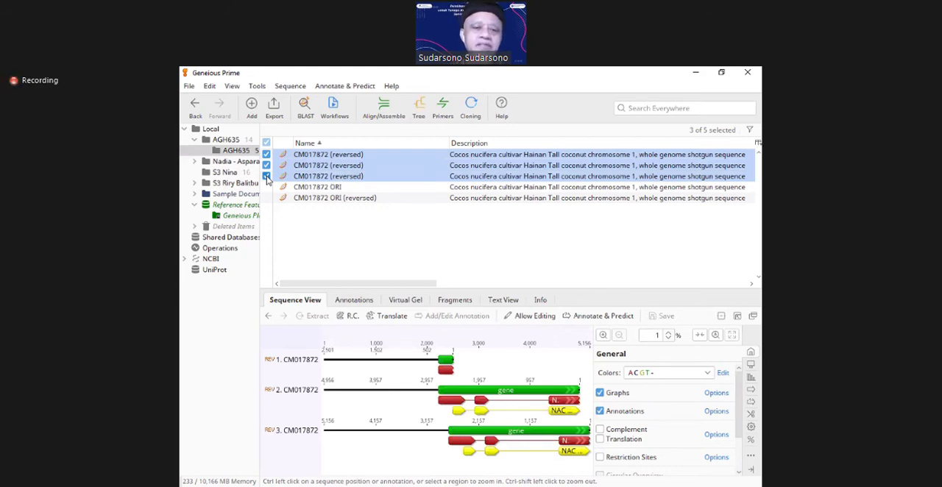
pyautogui.click(291, 86)
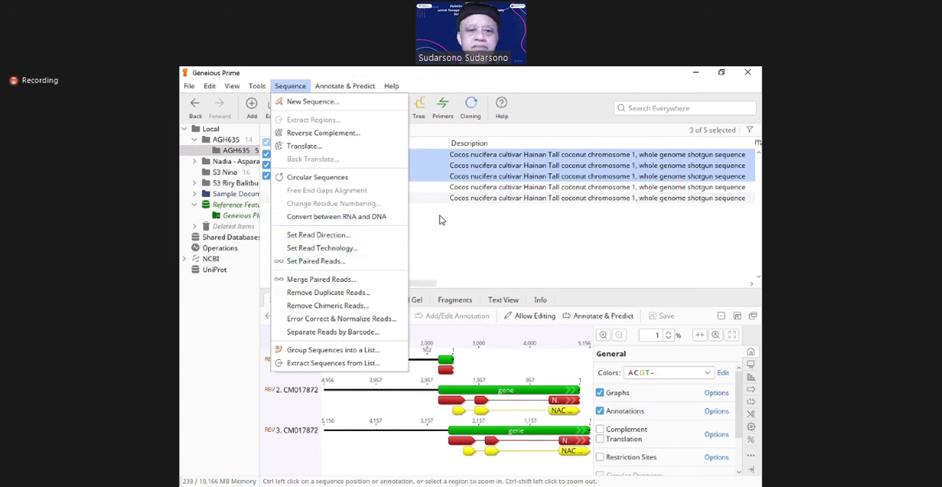
pyautogui.click(335, 135)
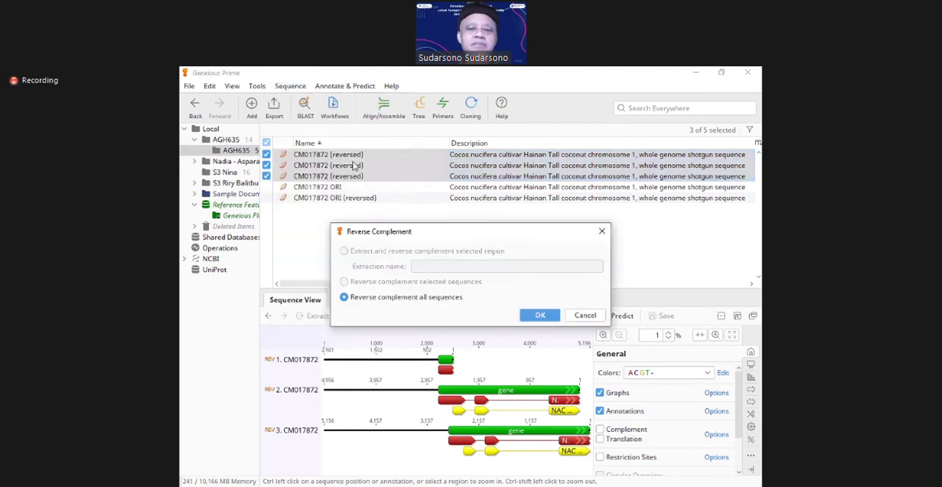
pyautogui.click(538, 315)
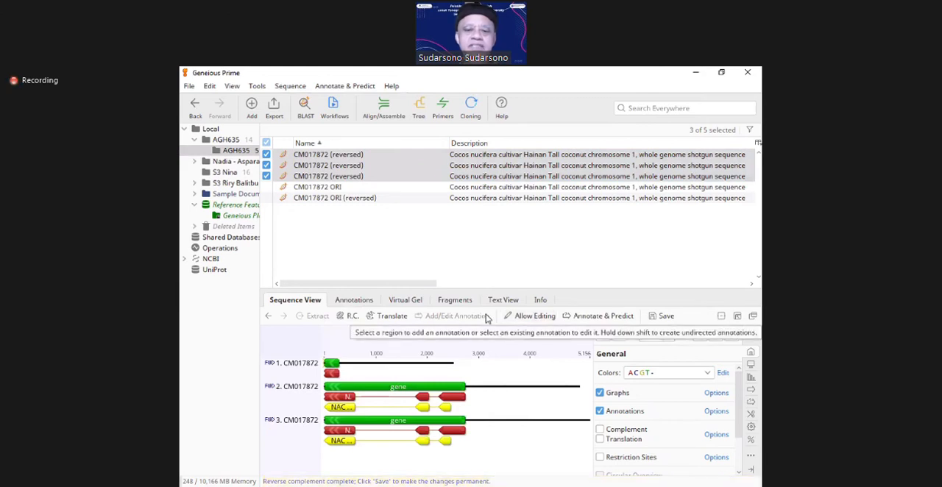
pyautogui.click(443, 387)
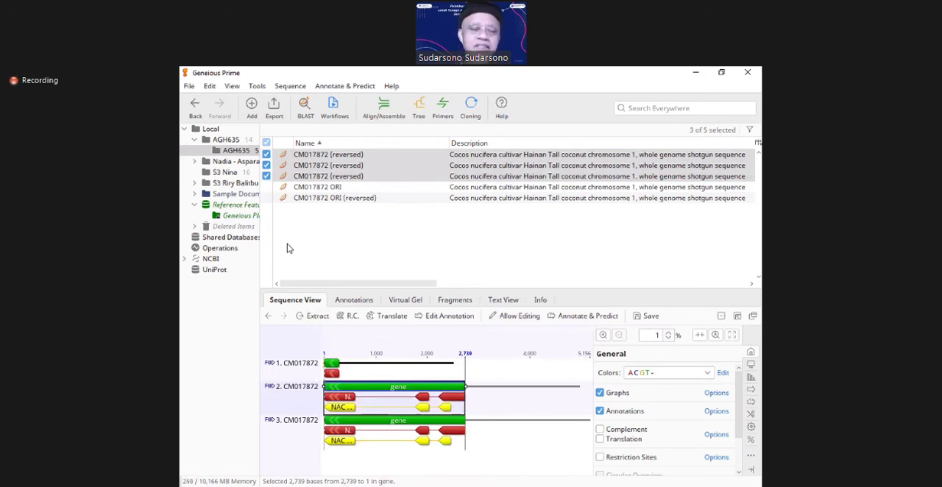
pyautogui.click(286, 230)
pyautogui.click(267, 155)
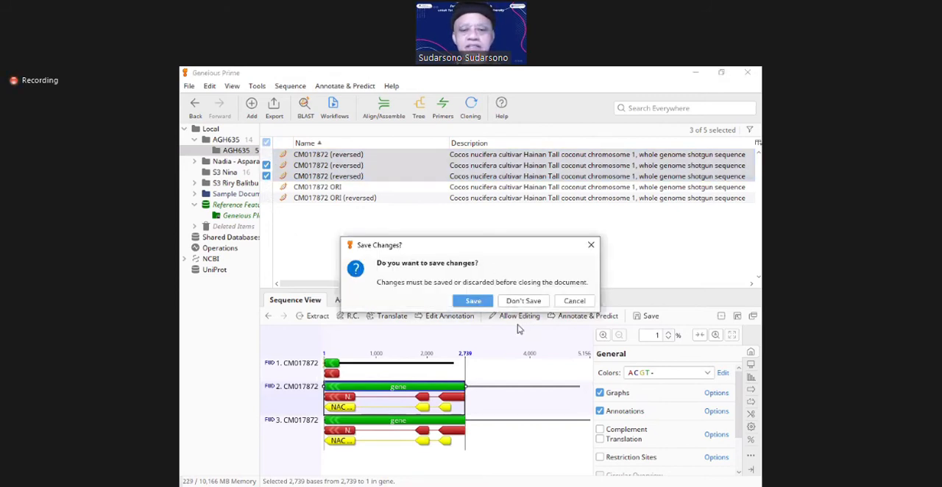
pyautogui.click(523, 301)
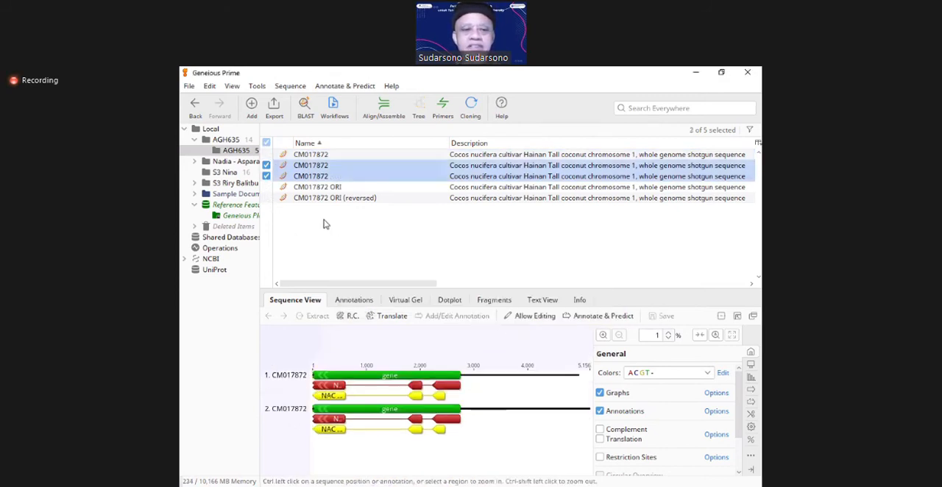
pyautogui.click(267, 165)
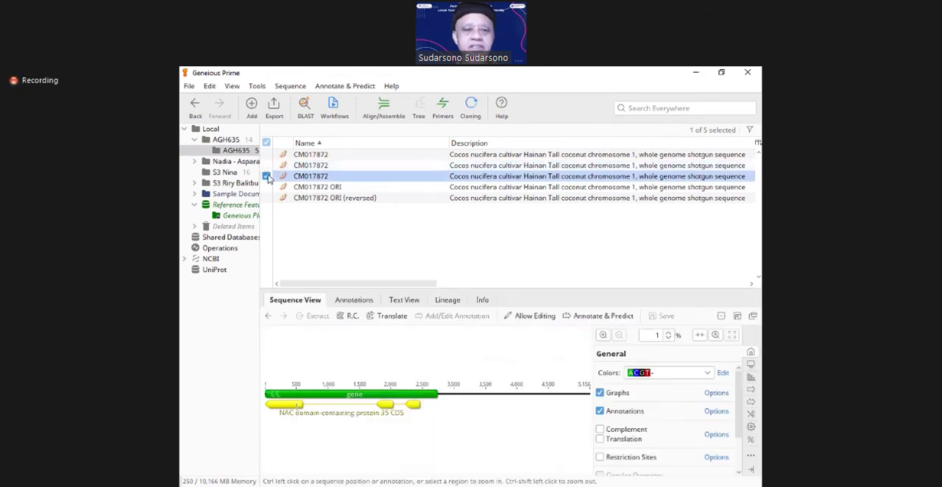
pyautogui.click(267, 166)
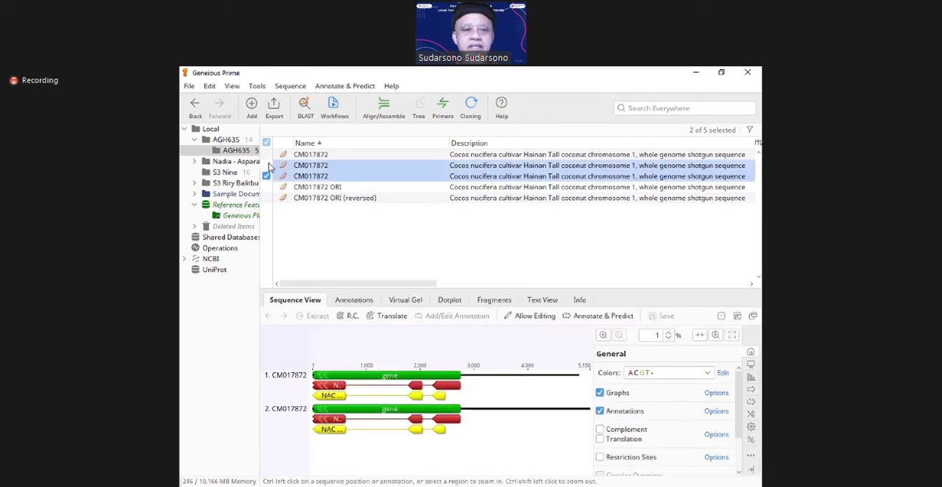
pyautogui.click(266, 165)
pyautogui.click(266, 176)
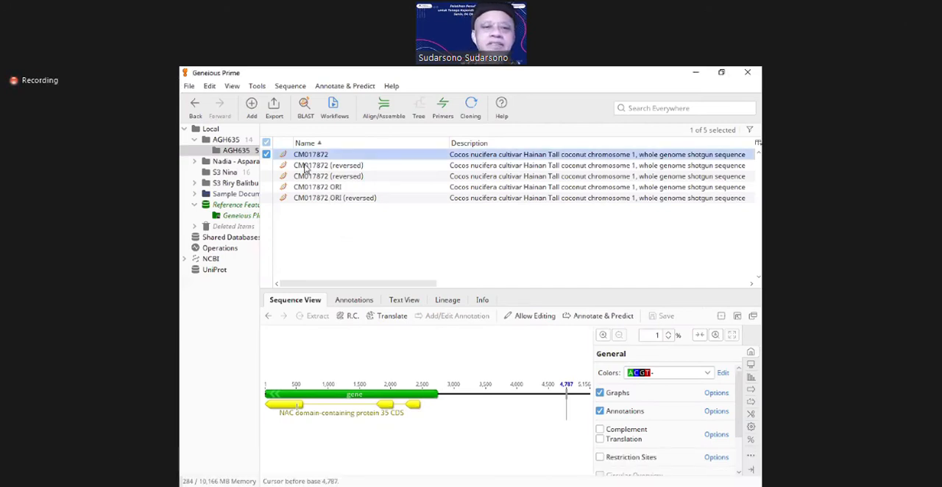
pyautogui.click(382, 478)
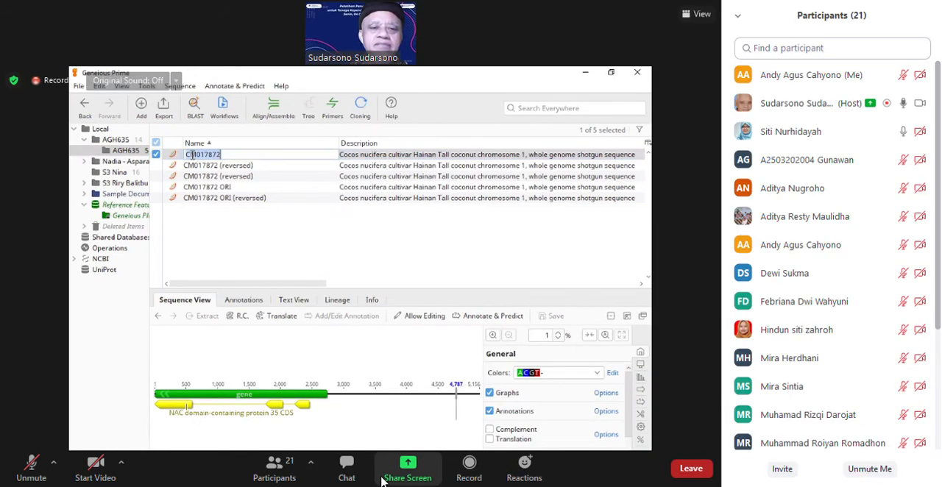
pyautogui.click(274, 468)
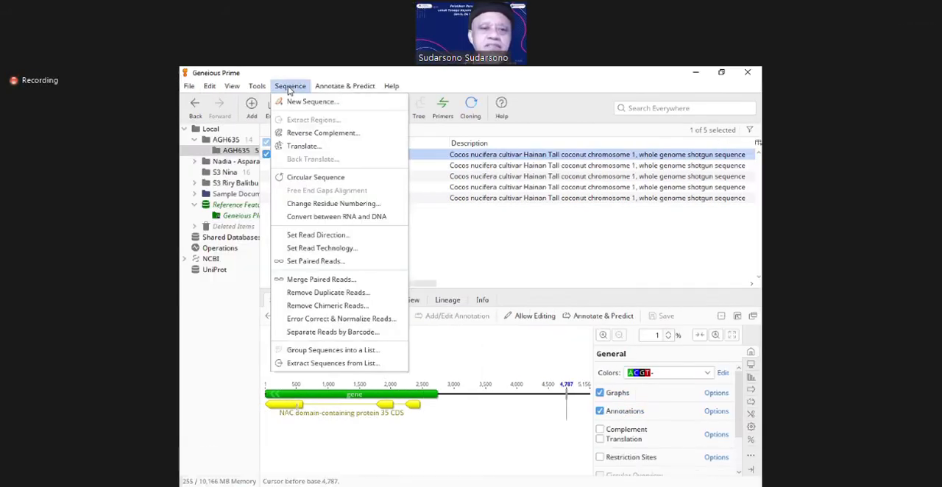
# Step: Reverse complement the entire sequence of the remaining unreversed CM017872 document and save the change
pyautogui.click(308, 136)
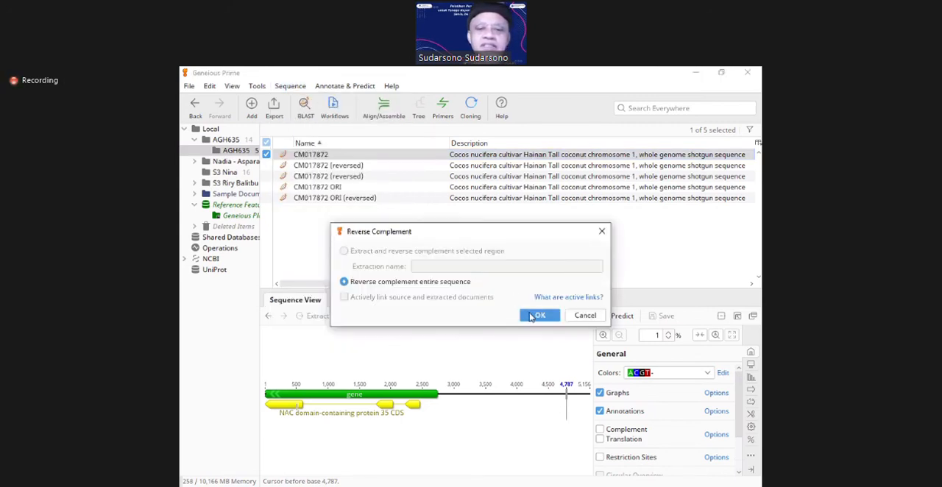
pyautogui.click(535, 316)
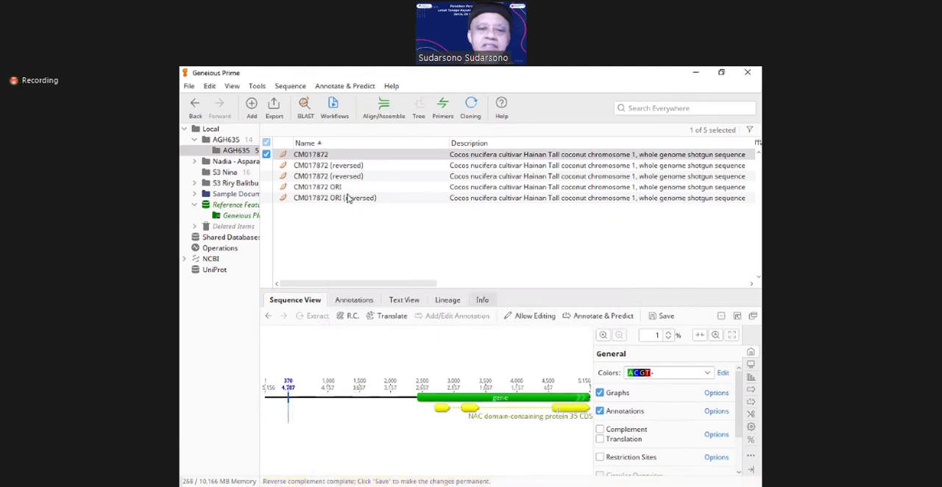
pyautogui.hscroll(1, 332, 175)
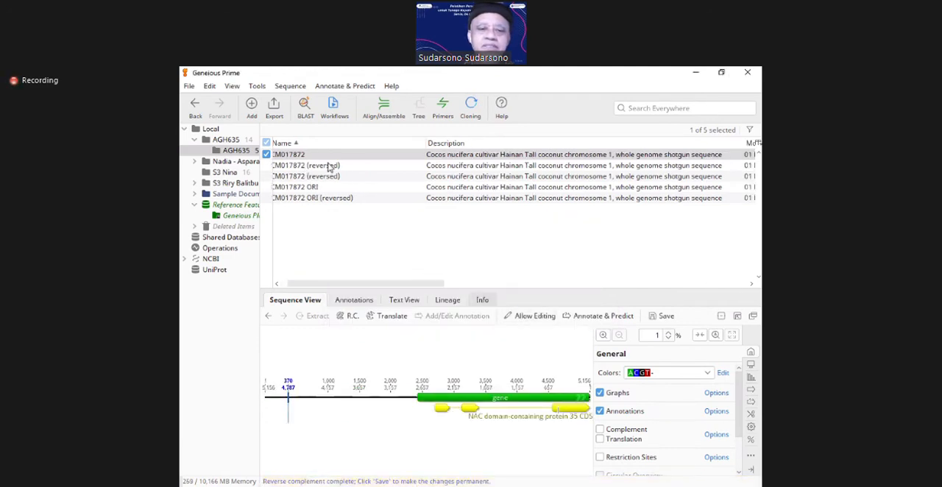
pyautogui.click(329, 167)
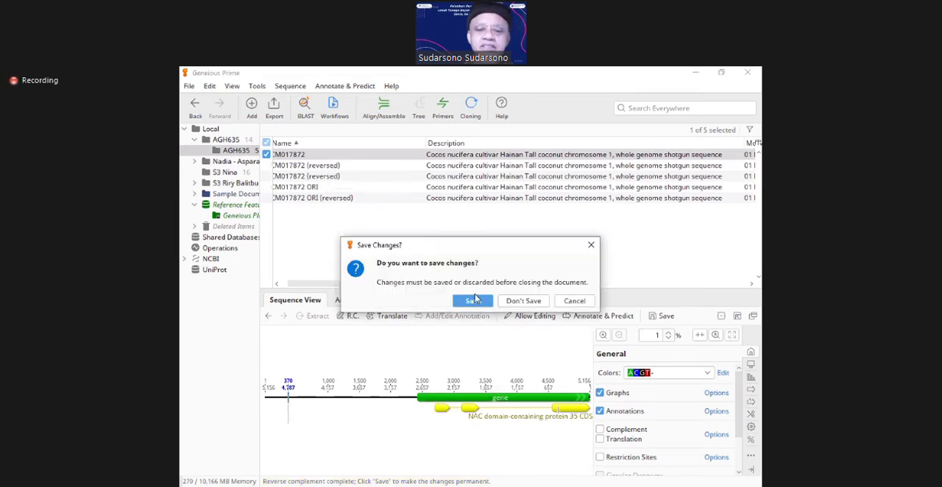
pyautogui.click(474, 300)
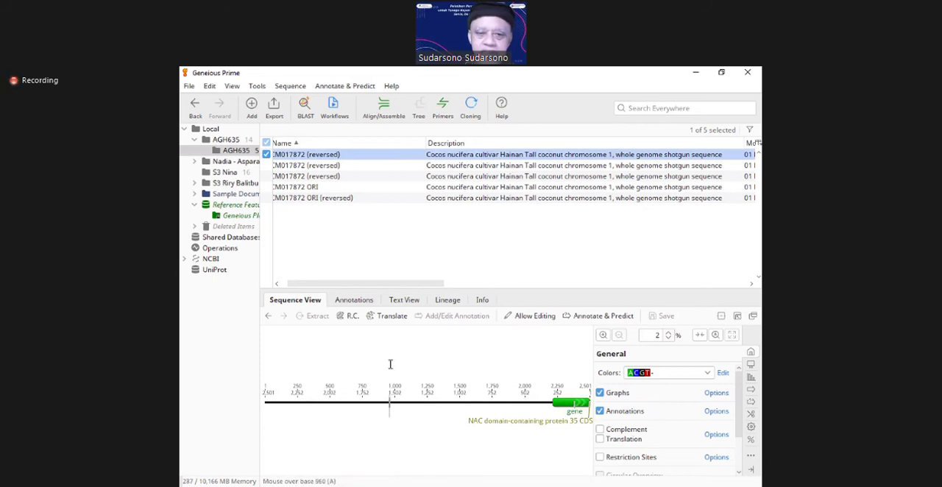
# Step: Bring the full document names into view and display the CM017872 ORI sequence
pyautogui.moveTo(309, 287); pyautogui.dragTo(298, 289)
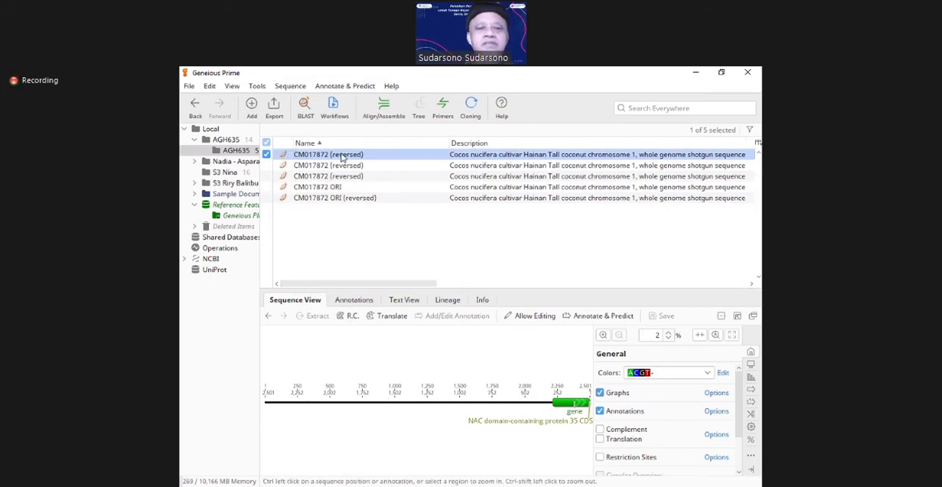
pyautogui.click(324, 190)
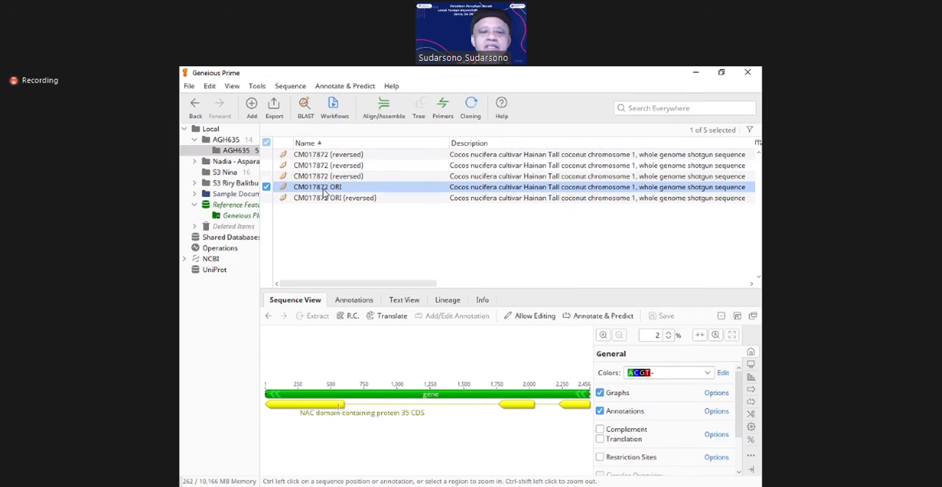
# Step: Import the file FBox Protein ORF.fasta from the Downloads folder into the current AGH635 subfolder
pyautogui.click(189, 87)
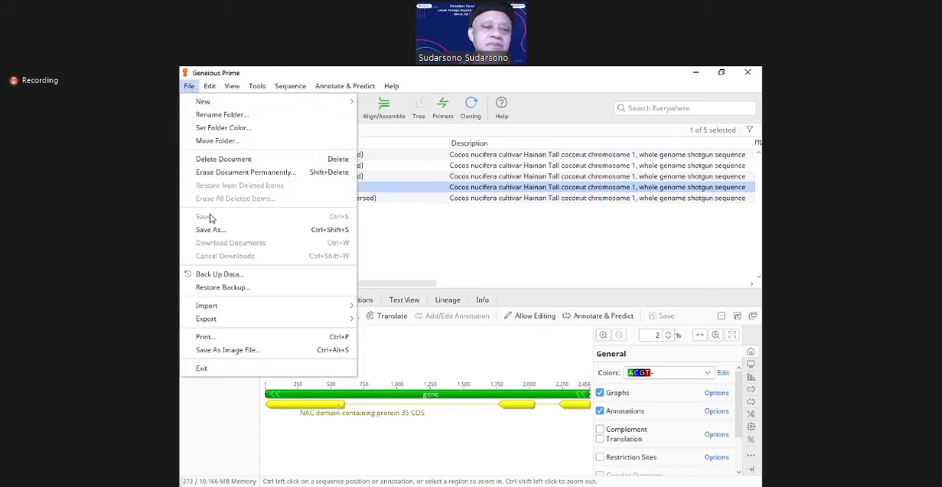
pyautogui.moveTo(222, 307)
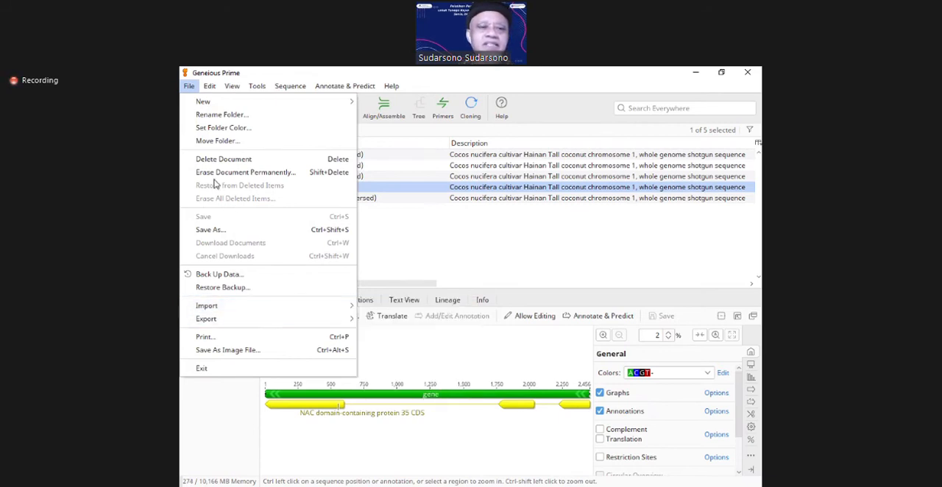
pyautogui.click(189, 88)
pyautogui.click(189, 88)
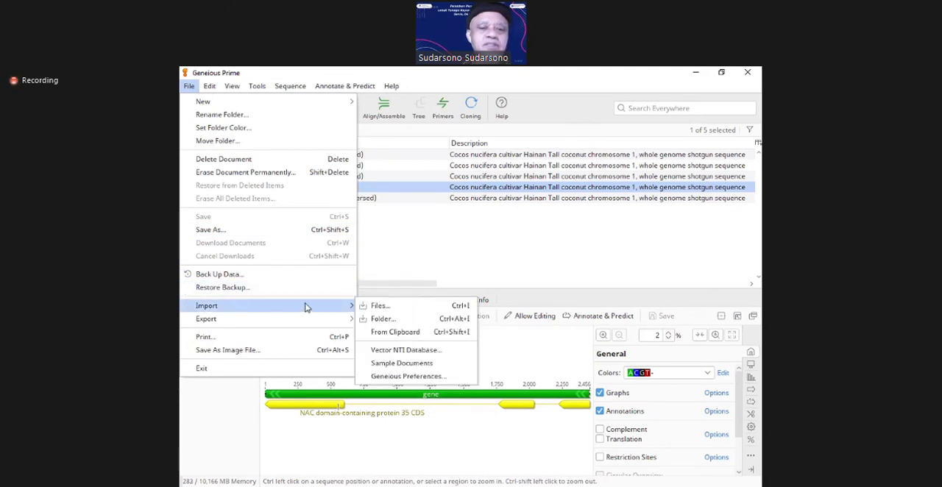
pyautogui.click(379, 306)
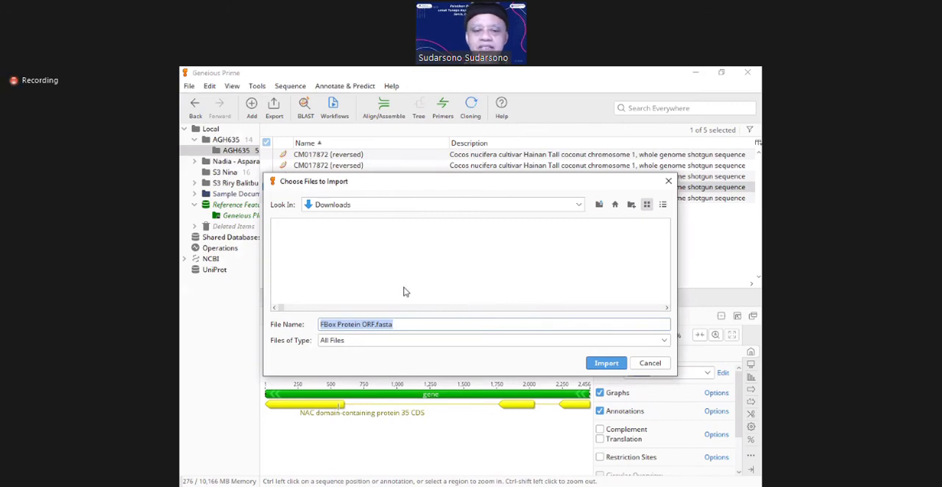
pyautogui.moveTo(284, 309); pyautogui.dragTo(491, 317)
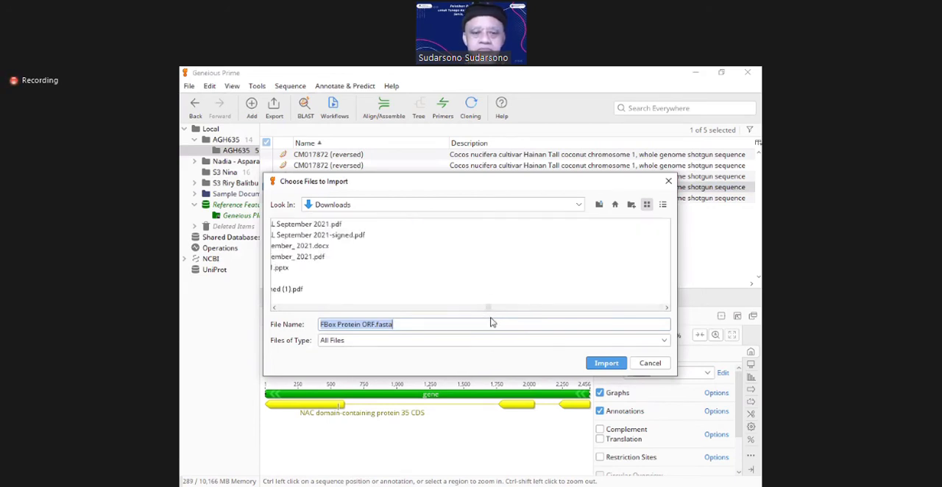
pyautogui.click(444, 308)
pyautogui.click(445, 309)
pyautogui.click(446, 308)
pyautogui.click(446, 308)
pyautogui.click(446, 308)
pyautogui.click(446, 308)
pyautogui.click(446, 308)
pyautogui.click(446, 308)
pyautogui.click(445, 308)
pyautogui.click(446, 308)
pyautogui.click(446, 308)
pyautogui.click(446, 308)
pyautogui.click(445, 309)
pyautogui.click(446, 308)
pyautogui.click(446, 308)
pyautogui.click(446, 308)
pyautogui.click(446, 308)
pyautogui.click(446, 308)
pyautogui.click(446, 308)
pyautogui.click(446, 308)
pyautogui.click(446, 309)
pyautogui.click(445, 309)
pyautogui.click(445, 309)
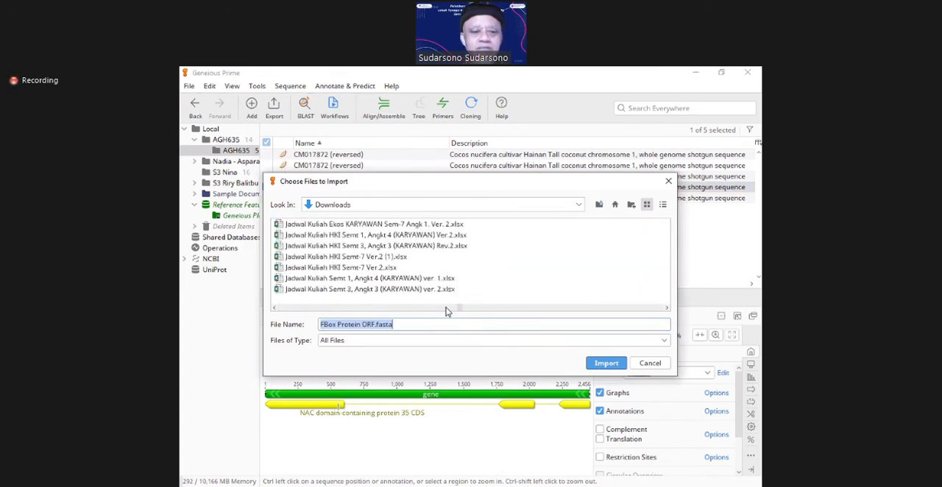
pyautogui.click(445, 308)
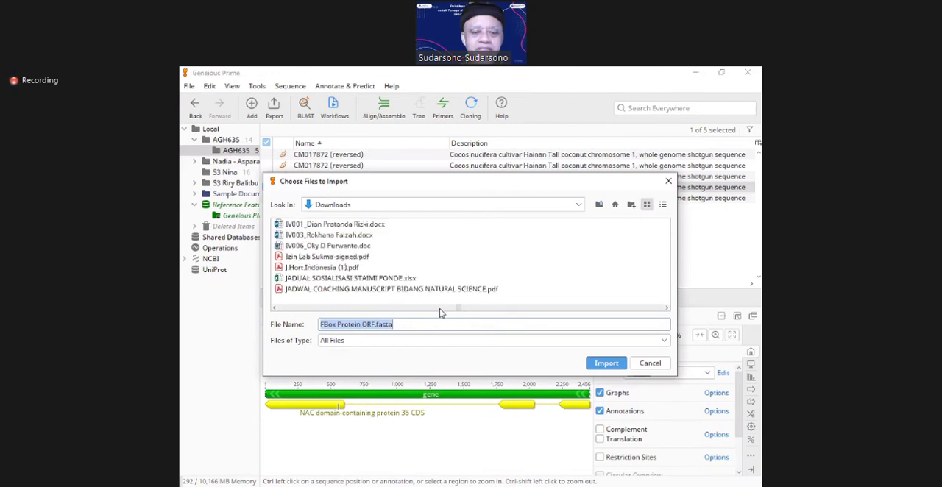
pyautogui.click(412, 309)
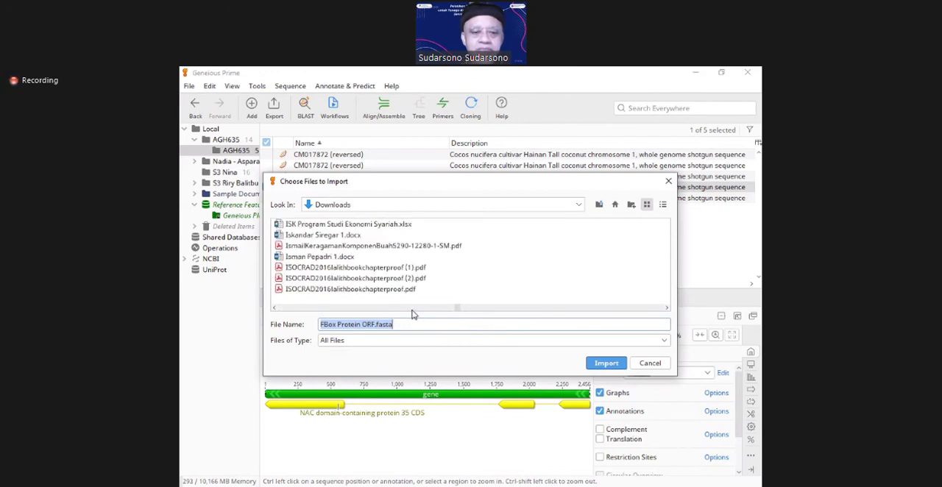
pyautogui.click(412, 309)
pyautogui.click(412, 309)
pyautogui.click(412, 309)
pyautogui.click(412, 309)
pyautogui.click(412, 309)
pyautogui.click(412, 309)
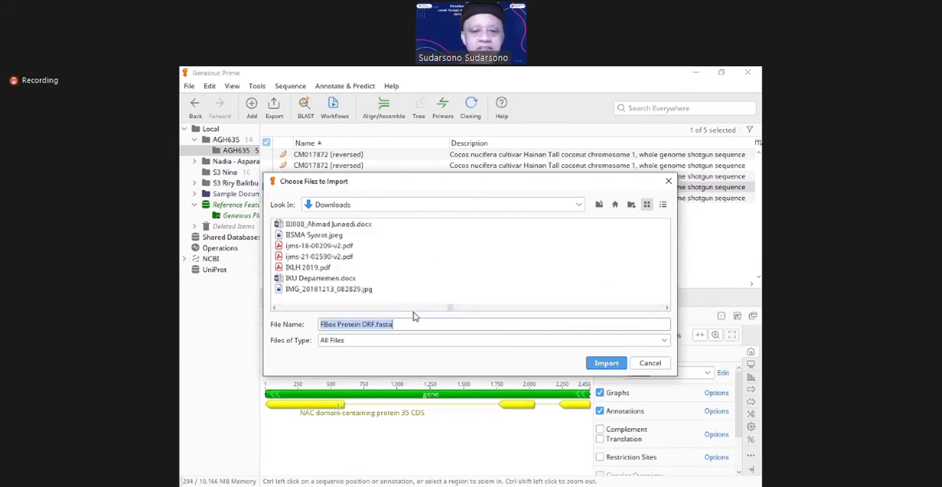
pyautogui.click(410, 309)
pyautogui.click(410, 309)
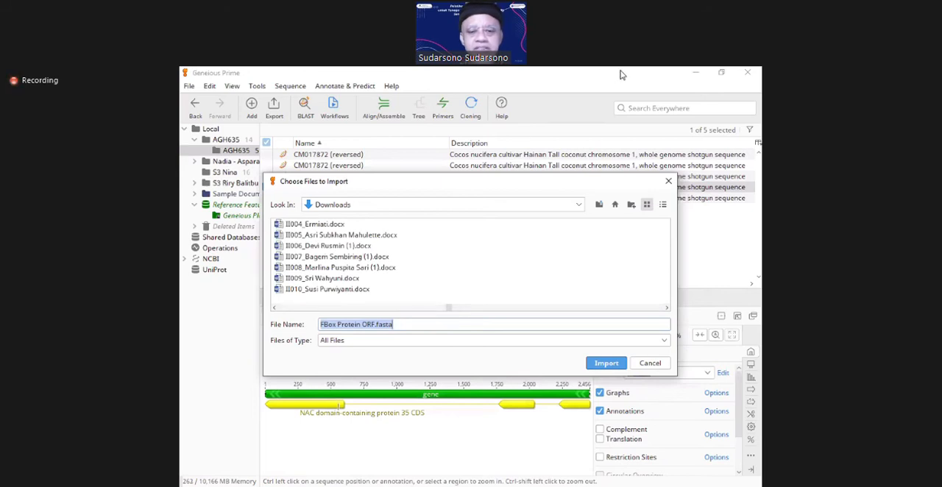
pyautogui.click(506, 307)
pyautogui.click(506, 308)
pyautogui.click(504, 307)
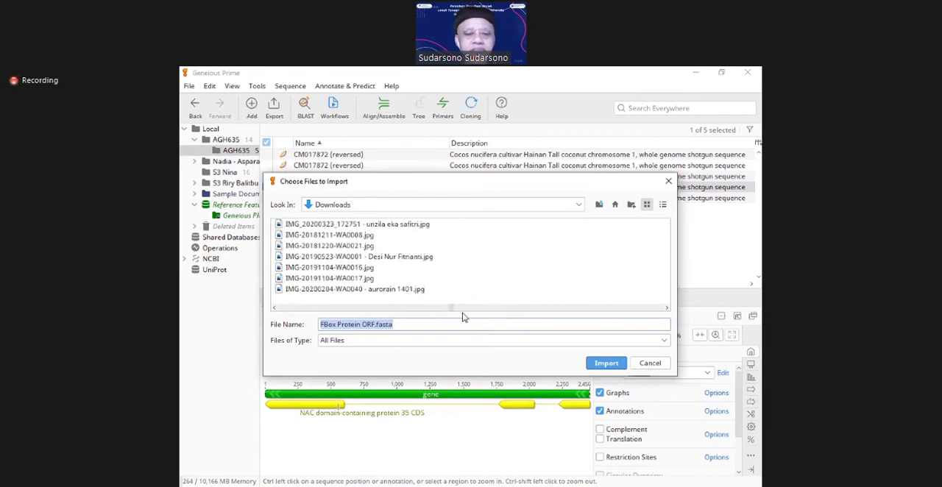
pyautogui.click(326, 308)
pyautogui.click(326, 308)
pyautogui.click(325, 308)
pyautogui.click(326, 308)
pyautogui.click(326, 308)
pyautogui.click(325, 308)
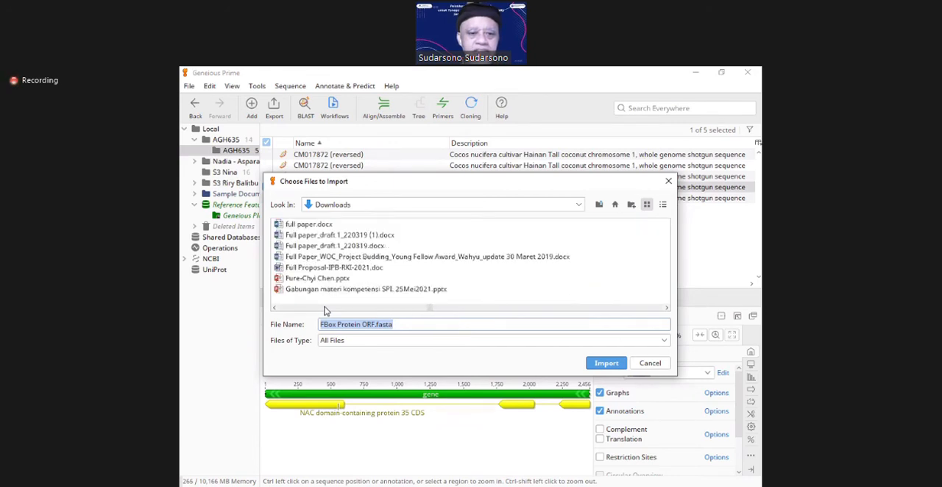
pyautogui.click(325, 309)
pyautogui.click(325, 308)
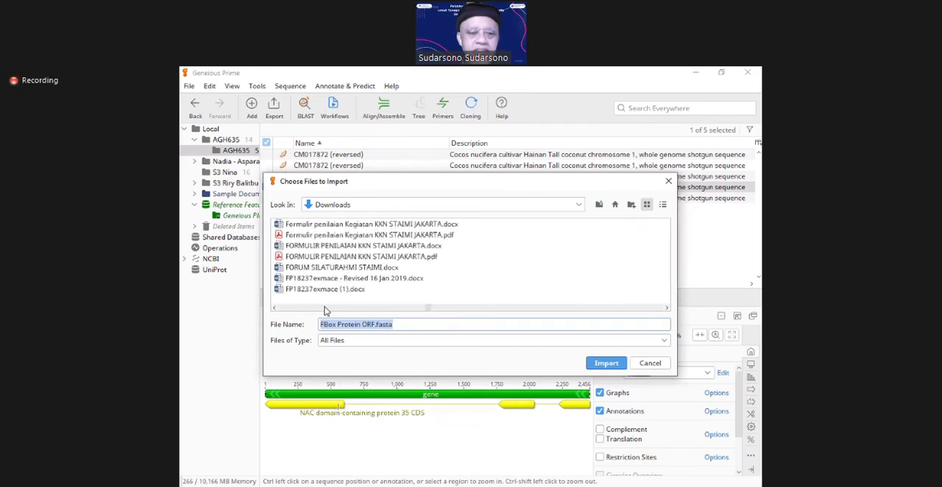
pyautogui.click(326, 308)
pyautogui.click(326, 309)
pyautogui.click(326, 308)
pyautogui.click(326, 308)
pyautogui.click(326, 308)
pyautogui.click(326, 308)
pyautogui.click(326, 308)
pyautogui.click(326, 308)
pyautogui.click(325, 308)
pyautogui.click(325, 309)
pyautogui.click(326, 308)
pyautogui.click(326, 308)
pyautogui.click(326, 308)
pyautogui.click(325, 308)
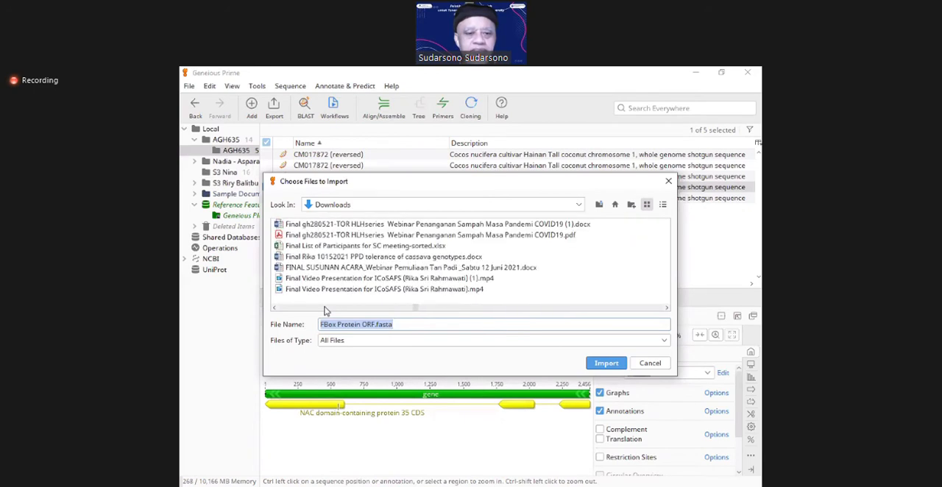
pyautogui.click(326, 308)
pyautogui.click(326, 308)
pyautogui.click(326, 308)
pyautogui.click(325, 308)
pyautogui.click(325, 309)
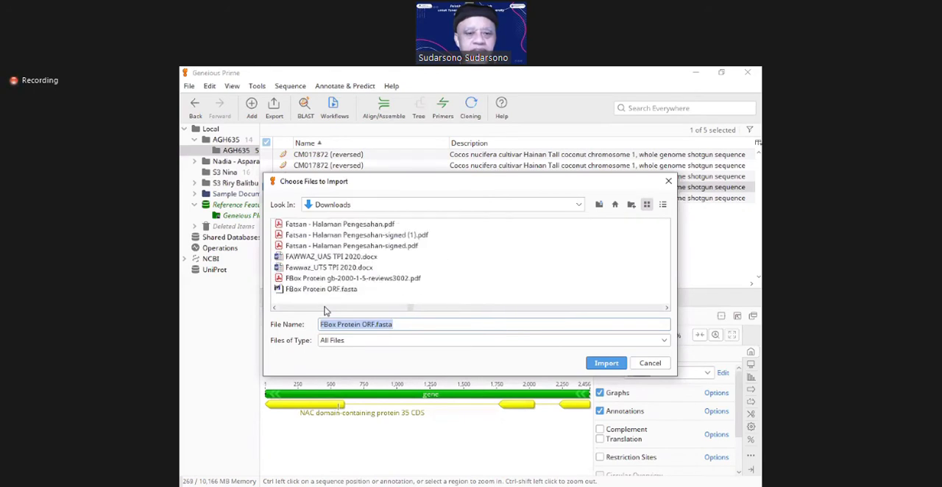
pyautogui.click(310, 290)
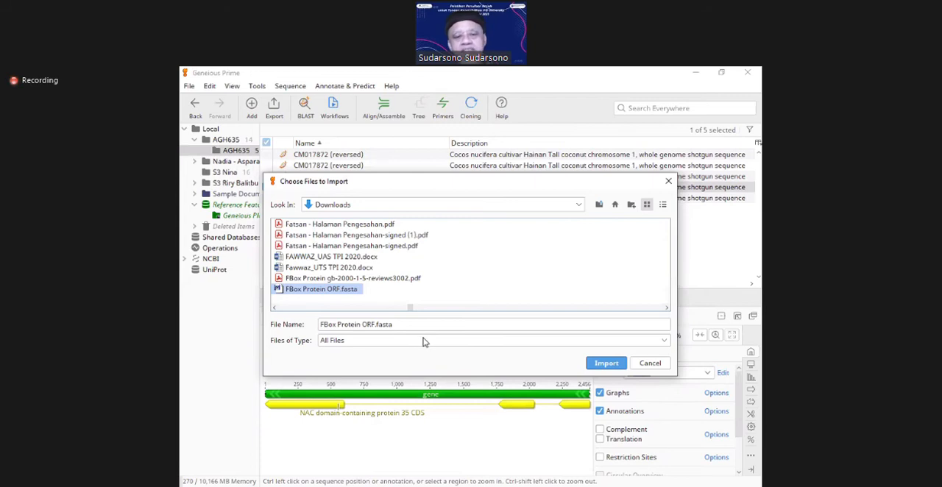
pyautogui.click(426, 309)
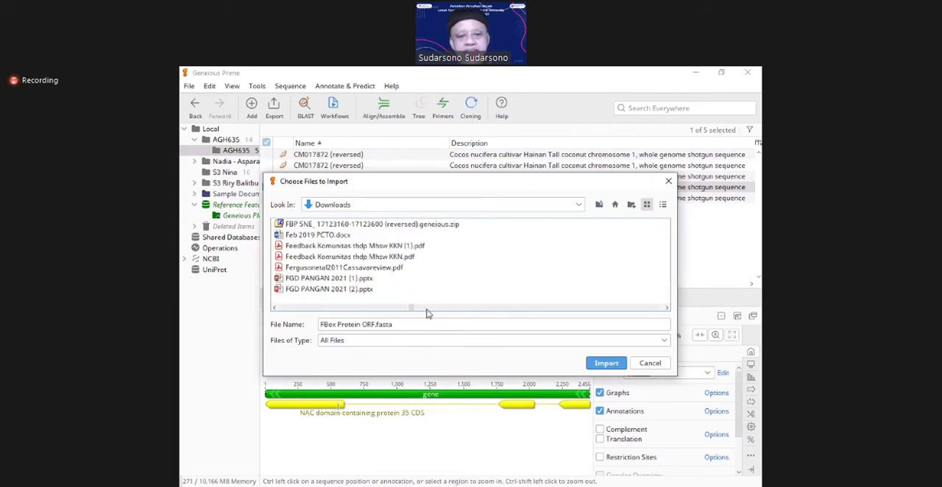
pyautogui.click(347, 309)
pyautogui.click(282, 292)
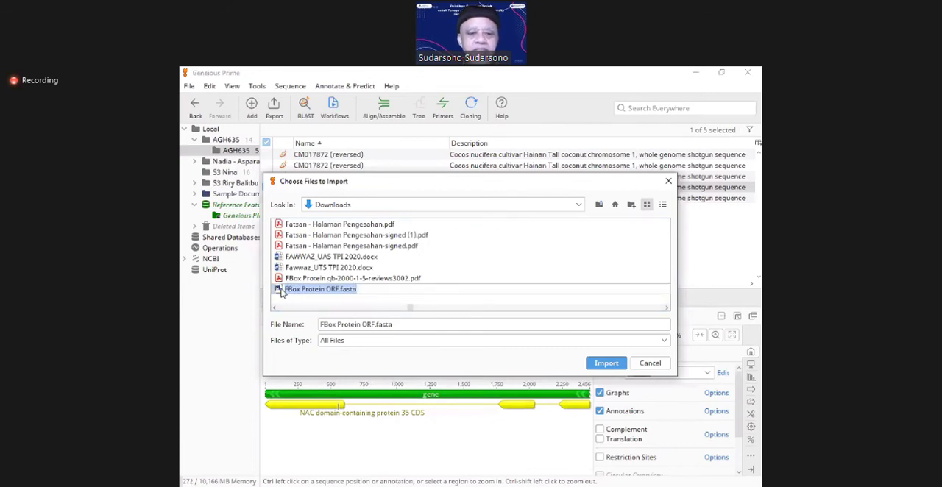
pyautogui.click(596, 364)
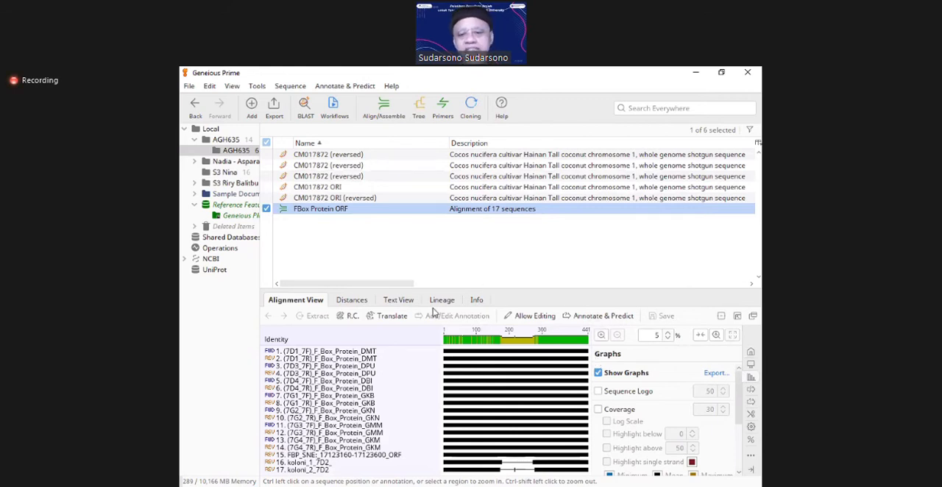
pyautogui.rightClick(310, 212)
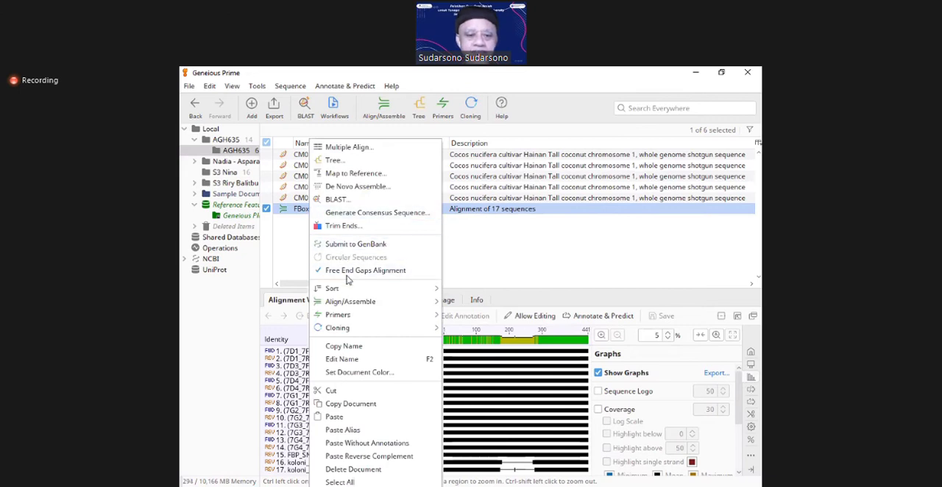
pyautogui.moveTo(371, 335)
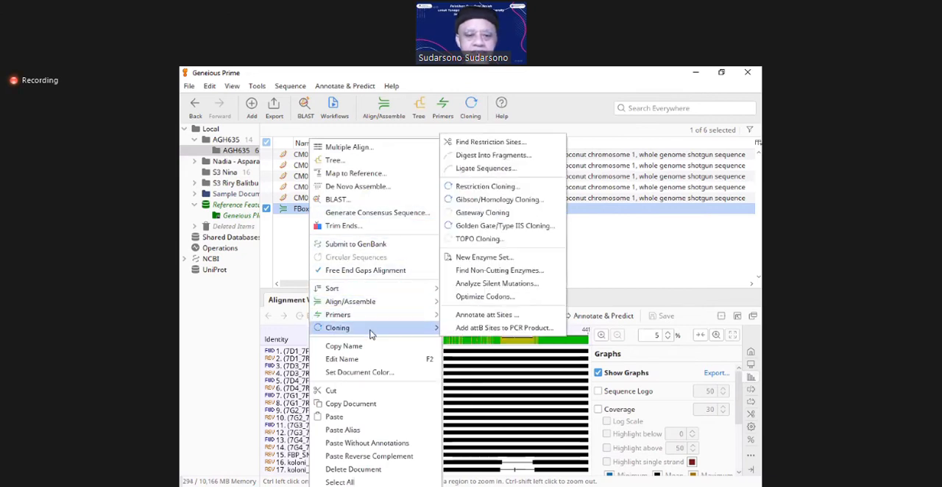
pyautogui.click(489, 395)
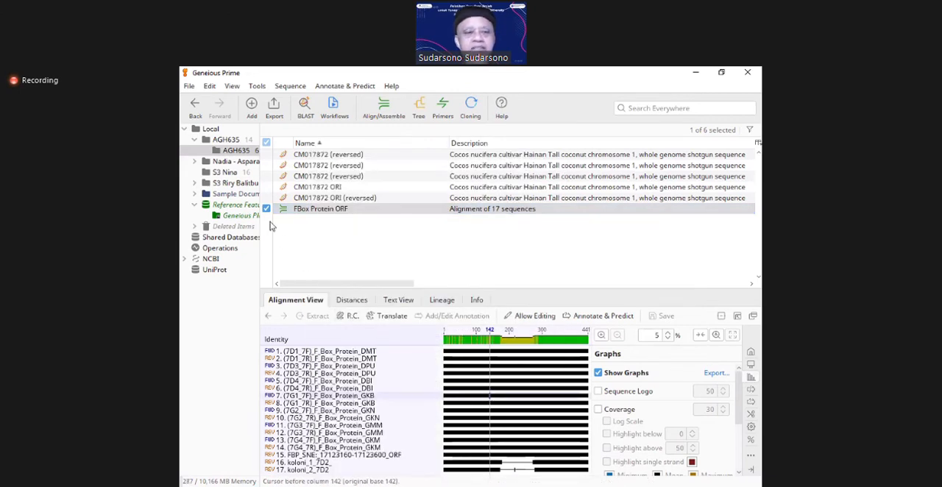
pyautogui.click(189, 86)
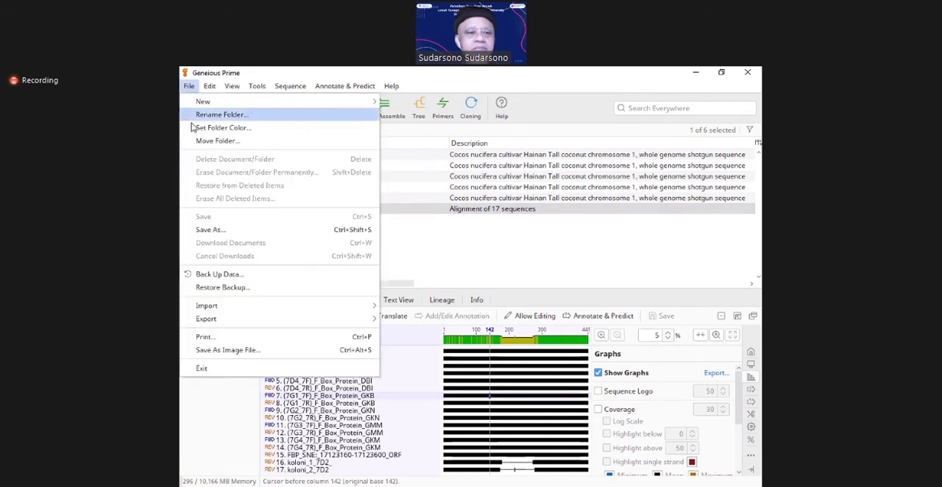
pyautogui.moveTo(262, 323)
pyautogui.moveTo(329, 307)
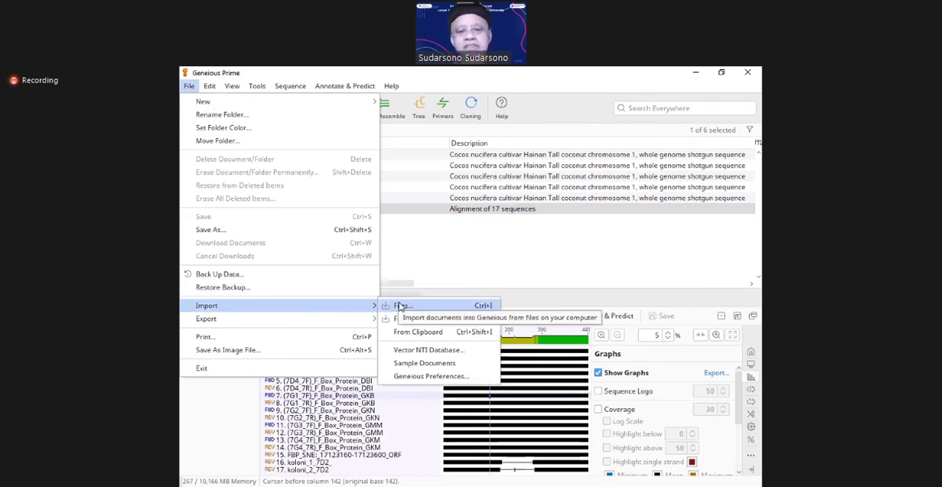
pyautogui.click(454, 247)
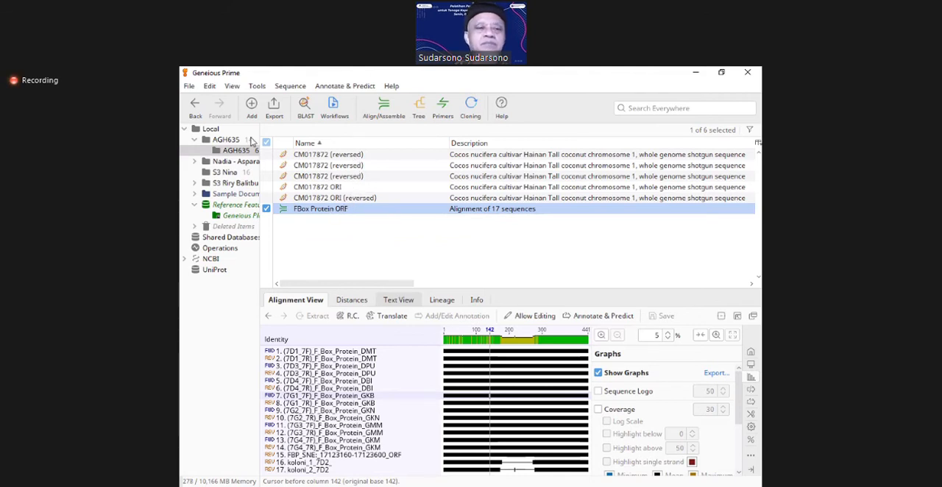
pyautogui.click(189, 87)
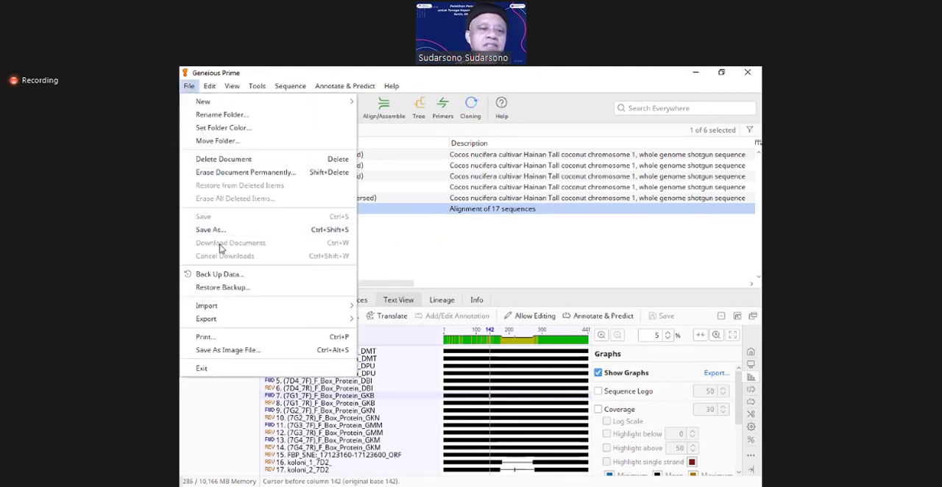
pyautogui.moveTo(229, 299)
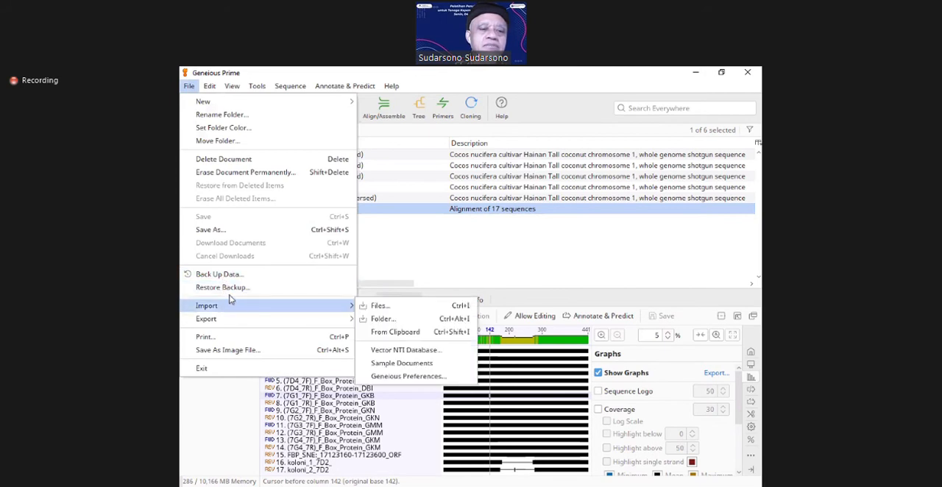
pyautogui.click(367, 309)
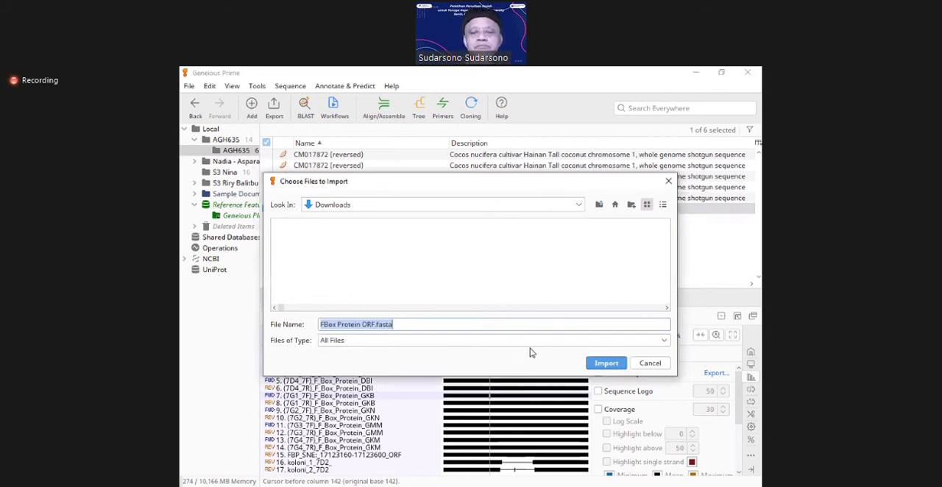
pyautogui.click(650, 363)
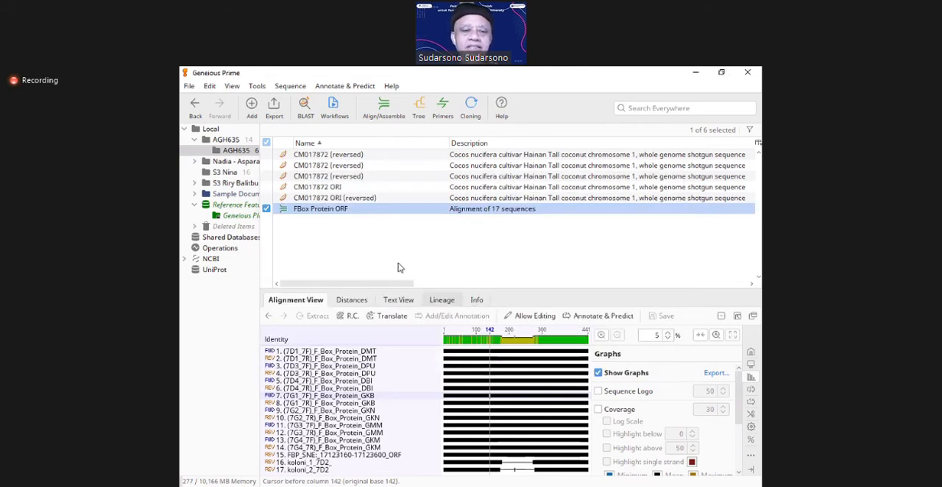
# Step: Start a new sequence in the current AGH635 subfolder and enter the bases ACTGGATACGTACGATGCCCTTAGCTTT
pyautogui.click(290, 86)
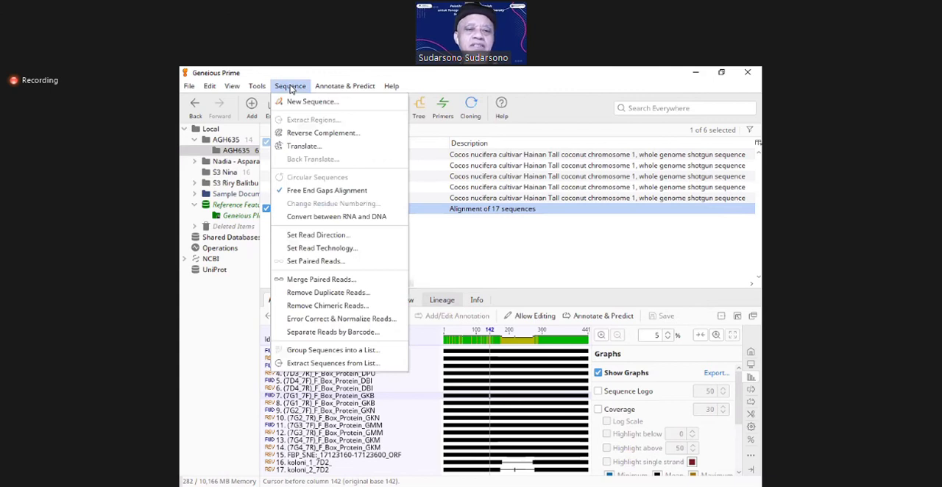
pyautogui.click(442, 236)
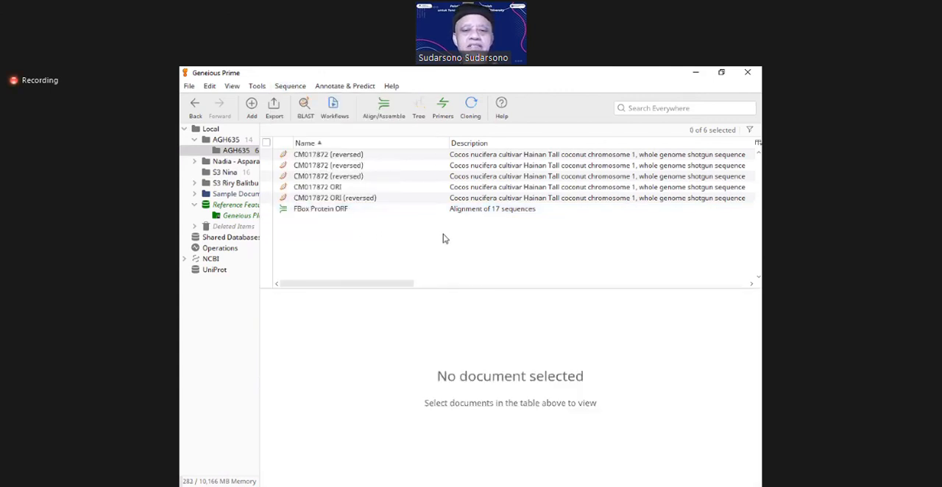
pyautogui.click(282, 88)
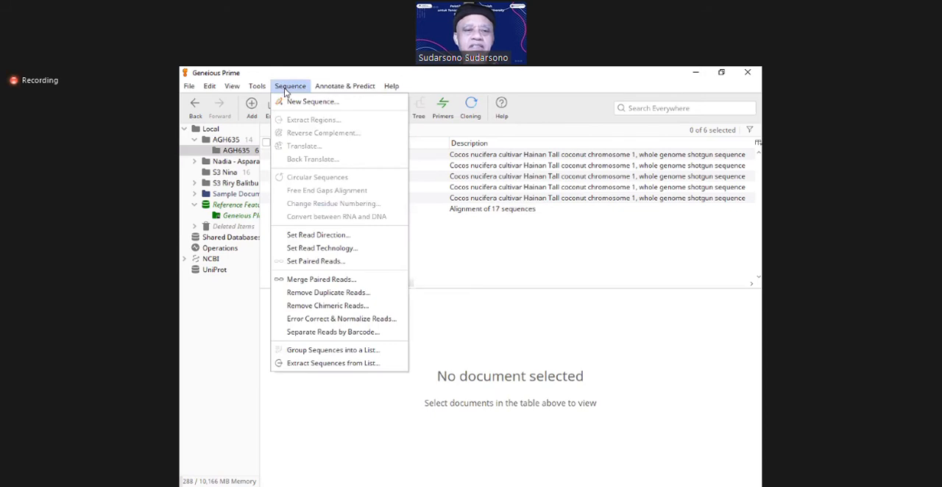
pyautogui.click(296, 102)
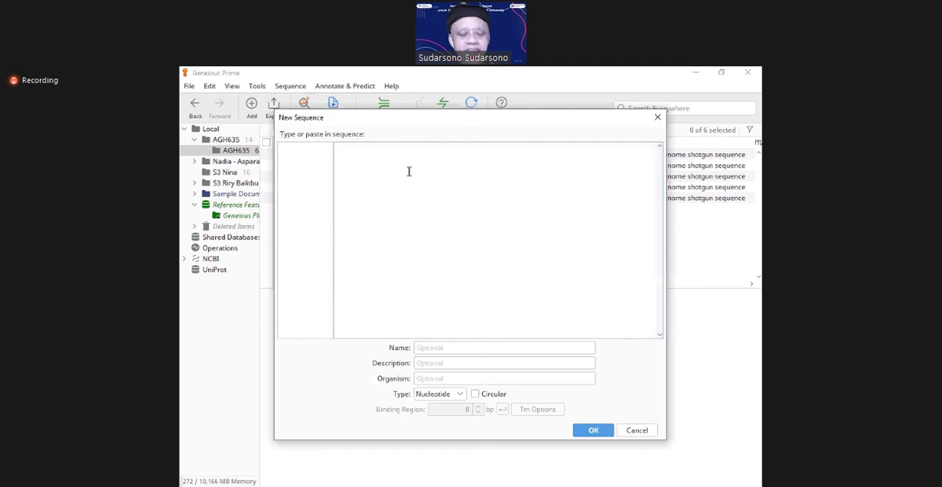
pyautogui.write('ACTG')
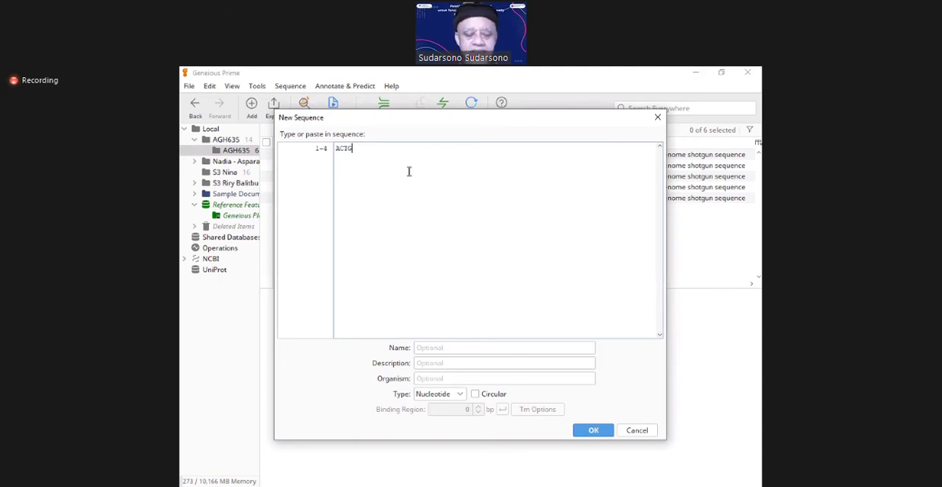
pyautogui.write('ATACGTACGATCA')
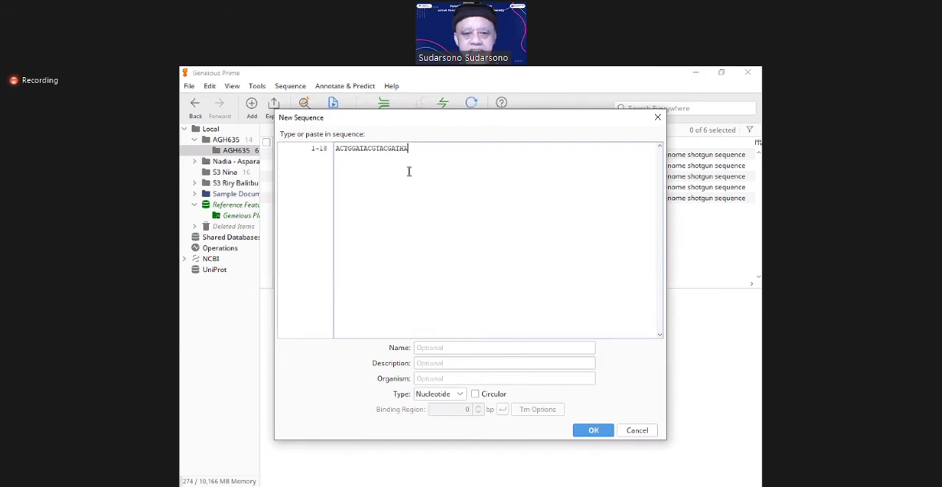
pyautogui.press('BackSpace')
pyautogui.press('BackSpace')
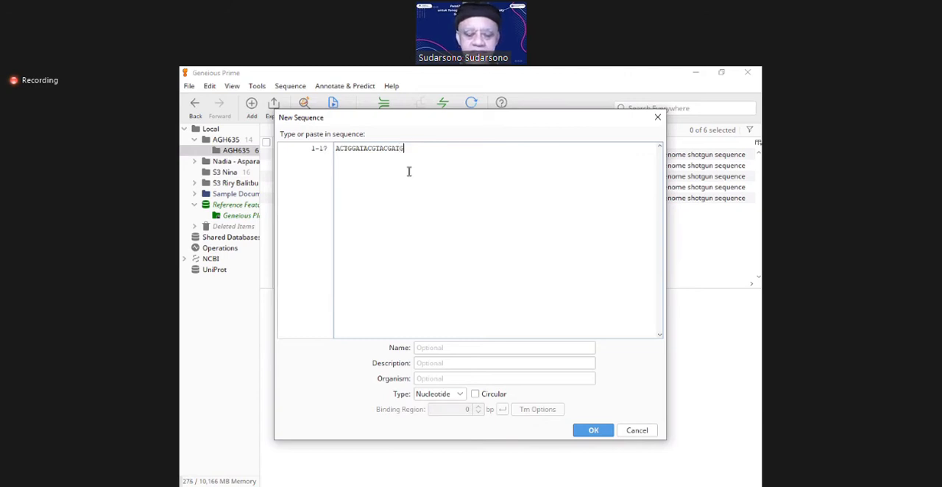
pyautogui.write('GCCCTTAGCTTT')
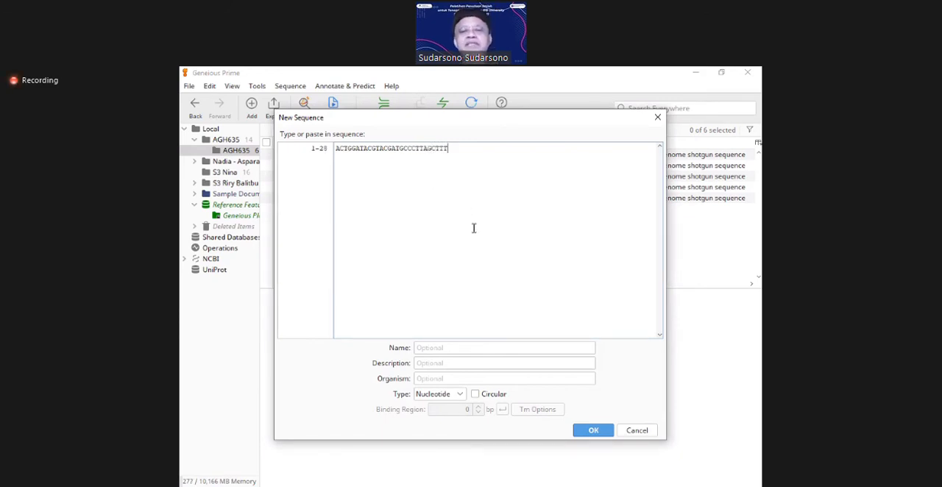
# Step: Name the new sequence "Seq Coba-coba", describe it as "Mencoba entry sequence", set the organism to Kelapa, and create it
pyautogui.click(435, 347)
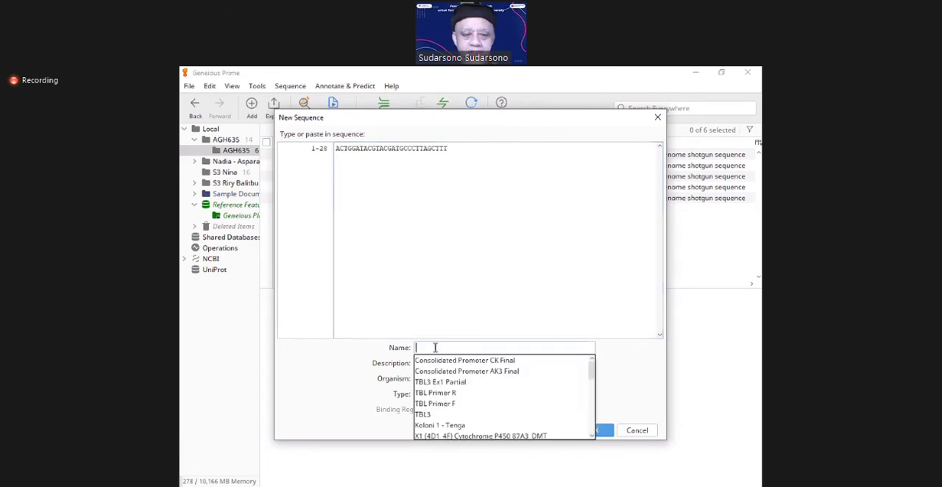
pyautogui.write('Se')
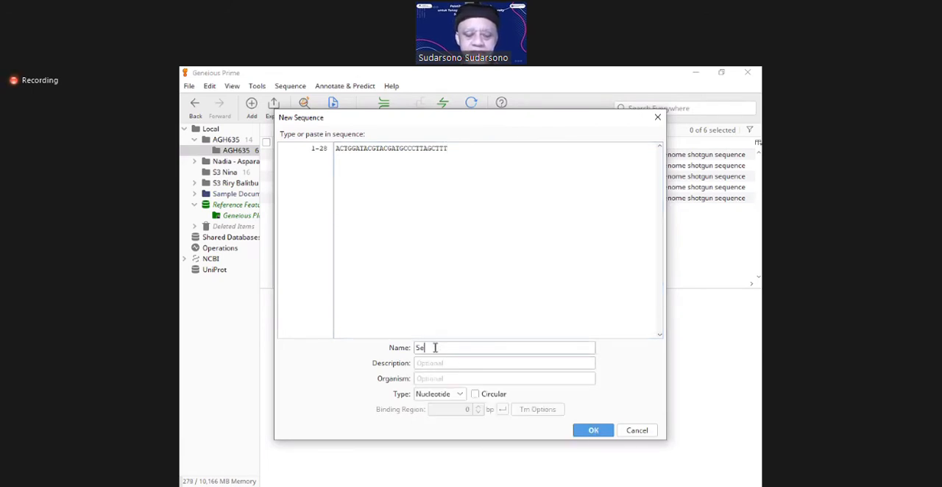
pyautogui.write('q C')
pyautogui.write('uba')
pyautogui.write('-coba')
pyautogui.click(437, 362)
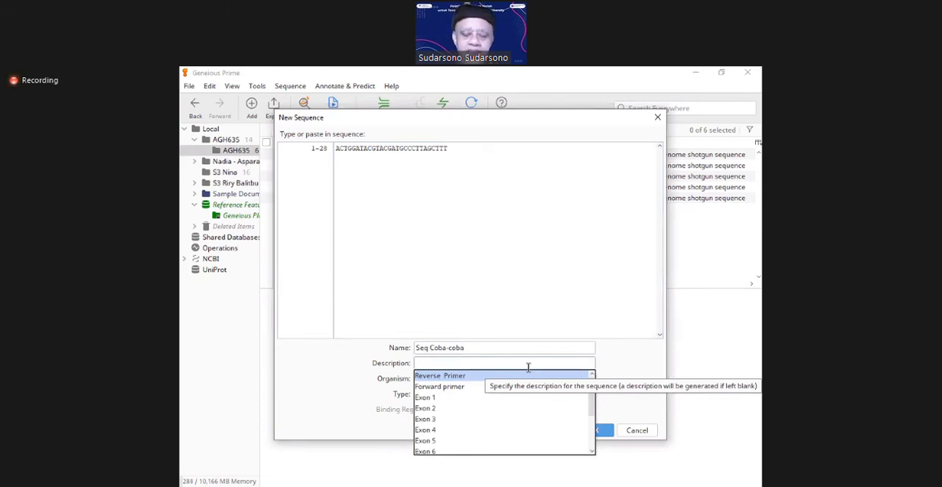
pyautogui.write('Mencoba ')
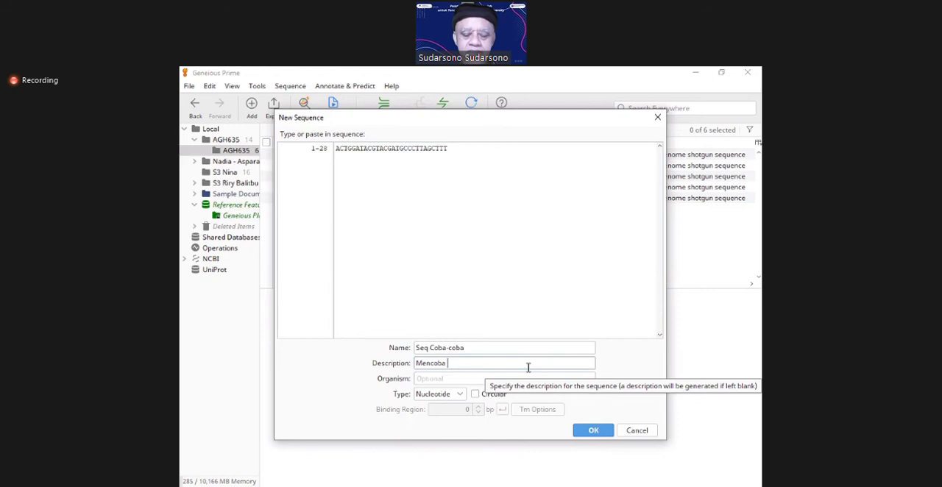
pyautogui.write('entry sequence')
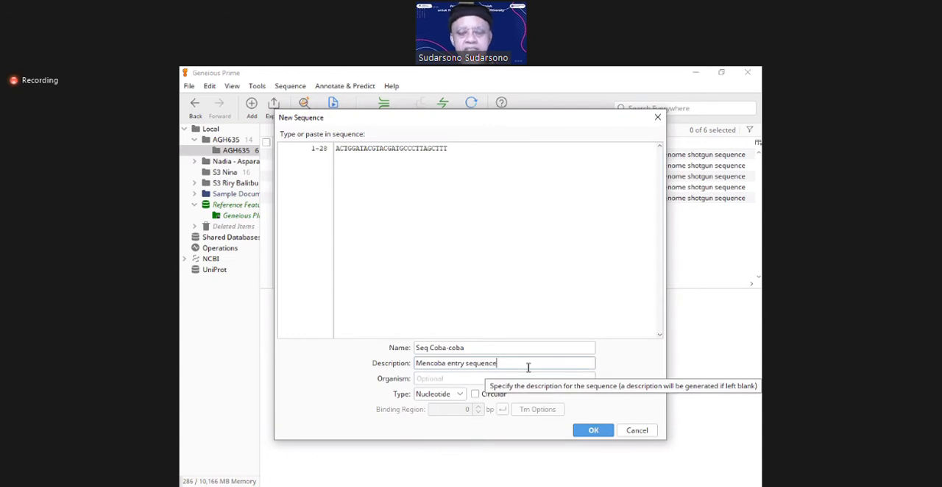
pyautogui.click(451, 378)
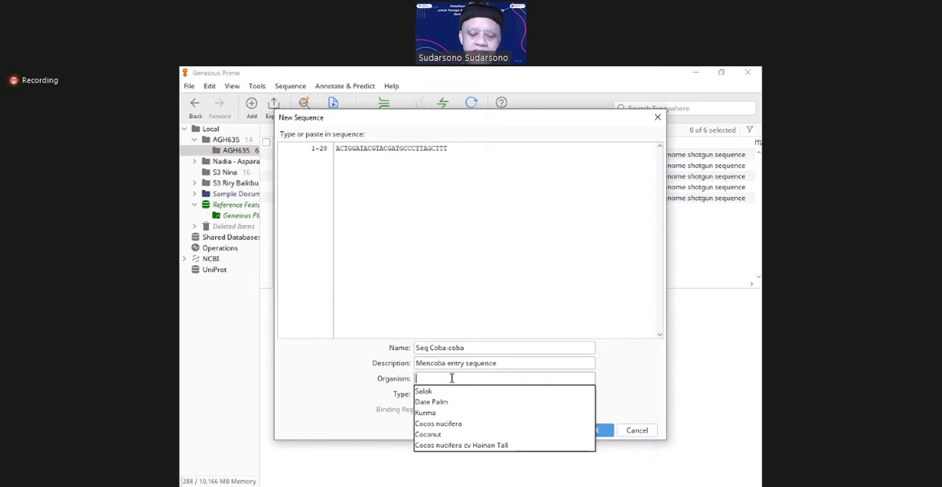
pyautogui.write('Kelapa')
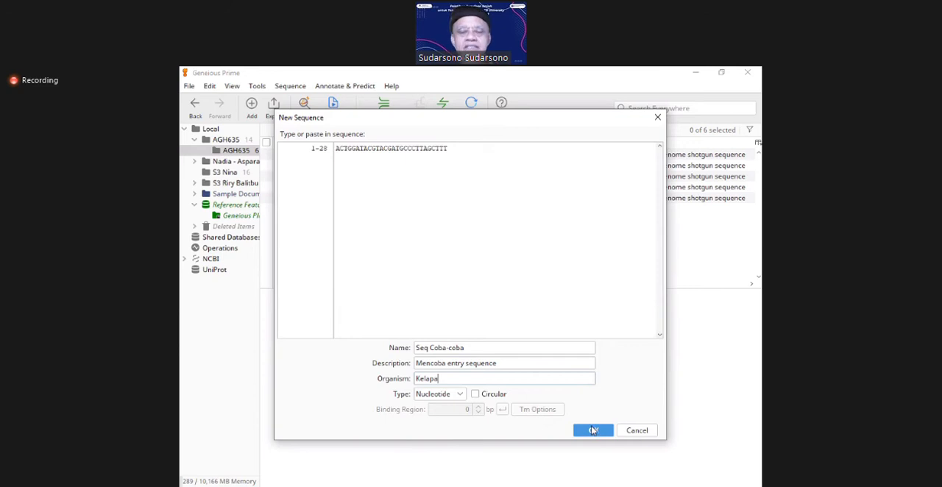
pyautogui.click(593, 430)
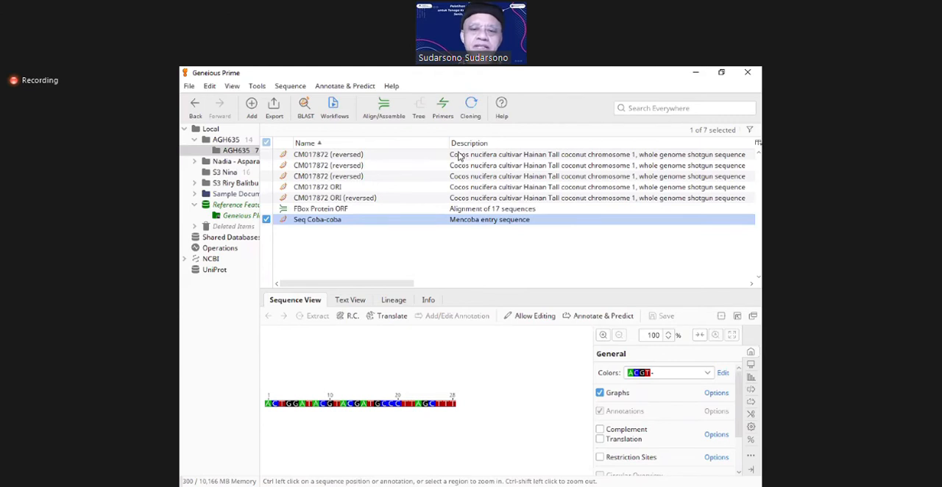
# Step: Narrow the Name and Description columns of the document table to bring the Organism, Sequence Length and % GC columns into view
pyautogui.moveTo(448, 142); pyautogui.dragTo(380, 142)
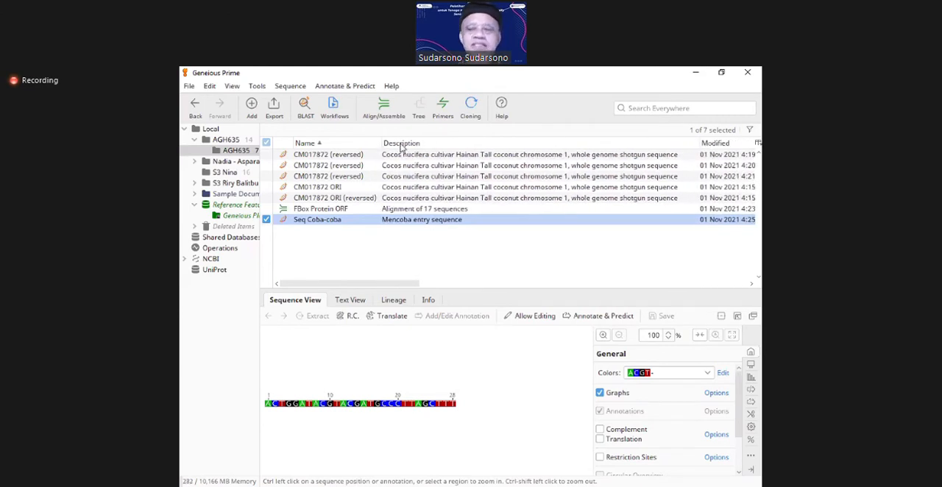
pyautogui.click(704, 145)
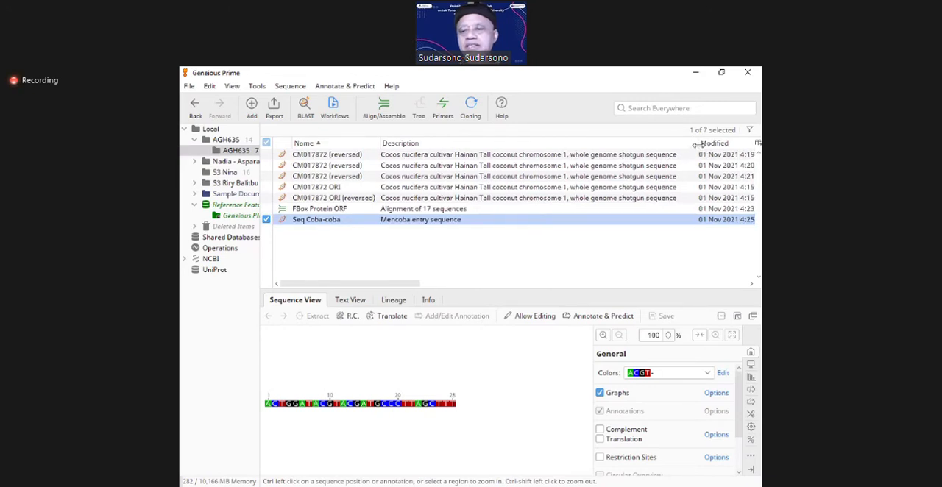
pyautogui.moveTo(698, 145); pyautogui.dragTo(437, 147)
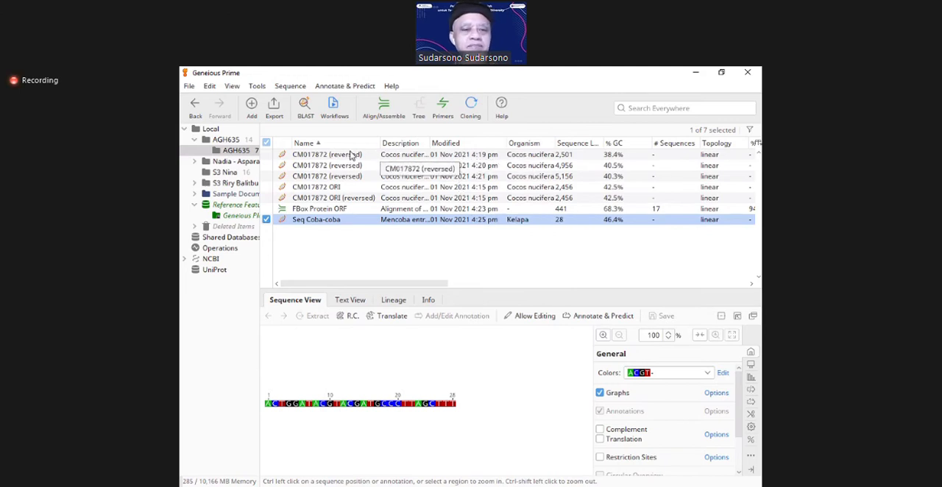
# Step: Display the FBox Protein ORF alignment and copy the bases of its first sequence, (7D1_7F)_F_Box_Protein_DMT
pyautogui.click(350, 155)
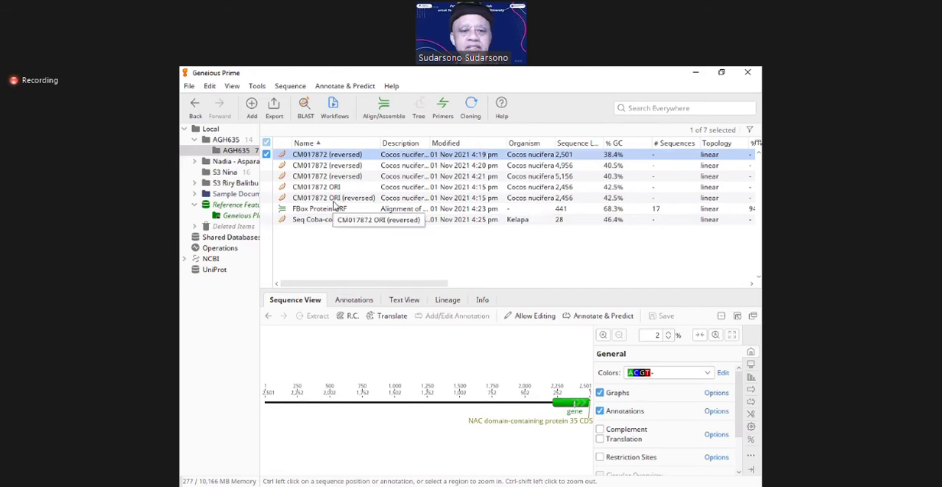
pyautogui.click(335, 210)
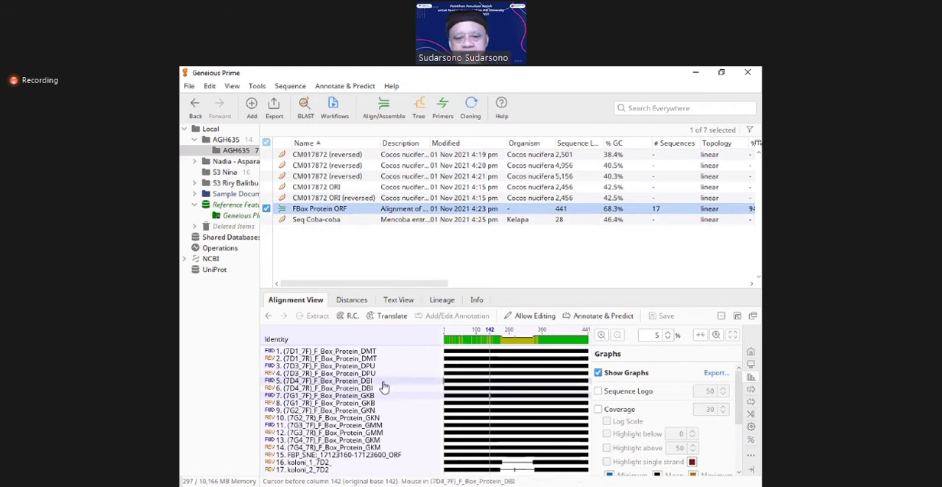
pyautogui.click(366, 352)
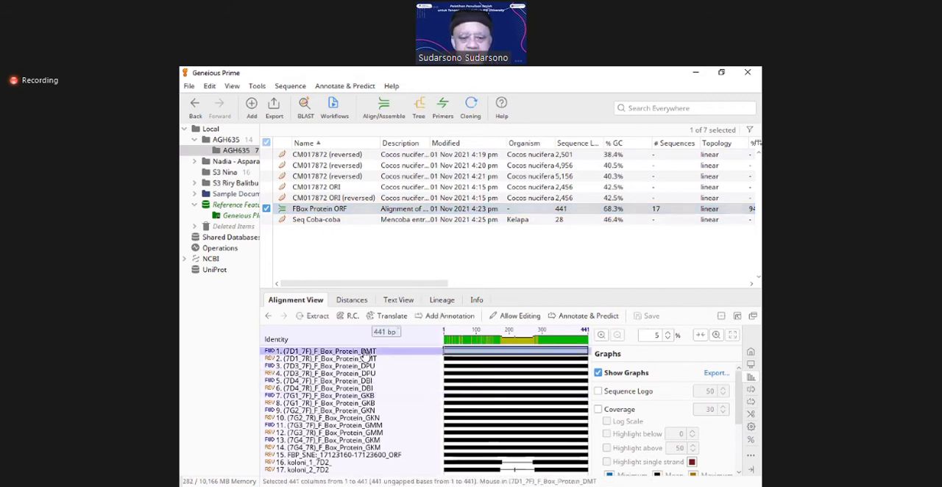
pyautogui.rightClick(366, 354)
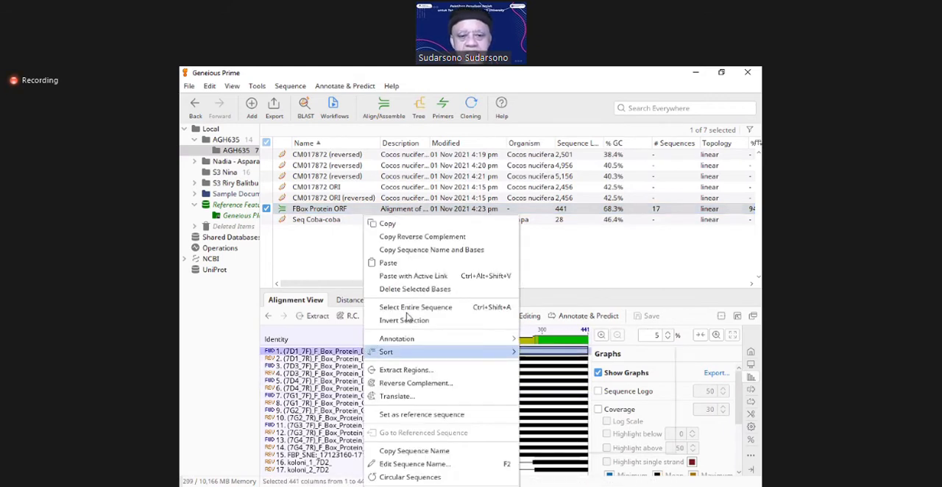
pyautogui.click(394, 225)
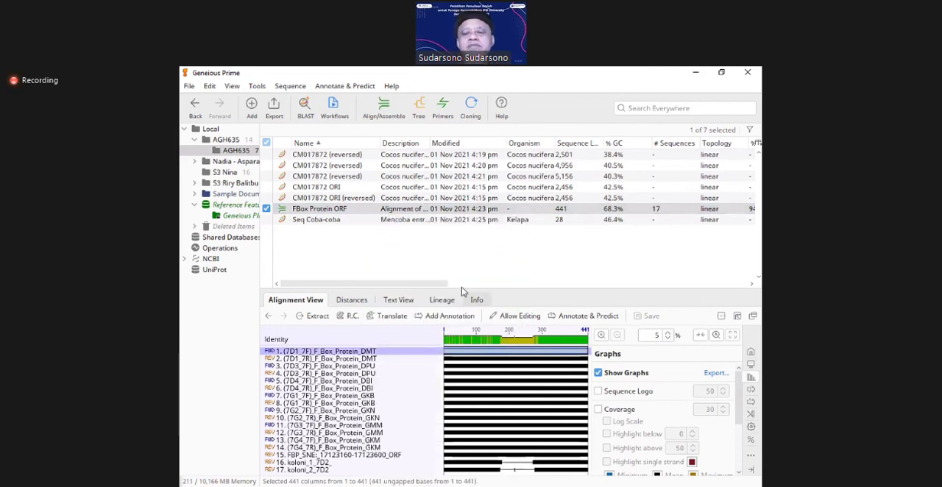
# Step: Start another new sequence and paste the copied F-box bases into it
pyautogui.click(292, 88)
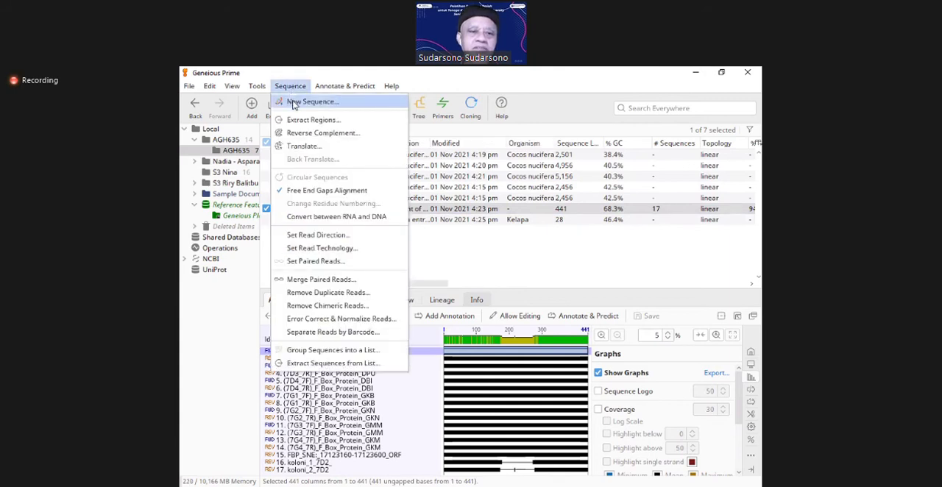
pyautogui.click(295, 104)
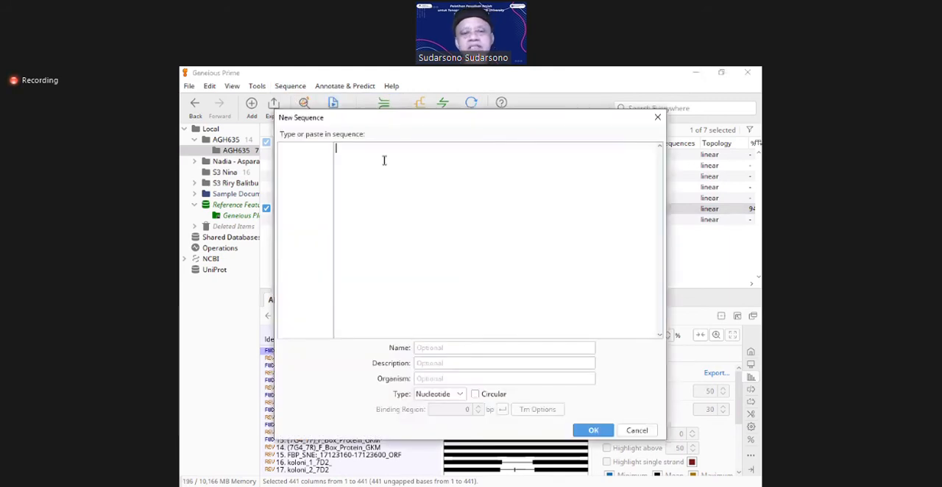
pyautogui.hotkey('ctrl', 'v')
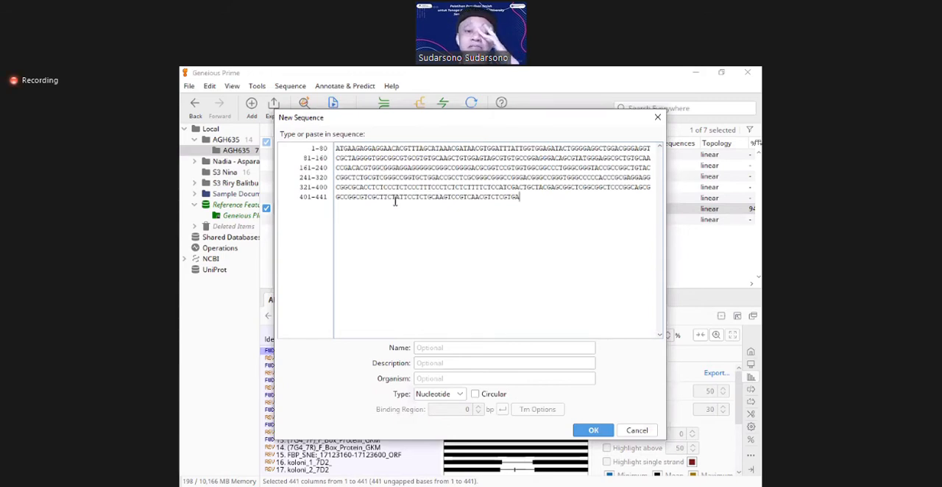
# Step: Name the pasted sequence "Seq Coba2" and enter "Hany coba2 saja" as its description
pyautogui.click(441, 347)
pyautogui.write('Seq Coba2')
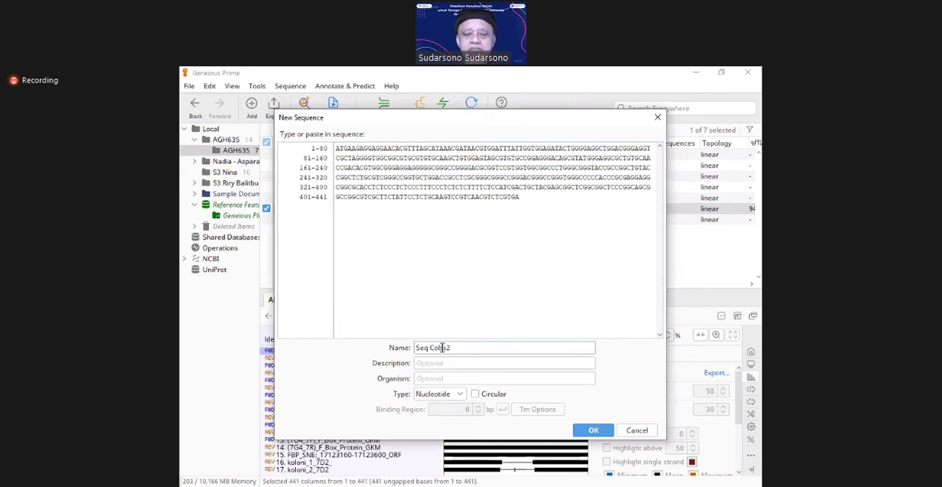
pyautogui.click(453, 363)
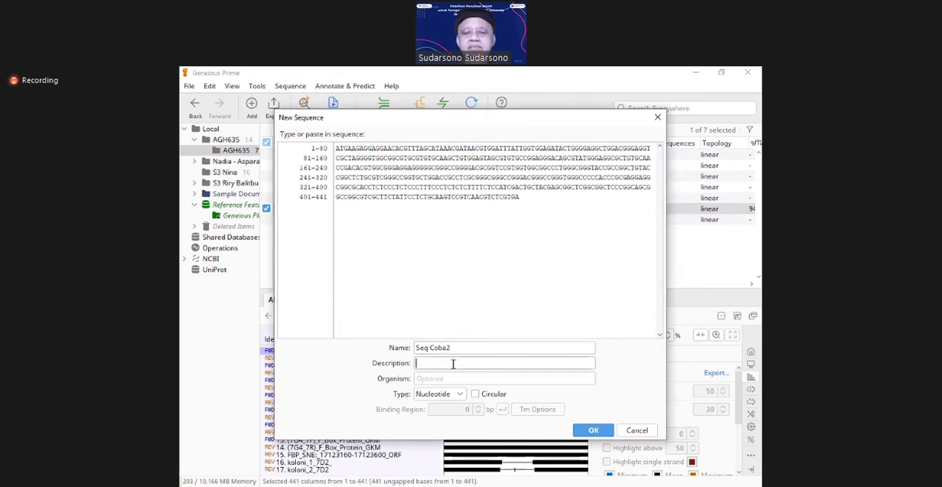
pyautogui.click(453, 363)
pyautogui.write('Hany')
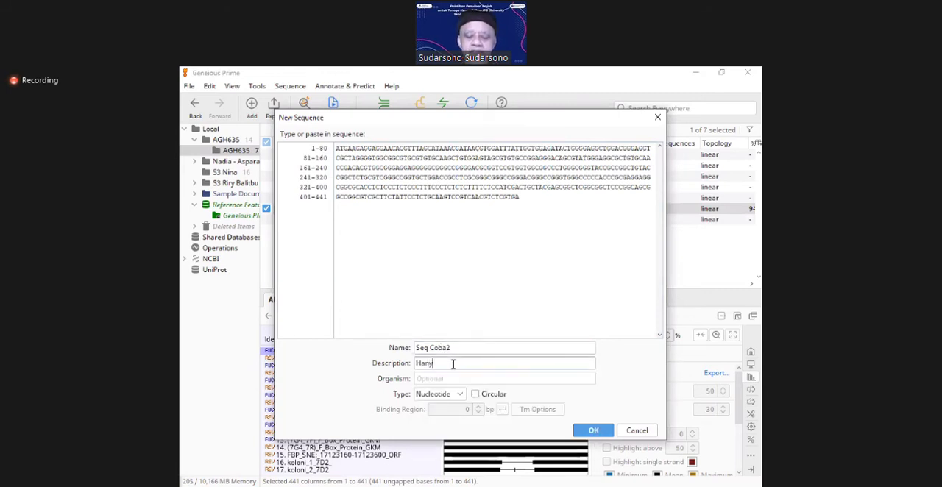
pyautogui.write(' coba2 saja')
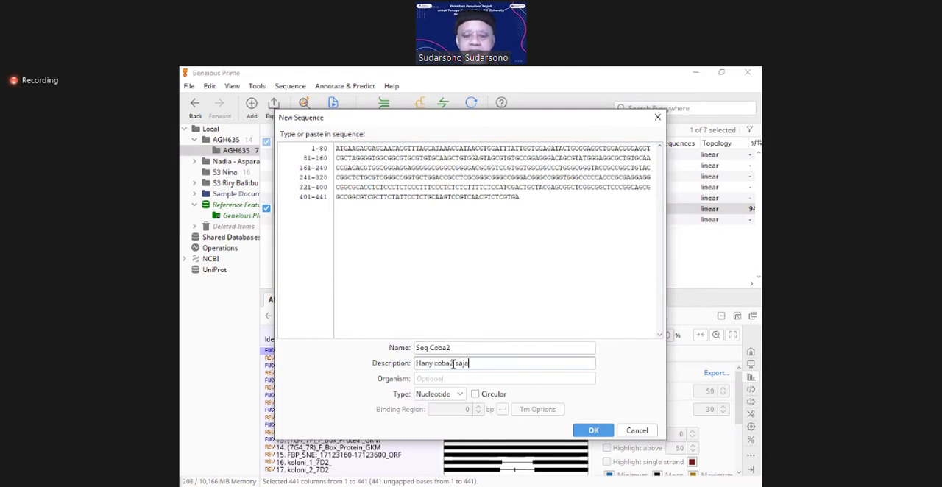
# Step: Set the organism of Seq Coba2 to Kelapa and keep Nucleotide as the sequence type
pyautogui.click(446, 378)
pyautogui.write('j')
pyautogui.press('BackSpace')
pyautogui.write('Je')
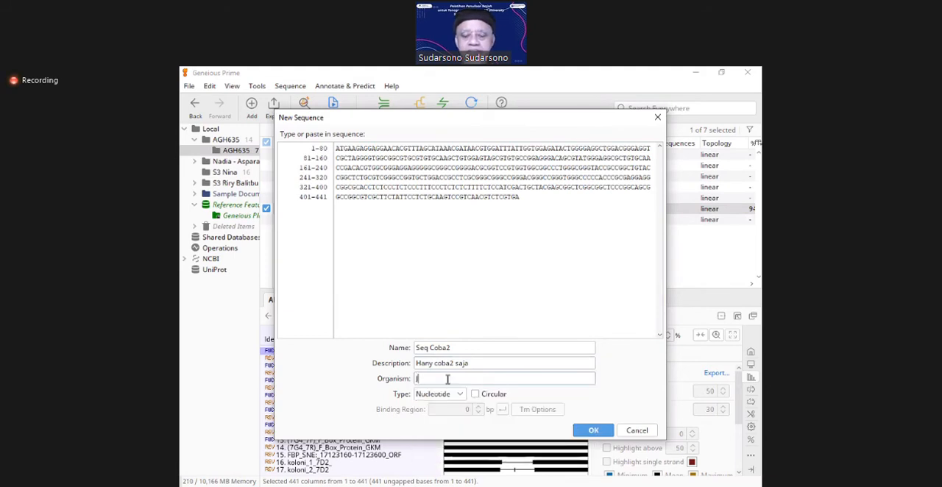
pyautogui.press('BackSpace')
pyautogui.write('Kelapa')
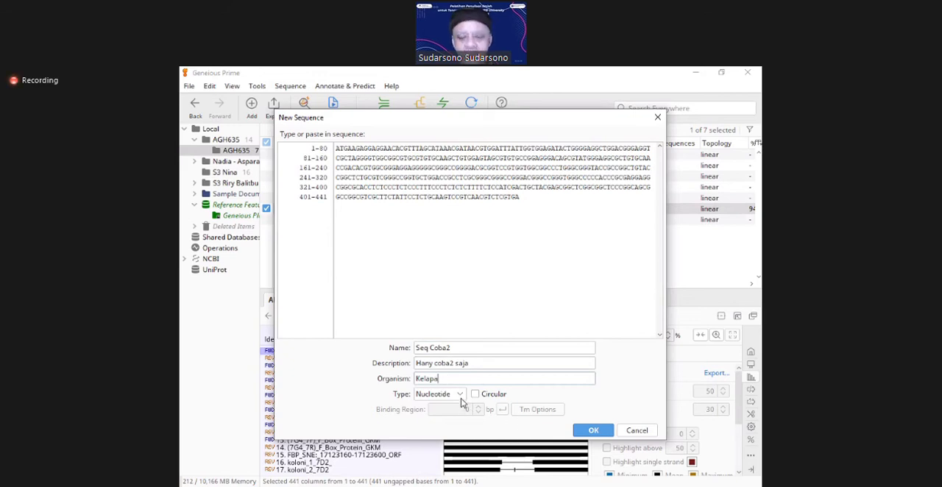
pyautogui.click(459, 395)
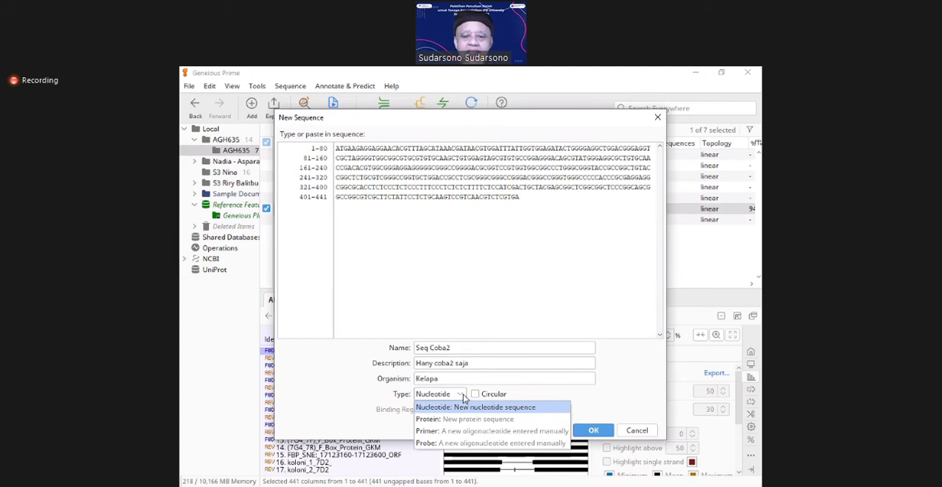
pyautogui.click(461, 395)
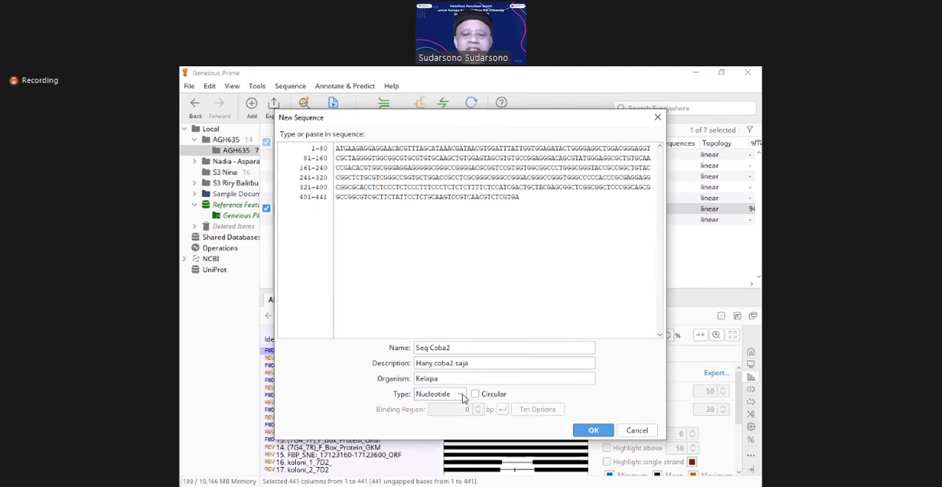
# Step: Create the Seq Coba2 sequence and look over its columns in the document list
pyautogui.click(593, 434)
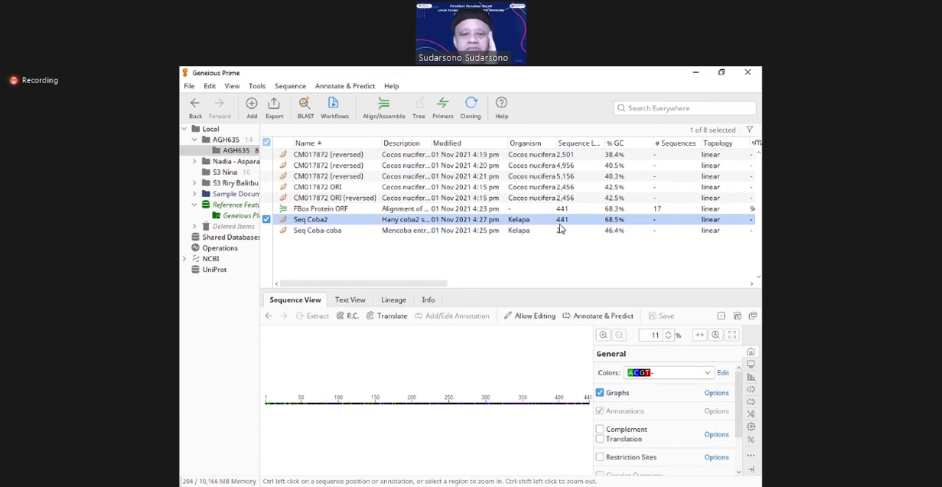
pyautogui.hscroll(3, 519, 252)
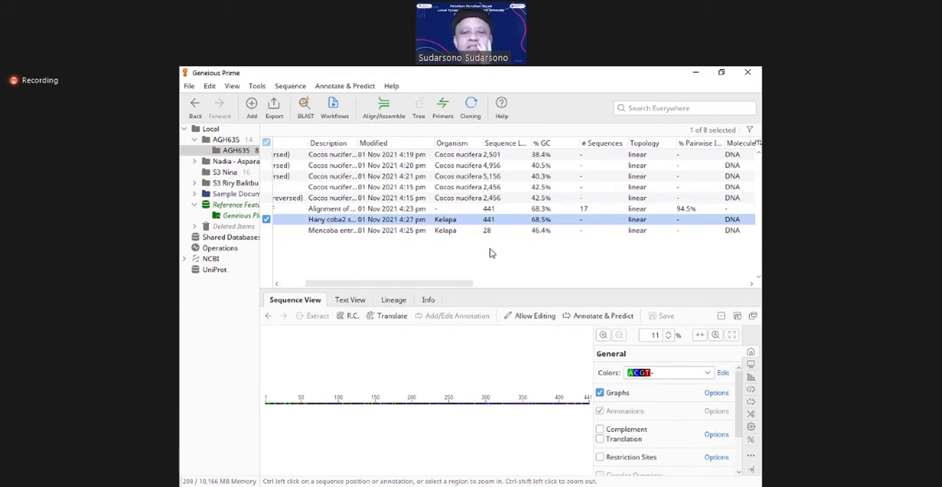
pyautogui.moveTo(430, 279); pyautogui.dragTo(363, 280)
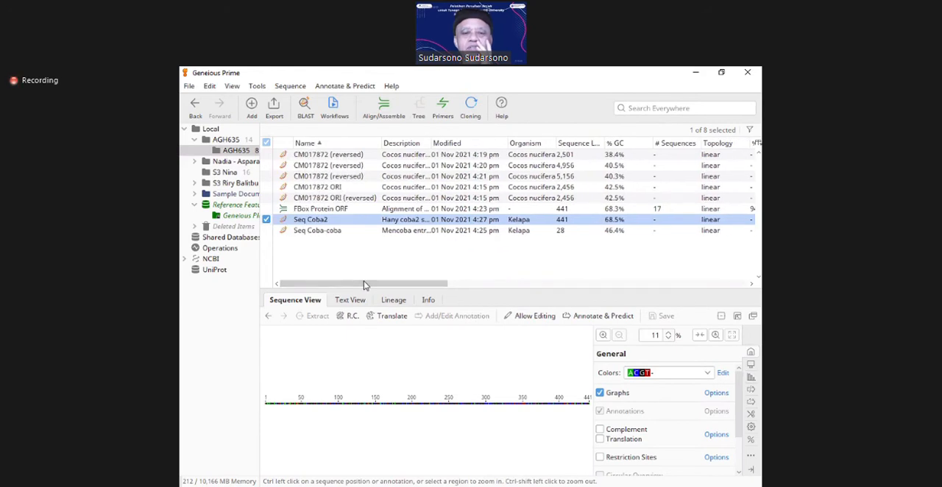
# Step: Rename the Seq Coba-coba sequence as Seq Coba1
pyautogui.click(331, 231)
pyautogui.click(332, 232)
pyautogui.click(331, 231)
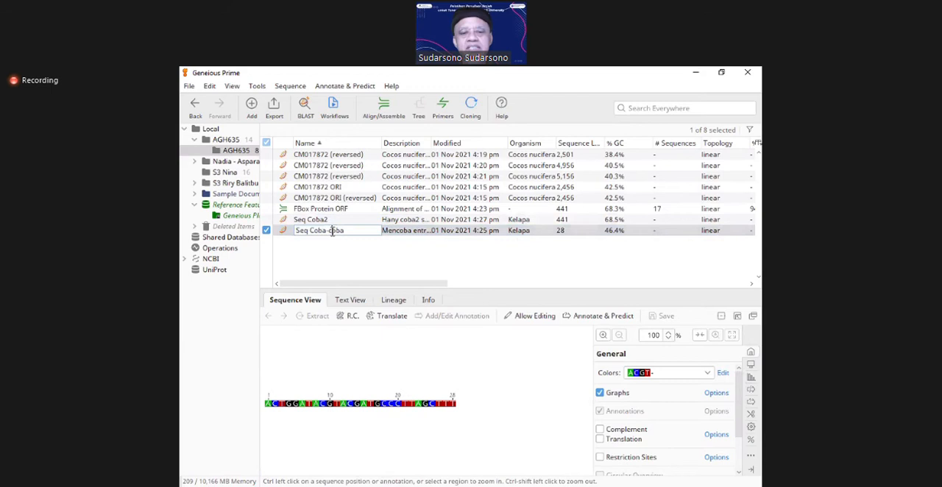
pyautogui.hotkey('shift', 'End')
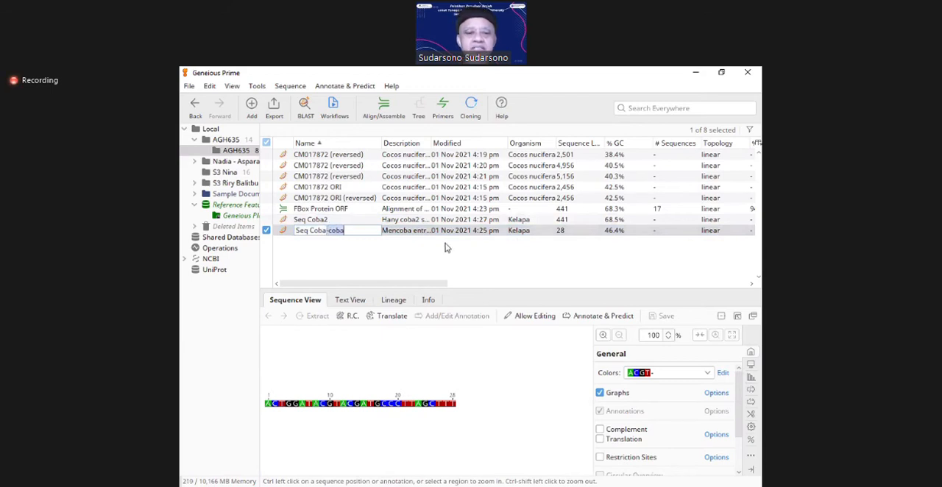
pyautogui.write('1')
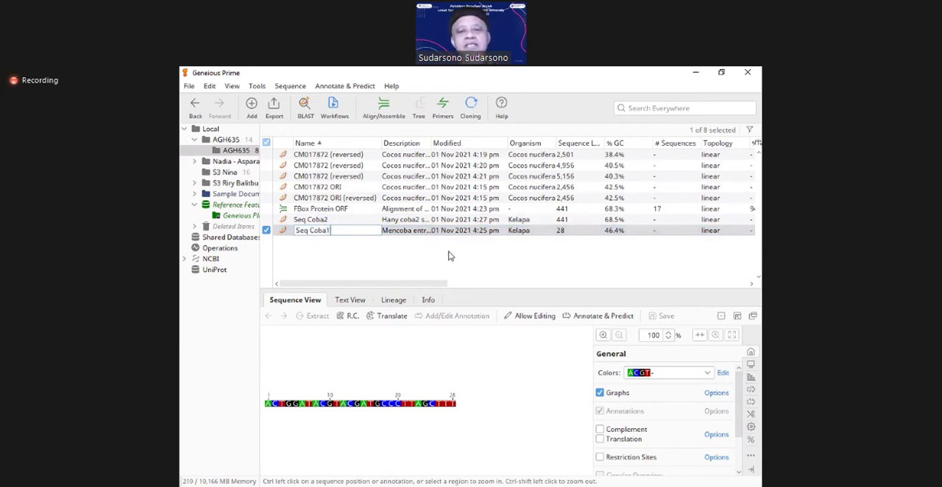
pyautogui.press('Return')
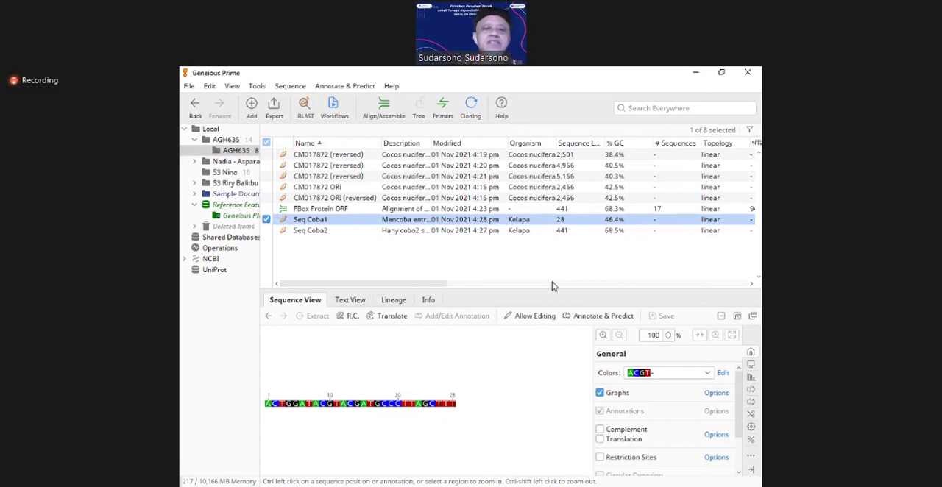
pyautogui.click(290, 86)
pyautogui.click(291, 100)
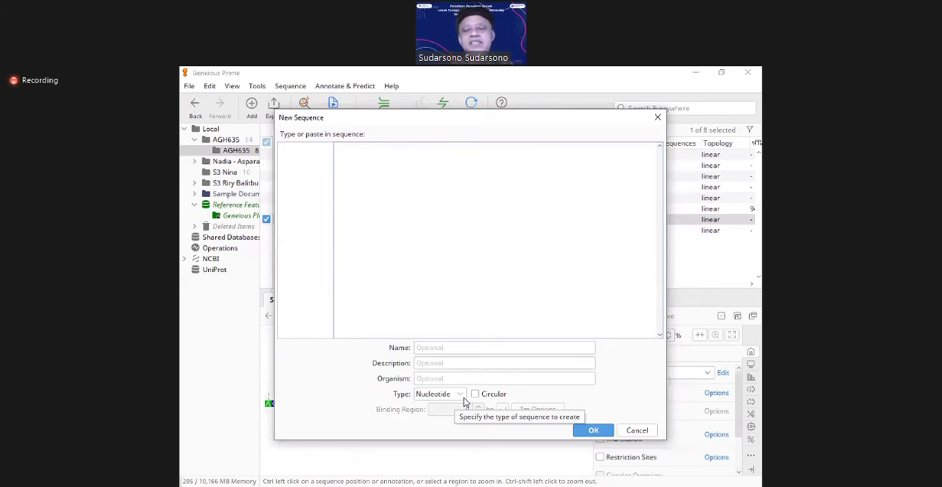
pyautogui.click(637, 430)
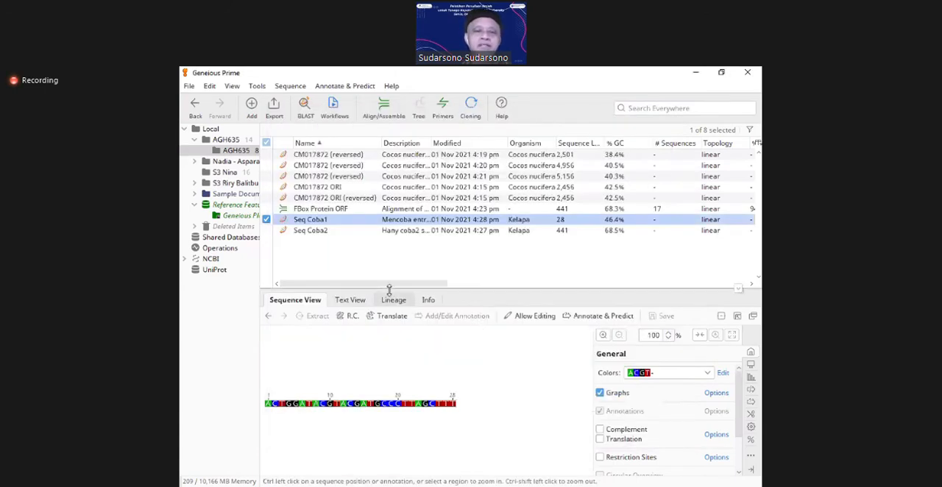
# Step: Open the document export dialog for Seq Coba2 and leave it without exporting
pyautogui.click(320, 232)
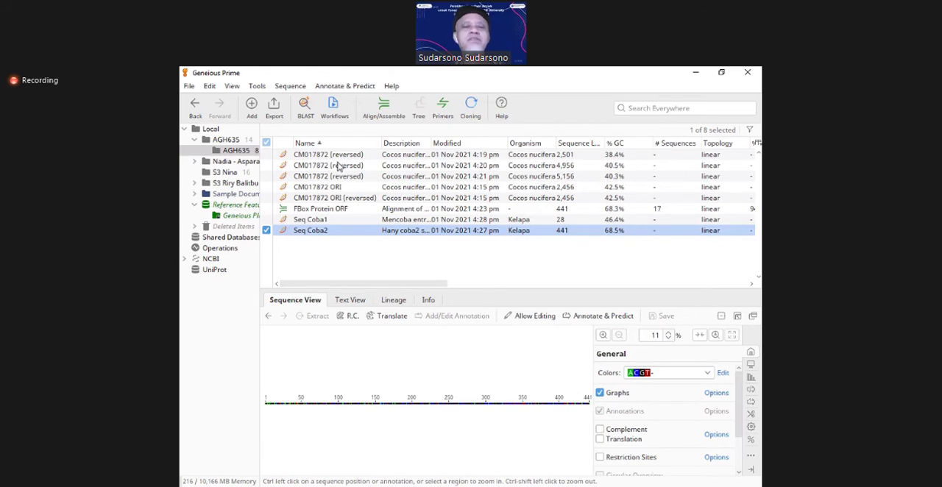
pyautogui.click(189, 86)
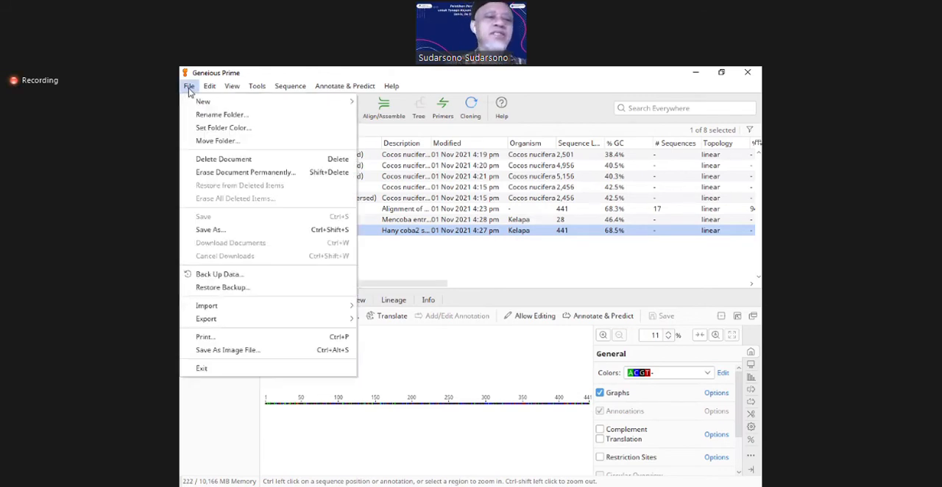
pyautogui.moveTo(238, 319)
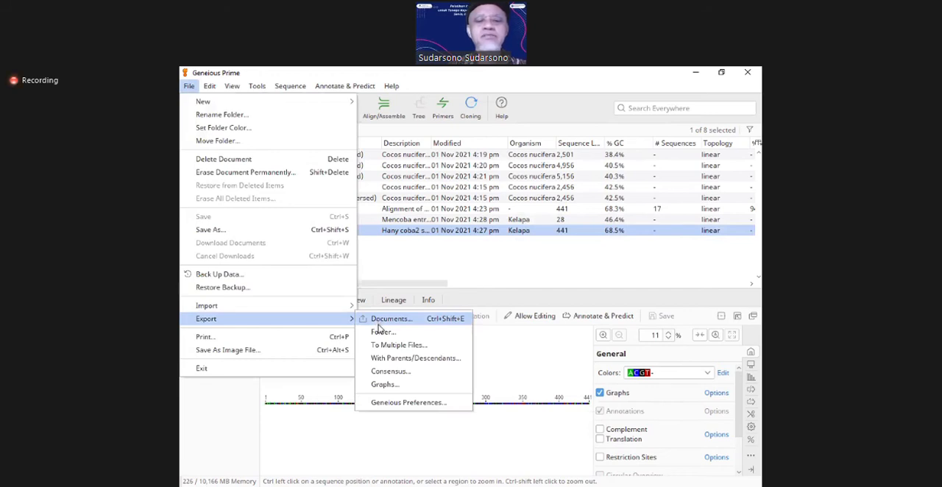
pyautogui.click(387, 320)
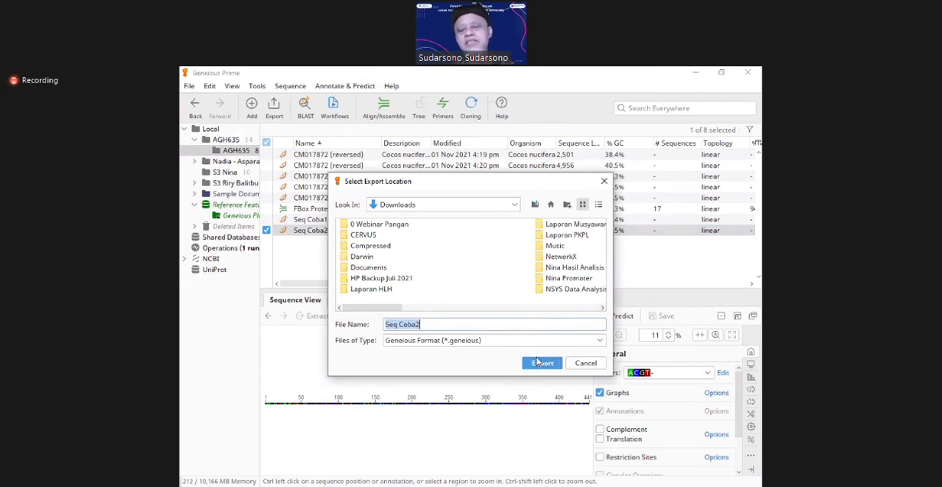
pyautogui.click(585, 366)
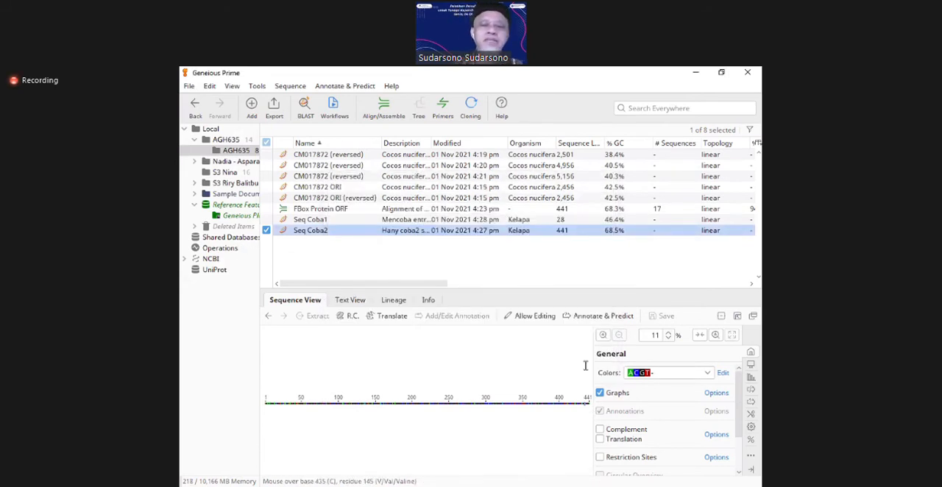
# Step: Review the FBox Protein ORF alignment and the reversed CM017872 sequences, finishing with CM017872 ORI (reversed)
pyautogui.click(331, 210)
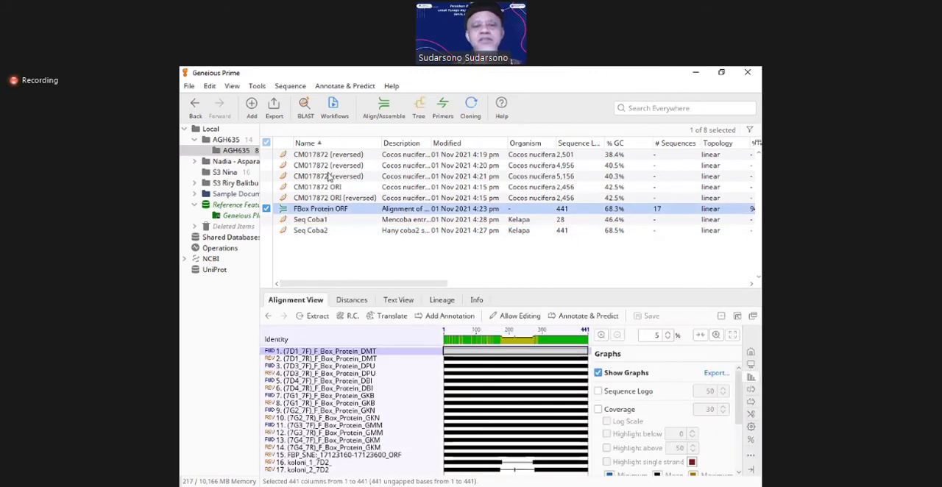
pyautogui.click(331, 157)
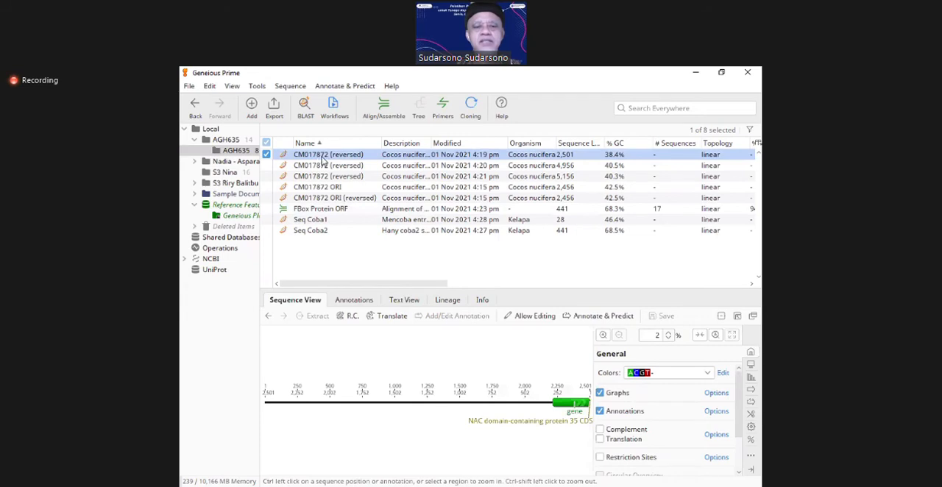
pyautogui.doubleClick(322, 155)
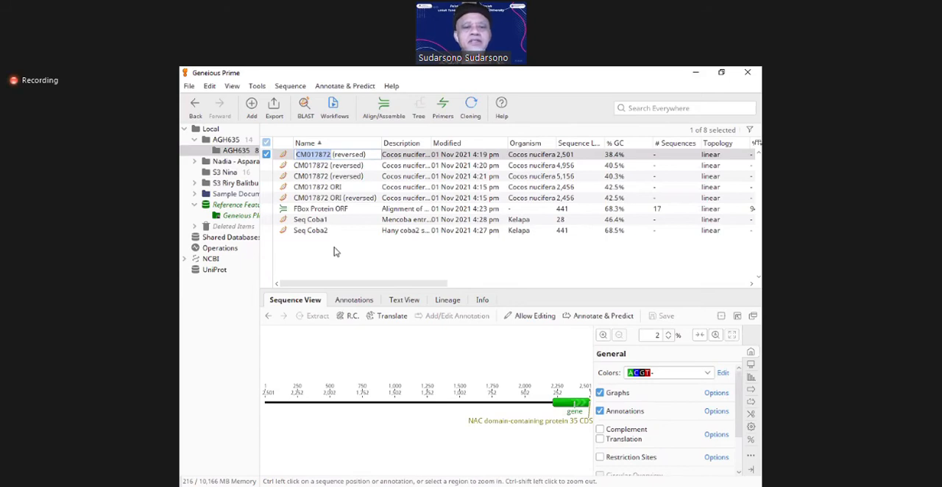
pyautogui.click(328, 268)
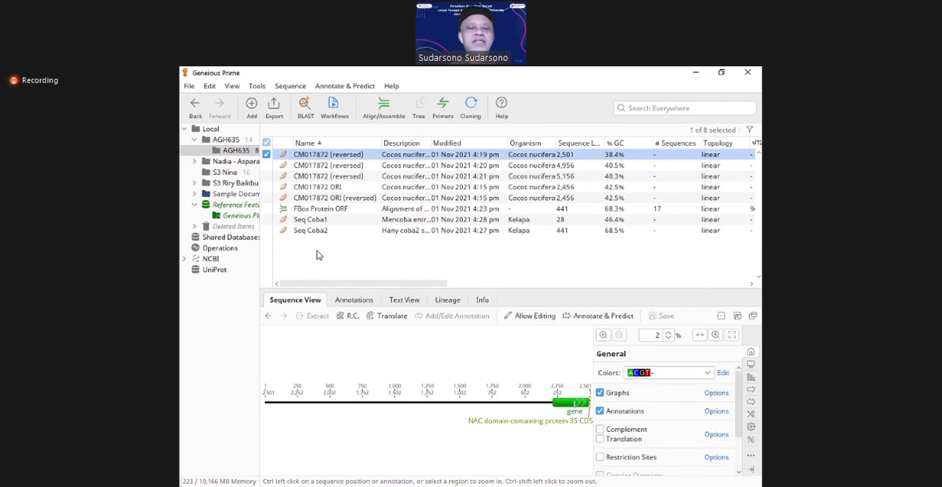
pyautogui.click(333, 166)
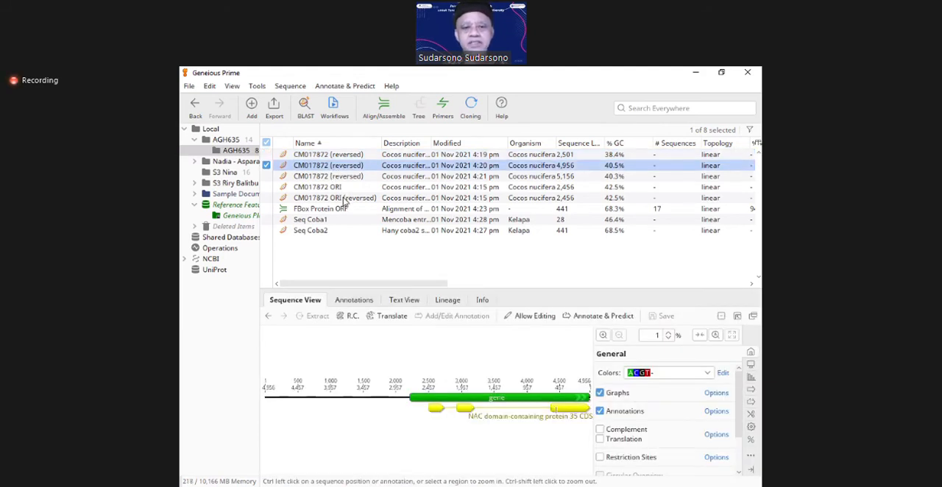
pyautogui.click(344, 199)
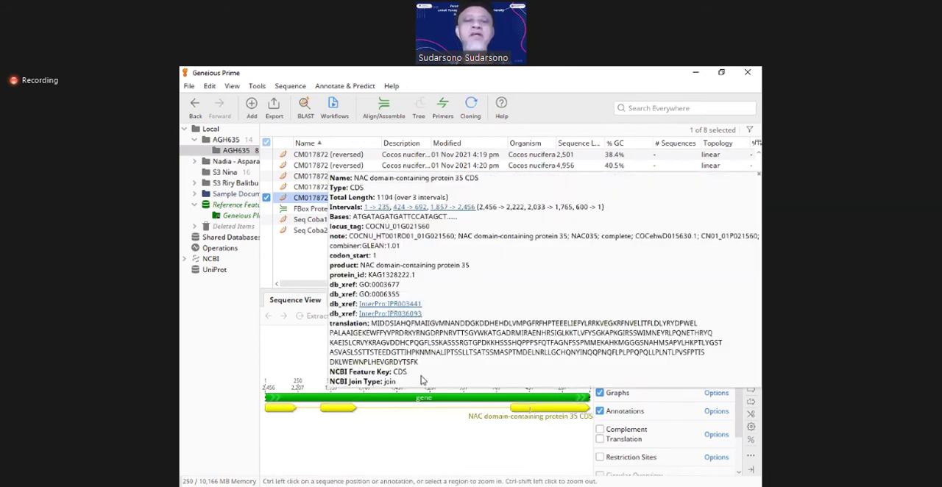
# Step: Magnify CM017872 ORI (reversed) to base level and place the cursor near the end of its first NAC domain-containing protein 35 CDS interval
pyautogui.click(307, 345)
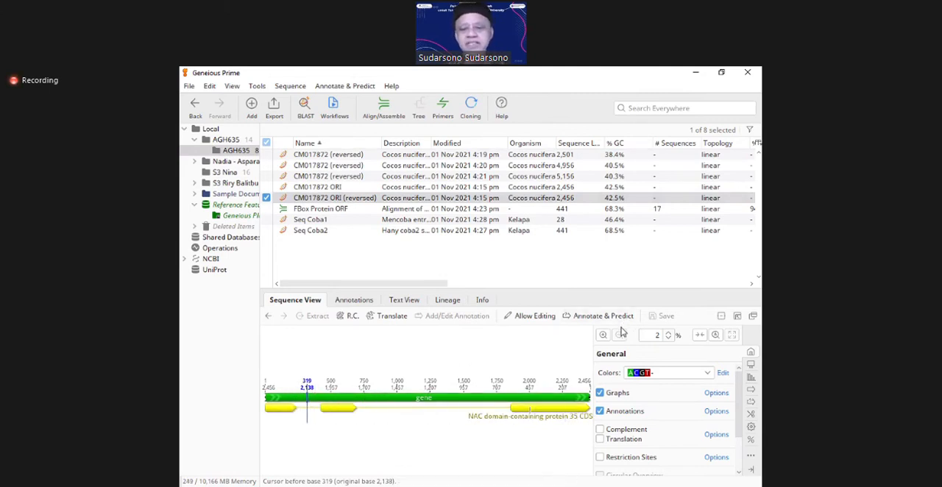
pyautogui.click(602, 335)
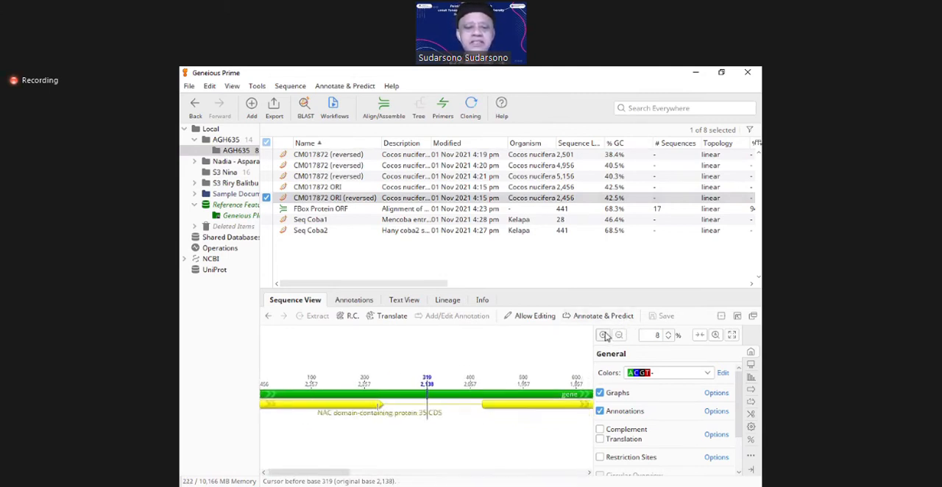
pyautogui.click(602, 335)
pyautogui.click(602, 335)
pyautogui.click(602, 335)
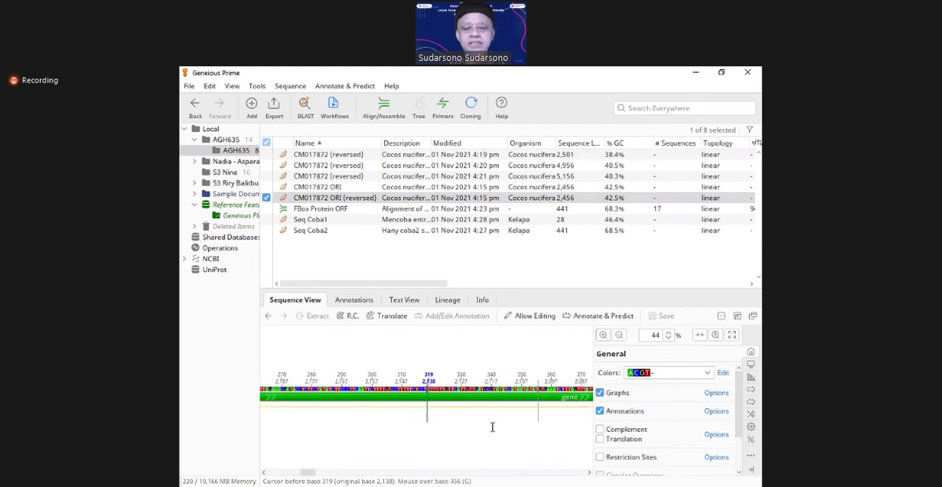
pyautogui.click(275, 412)
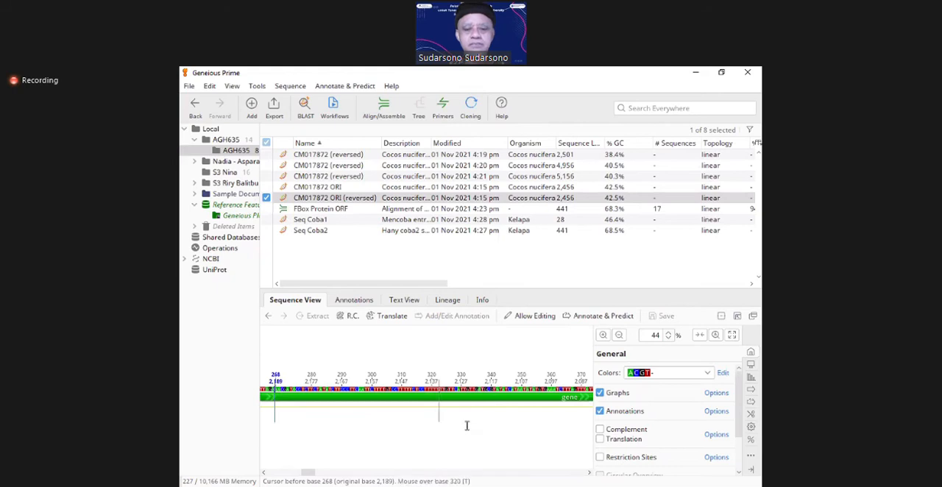
pyautogui.click(602, 334)
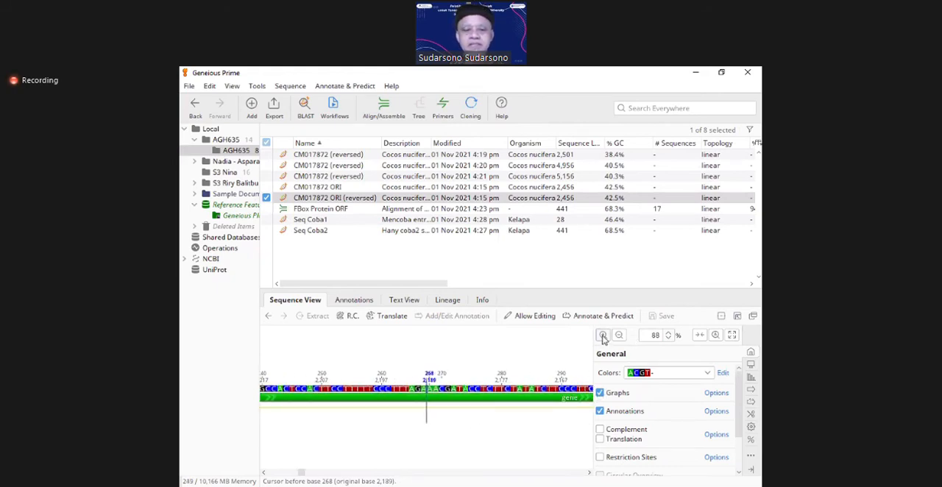
pyautogui.press('Left')
pyautogui.press('Left')
pyautogui.press('Left')
pyautogui.press('Left')
pyautogui.press('Left')
pyautogui.press('Left')
pyautogui.press('Left')
pyautogui.press('Left')
pyautogui.press('Left')
pyautogui.press('Left')
pyautogui.press('Left')
pyautogui.press('Left')
pyautogui.press('Left')
pyautogui.press('Left')
pyautogui.press('Left')
pyautogui.press('Left')
pyautogui.press('Left')
pyautogui.press('Left')
pyautogui.press('Left')
pyautogui.press('Left')
pyautogui.press('Left')
pyautogui.press('Left')
pyautogui.press('Left')
pyautogui.press('Left')
pyautogui.press('Left')
pyautogui.press('Left')
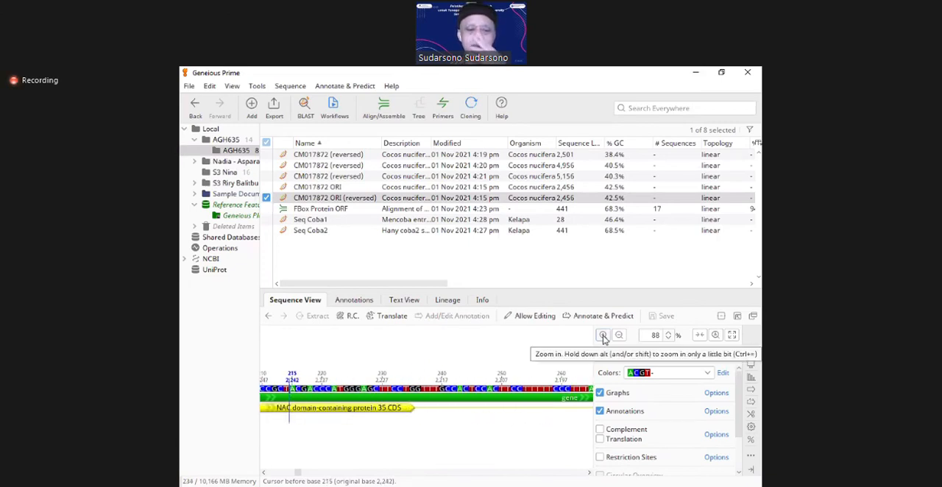
pyautogui.press('Right')
pyautogui.press('Right')
pyautogui.press('Right')
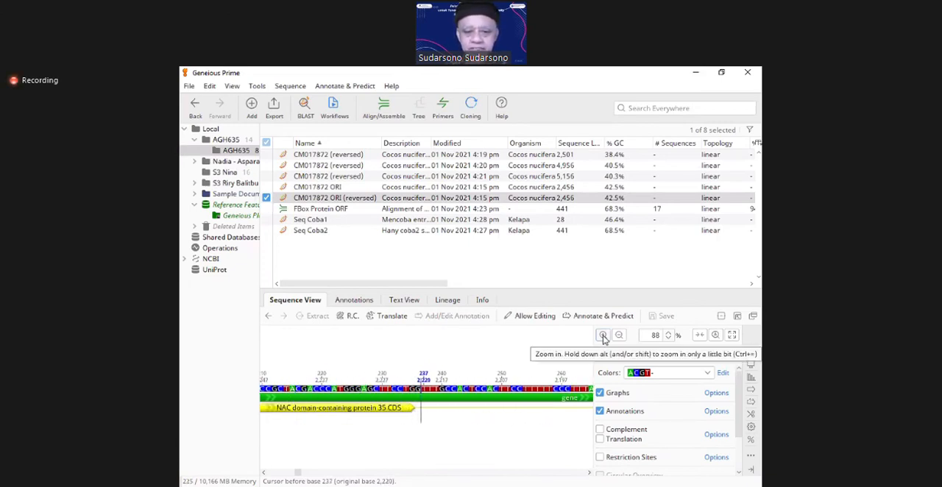
# Step: Select the first CDS interval backwards from base 235 to base 1 to check its extent
pyautogui.hotkey('shift', 'Left')
pyautogui.hotkey('shift', 'Left')
pyautogui.hotkey('shift', 'Left')
pyautogui.hotkey('shift', 'Left')
pyautogui.hotkey('shift', 'Left')
pyautogui.hotkey('shift', 'Left')
pyautogui.hotkey('shift', 'Left')
pyautogui.hotkey('shift', 'Left')
pyautogui.hotkey('shift', 'Left')
pyautogui.hotkey('shift', 'Left')
pyautogui.hotkey('shift', 'Left')
pyautogui.hotkey('shift', 'Left')
pyautogui.hotkey('shift', 'Left')
pyautogui.hotkey('shift', 'Left')
pyautogui.hotkey('shift', 'Left')
pyautogui.hotkey('shift', 'Left')
pyautogui.hotkey('shift', 'Left')
pyautogui.hotkey('shift', 'Left')
pyautogui.hotkey('shift', 'Left')
pyautogui.hotkey('shift', 'Left')
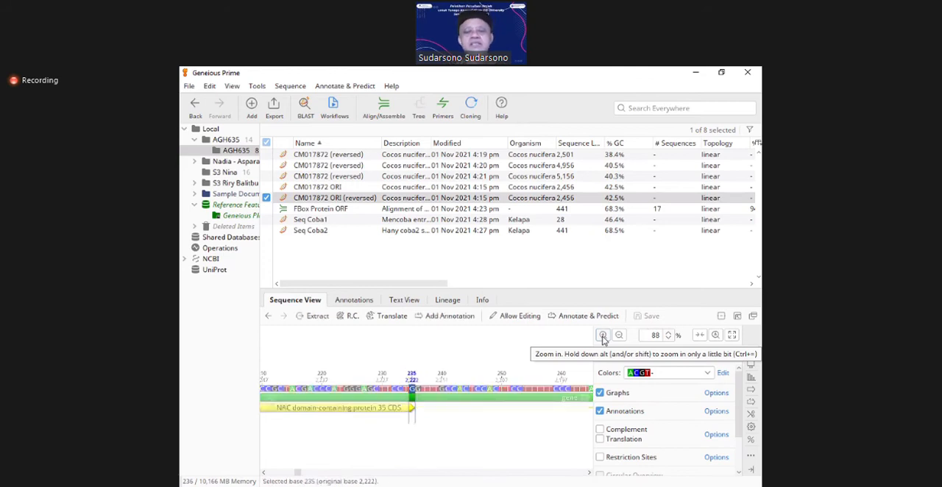
pyautogui.hotkey('shift', 'Left')
pyautogui.hotkey('shift', 'Left')
pyautogui.hotkey('shift', 'Left')
pyautogui.hotkey('shift', 'Left')
pyautogui.hotkey('shift', 'Left')
pyautogui.hotkey('shift', 'Left')
pyautogui.hotkey('shift', 'Left')
pyautogui.hotkey('shift', 'Left')
pyautogui.hotkey('shift', 'Left')
pyautogui.hotkey('shift', 'Left')
pyautogui.hotkey('shift', 'Left')
pyautogui.hotkey('shift', 'Left')
pyautogui.hotkey('shift', 'Left')
pyautogui.hotkey('shift', 'Left')
pyautogui.hotkey('shift', 'Left')
pyautogui.hotkey('shift', 'Left')
pyautogui.hotkey('shift', 'Left')
pyautogui.hotkey('shift', 'Left')
pyautogui.hotkey('shift', 'Left')
pyautogui.hotkey('shift', 'Left')
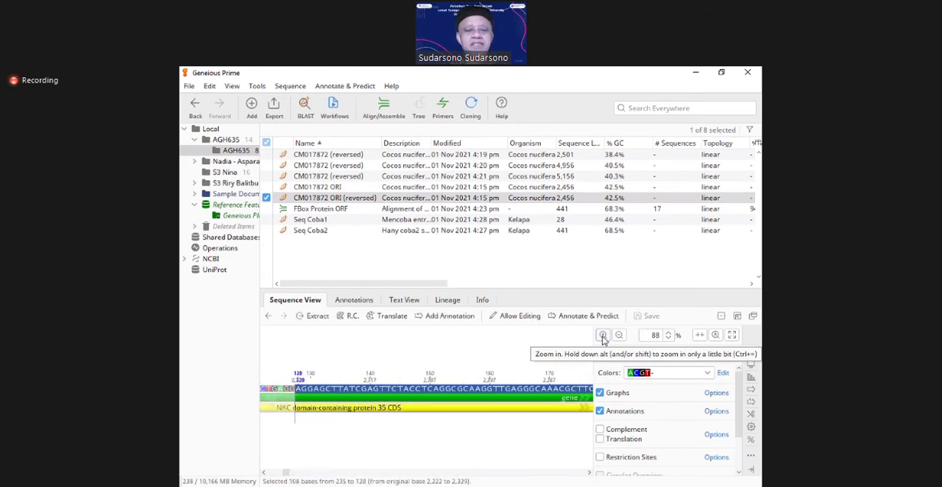
pyautogui.hotkey('shift', 'Left')
pyautogui.hotkey('shift', 'Left')
pyautogui.hotkey('shift', 'Left')
pyautogui.hotkey('shift', 'Left')
pyautogui.hotkey('shift', 'Left')
pyautogui.hotkey('shift', 'Left')
pyautogui.hotkey('shift', 'Left')
pyautogui.hotkey('shift', 'Left')
pyautogui.hotkey('shift', 'Left')
pyautogui.hotkey('shift', 'Left')
pyautogui.hotkey('shift', 'Left')
pyautogui.hotkey('shift', 'Left')
pyautogui.hotkey('shift', 'Left')
pyautogui.hotkey('shift', 'Left')
pyautogui.hotkey('shift', 'Left')
pyautogui.hotkey('shift', 'Left')
pyautogui.hotkey('shift', 'Left')
pyautogui.hotkey('shift', 'Left')
pyautogui.hotkey('shift', 'Left')
pyautogui.hotkey('shift', 'Left')
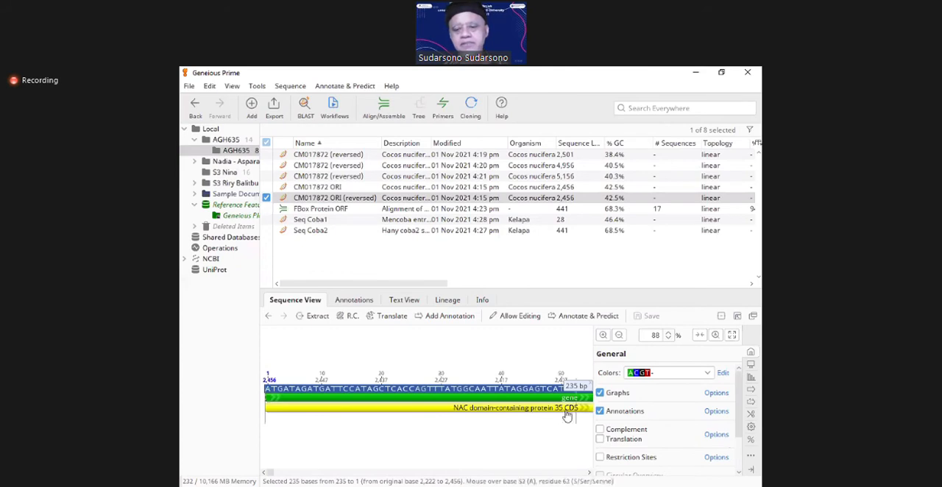
# Step: Clear the base selection and place the cursor before base 236, directly after the first CDS interval
pyautogui.press('Right')
pyautogui.press('Right')
pyautogui.press('Right')
pyautogui.press('Right')
pyautogui.press('Right')
pyautogui.press('Right')
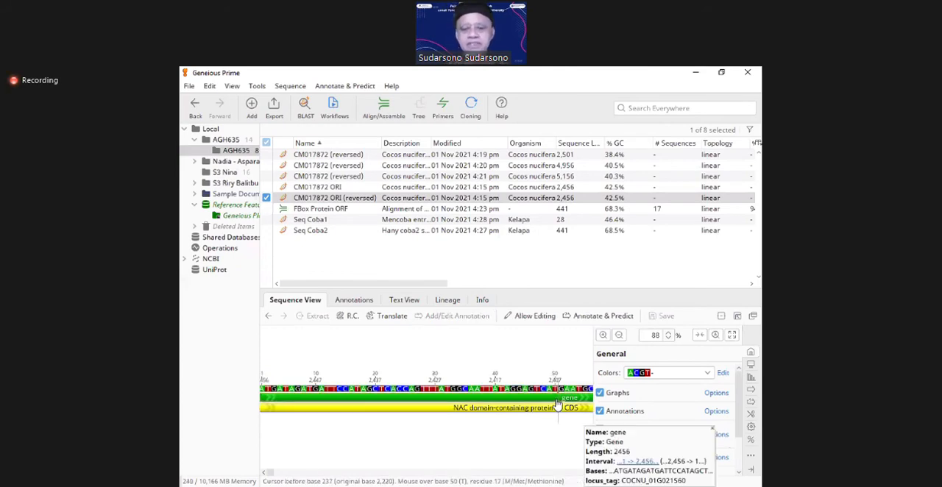
pyautogui.press('Right')
pyautogui.press('Right')
pyautogui.press('Right')
pyautogui.press('Right')
pyautogui.press('Right')
pyautogui.press('Right')
pyautogui.press('Right')
pyautogui.press('Right')
pyautogui.press('Right')
pyautogui.press('Right')
pyautogui.press('Right')
pyautogui.press('Right')
pyautogui.press('Right')
pyautogui.press('Right')
pyautogui.press('Right')
pyautogui.press('Right')
pyautogui.press('Right')
pyautogui.press('Right')
pyautogui.press('Right')
pyautogui.press('Right')
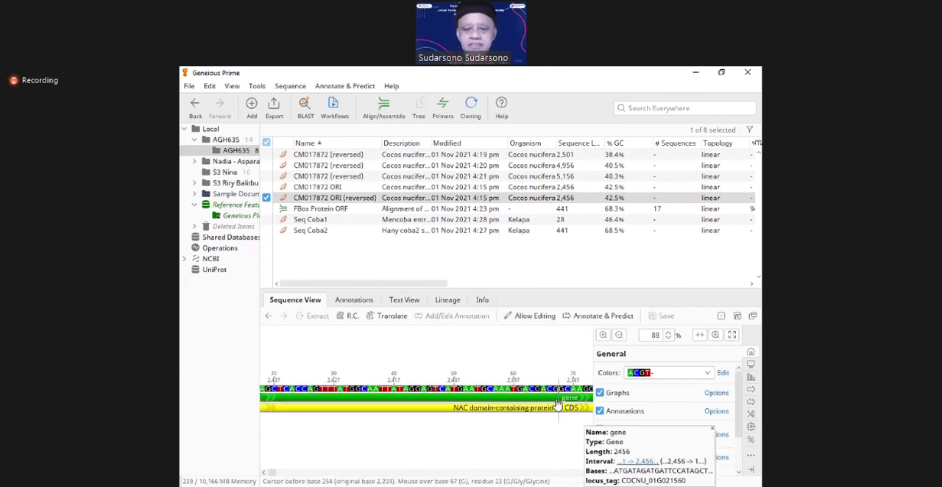
pyautogui.press('Right')
pyautogui.press('Right')
pyautogui.press('Right')
pyautogui.press('Right')
pyautogui.press('Right')
pyautogui.press('Right')
pyautogui.press('Right')
pyautogui.press('Right')
pyautogui.press('Right')
pyautogui.press('Right')
pyautogui.press('Right')
pyautogui.press('Right')
pyautogui.press('Right')
pyautogui.press('Right')
pyautogui.press('Right')
pyautogui.press('Right')
pyautogui.press('Right')
pyautogui.press('Right')
pyautogui.press('Right')
pyautogui.press('Right')
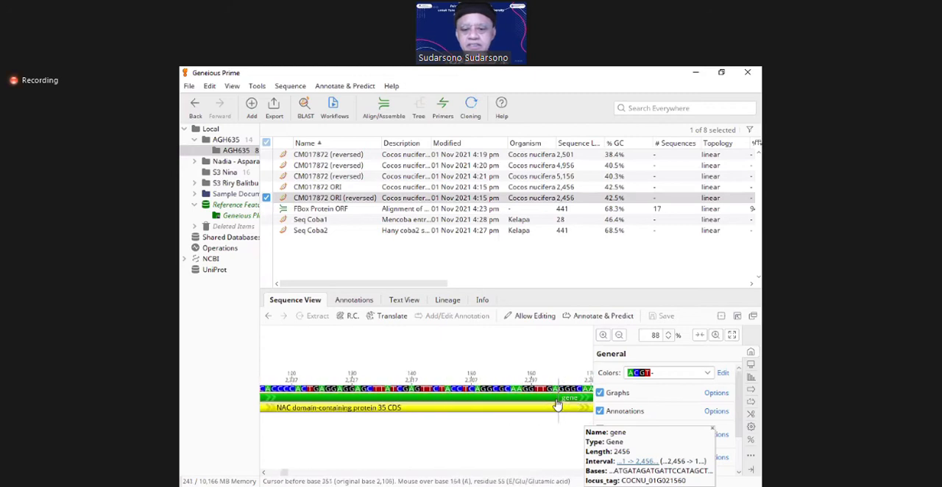
pyautogui.press('Right')
pyautogui.press('Right')
pyautogui.press('Right')
pyautogui.press('Right')
pyautogui.press('Right')
pyautogui.press('Right')
pyautogui.press('Right')
pyautogui.press('Right')
pyautogui.press('Right')
pyautogui.press('Right')
pyautogui.press('Right')
pyautogui.press('Right')
pyautogui.press('Right')
pyautogui.press('Right')
pyautogui.press('Right')
pyautogui.press('Right')
pyautogui.press('Right')
pyautogui.press('Right')
pyautogui.press('Right')
pyautogui.press('Right')
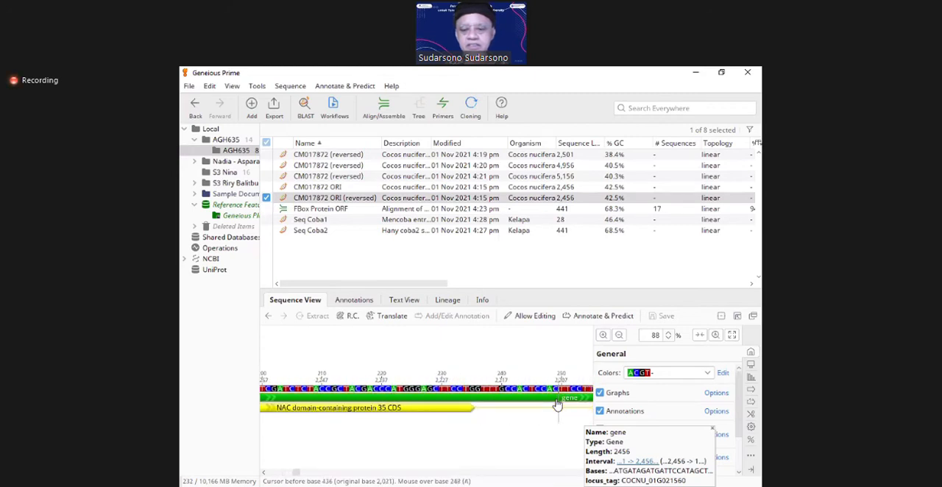
pyautogui.click(443, 435)
pyautogui.click(438, 436)
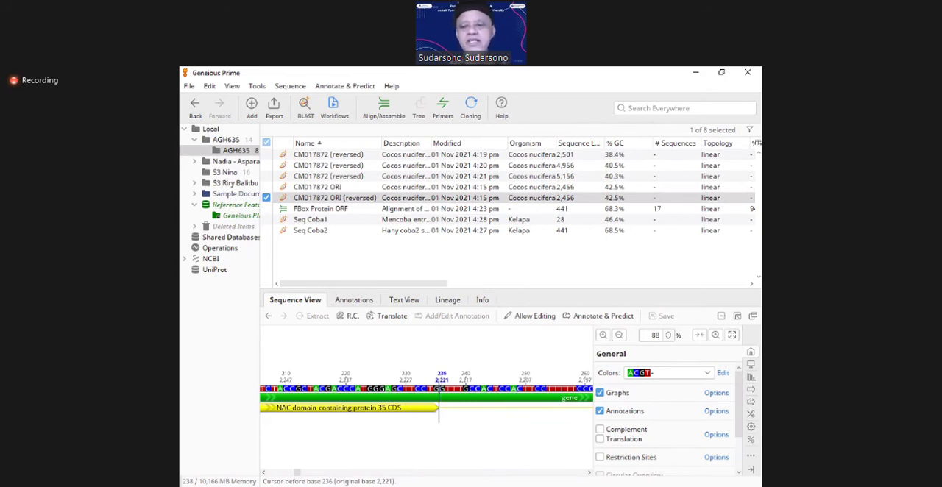
# Step: Select the bases of the first CDS interval of CM017872 ORI (reversed) backwards from base 235 to base 1
pyautogui.click(619, 335)
pyautogui.click(619, 335)
pyautogui.click(618, 335)
pyautogui.click(618, 334)
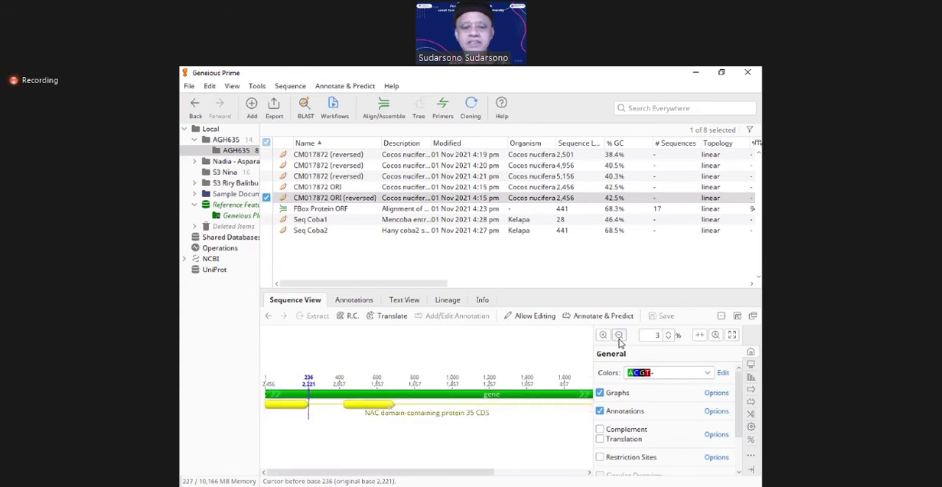
pyautogui.hotkey('shift', 'Left')
pyautogui.hotkey('shift', 'Left')
pyautogui.hotkey('shift', 'Left')
pyautogui.hotkey('shift', 'Left')
pyautogui.hotkey('shift', 'Left')
pyautogui.hotkey('shift', 'Left')
pyautogui.hotkey('shift', 'Left')
pyautogui.hotkey('shift', 'Left')
pyautogui.hotkey('shift', 'Left')
pyautogui.hotkey('shift', 'Left')
pyautogui.hotkey('shift', 'Left')
pyautogui.hotkey('shift', 'Left')
pyautogui.hotkey('shift', 'Left')
pyautogui.hotkey('shift', 'Left')
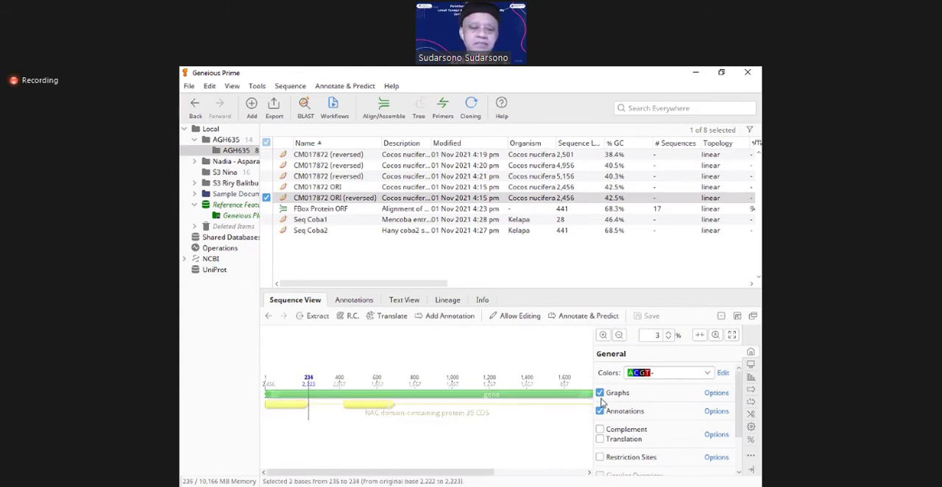
pyautogui.hotkey('shift', 'Left')
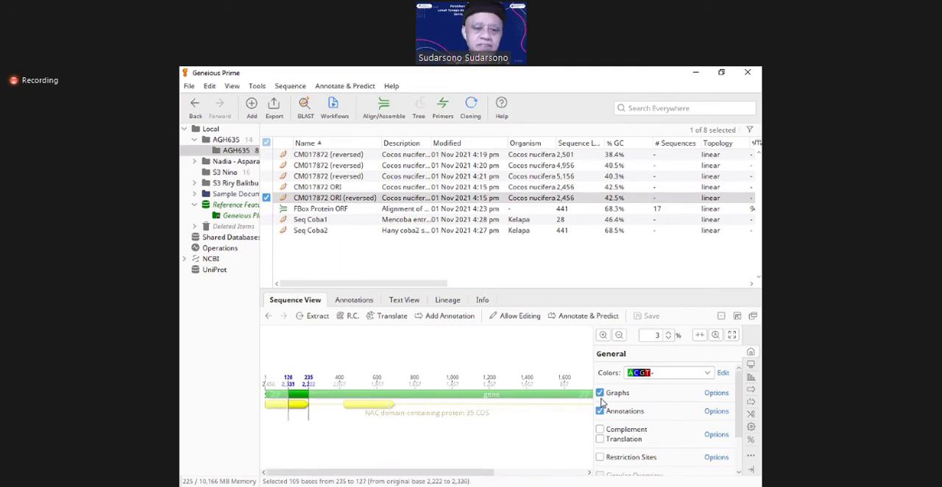
pyautogui.hotkey('shift', 'Left')
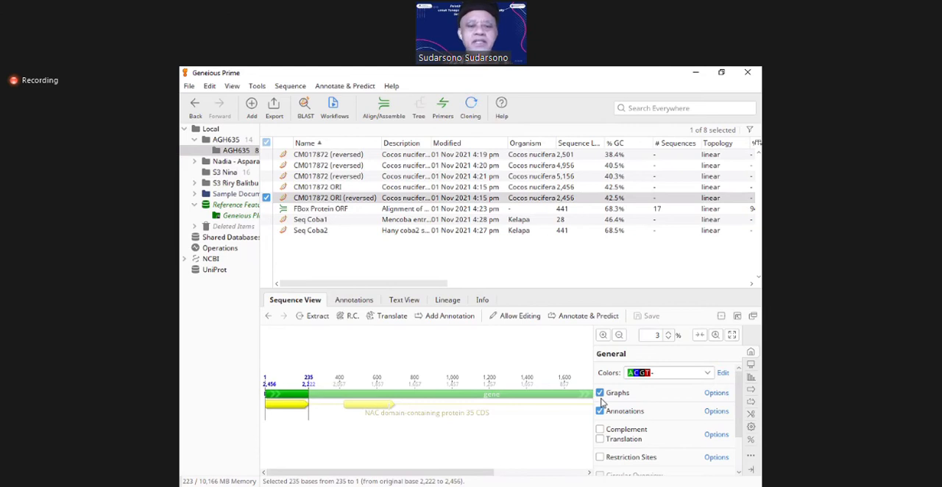
# Step: Copy the gene's bases, paste them into a new sequence entry and discard that entry
pyautogui.rightClick(286, 399)
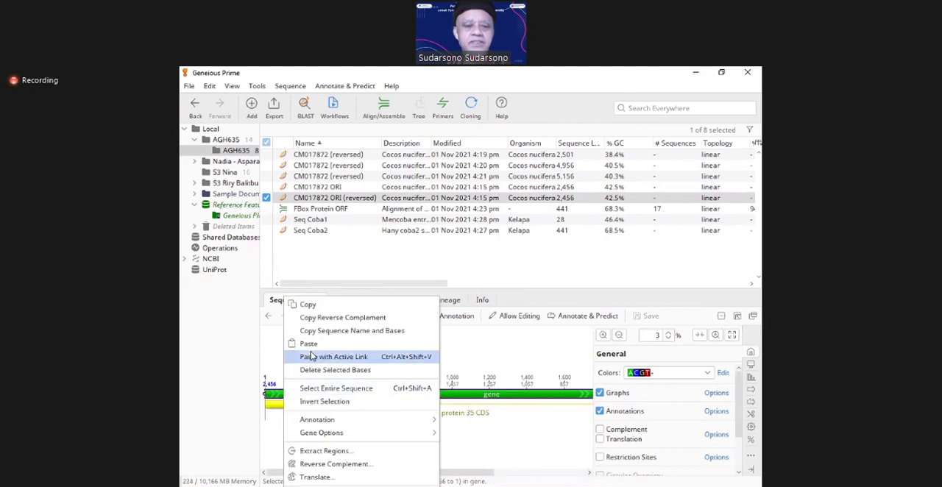
pyautogui.click(307, 304)
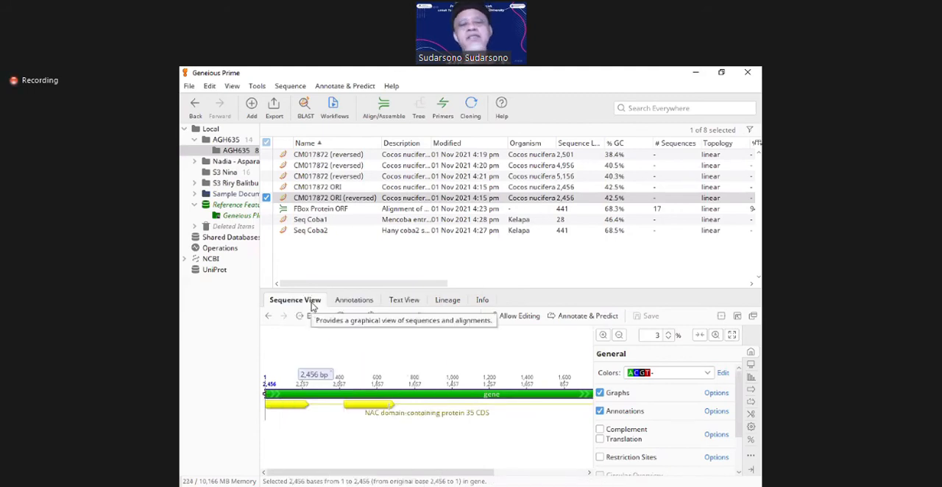
pyautogui.click(292, 87)
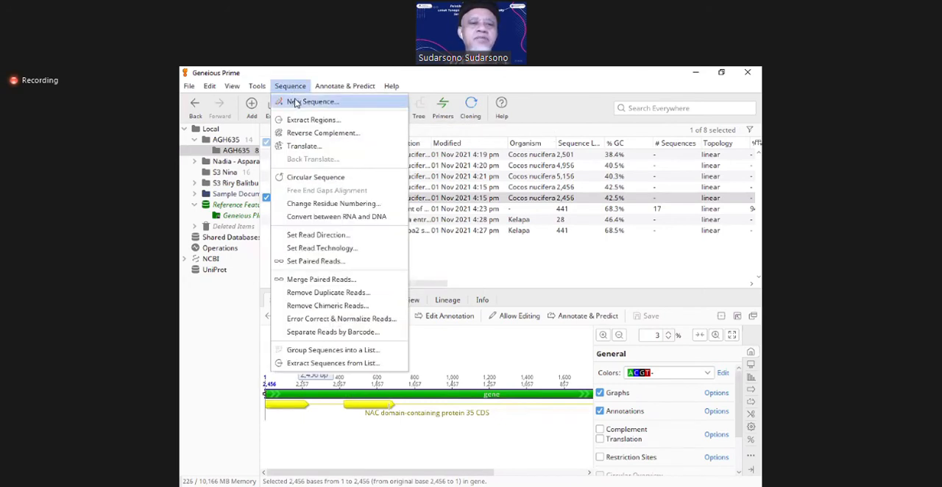
pyautogui.click(295, 102)
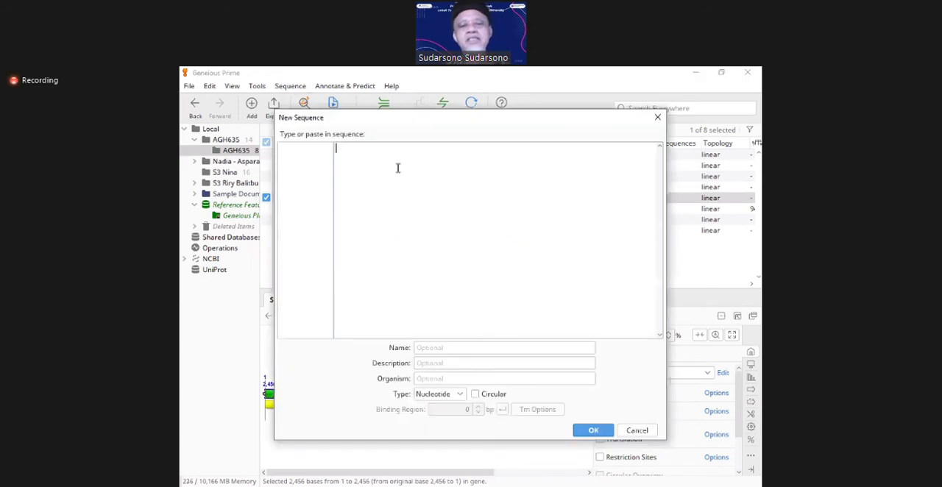
pyautogui.hotkey('ctrl', 'v')
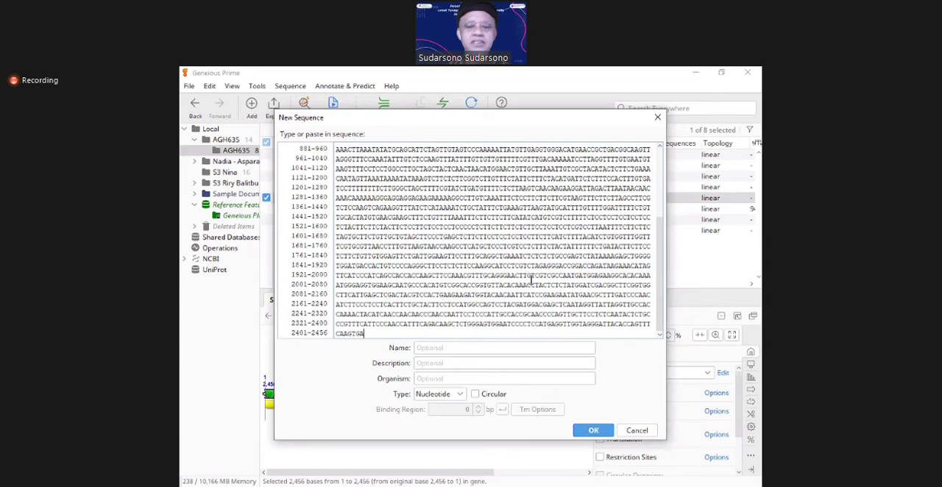
pyautogui.click(637, 431)
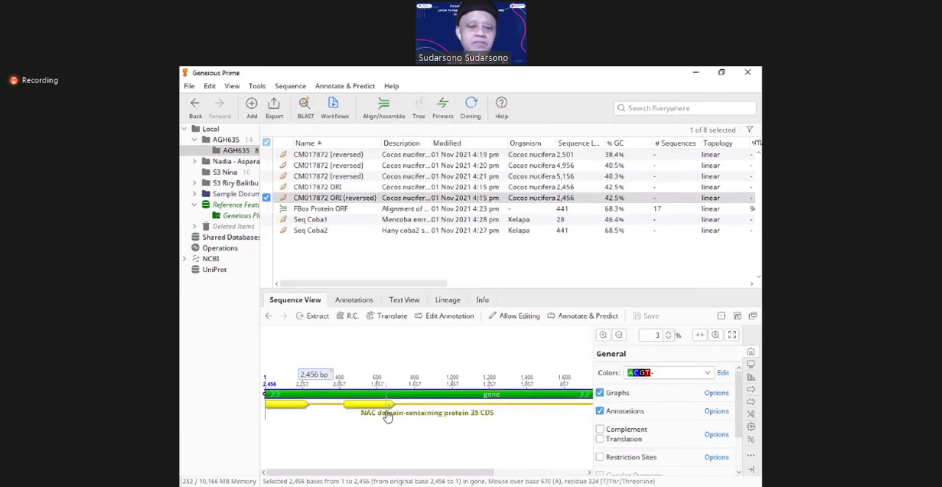
# Step: Clear the gene selection and place the cursor before base 236, directly after the first CDS interval
pyautogui.click(309, 416)
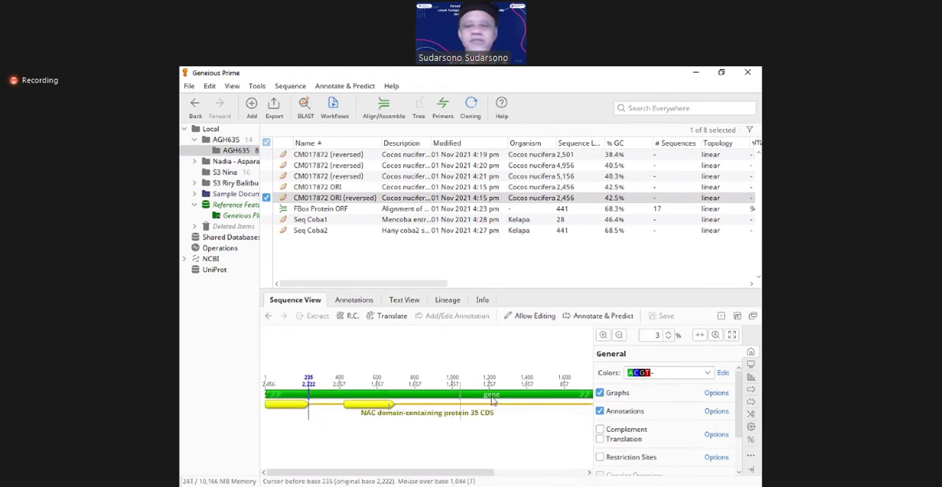
pyautogui.click(602, 335)
pyautogui.click(602, 335)
pyautogui.click(602, 335)
pyautogui.press('Right')
pyautogui.press('Right')
pyautogui.press('Left')
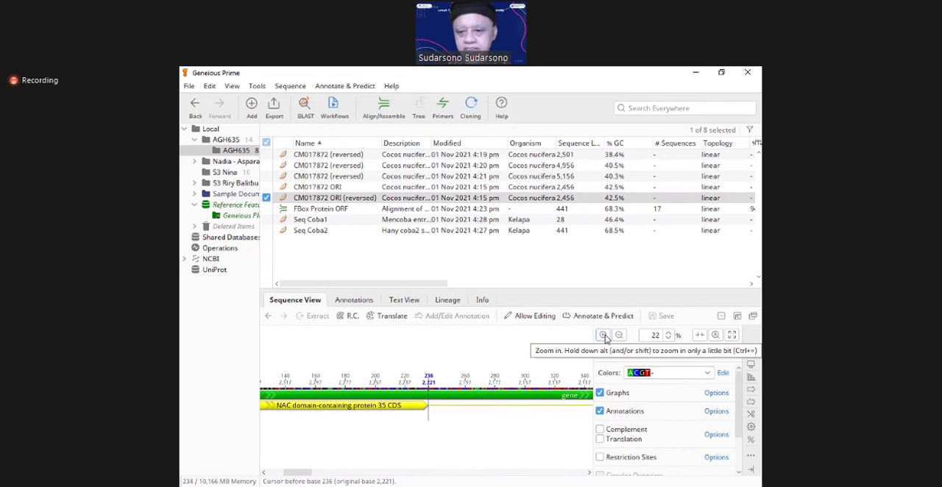
pyautogui.click(602, 335)
pyautogui.click(603, 335)
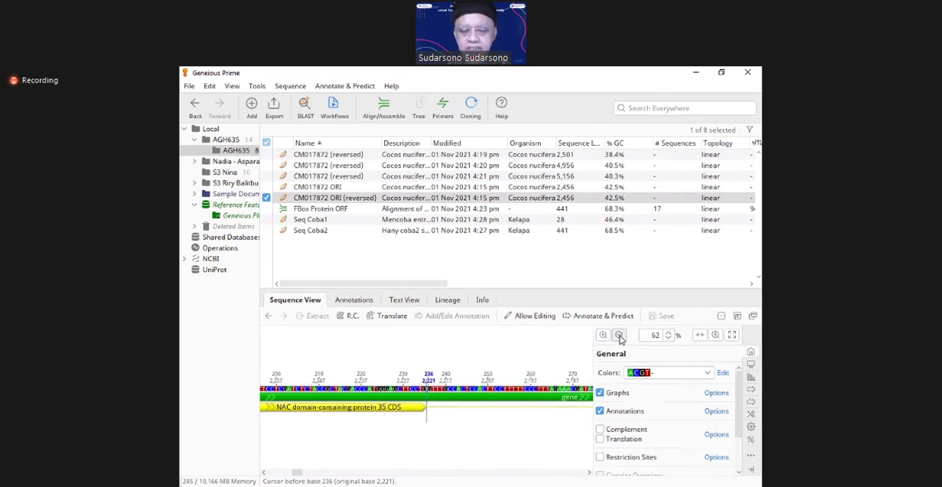
pyautogui.click(620, 337)
pyautogui.click(620, 337)
pyautogui.click(620, 337)
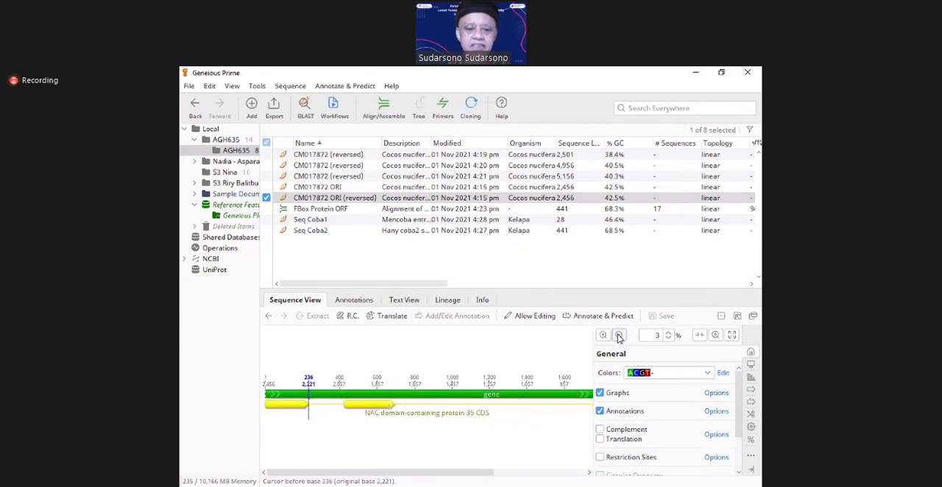
# Step: Extend a selection from the end of the first CDS interval back to base 1, covering bases 235 to 1
pyautogui.hotkey('shift', 'Left')
pyautogui.hotkey('shift', 'Left')
pyautogui.hotkey('shift', 'Left')
pyautogui.hotkey('shift', 'Left')
pyautogui.hotkey('shift', 'Left')
pyautogui.hotkey('shift', 'Left')
pyautogui.hotkey('shift', 'Left')
pyautogui.hotkey('shift', 'Left')
pyautogui.hotkey('shift', 'Left')
pyautogui.hotkey('shift', 'Left')
pyautogui.hotkey('shift', 'Left')
pyautogui.hotkey('shift', 'Left')
pyautogui.hotkey('shift', 'Left')
pyautogui.hotkey('shift', 'Left')
pyautogui.hotkey('shift', 'Left')
pyautogui.hotkey('shift', 'Left')
pyautogui.hotkey('shift', 'Left')
pyautogui.hotkey('shift', 'Left')
pyautogui.hotkey('shift', 'Left')
pyautogui.hotkey('shift', 'Left')
pyautogui.hotkey('shift', 'Left')
pyautogui.hotkey('shift', 'Left')
pyautogui.hotkey('shift', 'Left')
pyautogui.hotkey('shift', 'Left')
pyautogui.hotkey('shift', 'Left')
pyautogui.hotkey('shift', 'Left')
pyautogui.hotkey('shift', 'Left')
pyautogui.hotkey('shift', 'Left')
pyautogui.hotkey('shift', 'Left')
pyautogui.hotkey('shift', 'Left')
pyautogui.hotkey('shift', 'Left')
pyautogui.hotkey('shift', 'Left')
pyautogui.hotkey('shift', 'Left')
pyautogui.hotkey('shift', 'Left')
pyautogui.hotkey('shift', 'Left')
pyautogui.hotkey('shift', 'Left')
pyautogui.hotkey('shift', 'Left')
pyautogui.hotkey('shift', 'Left')
pyautogui.hotkey('shift', 'Left')
pyautogui.hotkey('shift', 'Left')
pyautogui.hotkey('shift', 'Left')
pyautogui.hotkey('shift', 'Left')
pyautogui.hotkey('shift', 'Left')
pyautogui.hotkey('shift', 'Left')
pyautogui.hotkey('shift', 'Left')
pyautogui.hotkey('shift', 'Left')
pyautogui.hotkey('shift', 'Left')
pyautogui.hotkey('shift', 'Left')
pyautogui.hotkey('shift', 'Left')
pyautogui.hotkey('shift', 'Left')
pyautogui.hotkey('shift', 'Left')
pyautogui.hotkey('shift', 'Left')
pyautogui.hotkey('shift', 'Left')
pyautogui.hotkey('shift', 'Left')
pyautogui.hotkey('shift', 'Left')
pyautogui.hotkey('shift', 'Left')
pyautogui.hotkey('shift', 'Left')
pyautogui.hotkey('shift', 'Left')
pyautogui.hotkey('shift', 'Left')
pyautogui.hotkey('shift', 'Left')
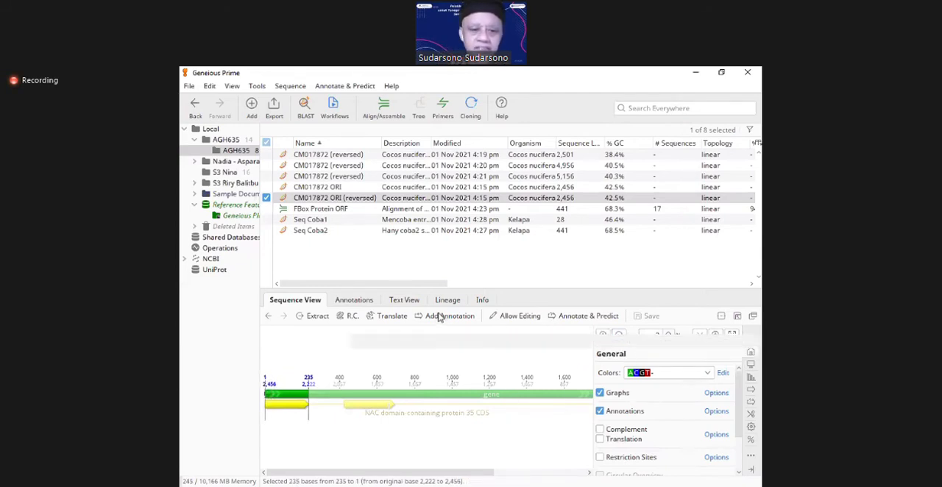
# Step: Extract the selected bases to a new sequence named EXON 1 CM017872 ORI extraction (reversed)
pyautogui.click(309, 317)
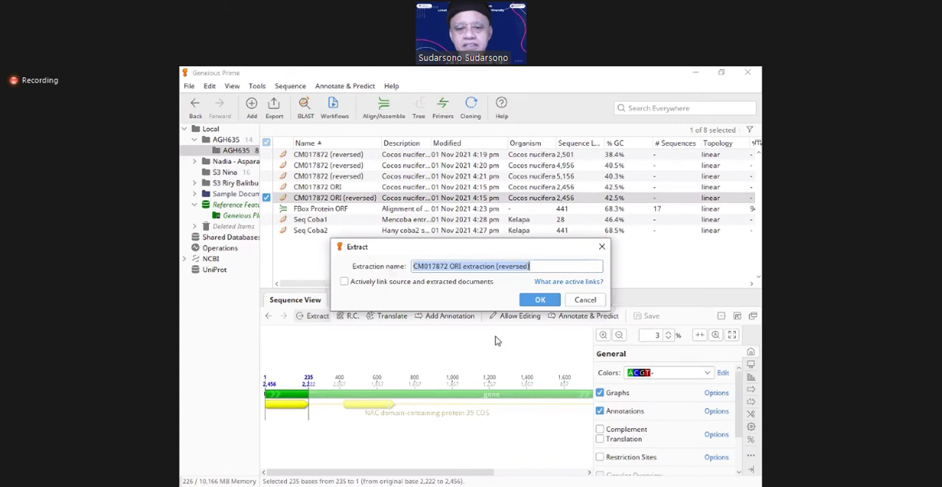
pyautogui.press('End')
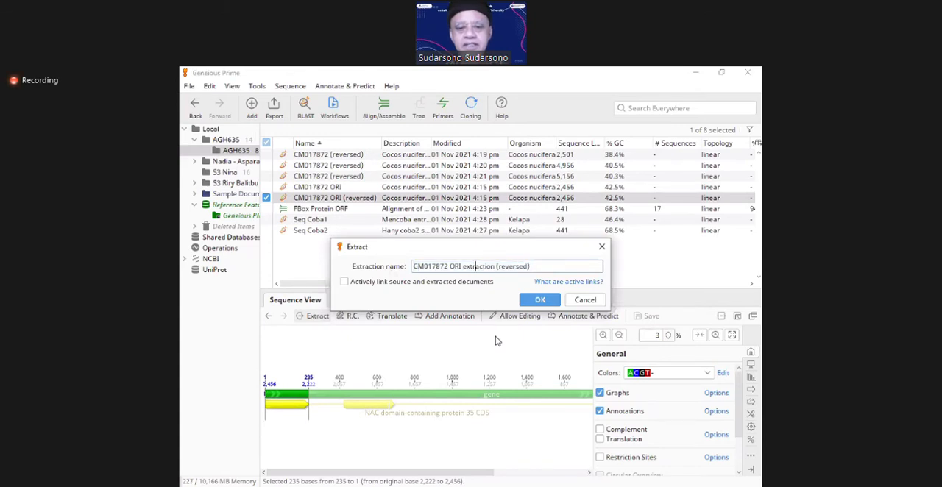
pyautogui.write('EXON 1')
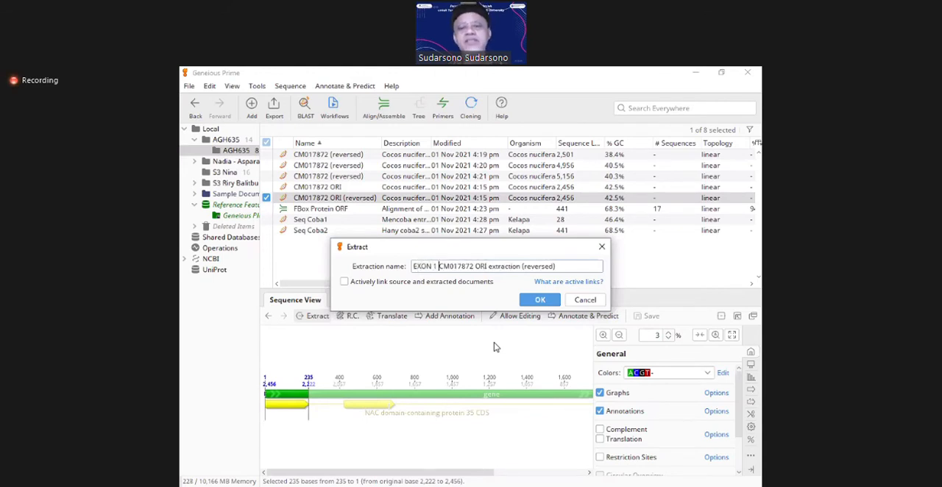
pyautogui.click(539, 302)
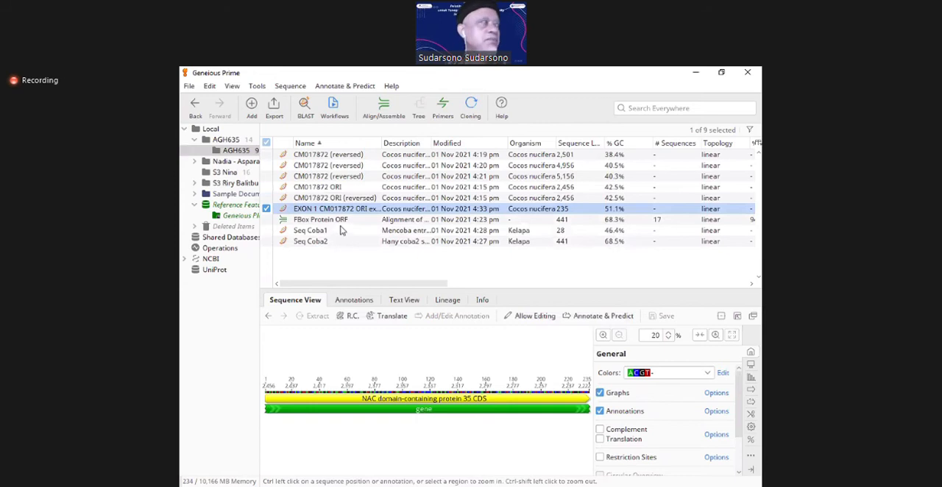
# Step: Check the full name of the extracted EXON 1 sequence in the document list without changing it
pyautogui.click(305, 210)
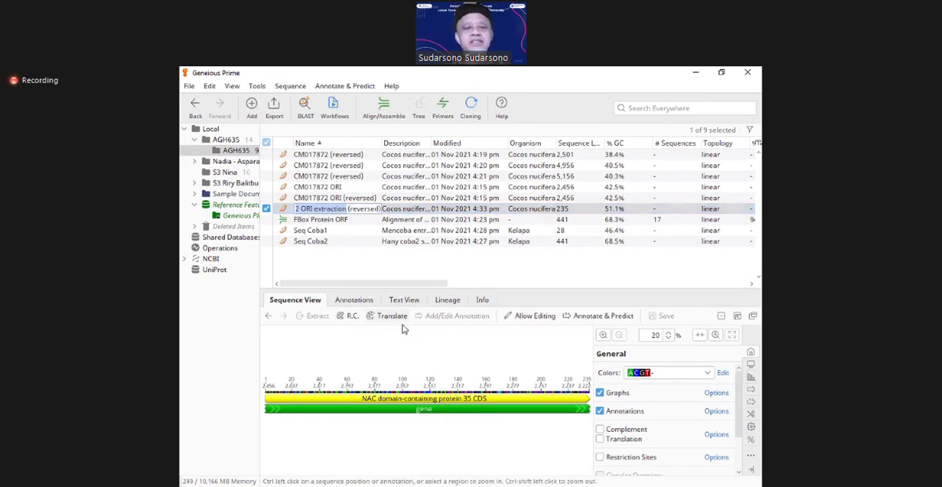
pyautogui.click(340, 265)
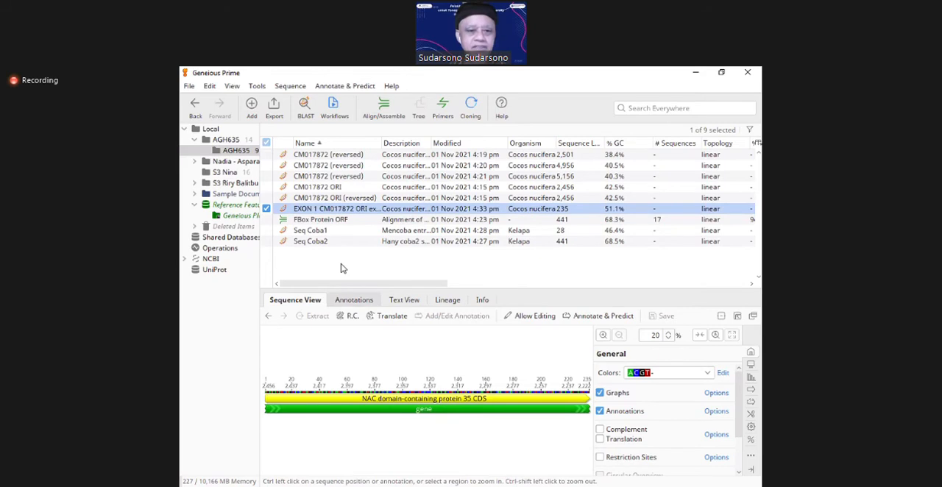
pyautogui.click(668, 341)
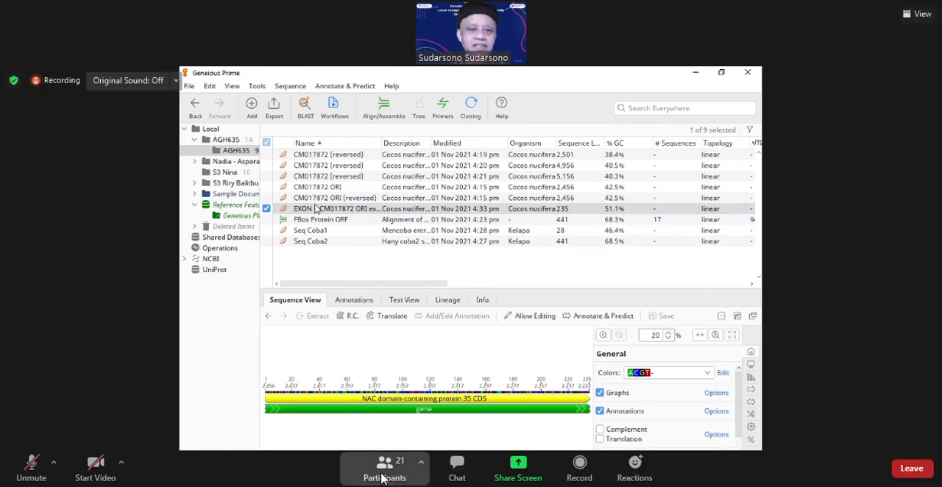
# Step: Switch to the Zoom meeting's participant list, look through it from start to end, and close it
pyautogui.click(382, 479)
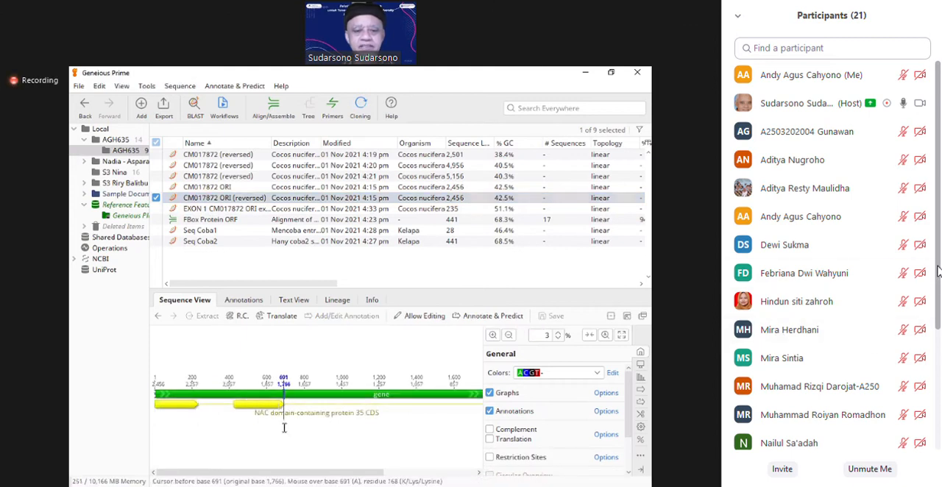
pyautogui.moveTo(936, 272); pyautogui.dragTo(936, 400)
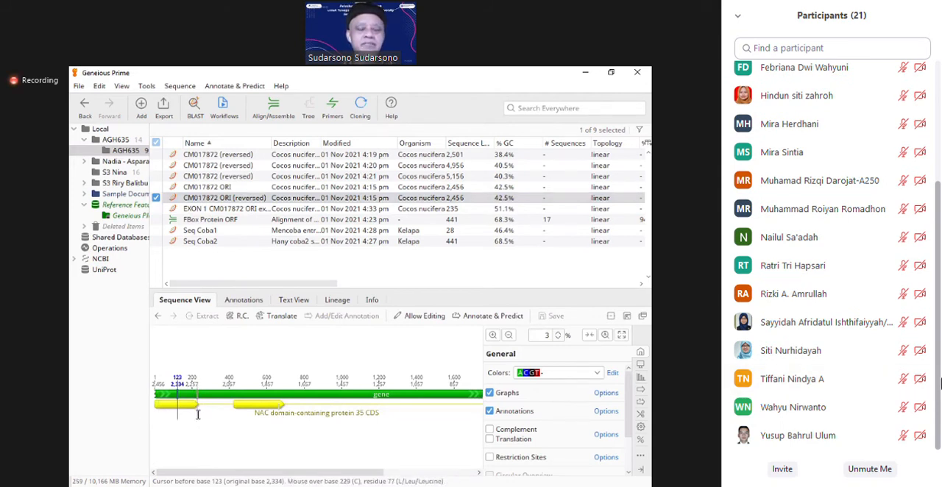
pyautogui.scroll(5, 923, 383)
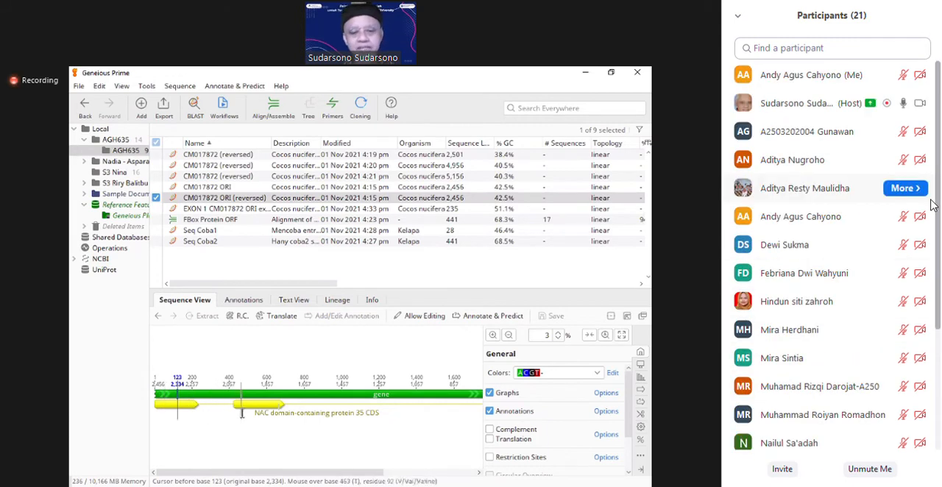
pyautogui.click(271, 467)
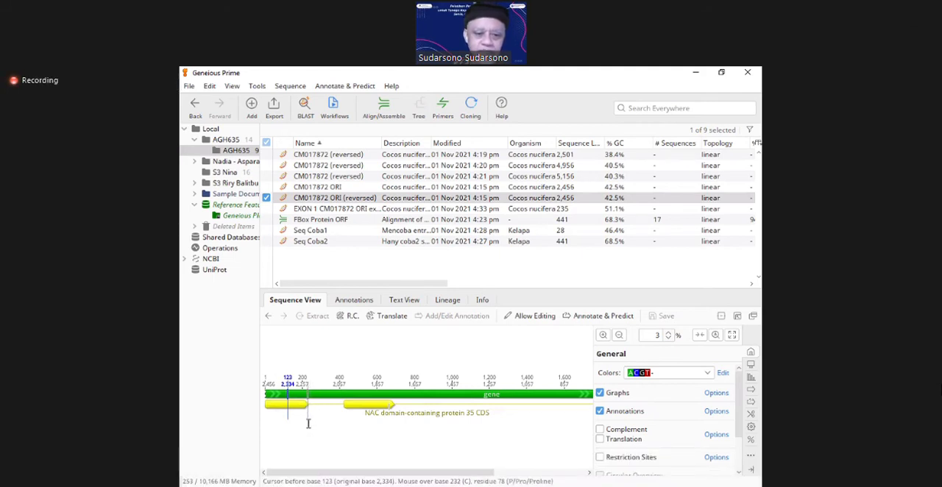
# Step: Place the cursor before base 236 of CM017872 ORI (reversed), exactly at the end of the first CDS interval
pyautogui.click(310, 422)
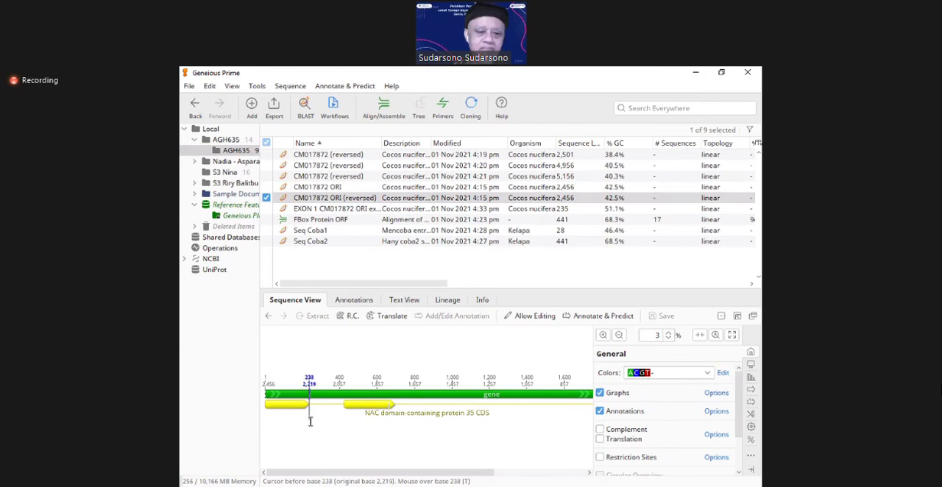
pyautogui.click(602, 336)
pyautogui.click(602, 335)
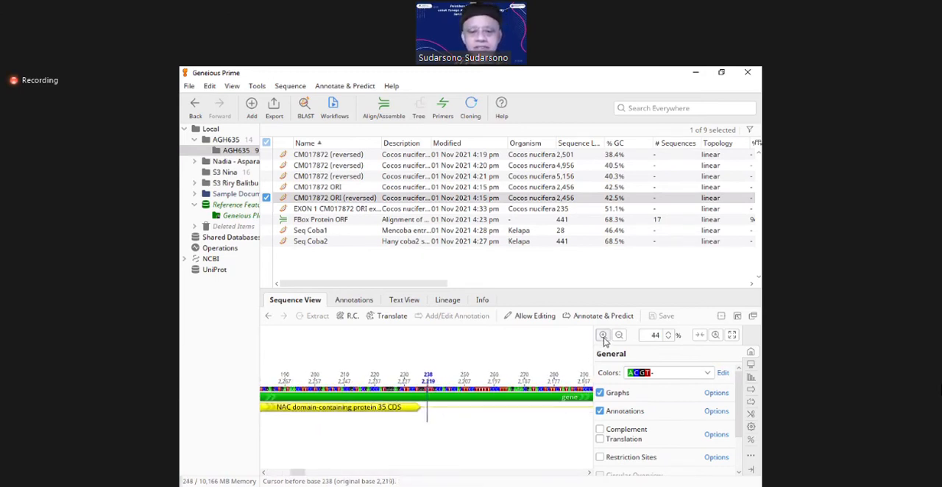
pyautogui.click(602, 335)
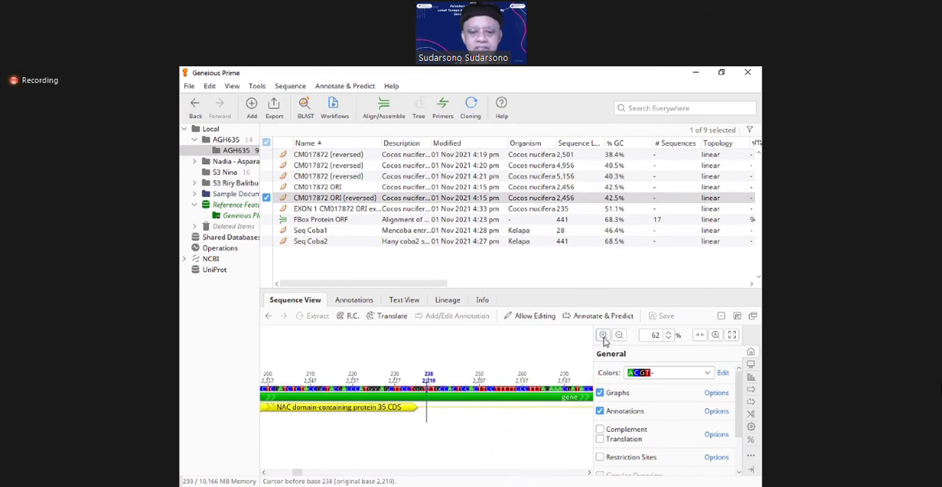
pyautogui.press('Left')
pyautogui.press('Left')
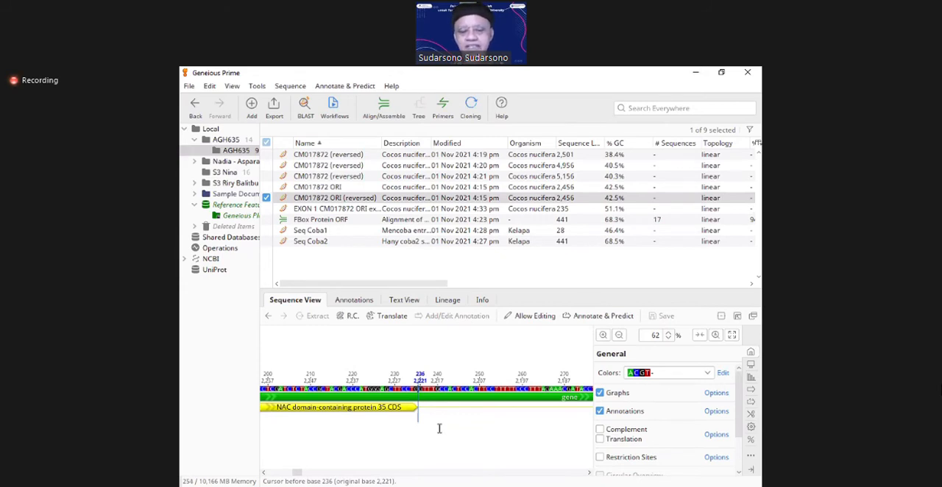
# Step: Select the whole first CDS interval at base level, from base 235 back to base 1
pyautogui.hotkey('shift', 'Left')
pyautogui.hotkey('shift', 'Left')
pyautogui.hotkey('shift', 'Left')
pyautogui.hotkey('shift', 'Left')
pyautogui.hotkey('shift', 'Left')
pyautogui.hotkey('shift', 'Left')
pyautogui.hotkey('shift', 'Left')
pyautogui.hotkey('shift', 'Left')
pyautogui.hotkey('shift', 'Left')
pyautogui.hotkey('shift', 'Left')
pyautogui.hotkey('shift', 'Left')
pyautogui.hotkey('shift', 'Left')
pyautogui.hotkey('shift', 'Left')
pyautogui.hotkey('shift', 'Left')
pyautogui.hotkey('shift', 'Left')
pyautogui.hotkey('shift', 'Left')
pyautogui.hotkey('shift', 'Left')
pyautogui.hotkey('shift', 'Left')
pyautogui.hotkey('shift', 'Left')
pyautogui.hotkey('shift', 'Left')
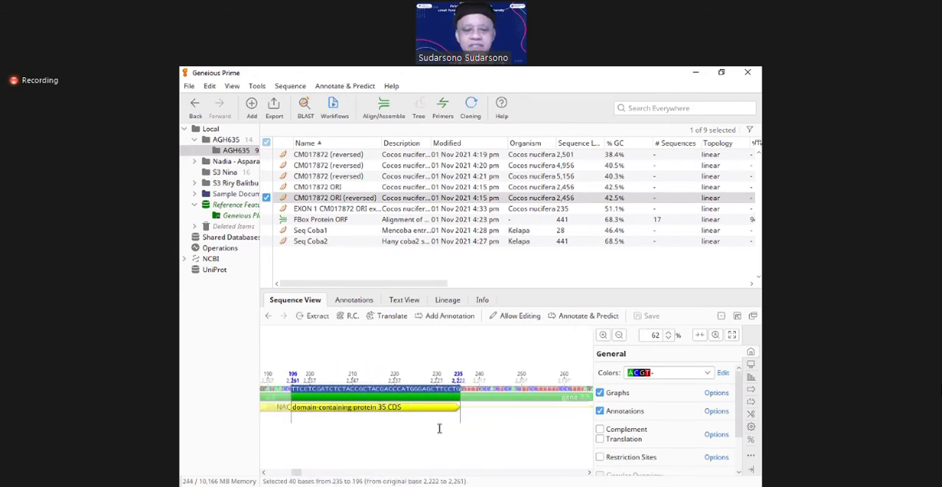
pyautogui.hotkey('shift', 'Left')
pyautogui.hotkey('shift', 'Left')
pyautogui.hotkey('shift', 'Left')
pyautogui.hotkey('shift', 'Left')
pyautogui.hotkey('shift', 'Left')
pyautogui.hotkey('shift', 'Left')
pyautogui.hotkey('shift', 'Left')
pyautogui.hotkey('shift', 'Left')
pyautogui.hotkey('shift', 'Left')
pyautogui.hotkey('shift', 'Left')
pyautogui.hotkey('shift', 'Left')
pyautogui.hotkey('shift', 'Left')
pyautogui.hotkey('shift', 'Left')
pyautogui.hotkey('shift', 'Left')
pyautogui.hotkey('shift', 'Left')
pyautogui.hotkey('shift', 'Left')
pyautogui.hotkey('shift', 'Left')
pyautogui.hotkey('shift', 'Left')
pyautogui.hotkey('shift', 'Left')
pyautogui.hotkey('shift', 'Left')
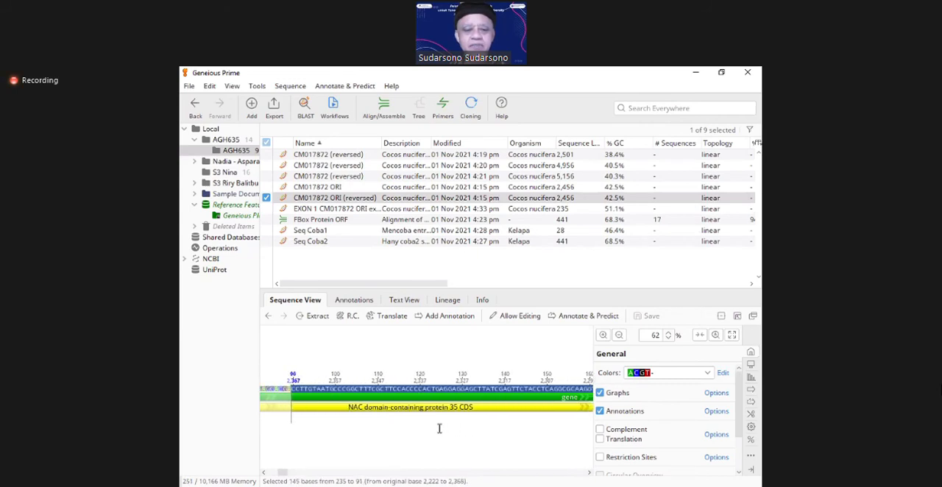
pyautogui.hotkey('shift', 'Left')
pyautogui.hotkey('shift', 'Left')
pyautogui.hotkey('shift', 'Left')
pyautogui.hotkey('shift', 'Left')
pyautogui.hotkey('shift', 'Left')
pyautogui.hotkey('shift', 'Left')
pyautogui.hotkey('shift', 'Left')
pyautogui.hotkey('shift', 'Left')
pyautogui.hotkey('shift', 'Left')
pyautogui.hotkey('shift', 'Left')
pyautogui.hotkey('shift', 'Left')
pyautogui.hotkey('shift', 'Left')
pyautogui.hotkey('shift', 'Left')
pyautogui.hotkey('shift', 'Left')
pyautogui.hotkey('shift', 'Left')
pyautogui.hotkey('shift', 'Left')
pyautogui.hotkey('shift', 'Left')
pyautogui.hotkey('shift', 'Left')
pyautogui.hotkey('shift', 'Left')
pyautogui.hotkey('shift', 'Left')
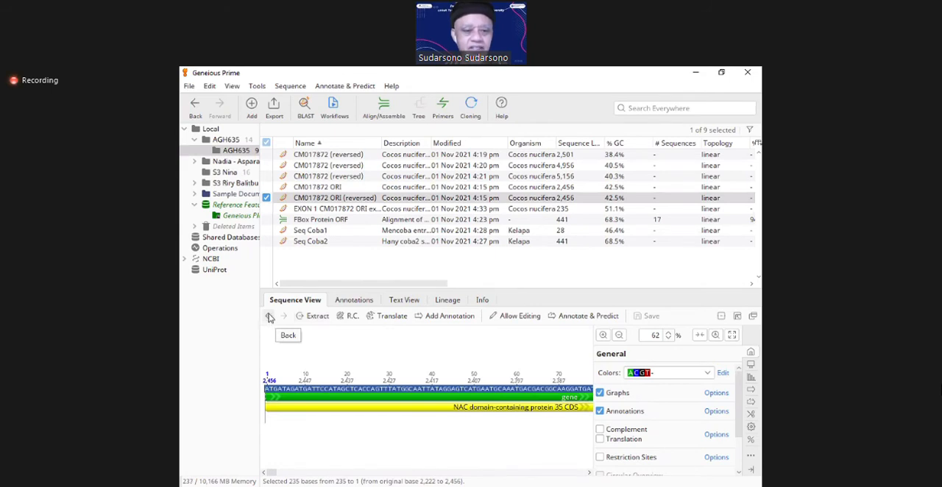
pyautogui.click(312, 318)
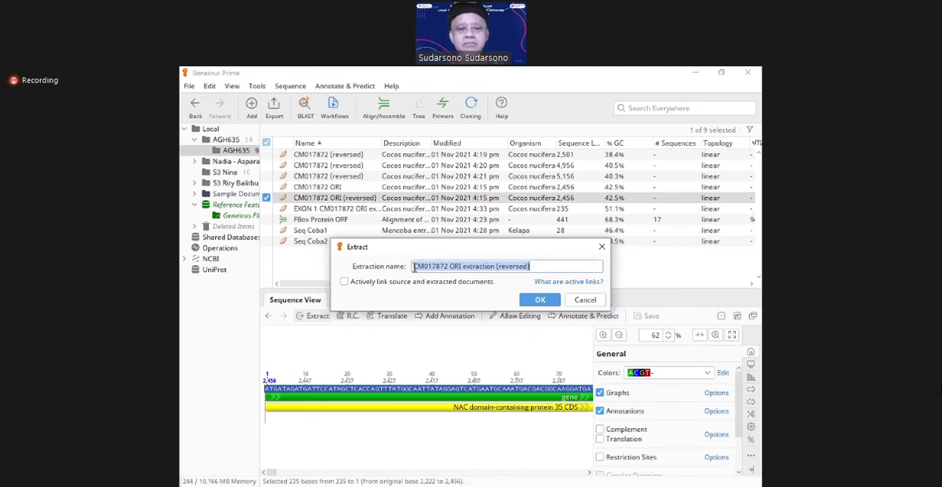
pyautogui.click(414, 268)
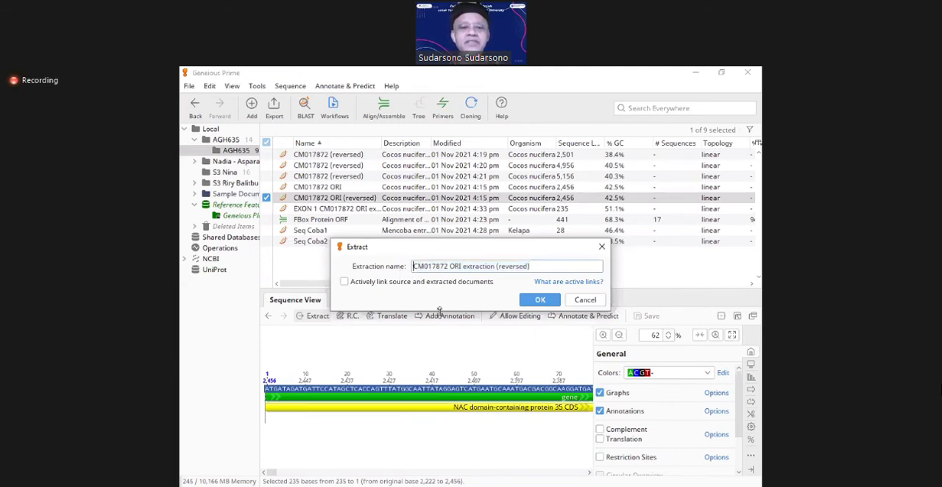
pyautogui.write('Exon ')
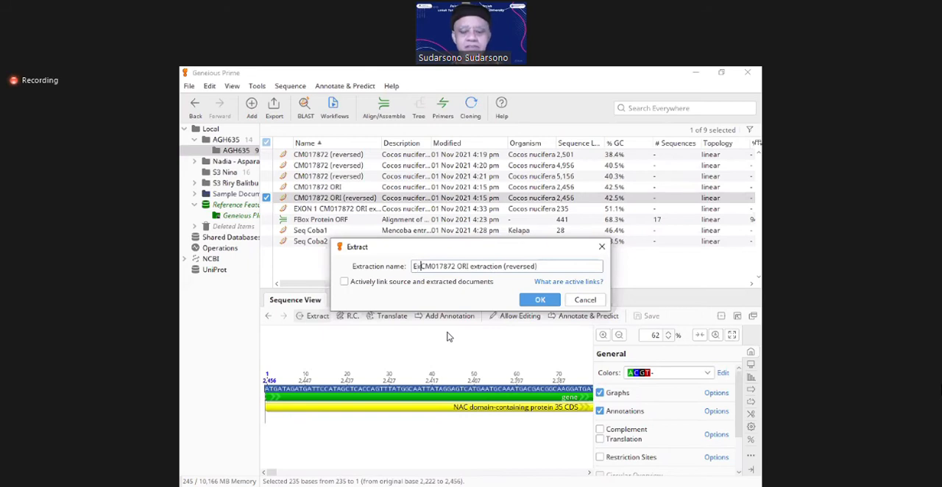
pyautogui.write('1')
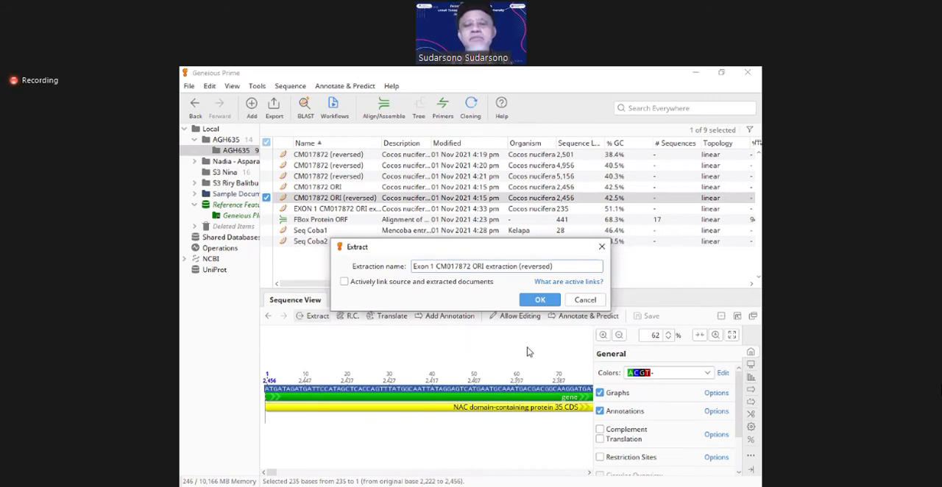
pyautogui.click(593, 301)
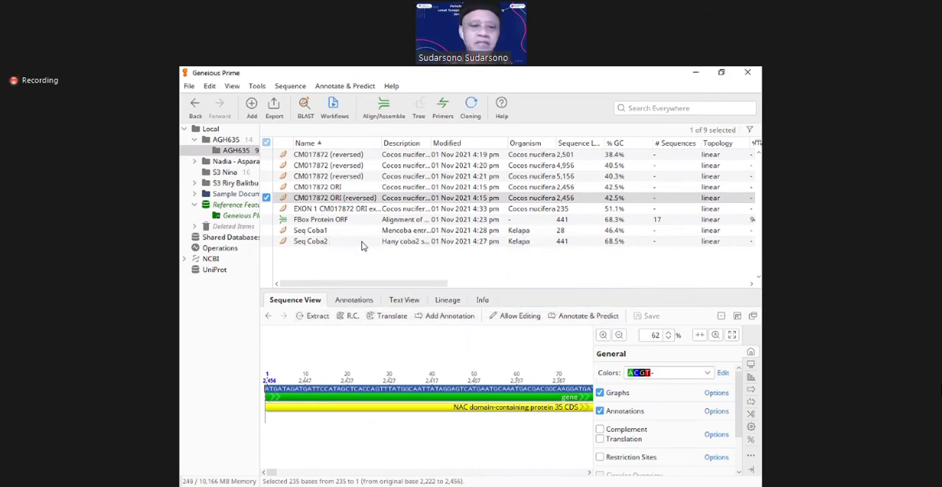
# Step: Open the extracted EXON 1 sequence, select its gene annotation, and inspect the bases beneath it
pyautogui.click(332, 211)
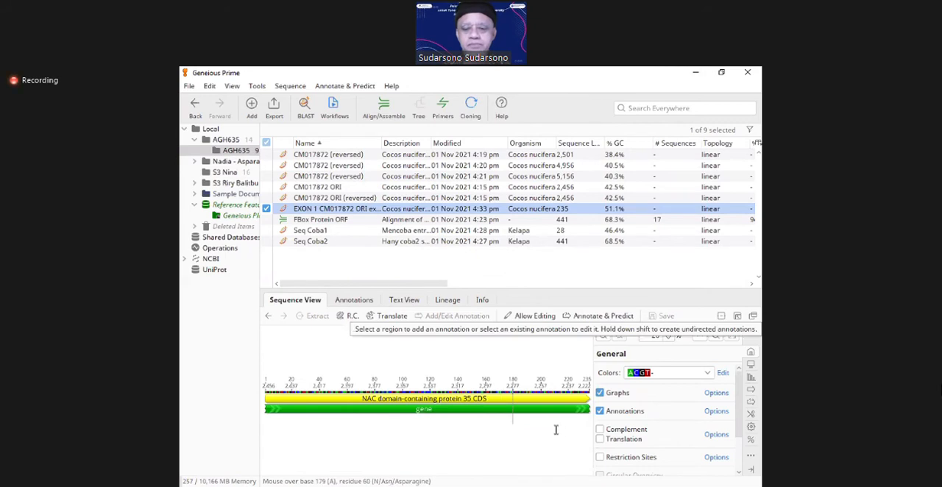
pyautogui.click(505, 415)
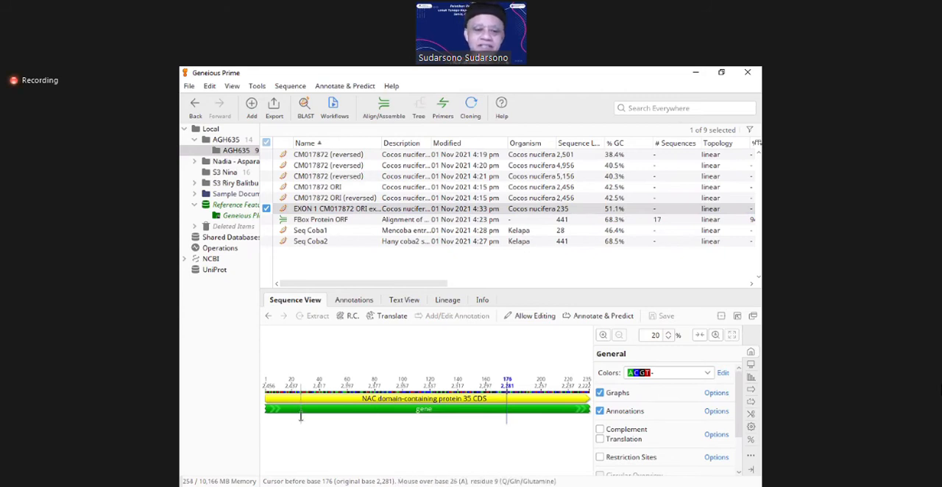
pyautogui.click(269, 411)
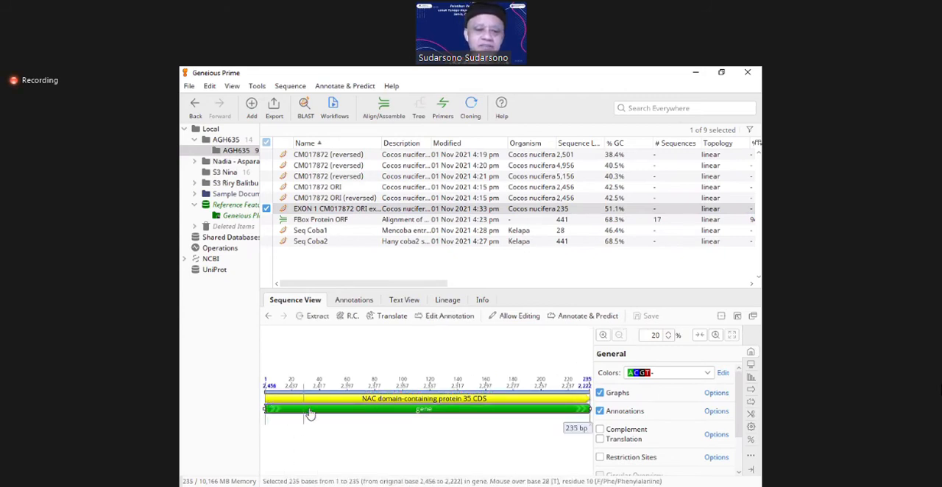
pyautogui.click(602, 335)
pyautogui.click(603, 336)
pyautogui.click(602, 336)
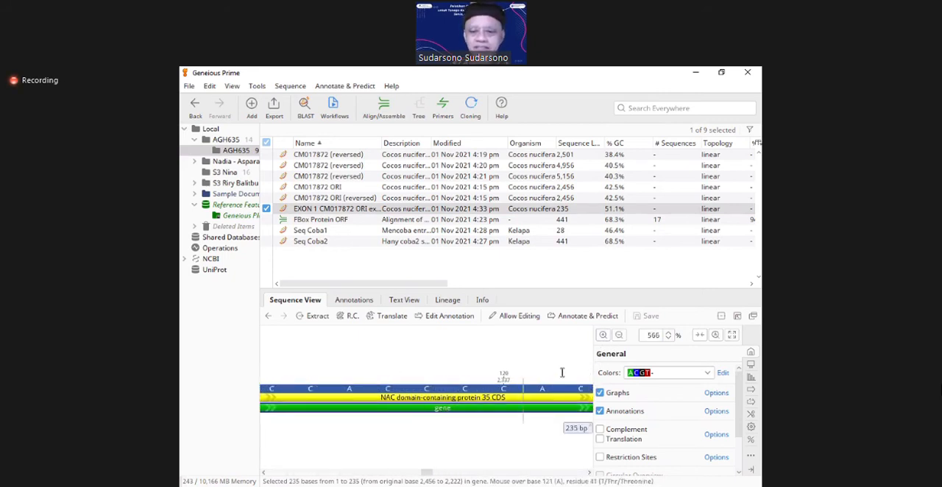
pyautogui.click(619, 335)
pyautogui.click(619, 335)
pyautogui.click(619, 335)
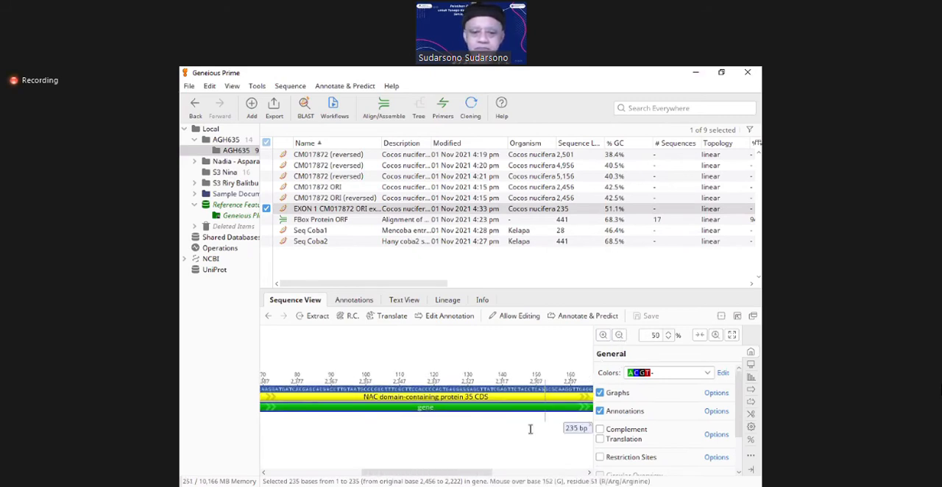
# Step: Place the cursor before base 1 of the EXON 1 sequence and read through its bases to the end
pyautogui.click(279, 391)
pyautogui.press('Home')
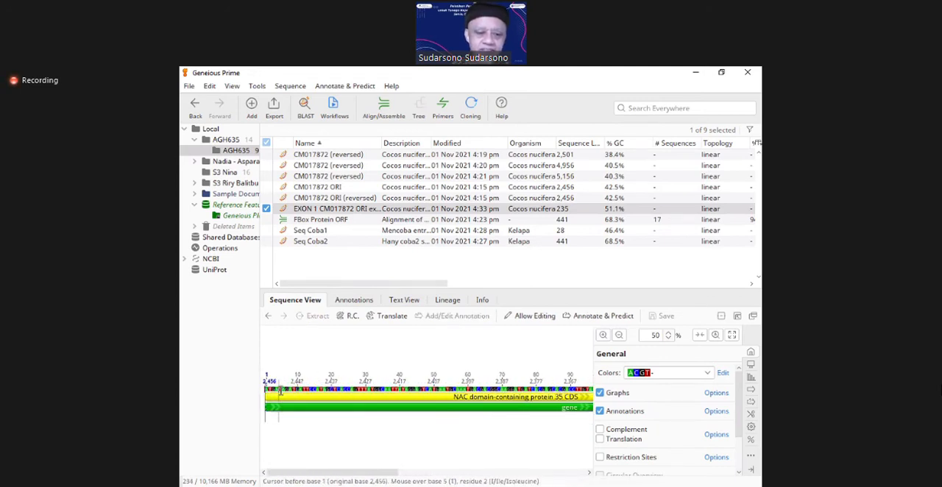
pyautogui.click(603, 336)
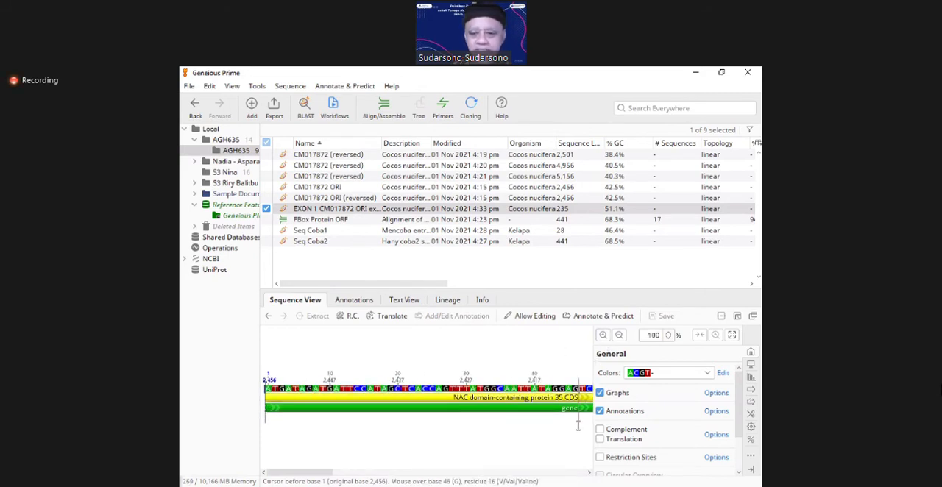
pyautogui.press('Right')
pyautogui.press('Right')
pyautogui.press('Right')
pyautogui.press('Right')
pyautogui.press('Right')
pyautogui.press('Right')
pyautogui.press('Right')
pyautogui.press('Right')
pyautogui.press('Right')
pyautogui.press('Right')
pyautogui.press('Right')
pyautogui.press('Right')
pyautogui.press('Right')
pyautogui.press('Right')
pyautogui.press('Right')
pyautogui.press('Right')
pyautogui.press('Right')
pyautogui.press('Right')
pyautogui.press('Right')
pyautogui.press('Right')
pyautogui.press('Right')
pyautogui.press('Right')
pyautogui.press('Right')
pyautogui.press('Right')
pyautogui.press('Right')
pyautogui.press('Right')
pyautogui.press('Right')
pyautogui.press('Right')
pyautogui.press('Right')
pyautogui.press('Right')
pyautogui.press('Right')
pyautogui.press('Right')
pyautogui.press('Right')
pyautogui.press('Right')
pyautogui.press('Right')
pyautogui.press('Right')
pyautogui.press('Right')
pyautogui.press('Right')
pyautogui.press('Right')
pyautogui.press('Right')
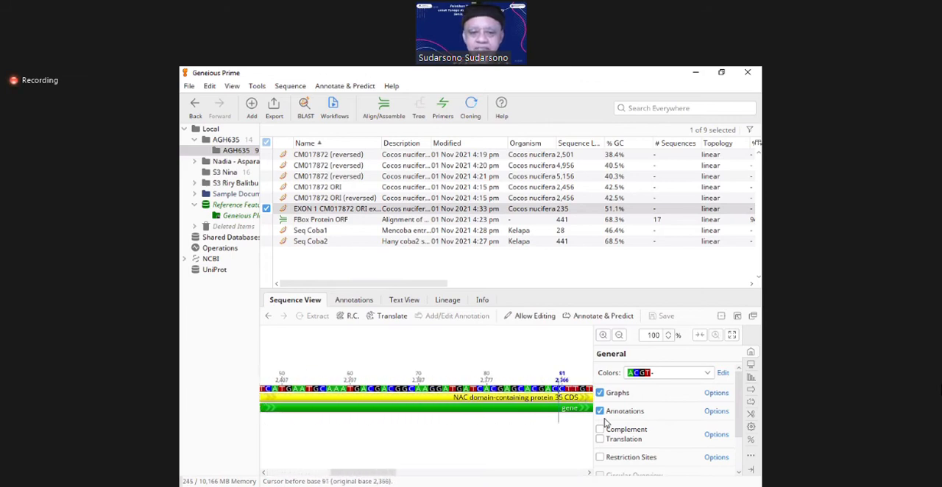
pyautogui.press('Right')
pyautogui.press('Right')
pyautogui.press('Right')
pyautogui.press('Right')
pyautogui.press('Right')
pyautogui.press('Right')
pyautogui.press('Right')
pyautogui.press('Right')
pyautogui.press('Right')
pyautogui.press('Right')
pyautogui.press('Right')
pyautogui.press('Right')
pyautogui.press('Right')
pyautogui.press('Right')
pyautogui.press('Right')
pyautogui.press('Right')
pyautogui.press('Right')
pyautogui.press('Right')
pyautogui.press('Right')
pyautogui.press('Right')
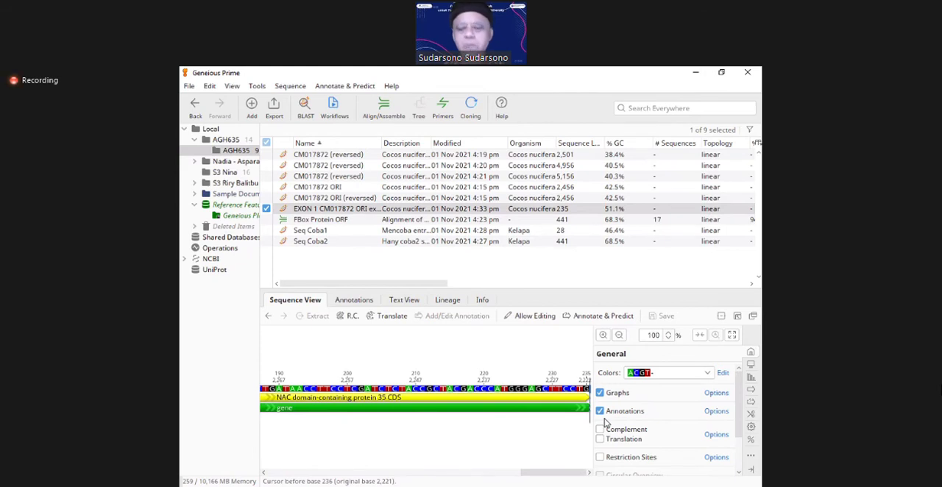
# Step: Reopen CM017872 ORI (reversed), check the interval details of the NAC domain-containing protein 35 CDS, and select that annotation
pyautogui.click(330, 199)
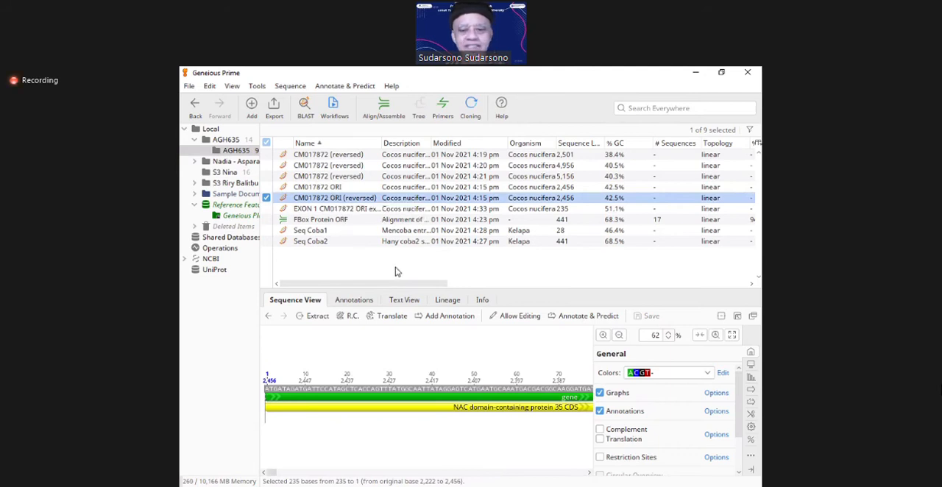
pyautogui.click(619, 336)
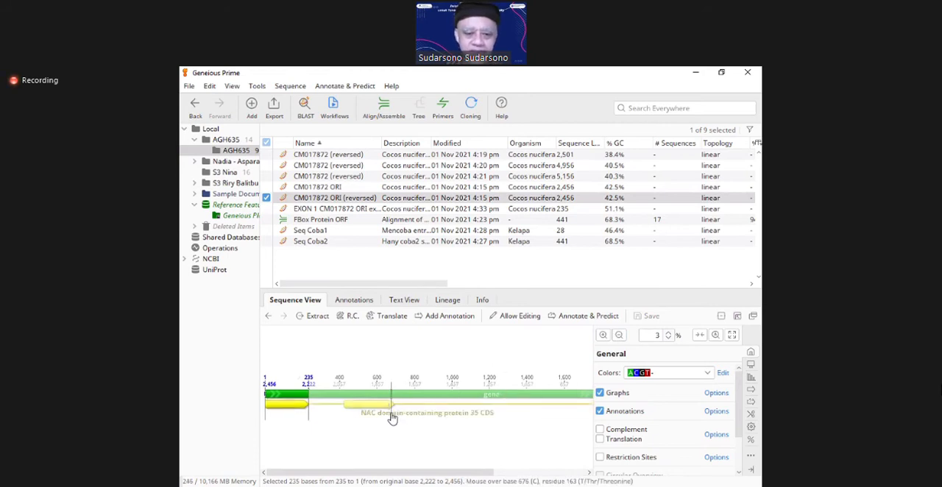
pyautogui.moveTo(391, 417)
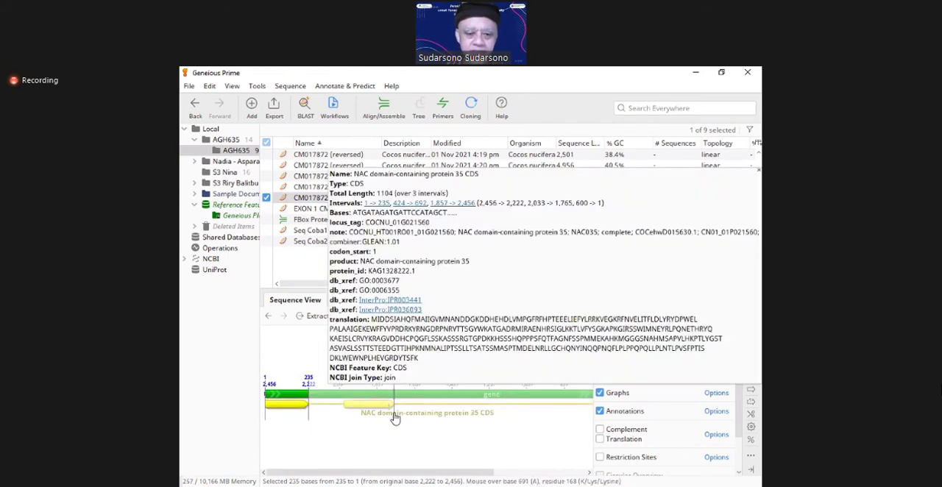
pyautogui.click(395, 417)
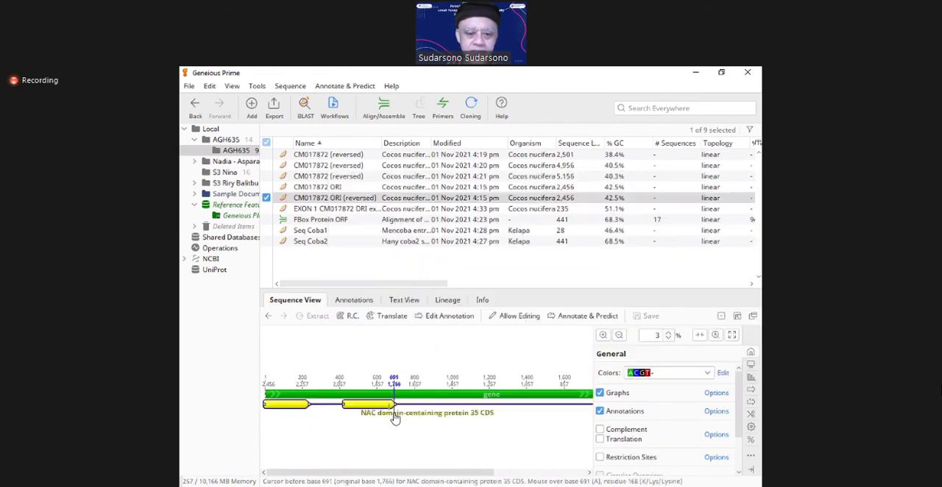
# Step: Place the cursor before base 424 of CM017872 ORI (reversed), exactly at the start of the second CDS interval
pyautogui.click(602, 336)
pyautogui.click(601, 339)
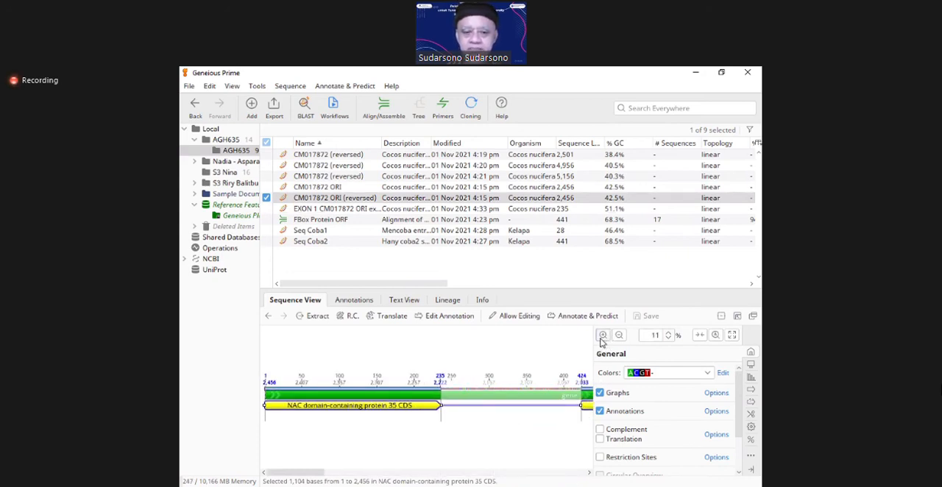
pyautogui.click(602, 337)
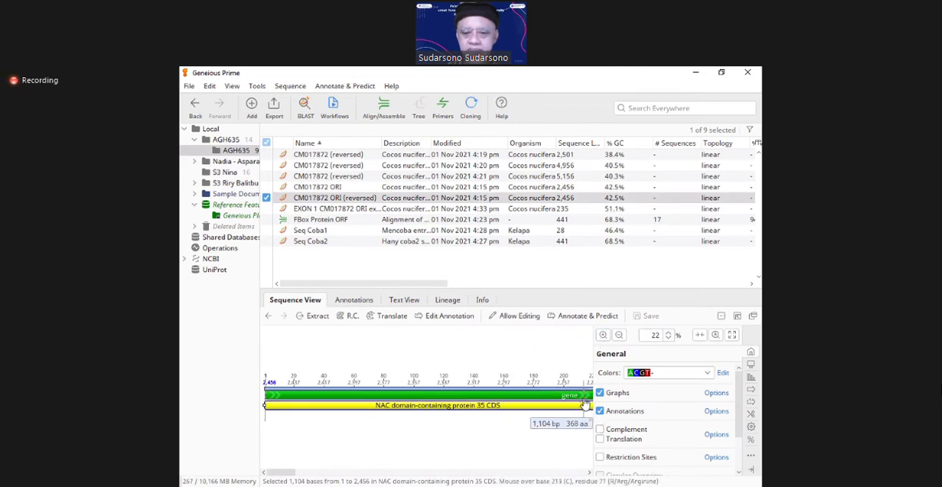
pyautogui.click(618, 336)
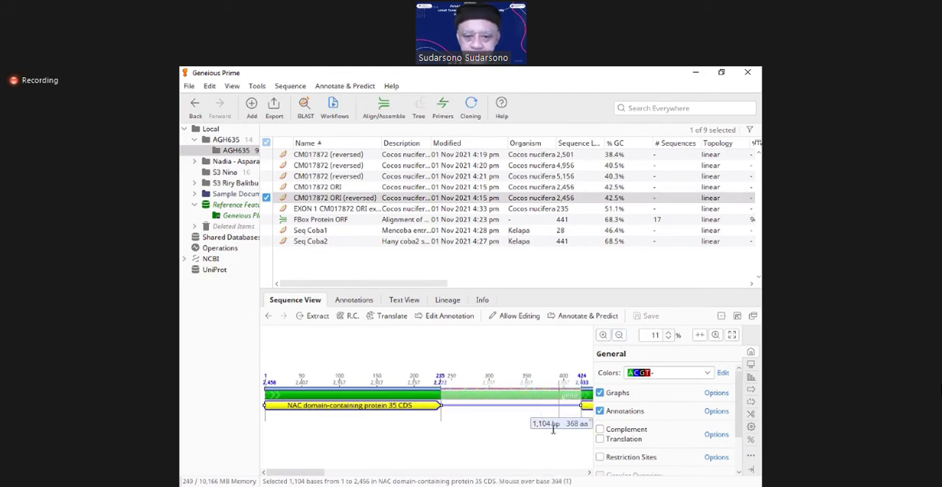
pyautogui.press('Right')
pyautogui.press('Right')
pyautogui.press('Right')
pyautogui.press('Right')
pyautogui.press('Right')
pyautogui.press('Right')
pyautogui.press('Right')
pyautogui.press('Right')
pyautogui.press('Right')
pyautogui.press('Right')
pyautogui.press('Right')
pyautogui.press('Right')
pyautogui.press('Right')
pyautogui.press('Right')
pyautogui.press('Right')
pyautogui.press('Right')
pyautogui.press('Right')
pyautogui.press('Right')
pyautogui.press('Right')
pyautogui.press('Right')
pyautogui.press('Right')
pyautogui.press('Right')
pyautogui.press('Right')
pyautogui.press('Right')
pyautogui.press('Right')
pyautogui.press('Right')
pyautogui.press('Right')
pyautogui.press('Right')
pyautogui.press('Right')
pyautogui.press('Right')
pyautogui.press('Right')
pyautogui.press('Right')
pyautogui.press('Right')
pyautogui.press('Right')
pyautogui.press('Right')
pyautogui.press('Right')
pyautogui.press('Right')
pyautogui.press('Right')
pyautogui.press('Right')
pyautogui.press('Right')
pyautogui.press('Right')
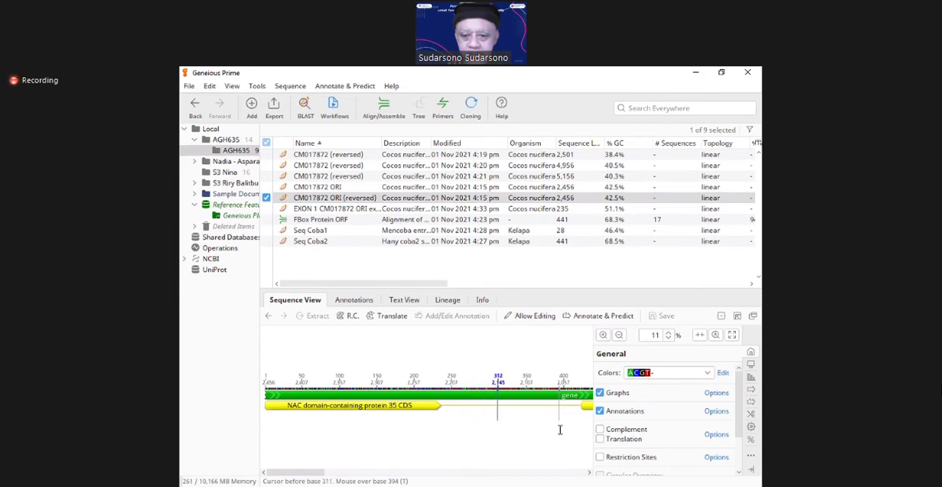
pyautogui.press('Right')
pyautogui.press('Right')
pyautogui.press('Right')
pyautogui.press('Right')
pyautogui.press('Right')
pyautogui.press('Right')
pyautogui.press('Right')
pyautogui.press('Right')
pyautogui.press('Right')
pyautogui.press('Right')
pyautogui.press('Right')
pyautogui.press('Right')
pyautogui.press('Right')
pyautogui.press('Right')
pyautogui.press('Right')
pyautogui.press('Right')
pyautogui.press('Right')
pyautogui.press('Right')
pyautogui.press('Right')
pyautogui.press('Right')
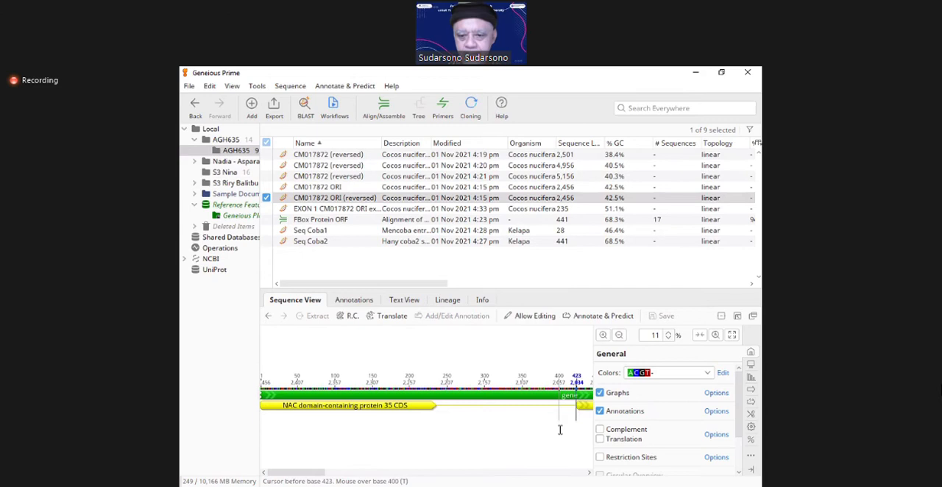
pyautogui.click(602, 336)
pyautogui.click(602, 335)
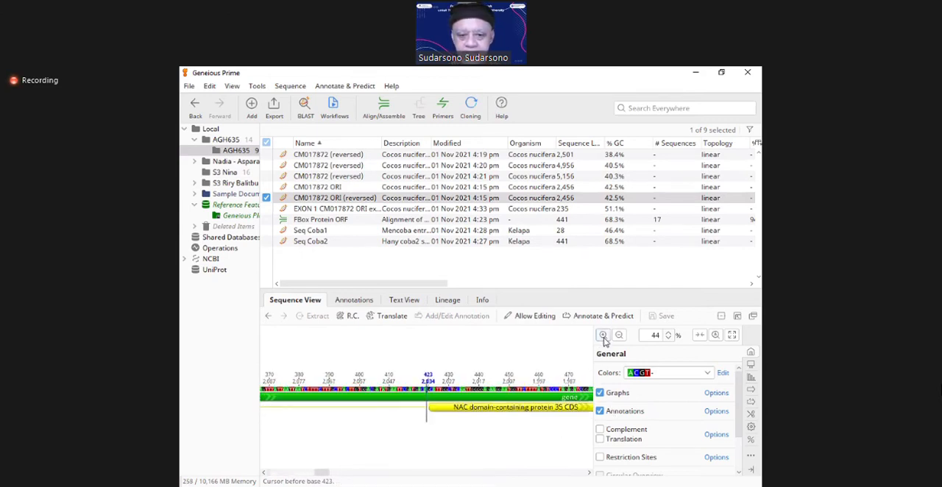
pyautogui.click(601, 335)
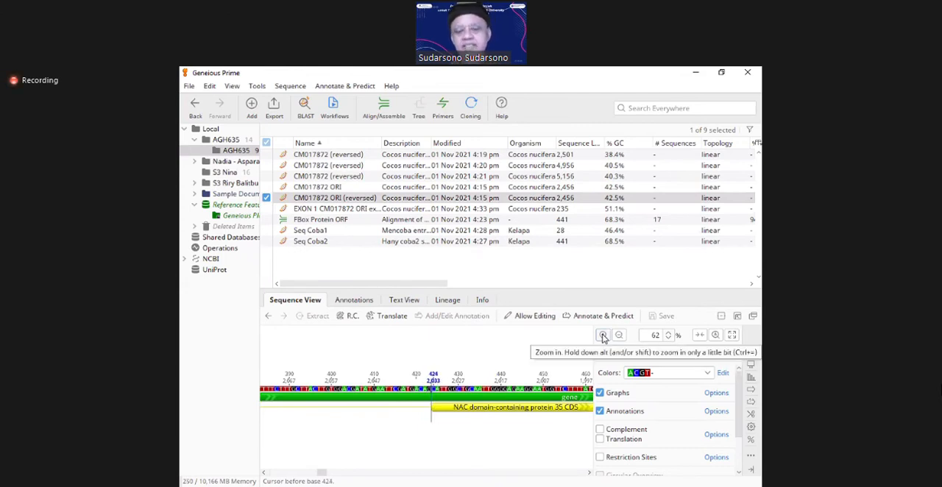
# Step: Select the whole second CDS interval at base level, from base 424 to base 692
pyautogui.hotkey('shift', 'Right')
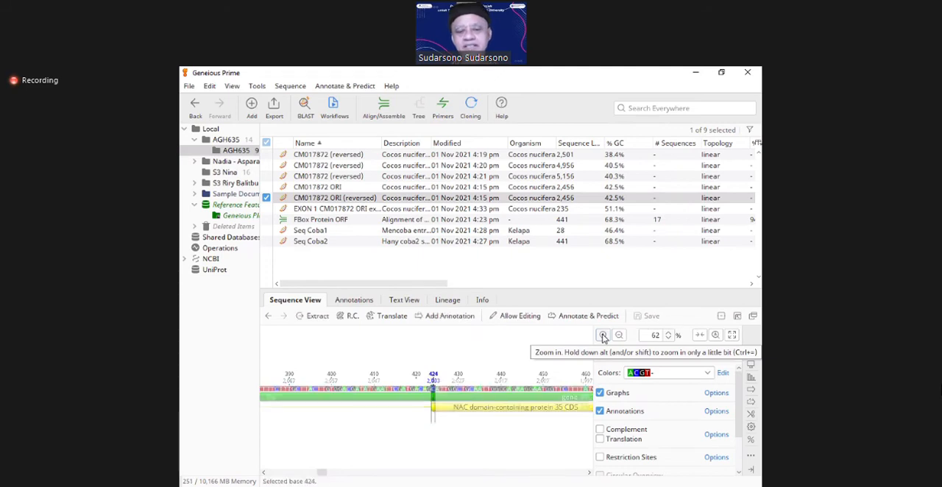
pyautogui.hotkey('shift', 'Right')
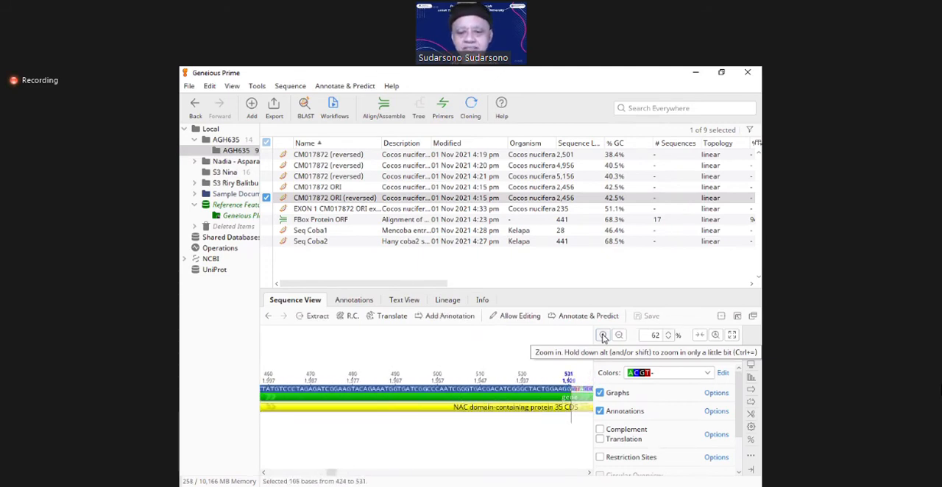
pyautogui.hotkey('shift', 'Right')
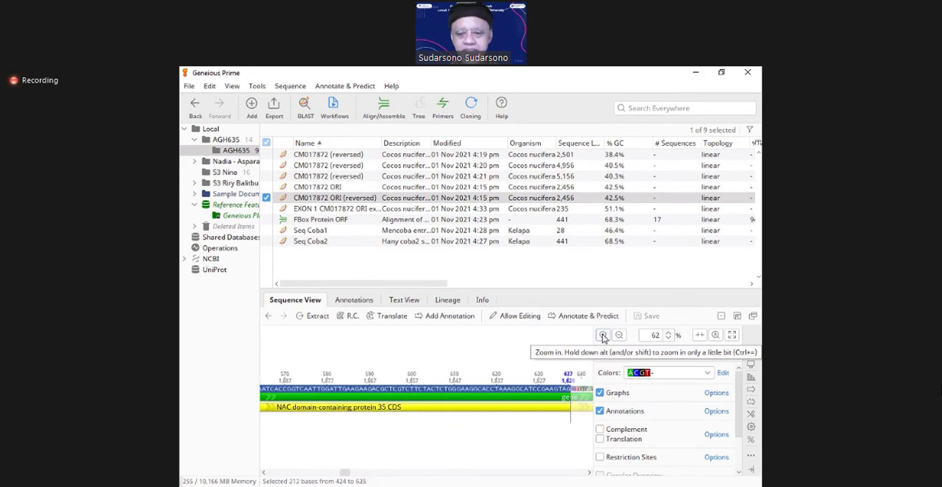
pyautogui.hotkey('shift', 'Left')
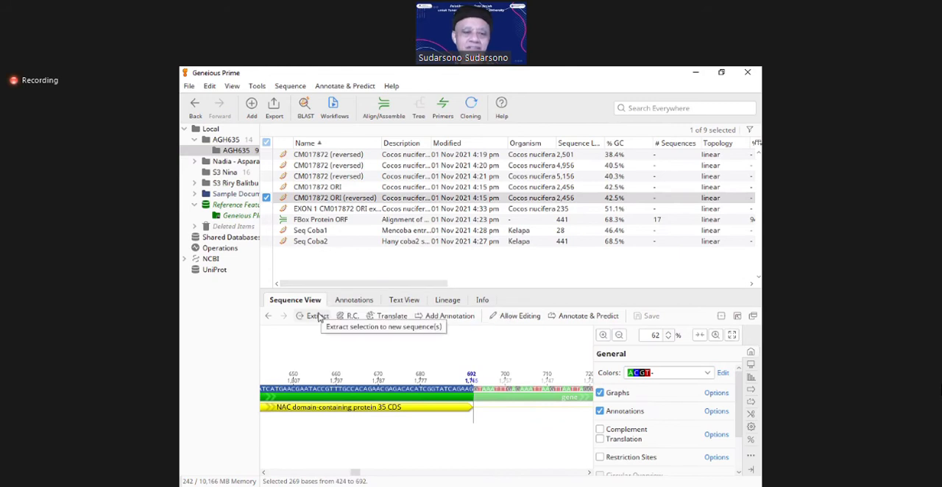
# Step: Extract the selected bases to a new document named "Exon 2 CM017872 ORI extraction (reversed)"
pyautogui.click(317, 317)
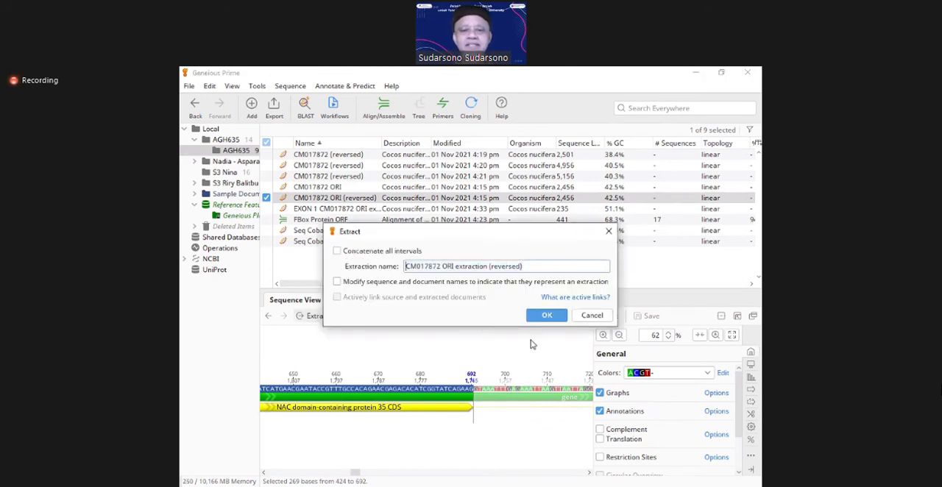
pyautogui.write('Exon 2')
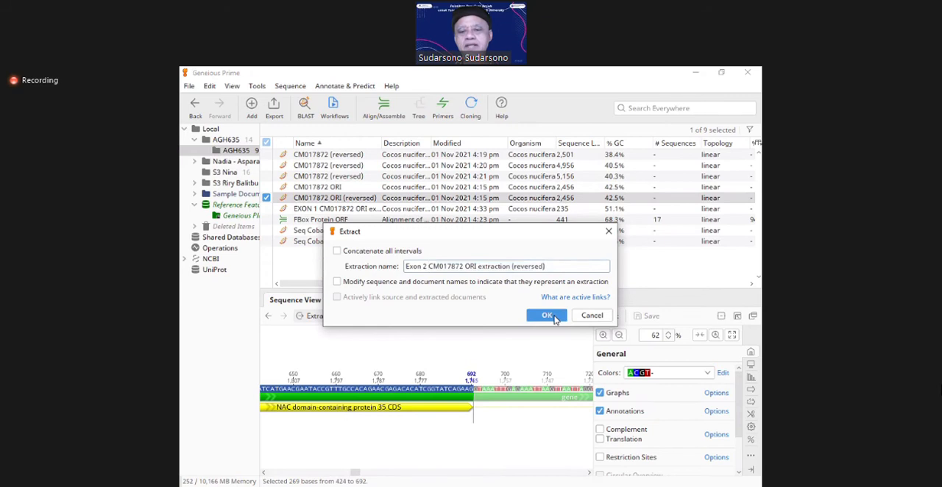
pyautogui.click(547, 316)
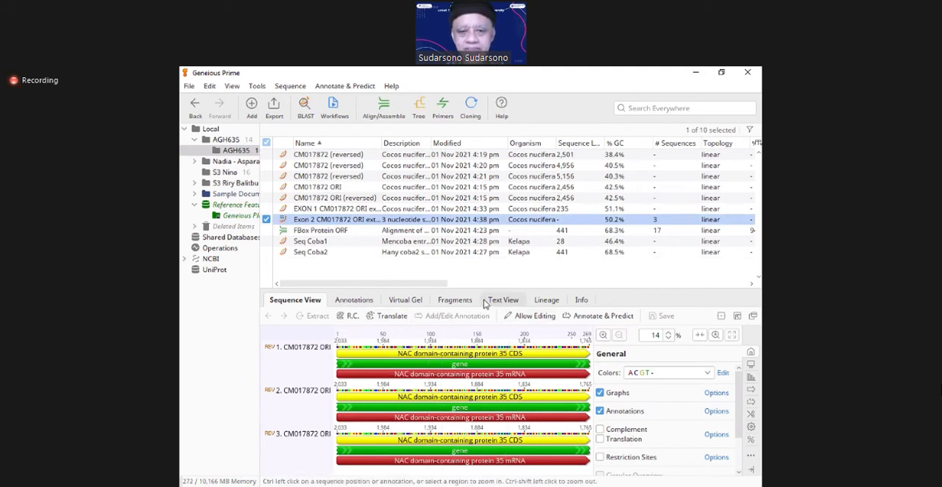
# Step: Reopen CM017872 ORI (reversed) and place the cursor before base 1,857, exactly at the start of the third CDS interval
pyautogui.click(349, 203)
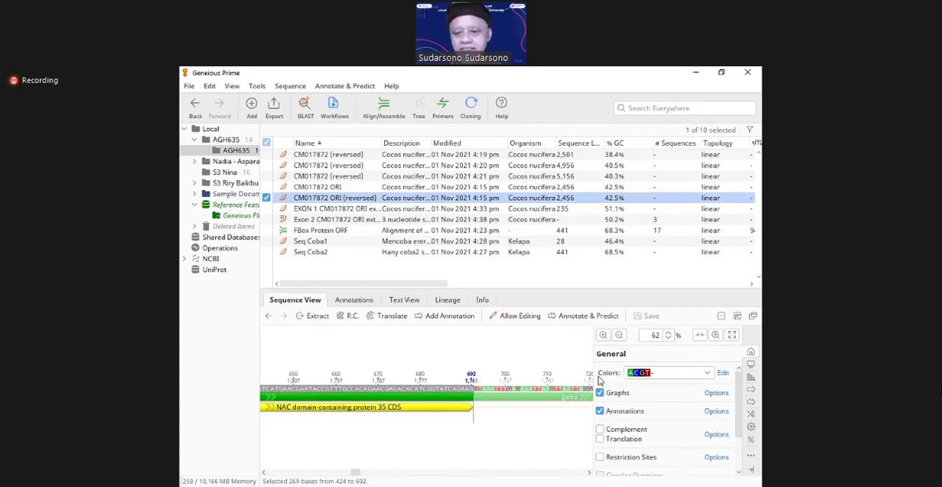
pyautogui.click(620, 335)
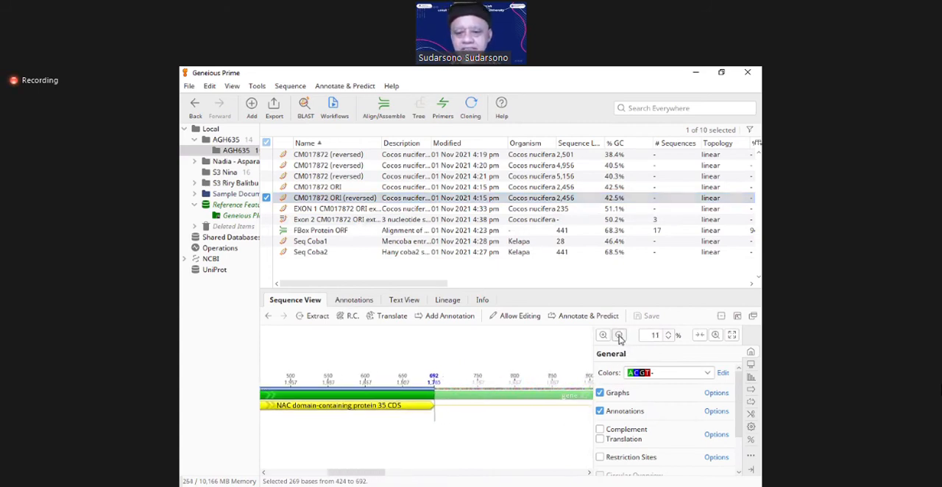
pyautogui.click(619, 337)
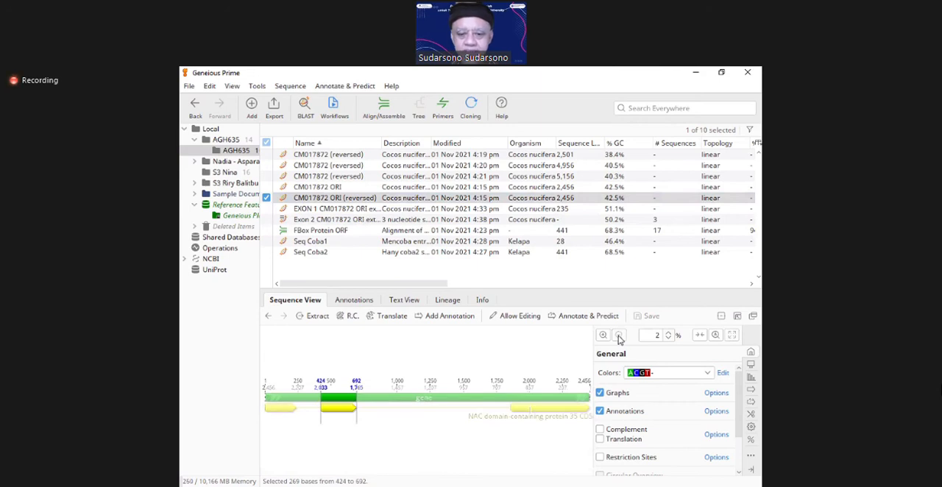
pyautogui.click(511, 423)
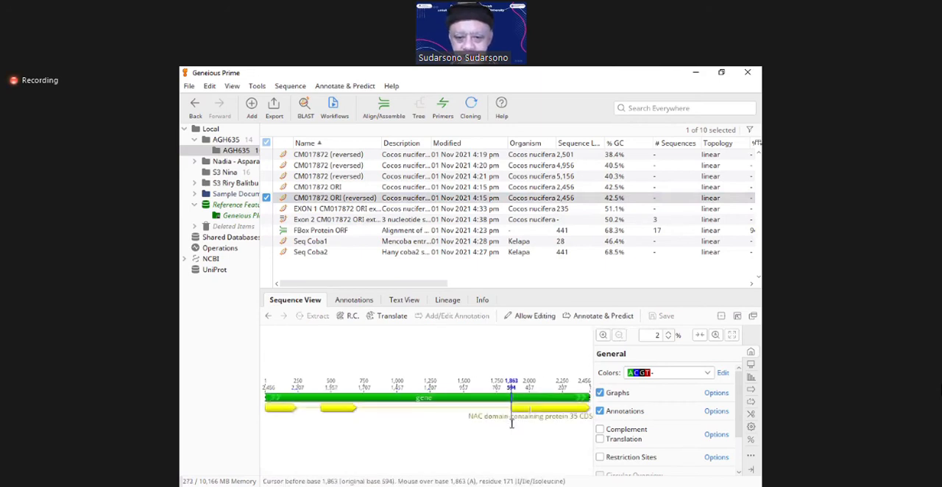
pyautogui.press('Left')
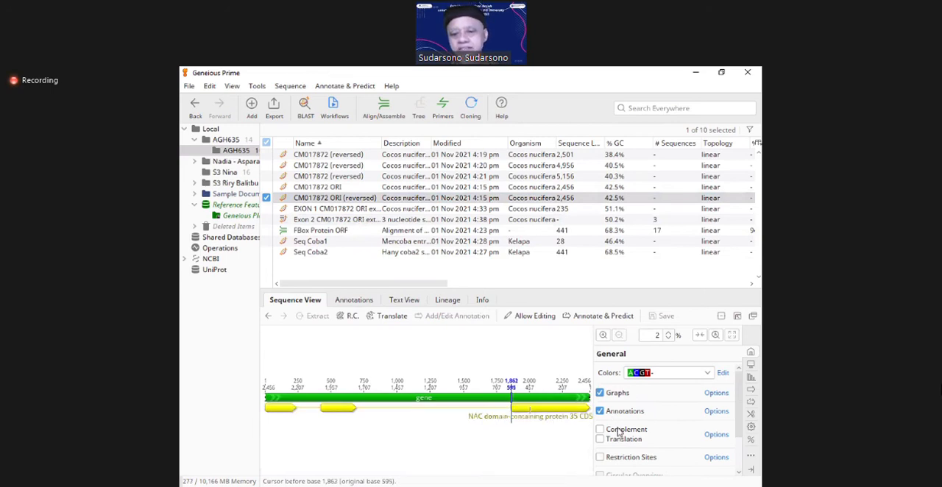
pyautogui.click(602, 336)
pyautogui.click(603, 335)
pyautogui.click(603, 336)
pyautogui.click(603, 335)
pyautogui.click(603, 336)
pyautogui.press('Left')
pyautogui.press('Left')
pyautogui.press('Left')
pyautogui.press('Left')
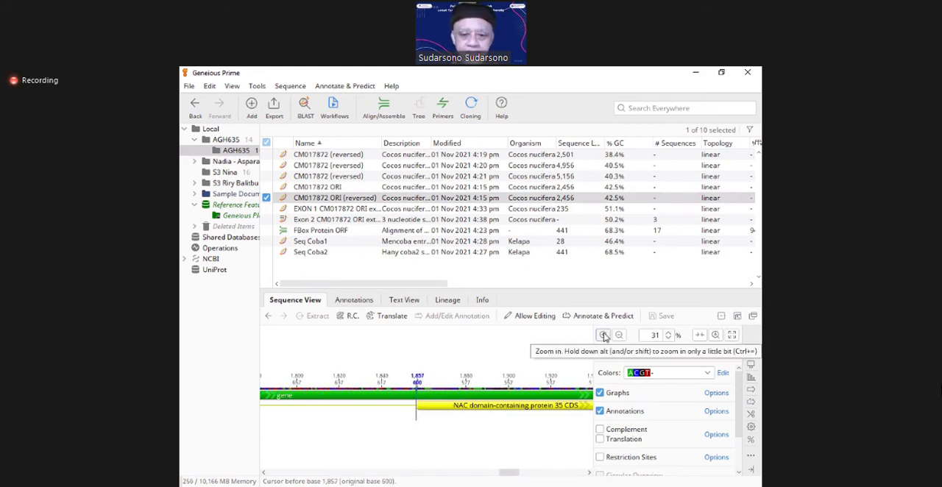
pyautogui.click(603, 336)
pyautogui.click(603, 337)
pyautogui.click(603, 336)
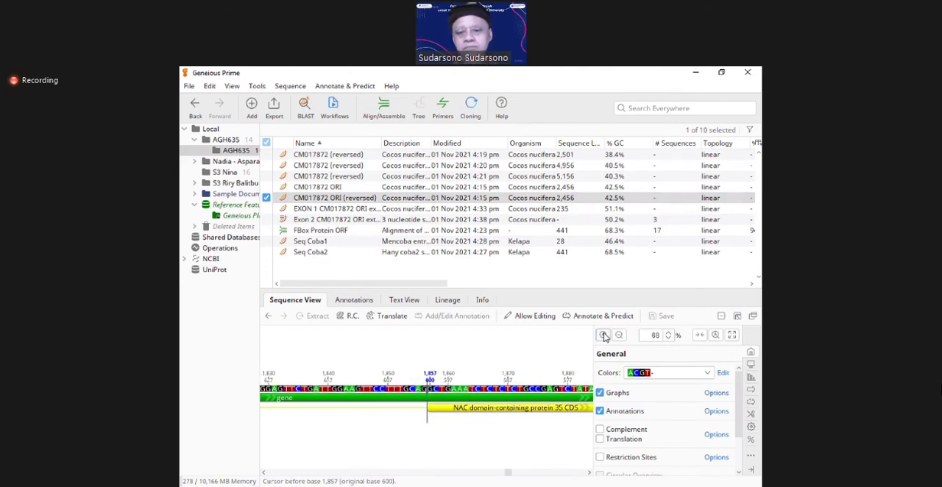
# Step: Select the whole third CDS interval at base level, from base 1,857 to base 2,456
pyautogui.hotkey('shift', 'Right')
pyautogui.hotkey('shift', 'Right')
pyautogui.hotkey('shift', 'Right')
pyautogui.hotkey('shift', 'Right')
pyautogui.hotkey('shift', 'Right')
pyautogui.hotkey('shift', 'Right')
pyautogui.hotkey('shift', 'Right')
pyautogui.hotkey('shift', 'Right')
pyautogui.hotkey('shift', 'Right')
pyautogui.hotkey('shift', 'Right')
pyautogui.hotkey('shift', 'Right')
pyautogui.hotkey('shift', 'Right')
pyautogui.hotkey('shift', 'Right')
pyautogui.hotkey('shift', 'Right')
pyautogui.hotkey('shift', 'Right')
pyautogui.hotkey('shift', 'Right')
pyautogui.hotkey('shift', 'Right')
pyautogui.hotkey('shift', 'Right')
pyautogui.hotkey('shift', 'Right')
pyautogui.hotkey('shift', 'Right')
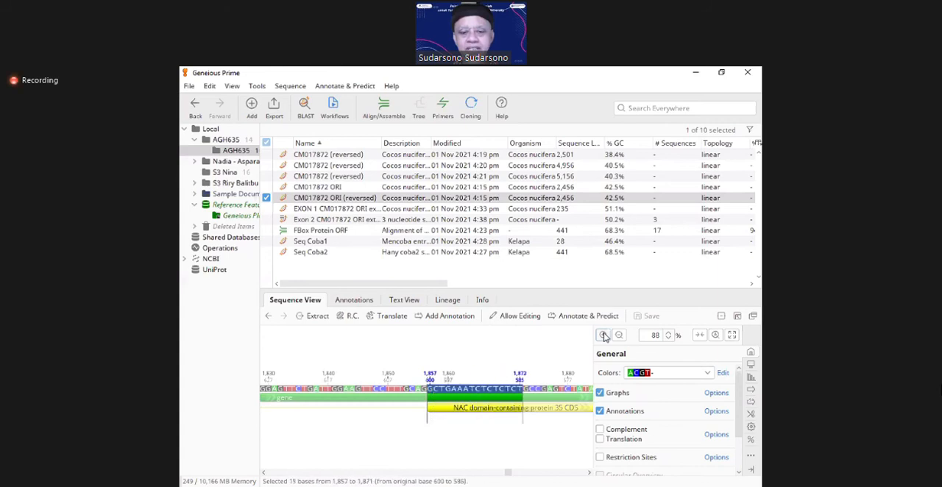
pyautogui.hotkey('shift', 'Right')
pyautogui.hotkey('shift', 'Right')
pyautogui.hotkey('shift', 'Right')
pyautogui.hotkey('shift', 'Right')
pyautogui.hotkey('shift', 'Right')
pyautogui.hotkey('shift', 'Right')
pyautogui.hotkey('shift', 'Right')
pyautogui.hotkey('shift', 'Right')
pyautogui.hotkey('shift', 'Right')
pyautogui.hotkey('shift', 'Right')
pyautogui.hotkey('shift', 'Right')
pyautogui.hotkey('shift', 'Right')
pyautogui.hotkey('shift', 'Right')
pyautogui.hotkey('shift', 'Right')
pyautogui.hotkey('shift', 'Right')
pyautogui.hotkey('shift', 'Right')
pyautogui.hotkey('shift', 'Right')
pyautogui.hotkey('shift', 'Right')
pyautogui.hotkey('shift', 'Right')
pyautogui.hotkey('shift', 'Right')
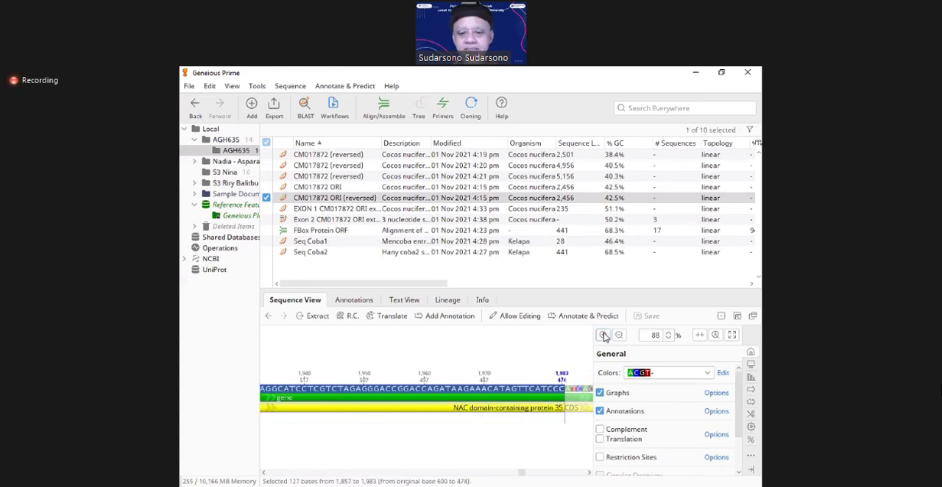
pyautogui.hotkey('shift', 'Right')
pyautogui.hotkey('shift', 'Right')
pyautogui.hotkey('shift', 'Right')
pyautogui.hotkey('shift', 'Right')
pyautogui.hotkey('shift', 'Right')
pyautogui.hotkey('shift', 'Right')
pyautogui.hotkey('shift', 'Right')
pyautogui.hotkey('shift', 'Right')
pyautogui.hotkey('shift', 'Right')
pyautogui.hotkey('shift', 'Right')
pyautogui.hotkey('shift', 'Right')
pyautogui.hotkey('shift', 'Right')
pyautogui.hotkey('shift', 'Right')
pyautogui.hotkey('shift', 'Right')
pyautogui.hotkey('shift', 'Right')
pyautogui.hotkey('shift', 'Right')
pyautogui.hotkey('shift', 'Right')
pyautogui.hotkey('shift', 'Right')
pyautogui.hotkey('shift', 'Right')
pyautogui.hotkey('shift', 'Right')
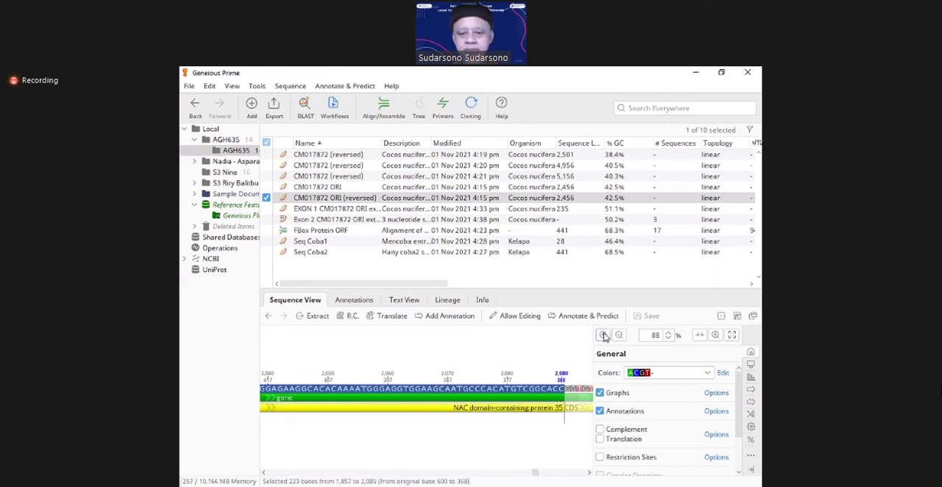
pyautogui.hotkey('shift', 'Right')
pyautogui.hotkey('shift', 'Right')
pyautogui.hotkey('shift', 'Right')
pyautogui.hotkey('shift', 'Right')
pyautogui.hotkey('shift', 'Right')
pyautogui.hotkey('shift', 'Right')
pyautogui.hotkey('shift', 'Right')
pyautogui.hotkey('shift', 'Right')
pyautogui.hotkey('shift', 'Right')
pyautogui.hotkey('shift', 'Right')
pyautogui.hotkey('shift', 'Right')
pyautogui.hotkey('shift', 'Right')
pyautogui.hotkey('shift', 'Right')
pyautogui.hotkey('shift', 'Right')
pyautogui.hotkey('shift', 'Right')
pyautogui.hotkey('shift', 'Right')
pyautogui.hotkey('shift', 'Right')
pyautogui.hotkey('shift', 'Right')
pyautogui.hotkey('shift', 'Right')
pyautogui.hotkey('shift', 'Right')
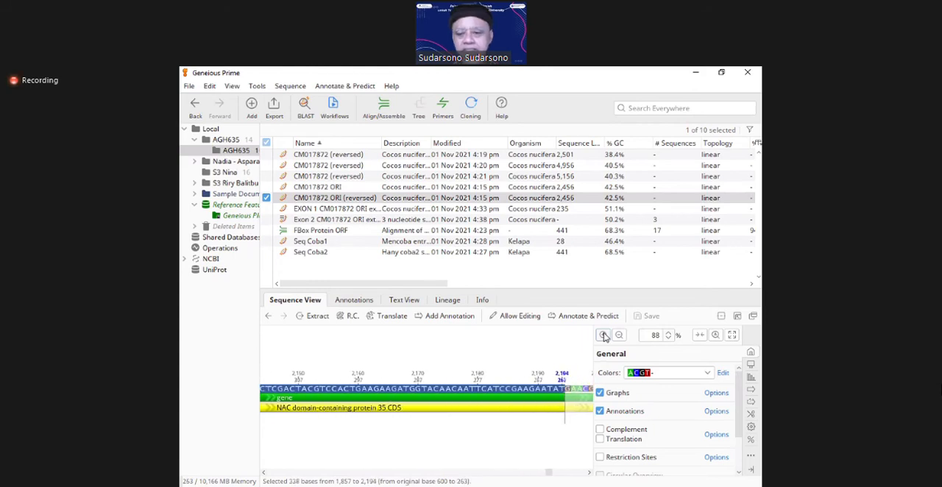
pyautogui.hotkey('shift', 'Right')
pyautogui.hotkey('shift', 'Right')
pyautogui.hotkey('shift', 'Right')
pyautogui.hotkey('shift', 'Right')
pyautogui.hotkey('shift', 'Right')
pyautogui.hotkey('shift', 'Right')
pyautogui.hotkey('shift', 'Right')
pyautogui.hotkey('shift', 'Right')
pyautogui.hotkey('shift', 'Right')
pyautogui.hotkey('shift', 'Right')
pyautogui.hotkey('shift', 'Right')
pyautogui.hotkey('shift', 'Right')
pyautogui.hotkey('shift', 'Right')
pyautogui.hotkey('shift', 'Right')
pyautogui.hotkey('shift', 'Right')
pyautogui.hotkey('shift', 'Right')
pyautogui.hotkey('shift', 'Right')
pyautogui.hotkey('shift', 'Right')
pyautogui.hotkey('shift', 'Right')
pyautogui.hotkey('shift', 'Right')
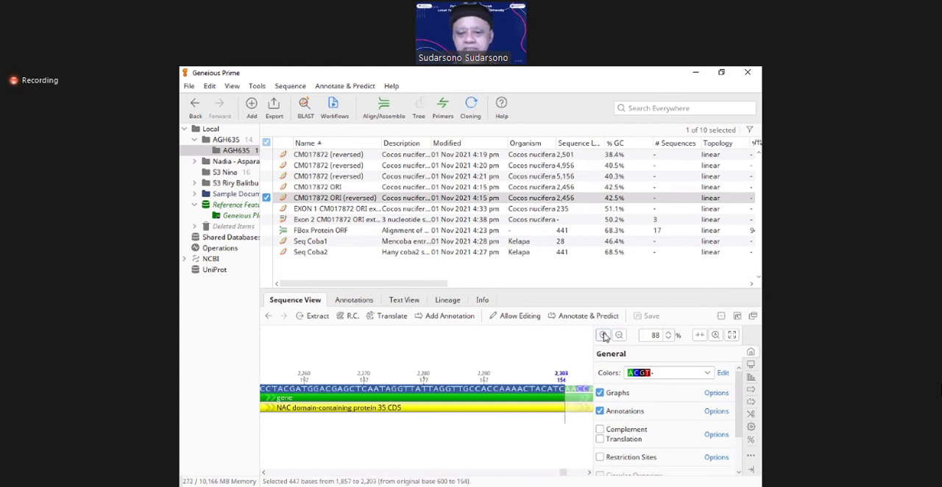
pyautogui.hotkey('shift', 'Right')
pyautogui.hotkey('shift', 'Right')
pyautogui.hotkey('shift', 'Right')
pyautogui.hotkey('shift', 'Right')
pyautogui.hotkey('shift', 'Right')
pyautogui.hotkey('shift', 'Right')
pyautogui.hotkey('shift', 'Right')
pyautogui.hotkey('shift', 'Right')
pyautogui.hotkey('shift', 'Right')
pyautogui.hotkey('shift', 'Right')
pyautogui.hotkey('shift', 'Right')
pyautogui.hotkey('shift', 'Right')
pyautogui.hotkey('shift', 'Right')
pyautogui.hotkey('shift', 'Right')
pyautogui.hotkey('shift', 'Right')
pyautogui.hotkey('shift', 'Right')
pyautogui.hotkey('shift', 'Right')
pyautogui.hotkey('shift', 'Right')
pyautogui.hotkey('shift', 'Right')
pyautogui.hotkey('shift', 'Right')
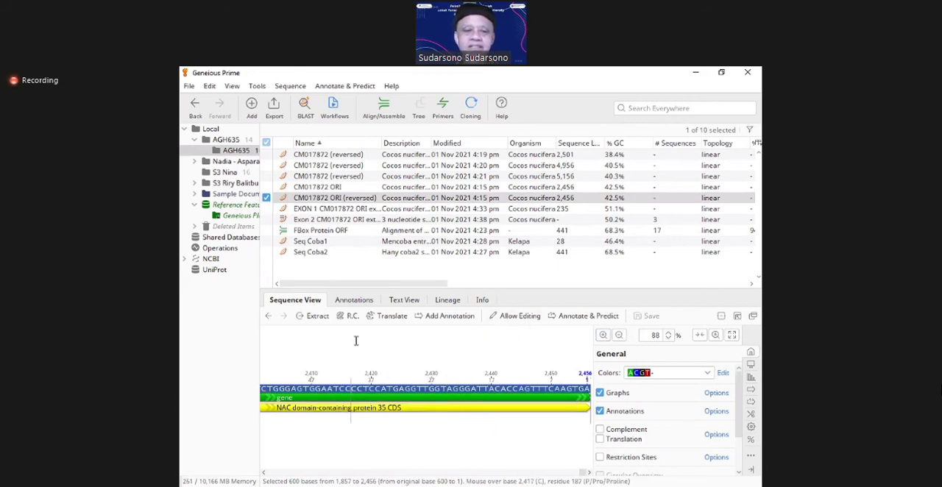
# Step: Extract the selected bases to a new document and rename it "EXON 3 CM017872 ORI extraction (reversed)"
pyautogui.click(309, 316)
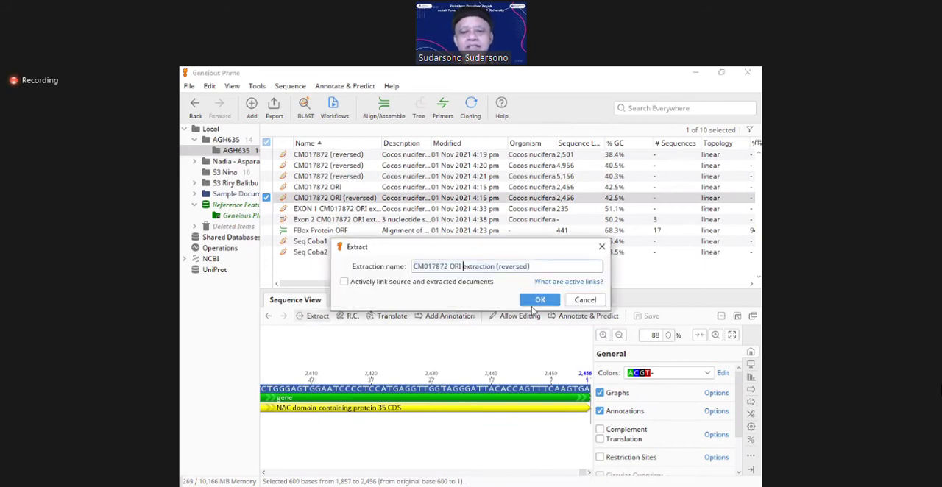
pyautogui.click(534, 301)
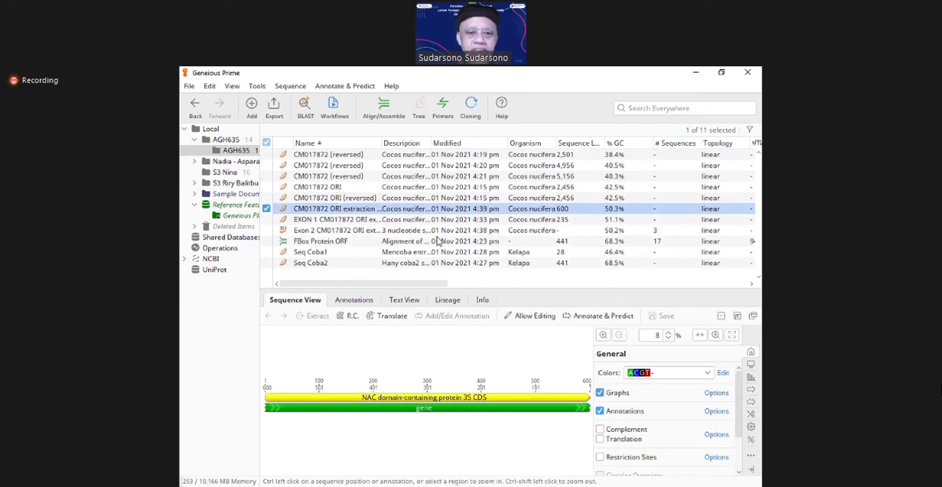
pyautogui.click(366, 210)
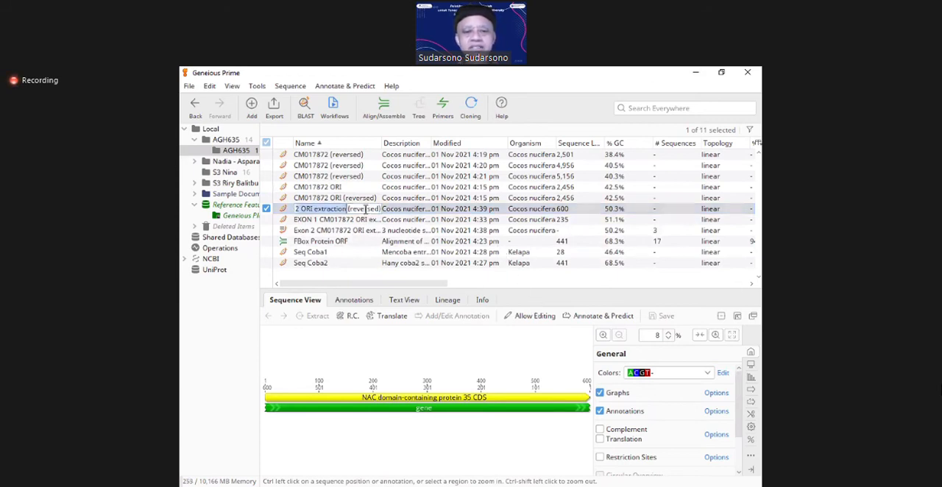
pyautogui.press('Home')
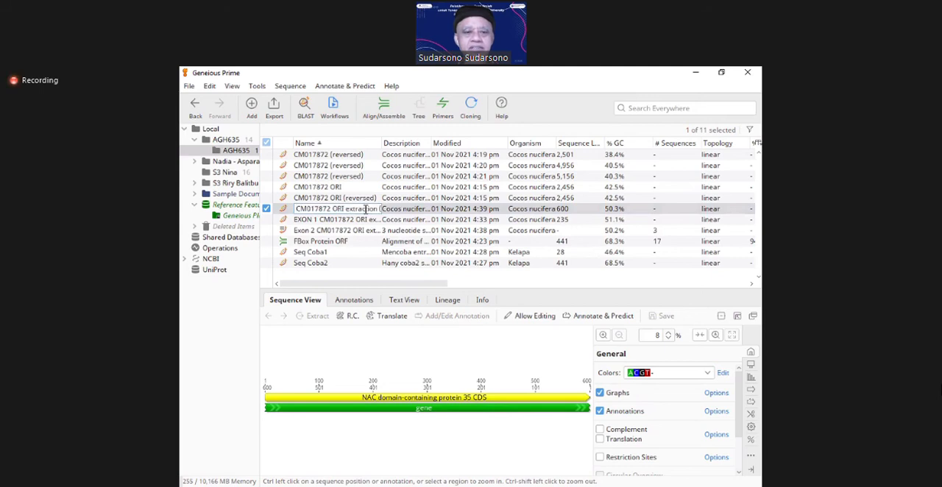
pyautogui.write('EXON ')
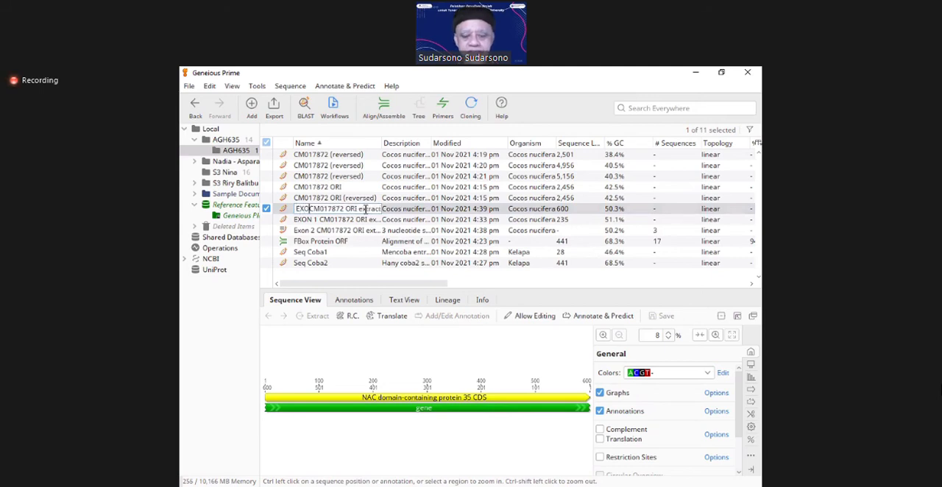
pyautogui.write('3')
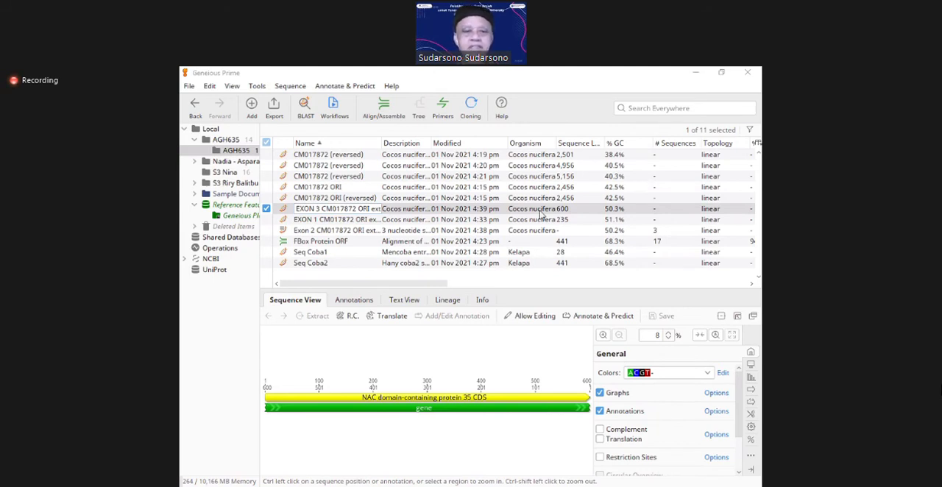
pyautogui.click(403, 266)
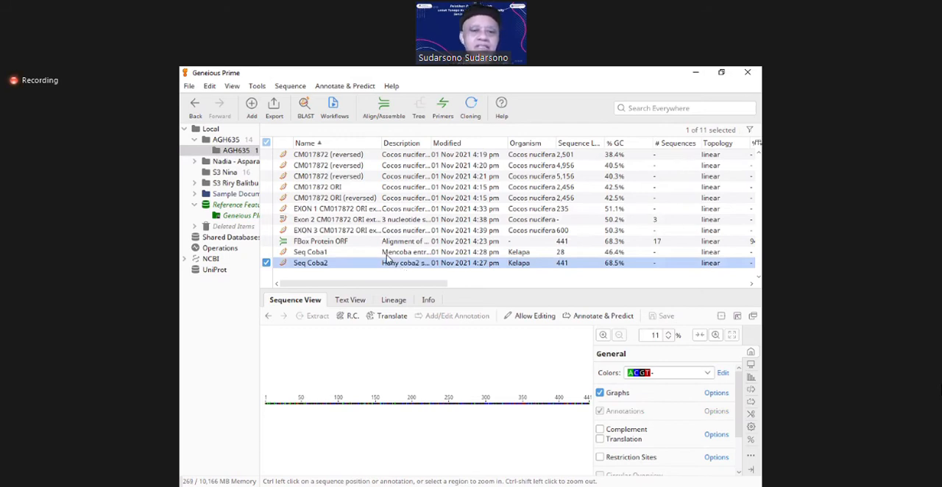
# Step: Rename the Exon 2 extraction with its first word in capitals, as "EXON 2 CM017872 ORI extraction (reversed)"
pyautogui.click(338, 221)
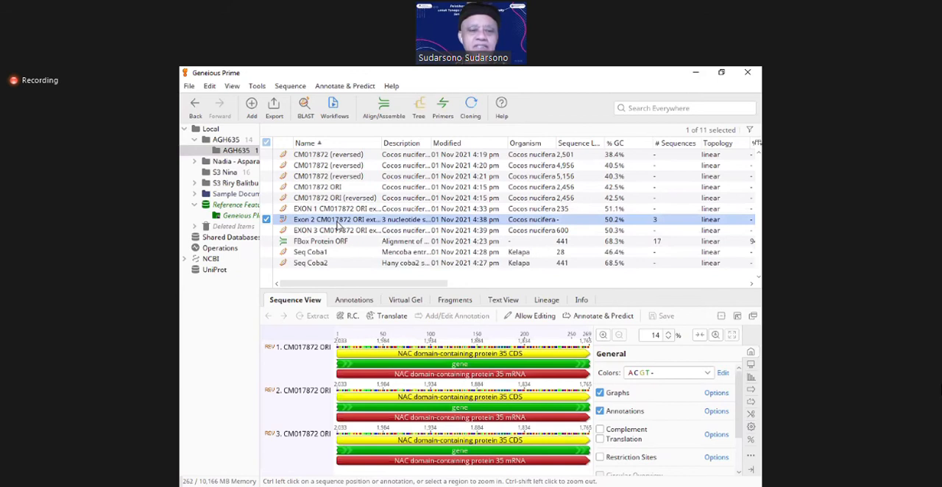
pyautogui.click(338, 221)
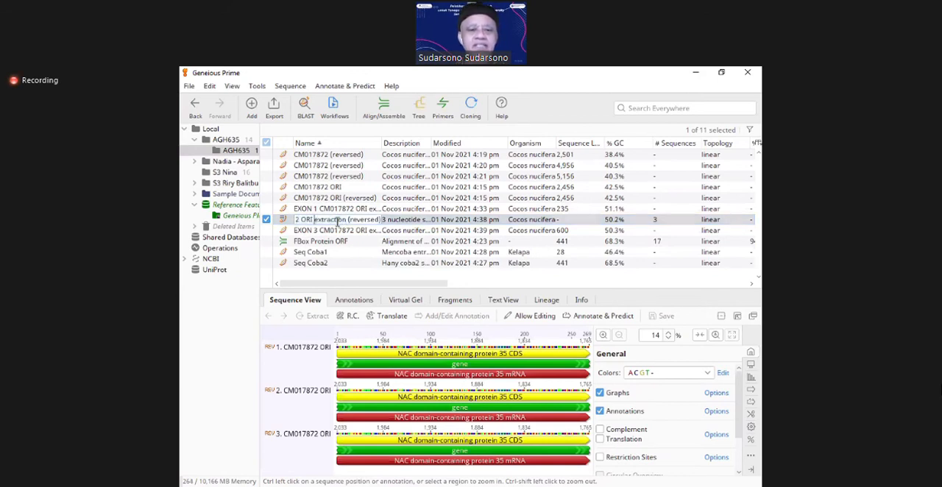
pyautogui.press('Home')
pyautogui.hotkey('shift', 'Right')
pyautogui.hotkey('shift', 'Right')
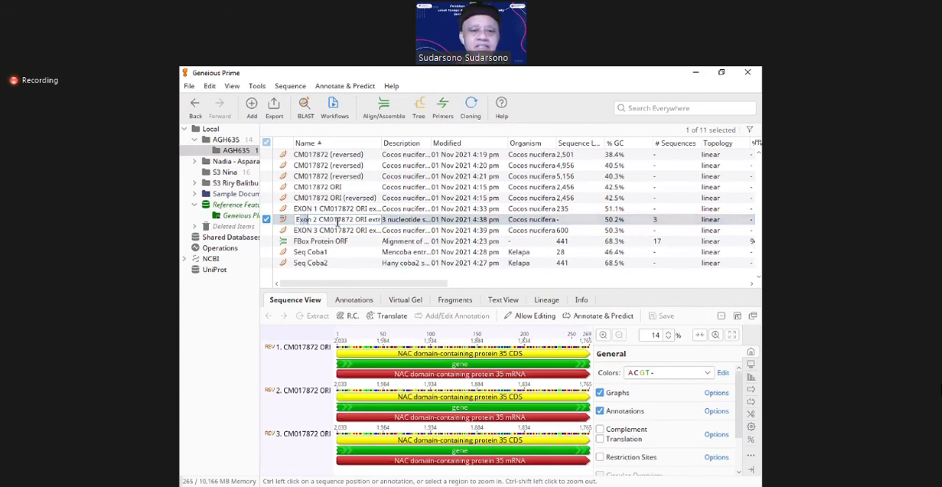
pyautogui.write('XON')
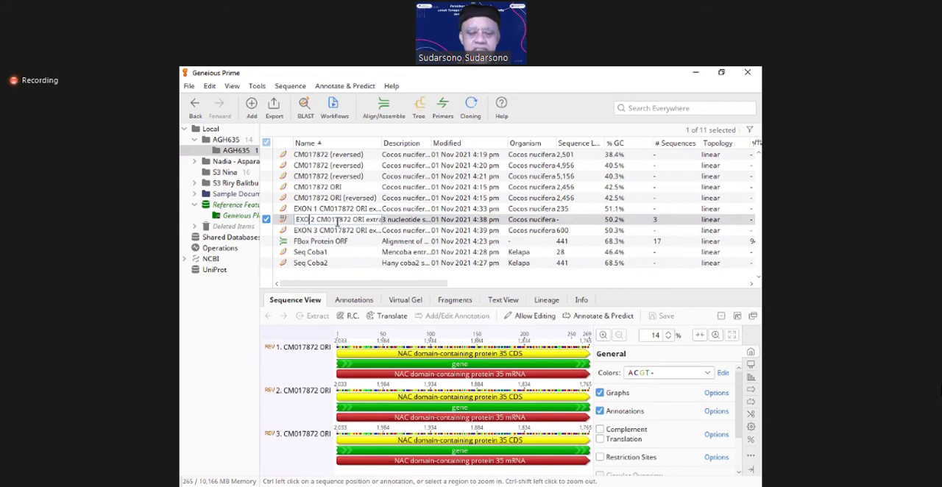
pyautogui.click(346, 252)
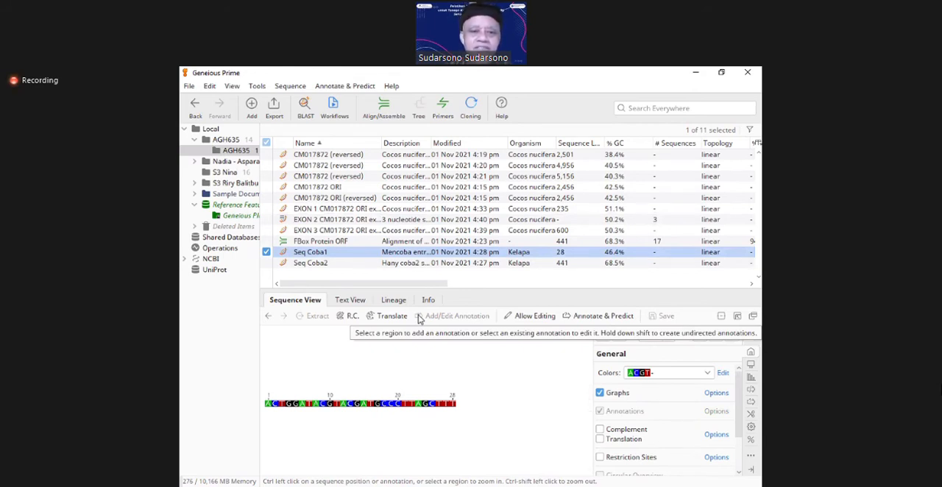
# Step: Review the three CDS intervals along the full length of CM017872 ORI (reversed) and clear the base selection
pyautogui.click(343, 198)
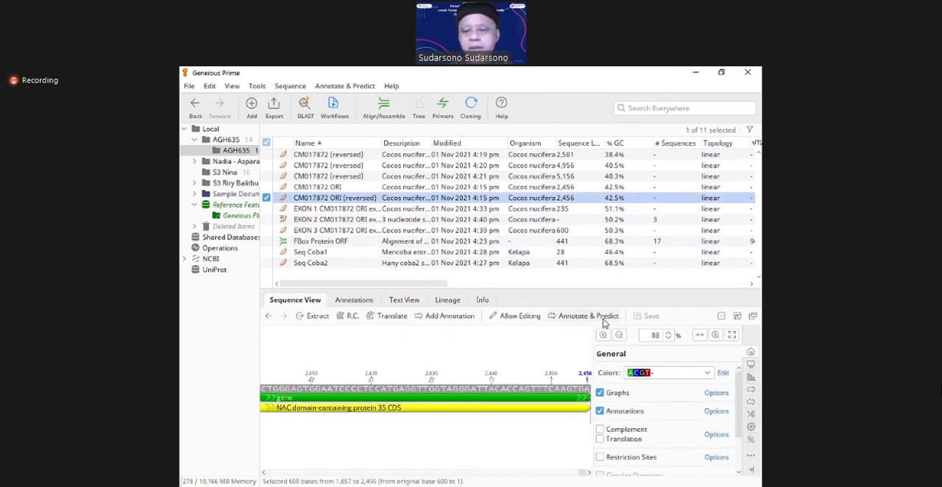
pyautogui.click(618, 336)
pyautogui.click(619, 335)
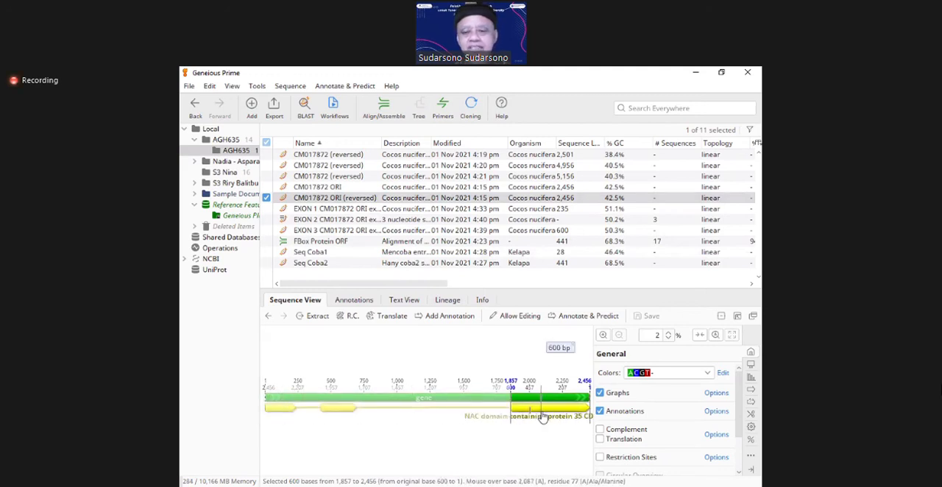
pyautogui.click(476, 430)
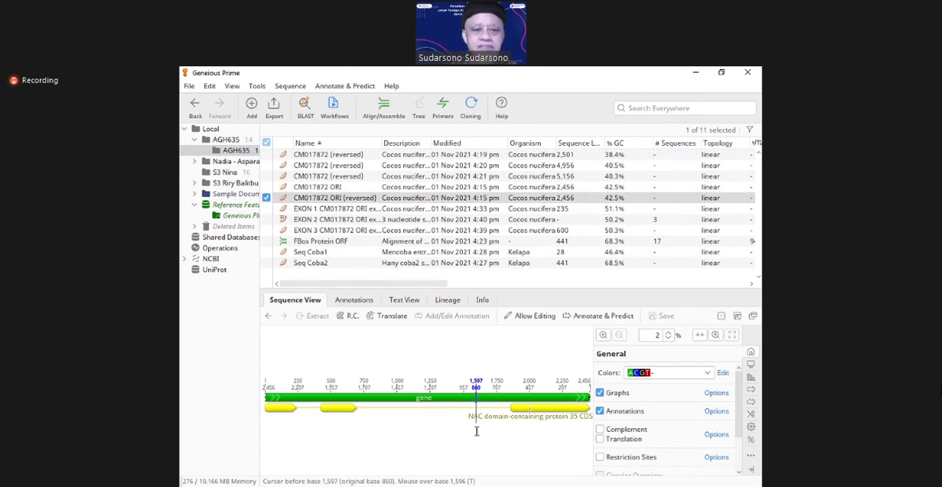
# Step: Delete the two duplicate CM017872 ORI sequences from the EXON 2 extraction, save the changes and reopen that document
pyautogui.click(328, 221)
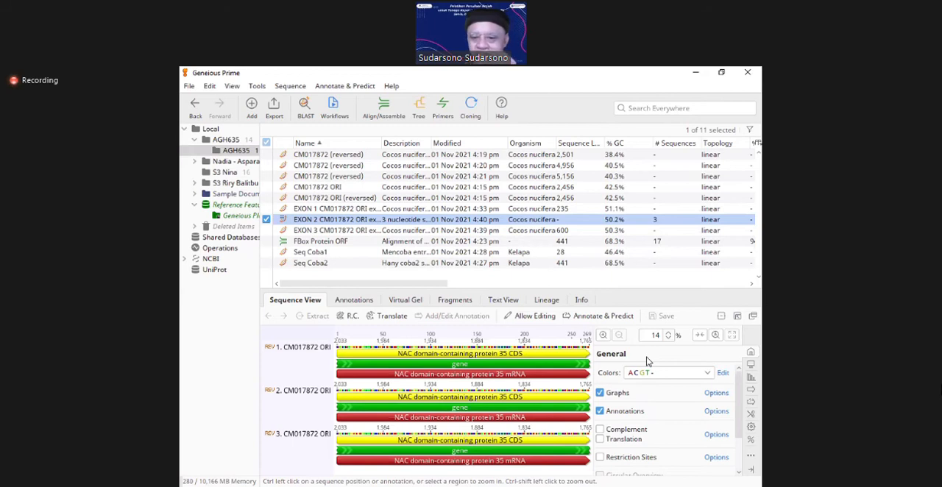
pyautogui.click(312, 400)
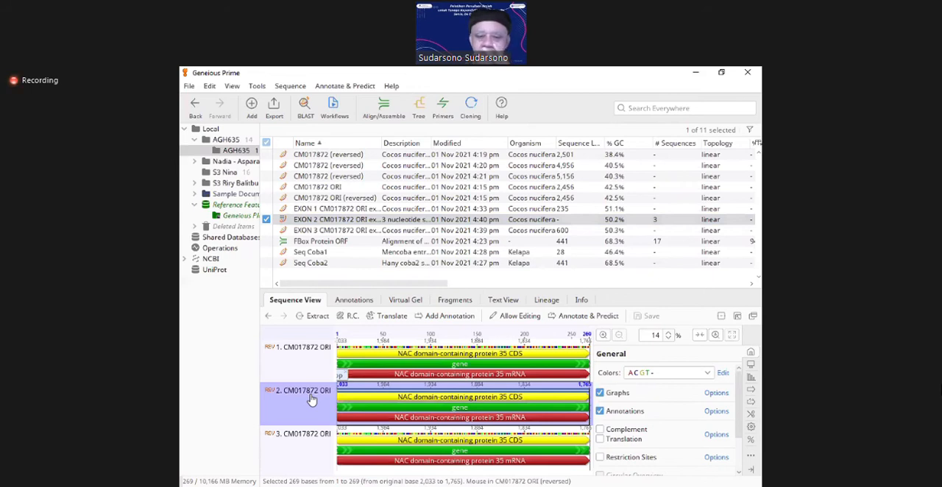
pyautogui.press('Delete')
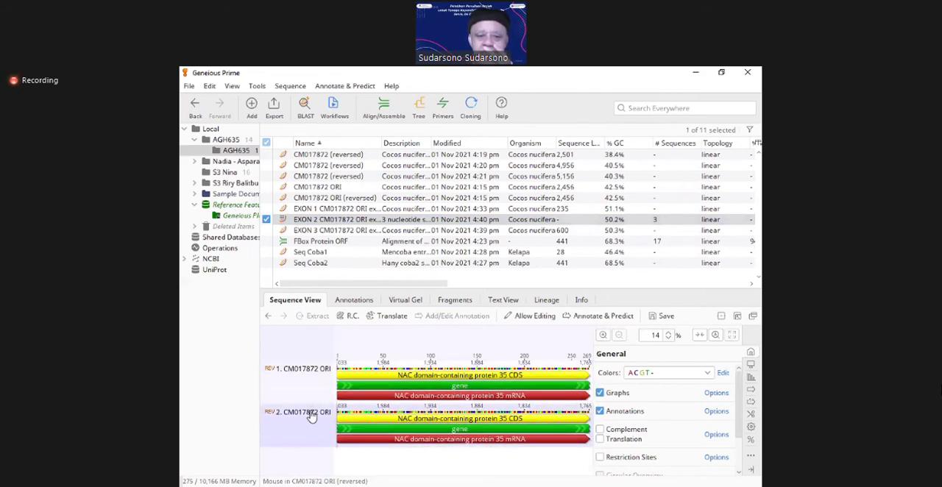
pyautogui.click(312, 416)
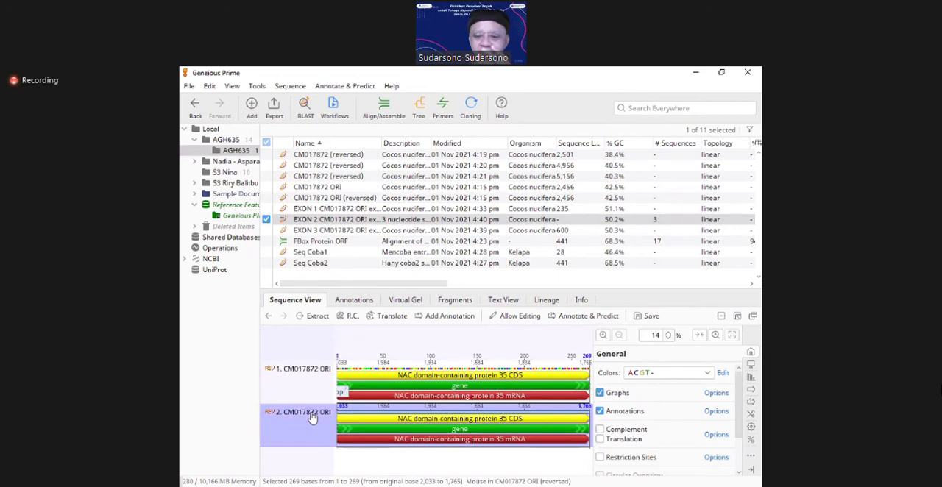
pyautogui.press('Delete')
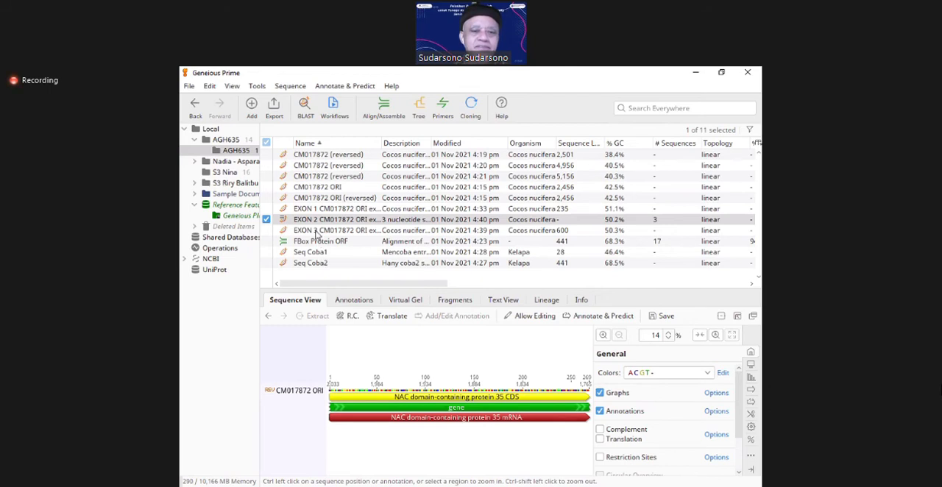
pyautogui.click(317, 234)
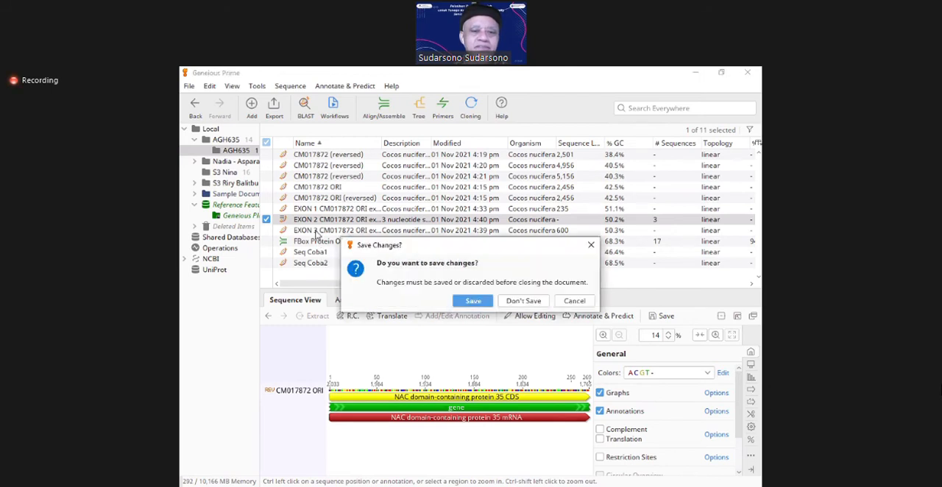
pyautogui.click(475, 301)
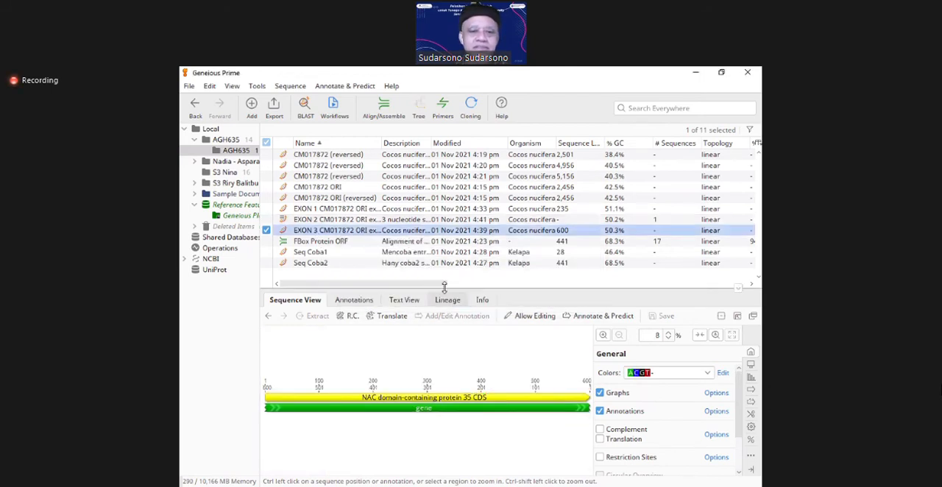
pyautogui.click(323, 221)
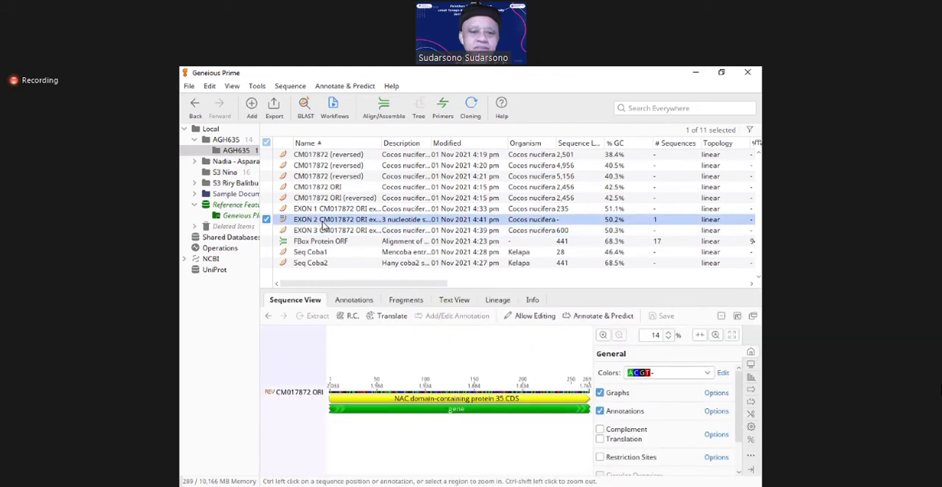
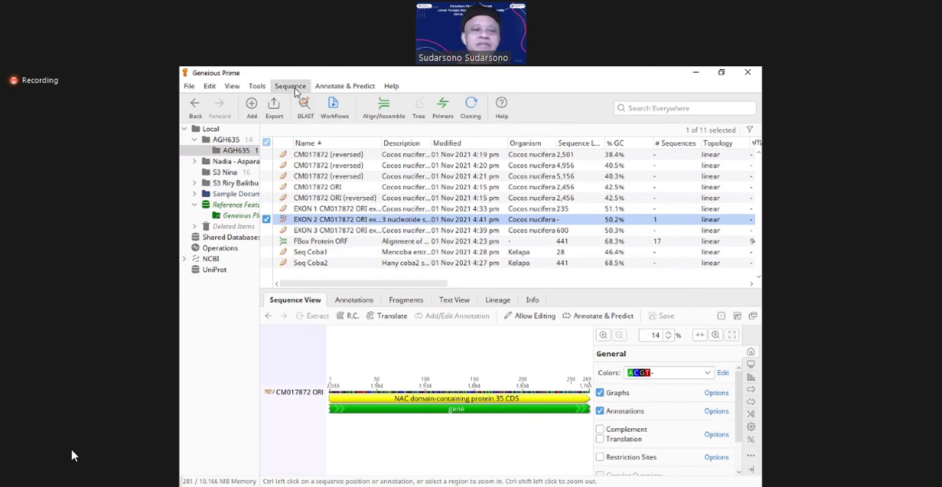
# Step: Start a new sequence and paste the copied bases of the EXON 1 CM017872 ORI extraction into it
pyautogui.click(295, 88)
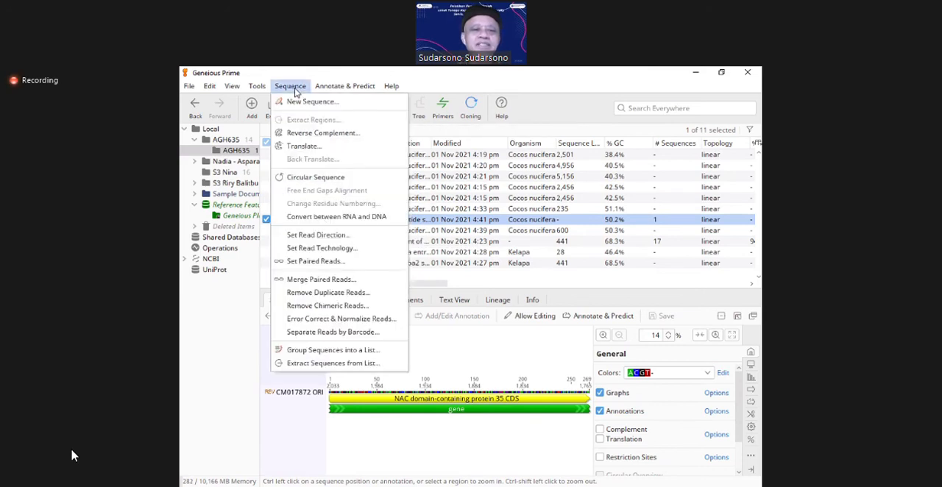
pyautogui.click(298, 103)
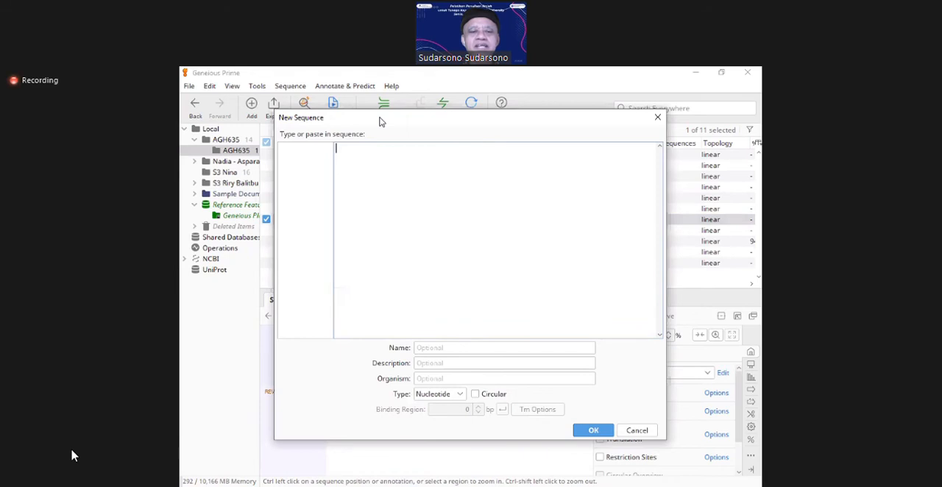
pyautogui.moveTo(379, 118); pyautogui.dragTo(498, 116)
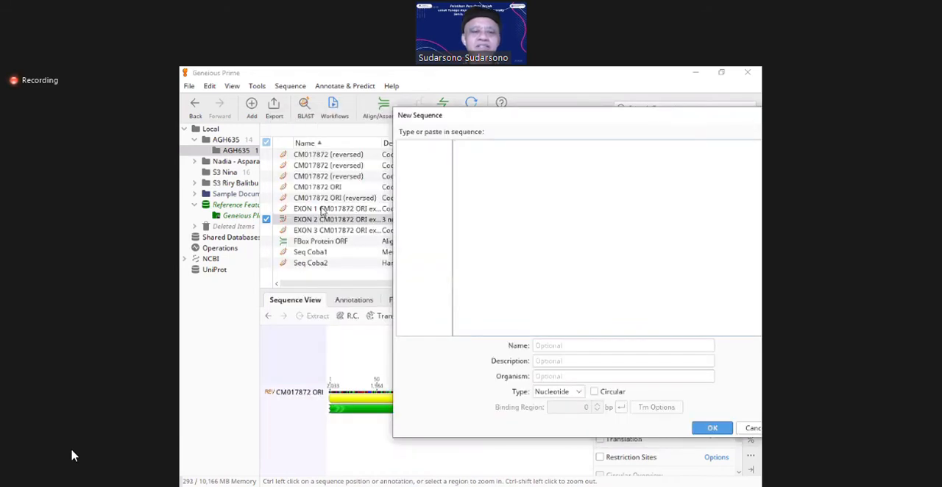
pyautogui.click(322, 209)
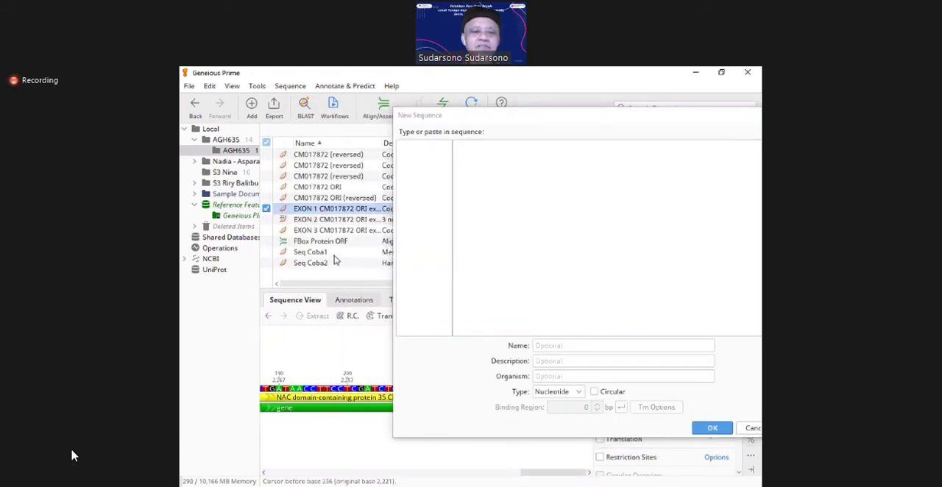
pyautogui.rightClick(324, 212)
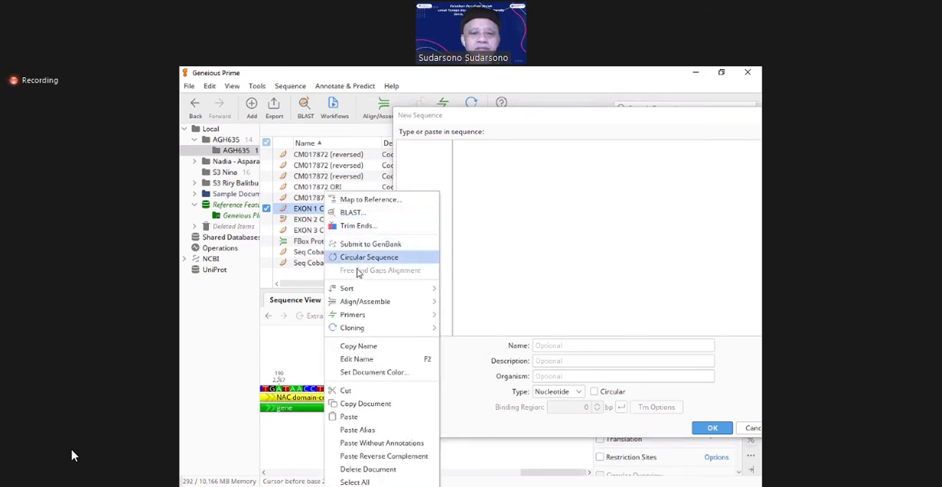
pyautogui.click(366, 411)
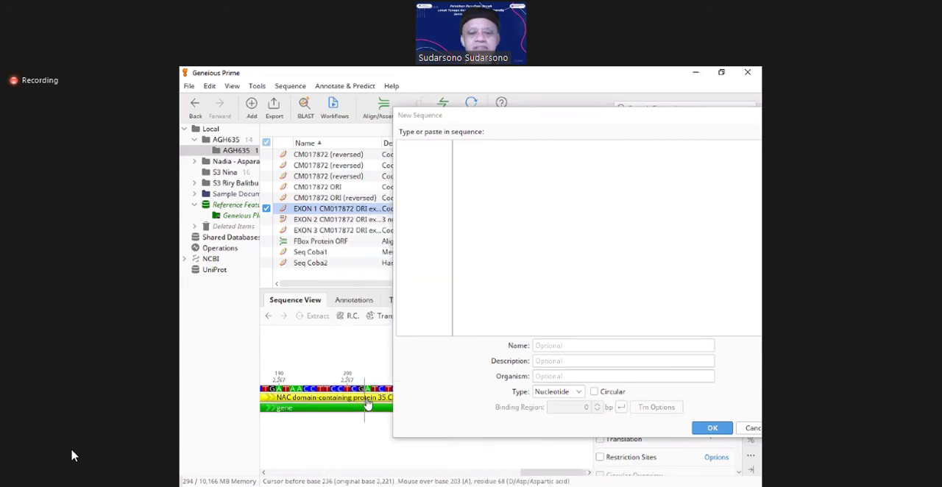
pyautogui.click(496, 173)
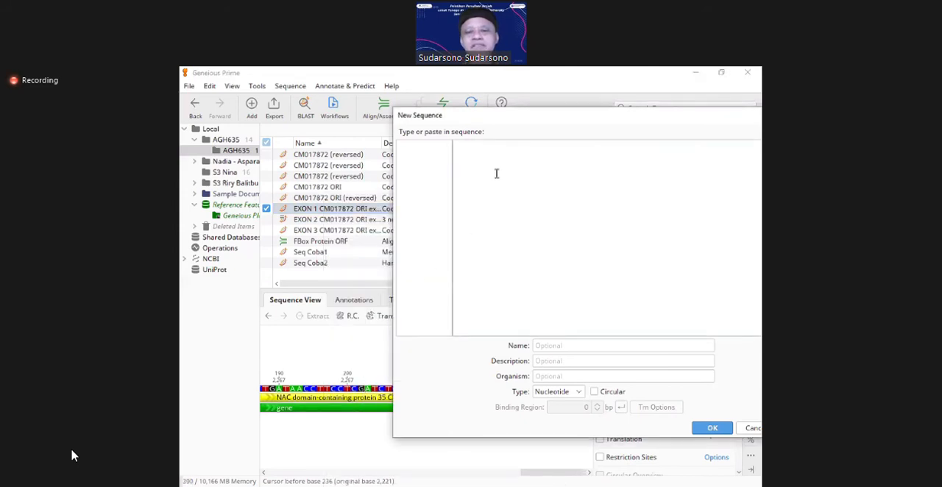
pyautogui.hotkey('ctrl', 'v')
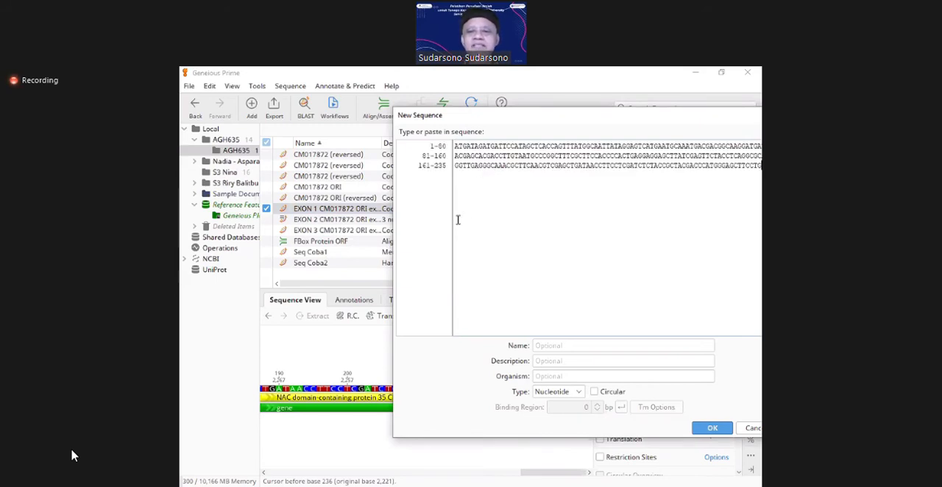
# Step: Try to copy the EXON 2 extraction and paste its bases after the EXON 1 bases in the new sequence
pyautogui.click(342, 221)
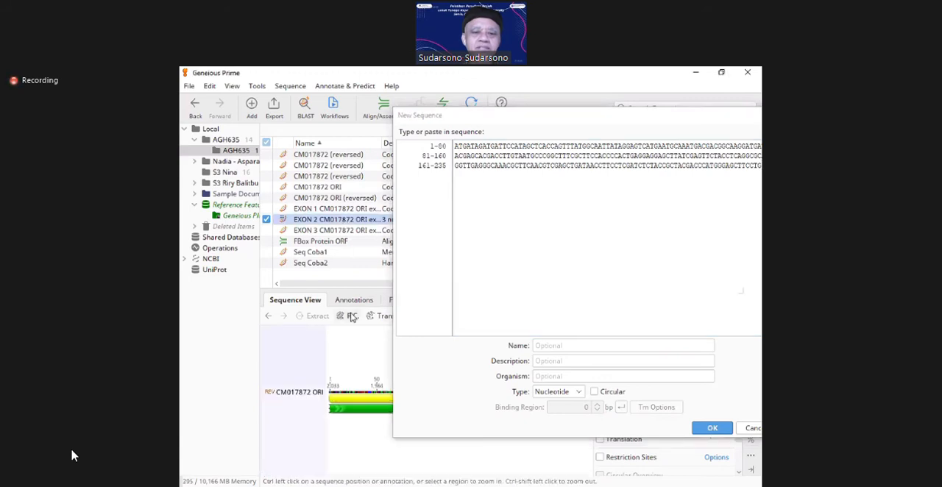
pyautogui.rightClick(338, 221)
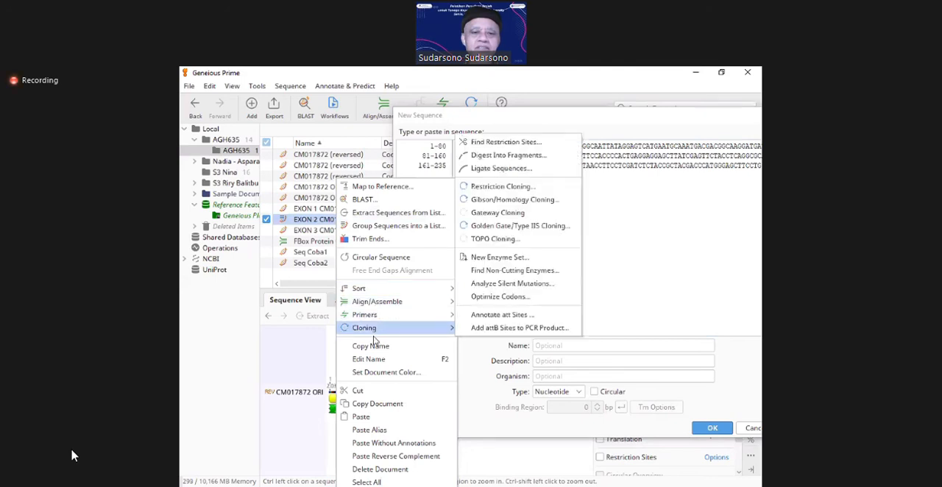
pyautogui.click(377, 403)
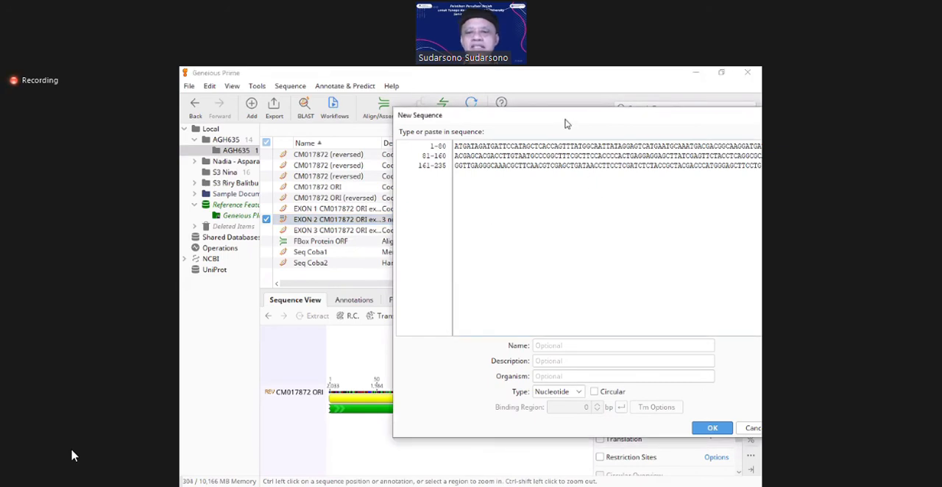
pyautogui.moveTo(565, 123); pyautogui.dragTo(467, 117)
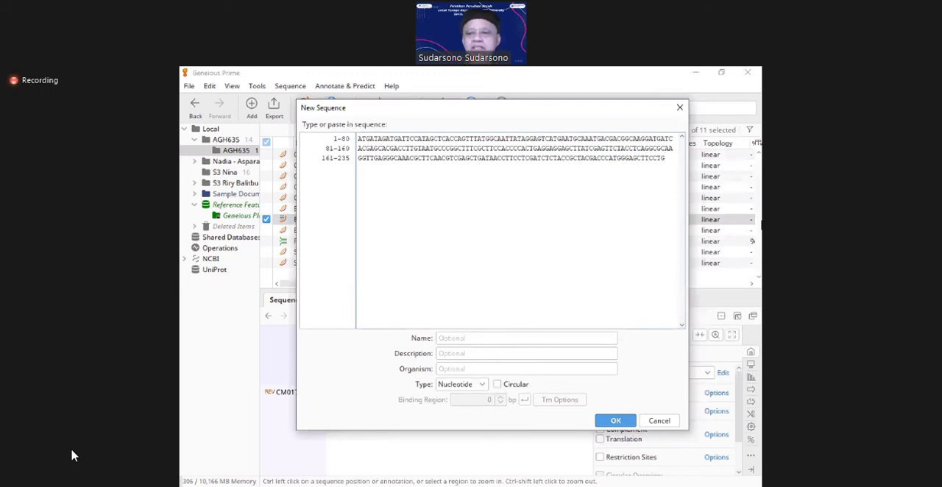
pyautogui.rightClick(671, 161)
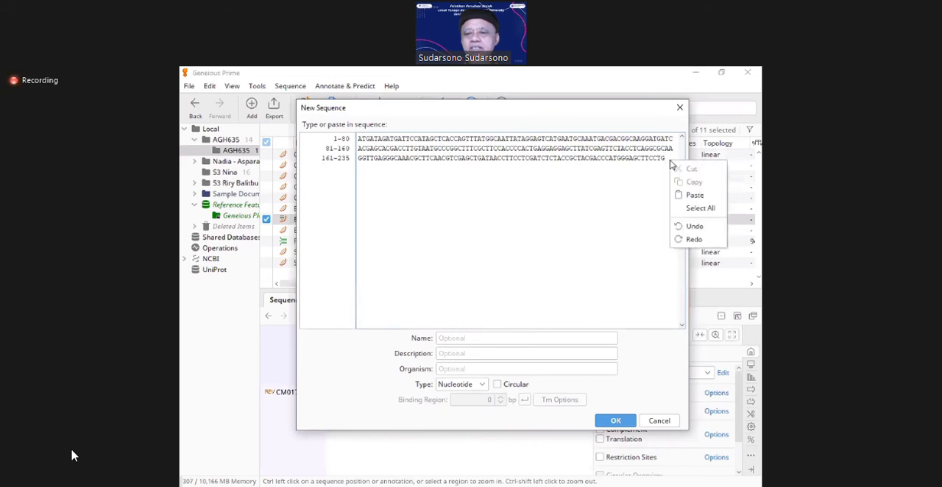
pyautogui.click(691, 197)
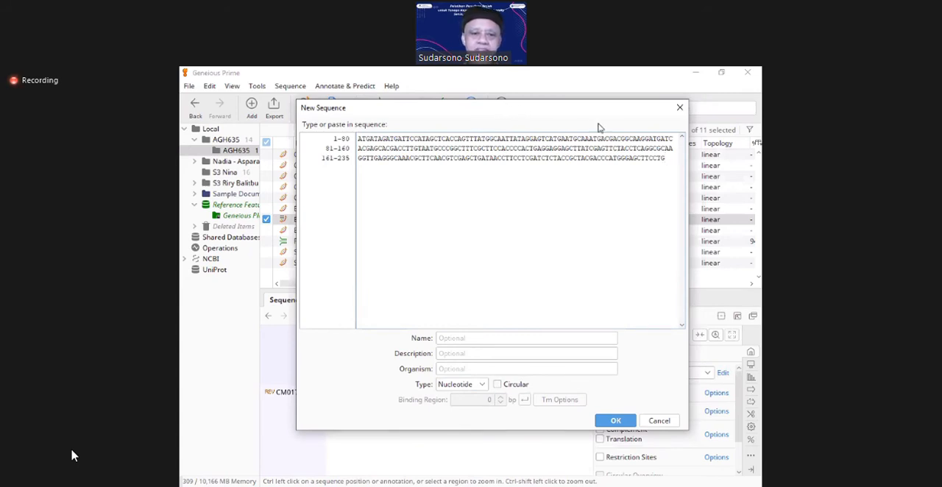
# Step: Try again to bring the EXON 2 document's bases into the new sequence below the existing three lines
pyautogui.moveTo(592, 108); pyautogui.dragTo(713, 115)
pyautogui.click(344, 221)
pyautogui.rightClick(345, 221)
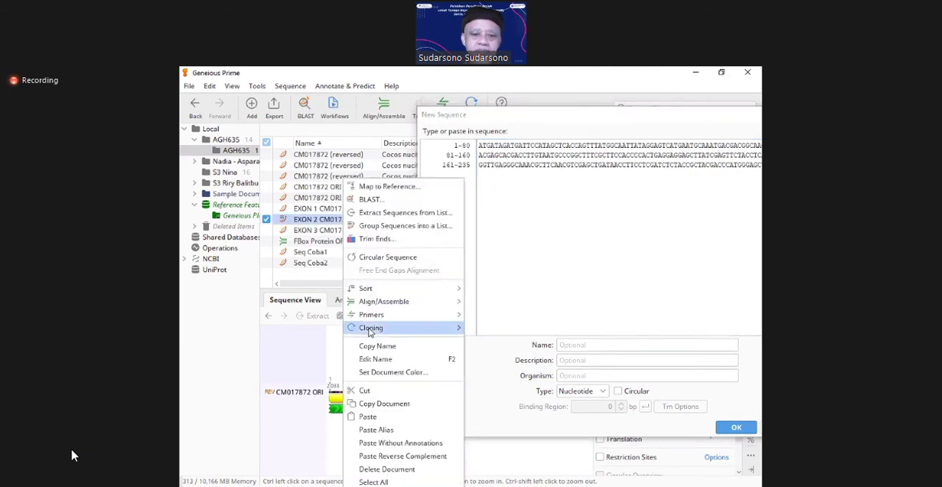
pyautogui.moveTo(371, 314)
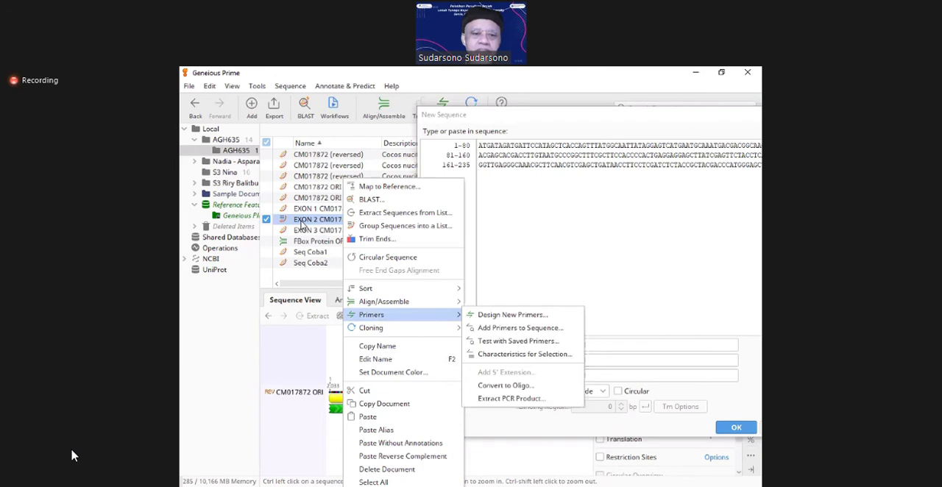
pyautogui.click(301, 221)
pyautogui.click(284, 223)
pyautogui.rightClick(284, 223)
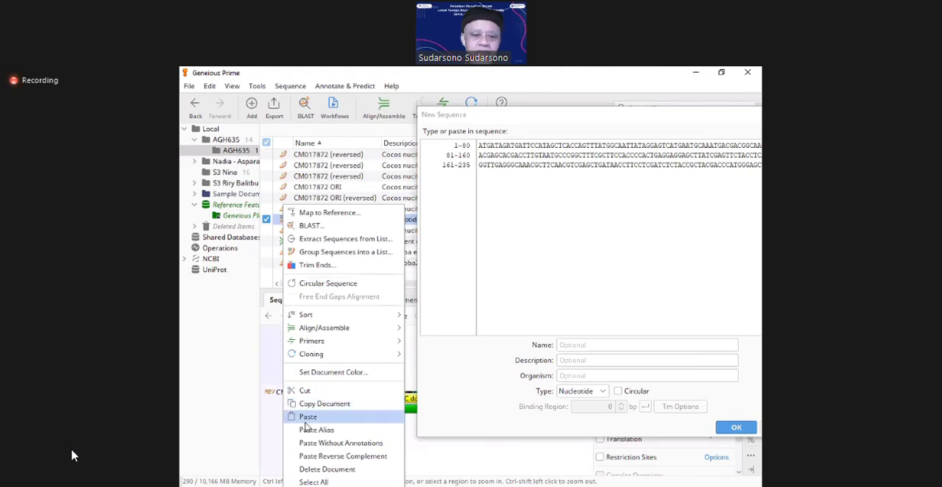
pyautogui.click(433, 302)
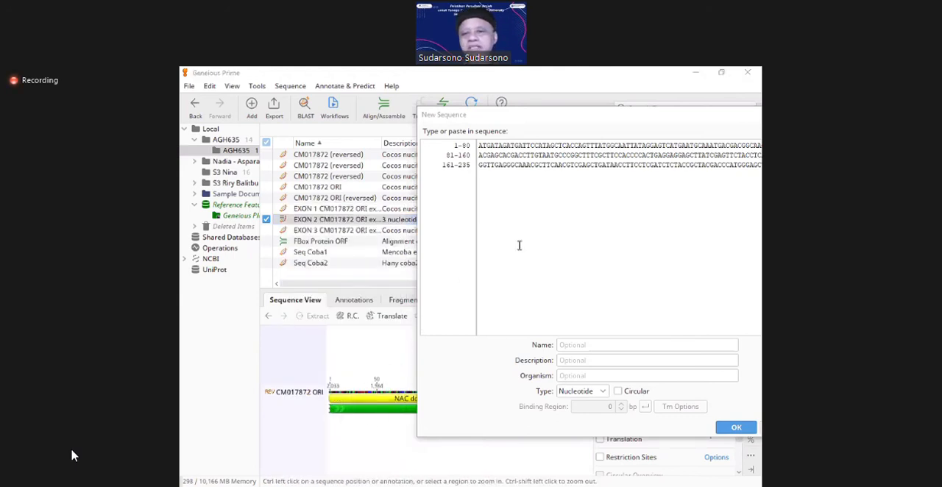
pyautogui.rightClick(535, 225)
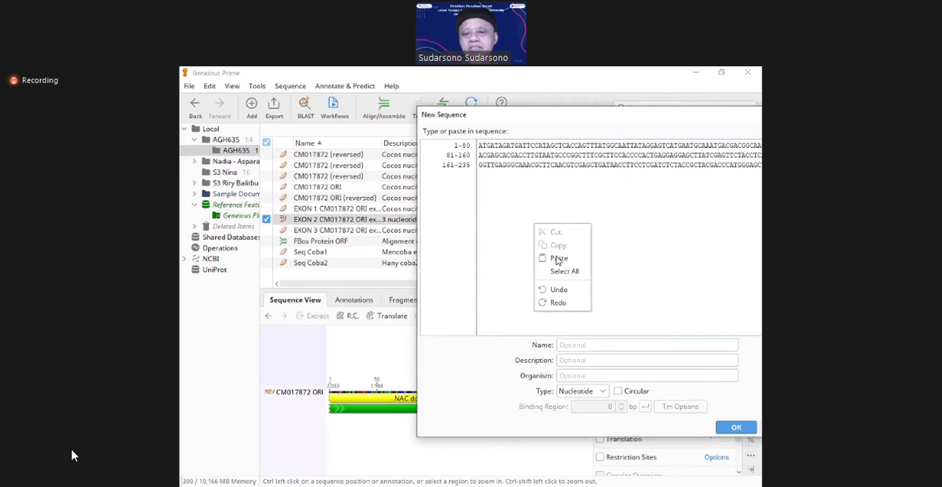
pyautogui.click(559, 258)
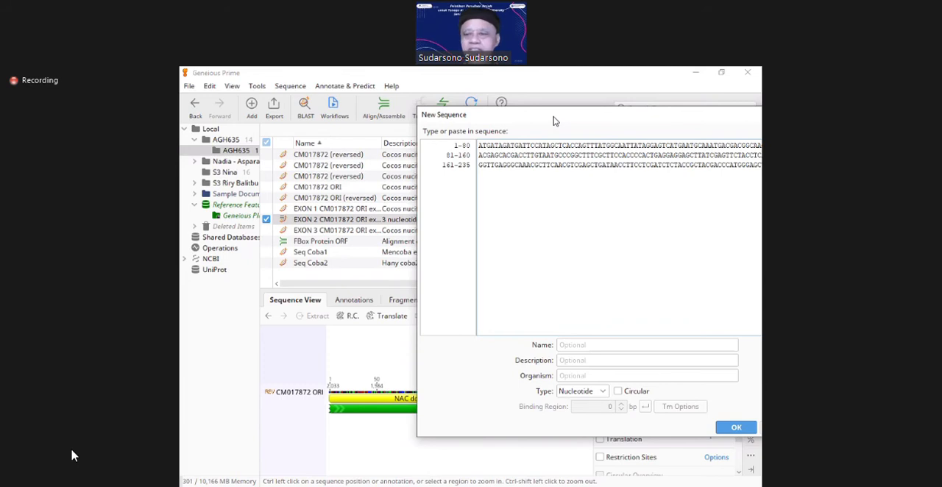
# Step: Select all bases of CM017872 ORI inside the EXON 2 extraction and open the available actions for the selection
pyautogui.moveTo(555, 121); pyautogui.dragTo(516, 118)
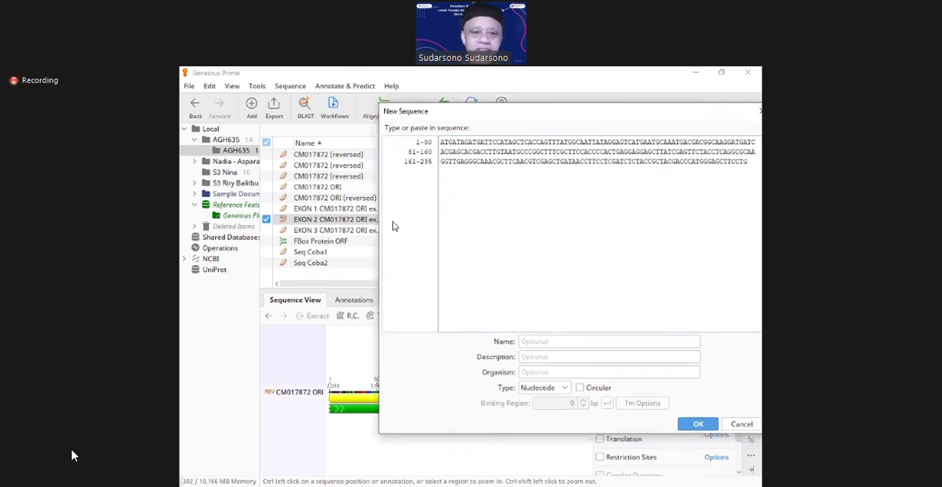
pyautogui.click(318, 220)
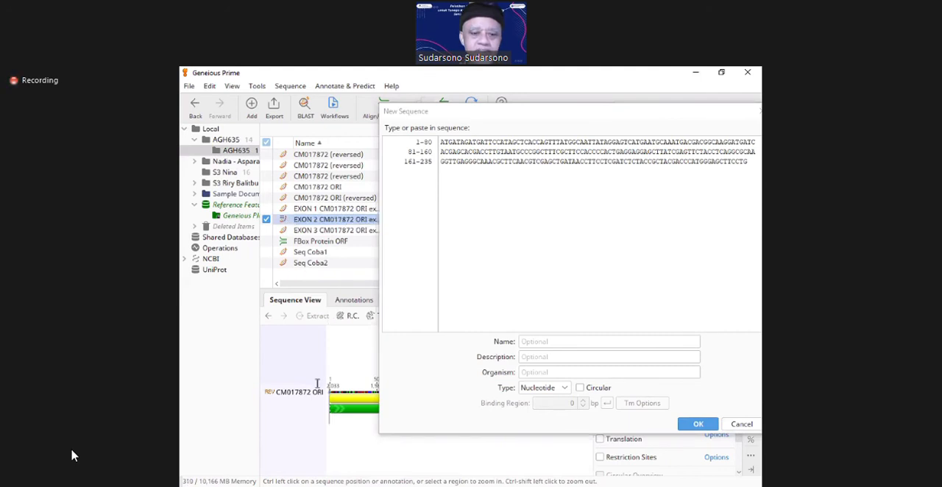
pyautogui.click(298, 401)
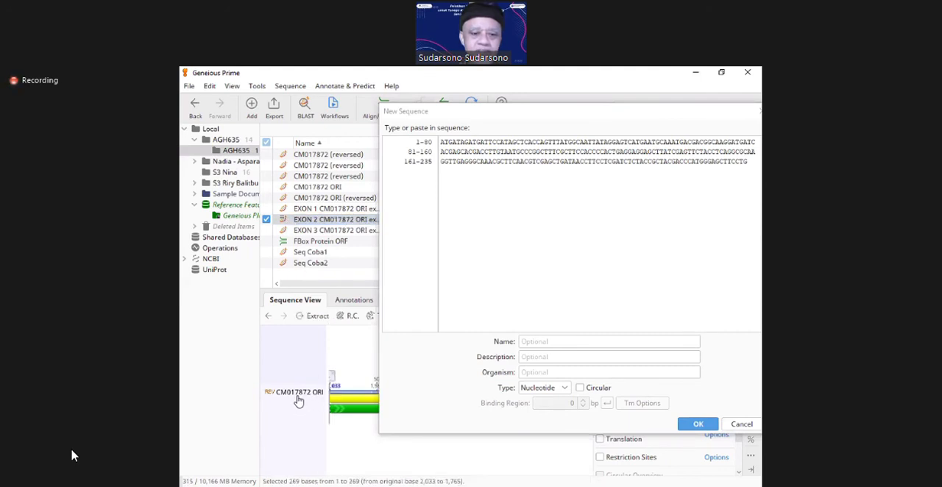
pyautogui.click(298, 393)
pyautogui.click(298, 392)
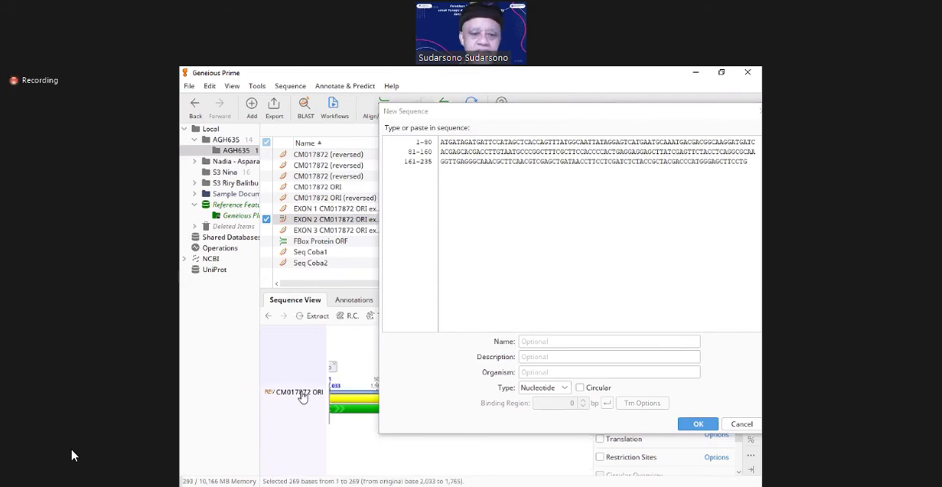
pyautogui.rightClick(303, 398)
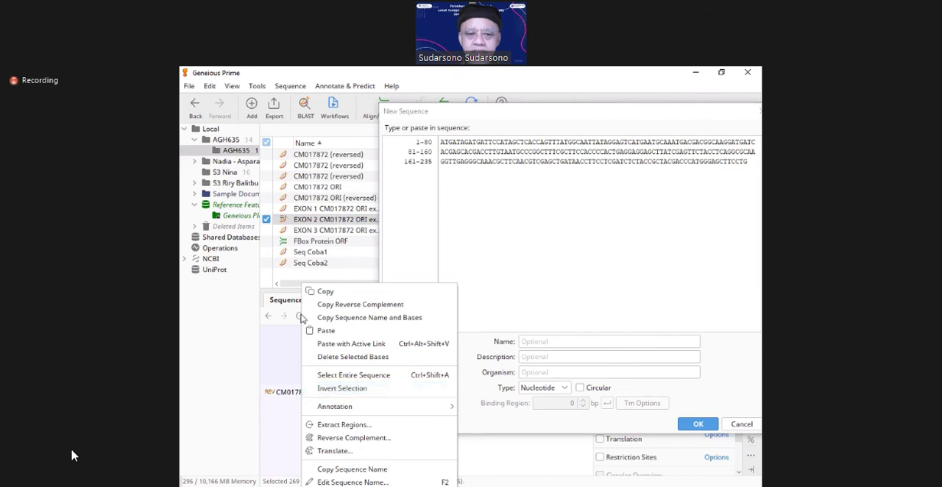
# Step: Move the EXON 2 CM017872 ORI extraction document to Deleted Items
pyautogui.click(318, 222)
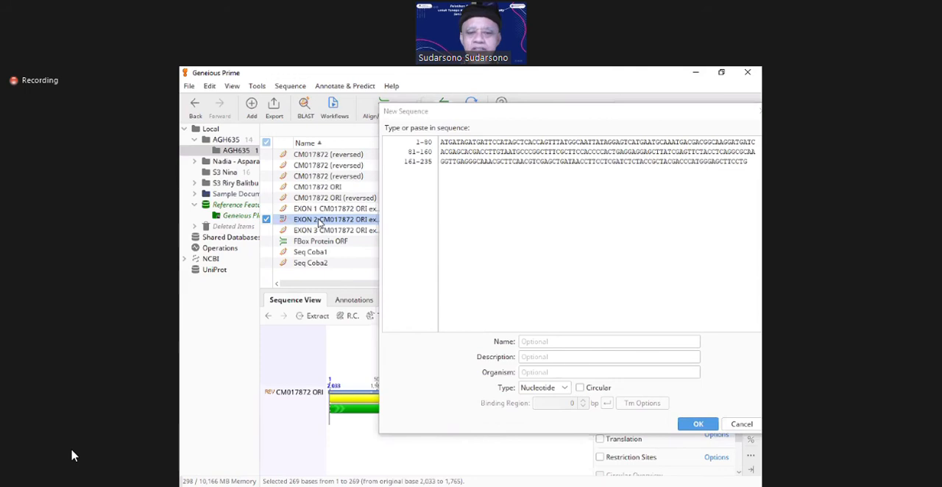
pyautogui.press('Delete')
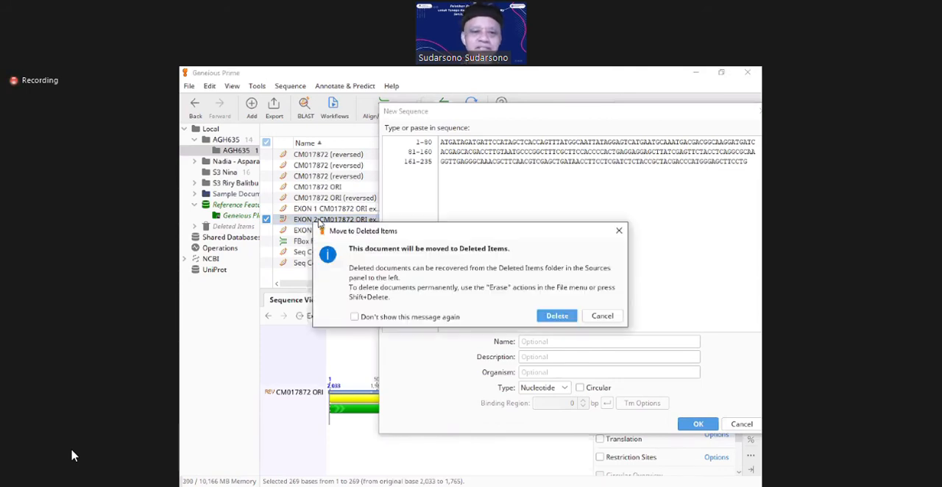
pyautogui.click(563, 316)
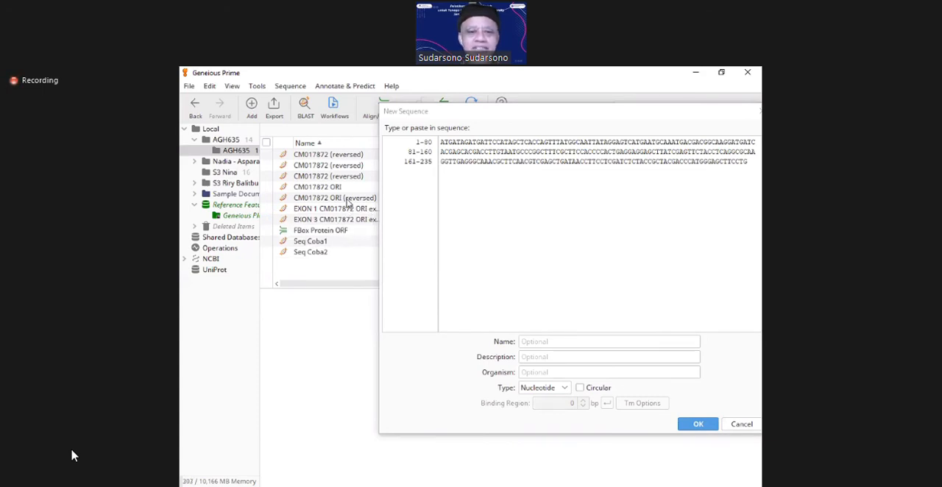
# Step: Open CM017872 ORI (reversed) with the cursor near the start of the second CDS interval, and discard the new sequence
pyautogui.click(347, 198)
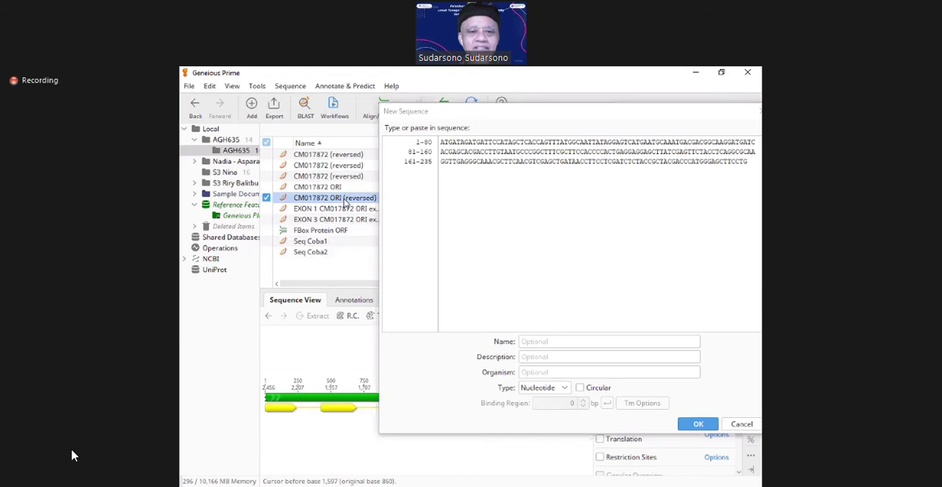
pyautogui.click(320, 418)
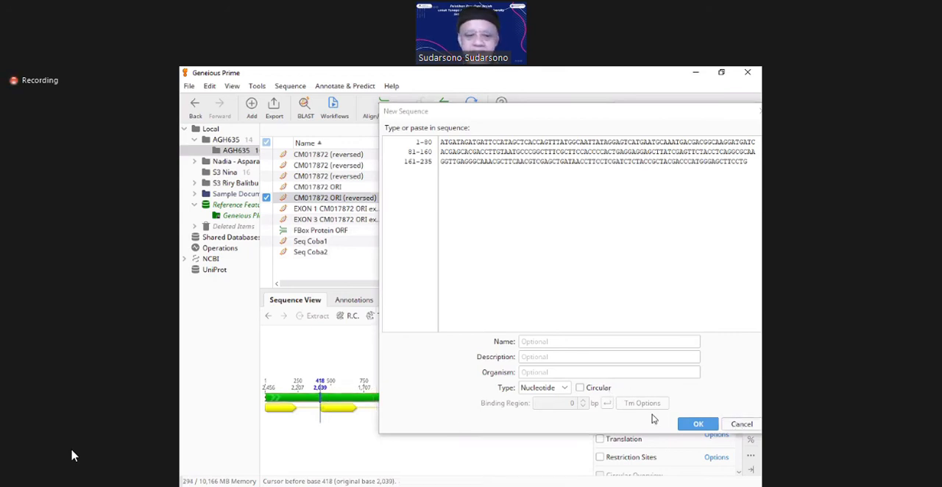
pyautogui.click(741, 423)
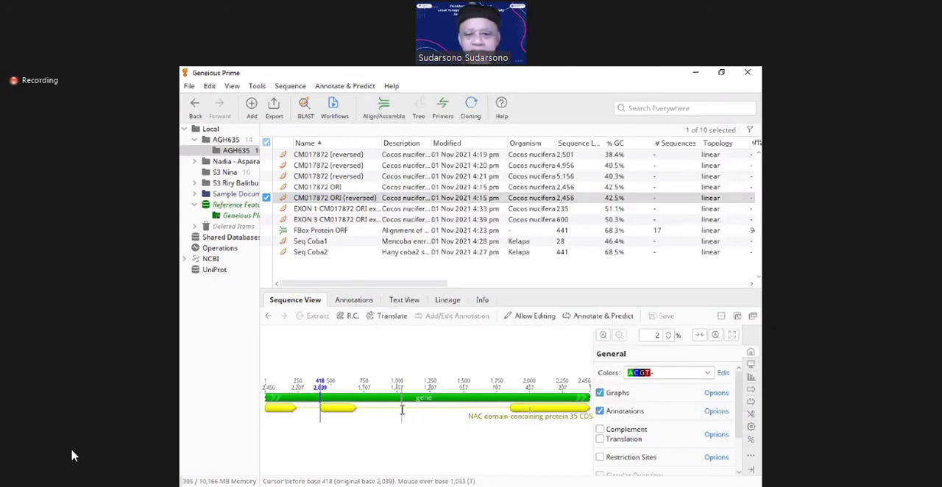
# Step: Place the cursor exactly at the start of the second CDS interval, before base 424, checked at base level
pyautogui.click(602, 335)
pyautogui.click(603, 336)
pyautogui.press('Right')
pyautogui.press('Right')
pyautogui.press('Right')
pyautogui.press('Right')
pyautogui.press('Right')
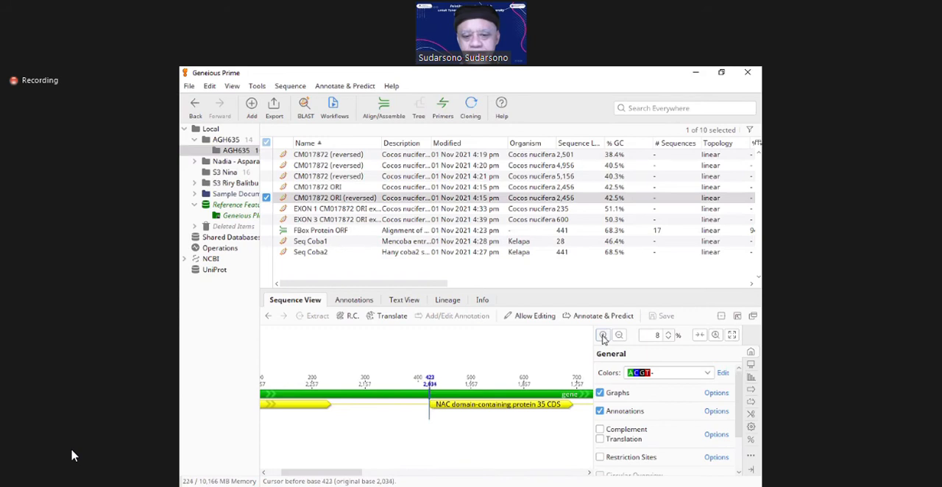
pyautogui.press('Right')
pyautogui.press('Right')
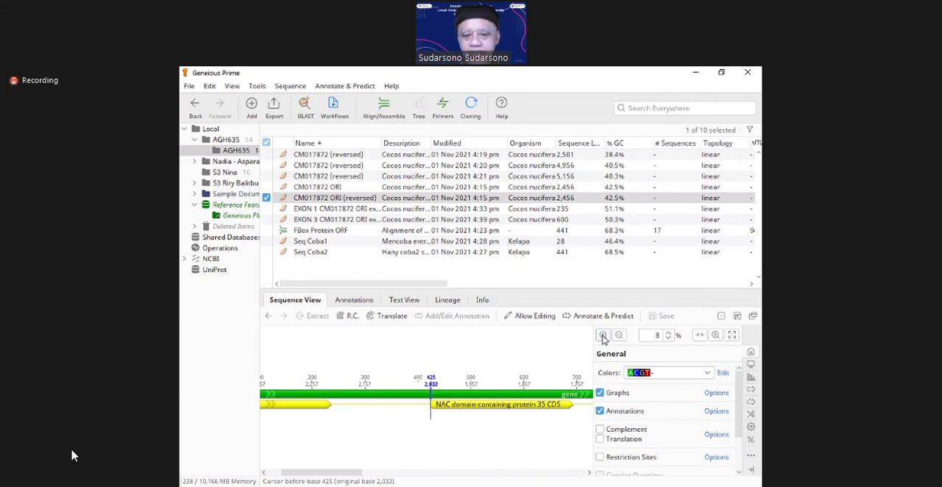
pyautogui.press('Left')
pyautogui.click(602, 336)
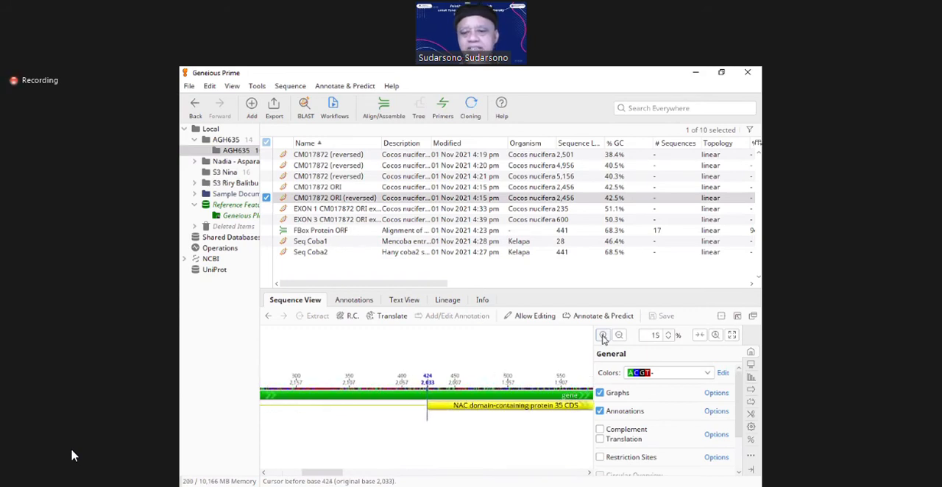
pyautogui.click(601, 335)
pyautogui.click(602, 336)
pyautogui.click(602, 335)
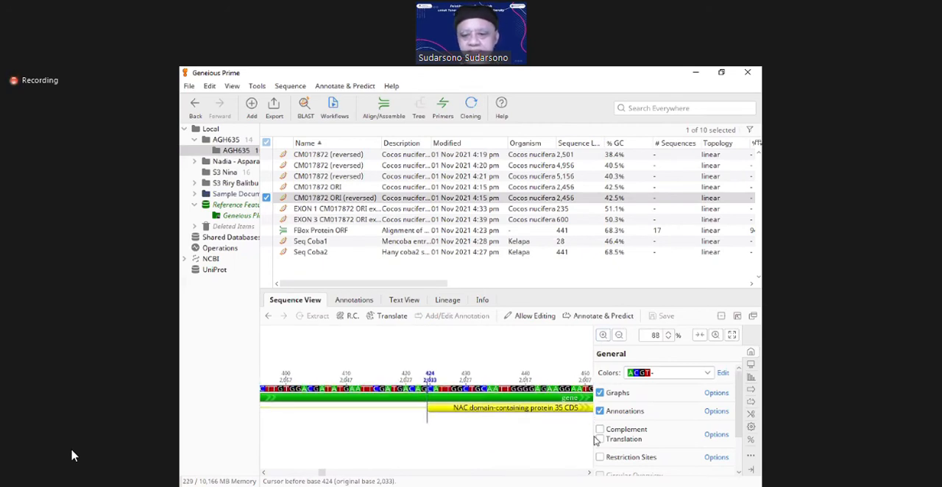
pyautogui.hotkey('shift', 'Right')
pyautogui.hotkey('shift', 'Right')
pyautogui.hotkey('shift', 'Right')
pyautogui.hotkey('shift', 'Right')
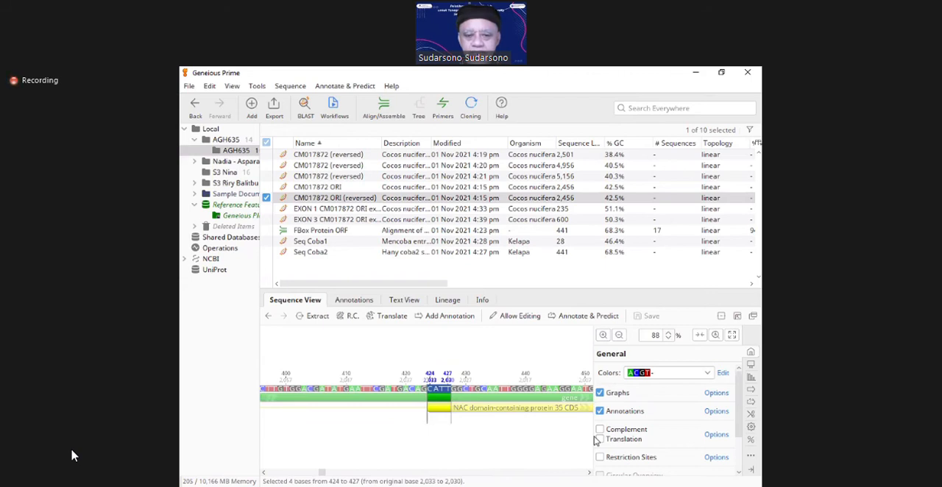
pyautogui.hotkey('shift', 'Left')
pyautogui.hotkey('shift', 'Left')
pyautogui.hotkey('shift', 'Left')
pyautogui.hotkey('shift', 'Left')
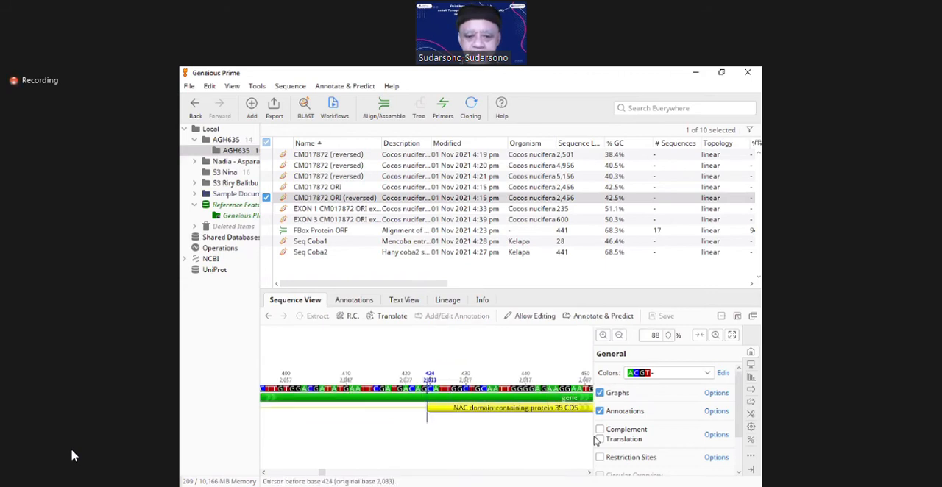
pyautogui.click(426, 398)
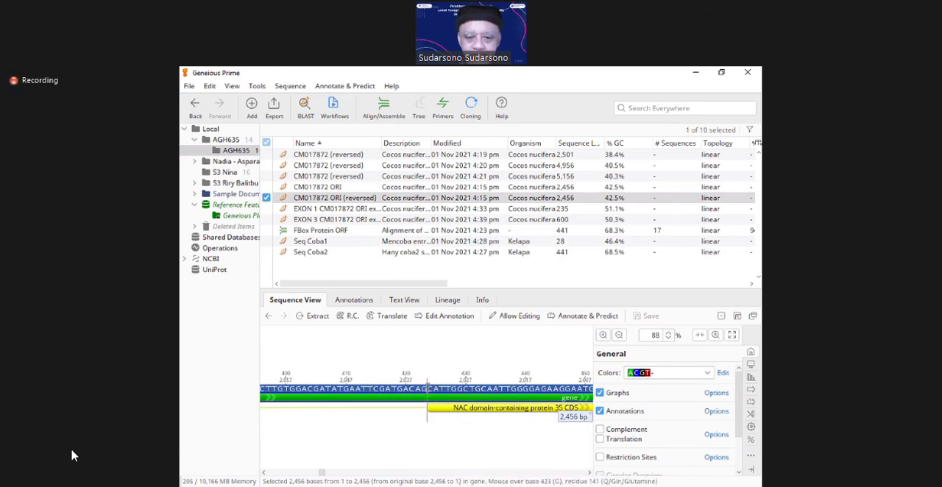
# Step: Select exactly the second CDS interval of CM017872 ORI (reversed), from base 424 to base 692
pyautogui.click(427, 390)
pyautogui.hotkey('shift', 'Right')
pyautogui.hotkey('shift', 'Right')
pyautogui.hotkey('shift', 'Right')
pyautogui.hotkey('shift', 'Right')
pyautogui.hotkey('shift', 'Right')
pyautogui.hotkey('shift', 'Right')
pyautogui.hotkey('shift', 'Right')
pyautogui.hotkey('shift', 'Right')
pyautogui.hotkey('shift', 'Right')
pyautogui.hotkey('shift', 'Right')
pyautogui.hotkey('shift', 'Right')
pyautogui.hotkey('shift', 'Right')
pyautogui.hotkey('shift', 'Right')
pyautogui.hotkey('shift', 'Right')
pyautogui.hotkey('shift', 'Right')
pyautogui.hotkey('shift', 'Right')
pyautogui.hotkey('shift', 'Right')
pyautogui.hotkey('shift', 'Right')
pyautogui.hotkey('shift', 'Right')
pyautogui.hotkey('shift', 'Right')
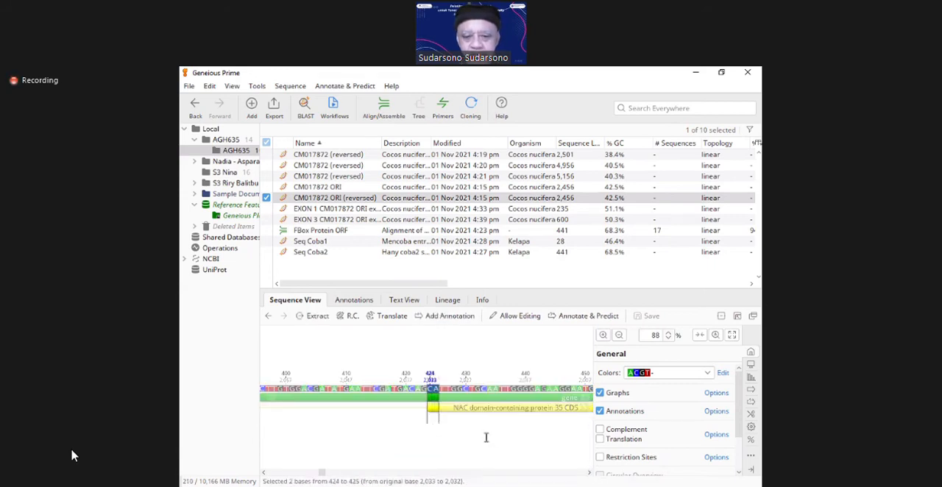
pyautogui.hotkey('shift', 'Right')
pyautogui.hotkey('shift', 'Right')
pyautogui.hotkey('shift', 'Right')
pyautogui.hotkey('shift', 'Right')
pyautogui.hotkey('shift', 'Right')
pyautogui.hotkey('shift', 'Right')
pyautogui.hotkey('shift', 'Right')
pyautogui.hotkey('shift', 'Right')
pyautogui.hotkey('shift', 'Right')
pyautogui.hotkey('shift', 'Right')
pyautogui.hotkey('shift', 'Right')
pyautogui.hotkey('shift', 'Right')
pyautogui.hotkey('shift', 'Right')
pyautogui.hotkey('shift', 'Right')
pyautogui.hotkey('shift', 'Right')
pyautogui.hotkey('shift', 'Right')
pyautogui.hotkey('shift', 'Right')
pyautogui.hotkey('shift', 'Right')
pyautogui.hotkey('shift', 'Right')
pyautogui.hotkey('shift', 'Right')
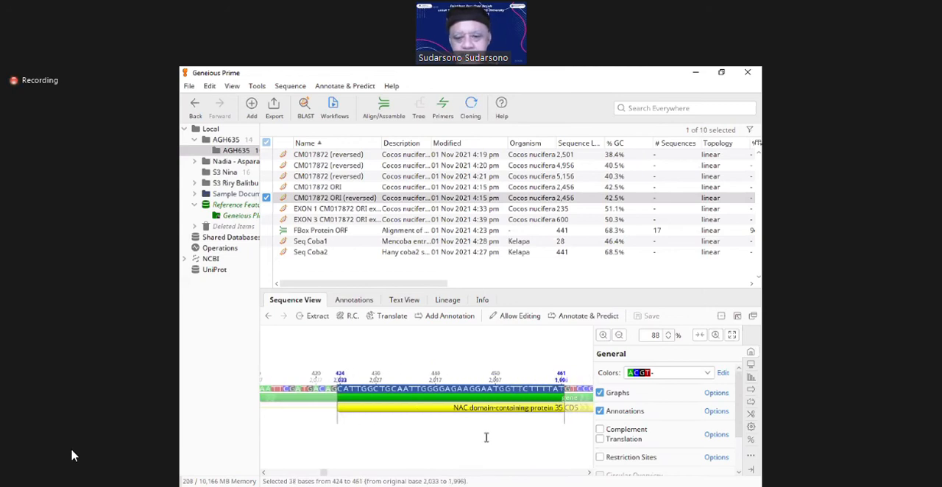
pyautogui.hotkey('shift', 'Right')
pyautogui.hotkey('shift', 'Right')
pyautogui.hotkey('shift', 'Right')
pyautogui.hotkey('shift', 'Right')
pyautogui.hotkey('shift', 'Right')
pyautogui.hotkey('shift', 'Right')
pyautogui.hotkey('shift', 'Right')
pyautogui.hotkey('shift', 'Right')
pyautogui.hotkey('shift', 'Right')
pyautogui.hotkey('shift', 'Right')
pyautogui.hotkey('shift', 'Right')
pyautogui.hotkey('shift', 'Right')
pyautogui.hotkey('shift', 'Right')
pyautogui.hotkey('shift', 'Right')
pyautogui.hotkey('shift', 'Right')
pyautogui.hotkey('shift', 'Right')
pyautogui.hotkey('shift', 'Right')
pyautogui.hotkey('shift', 'Right')
pyautogui.hotkey('shift', 'Right')
pyautogui.hotkey('shift', 'Right')
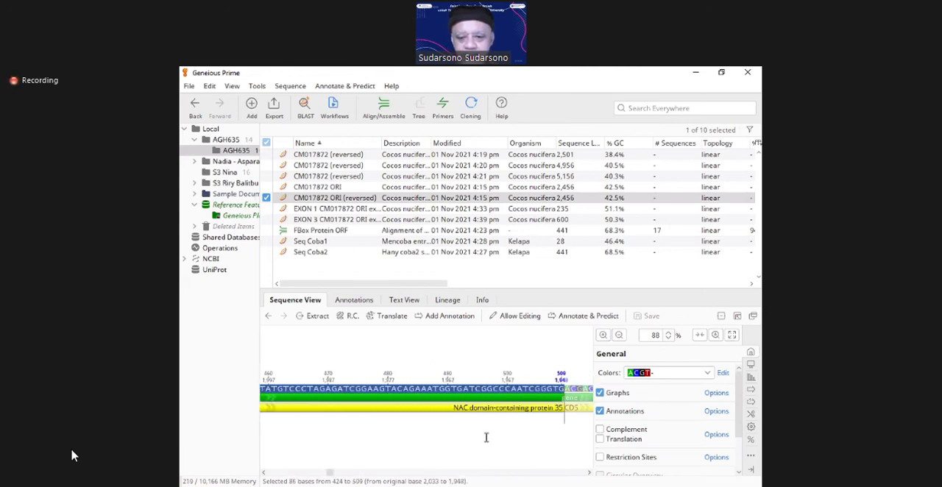
pyautogui.hotkey('shift', 'Right')
pyautogui.hotkey('shift', 'Right')
pyautogui.hotkey('shift', 'Right')
pyautogui.hotkey('shift', 'Right')
pyautogui.hotkey('shift', 'Right')
pyautogui.hotkey('shift', 'Right')
pyautogui.hotkey('shift', 'Right')
pyautogui.hotkey('shift', 'Right')
pyautogui.hotkey('shift', 'Right')
pyautogui.hotkey('shift', 'Right')
pyautogui.hotkey('shift', 'Right')
pyautogui.hotkey('shift', 'Right')
pyautogui.hotkey('shift', 'Right')
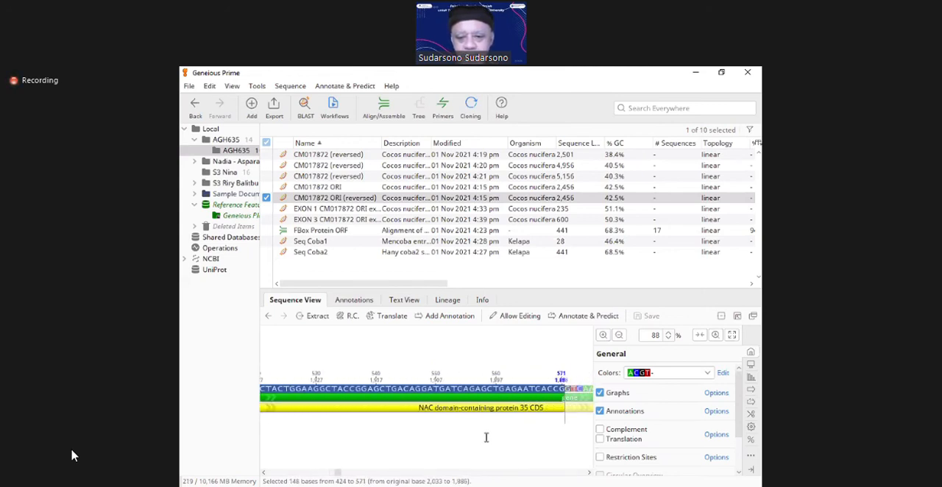
pyautogui.hotkey('shift', 'Right')
pyautogui.hotkey('shift', 'Right')
pyautogui.hotkey('shift', 'Right')
pyautogui.hotkey('shift', 'Right')
pyautogui.hotkey('shift', 'Right')
pyautogui.hotkey('shift', 'Right')
pyautogui.hotkey('shift', 'Right')
pyautogui.hotkey('shift', 'Right')
pyautogui.hotkey('shift', 'Right')
pyautogui.hotkey('shift', 'Right')
pyautogui.hotkey('shift', 'Right')
pyautogui.hotkey('shift', 'Right')
pyautogui.hotkey('shift', 'Right')
pyautogui.hotkey('shift', 'Right')
pyautogui.hotkey('shift', 'Right')
pyautogui.hotkey('shift', 'Right')
pyautogui.hotkey('shift', 'Right')
pyautogui.hotkey('shift', 'Right')
pyautogui.hotkey('shift', 'Right')
pyautogui.hotkey('shift', 'Right')
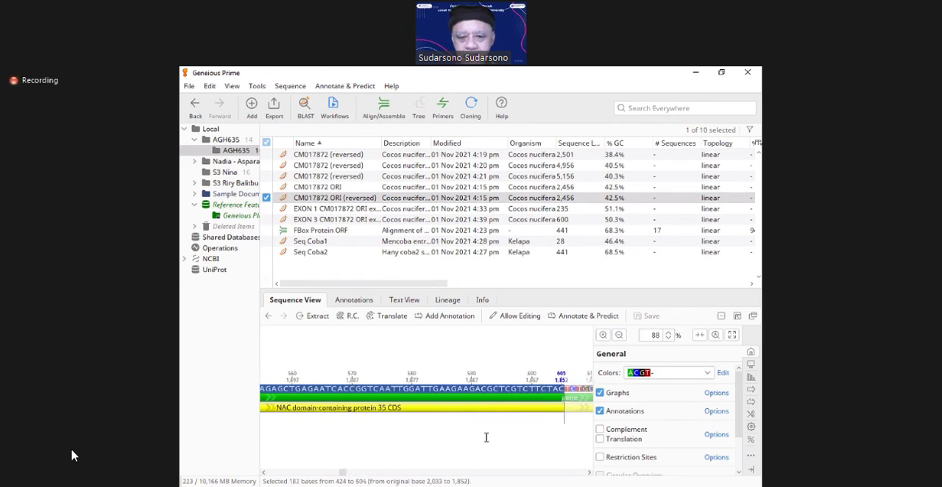
pyautogui.hotkey('shift', 'Right')
pyautogui.hotkey('shift', 'Right')
pyautogui.hotkey('shift', 'Right')
pyautogui.hotkey('shift', 'Right')
pyautogui.hotkey('shift', 'Right')
pyautogui.hotkey('shift', 'Right')
pyautogui.hotkey('shift', 'Right')
pyautogui.hotkey('shift', 'Right')
pyautogui.hotkey('shift', 'Right')
pyautogui.hotkey('shift', 'Right')
pyautogui.hotkey('shift', 'Right')
pyautogui.hotkey('shift', 'Right')
pyautogui.hotkey('shift', 'Right')
pyautogui.hotkey('shift', 'Right')
pyautogui.hotkey('shift', 'Right')
pyautogui.hotkey('shift', 'Right')
pyautogui.hotkey('shift', 'Right')
pyautogui.hotkey('shift', 'Right')
pyautogui.hotkey('shift', 'Right')
pyautogui.hotkey('shift', 'Right')
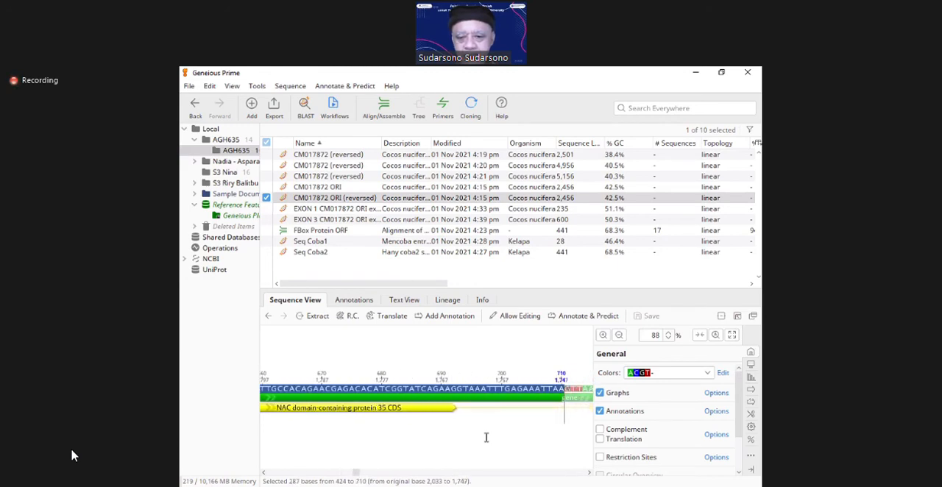
pyautogui.hotkey('shift', 'Left')
pyautogui.hotkey('shift', 'Left')
pyautogui.hotkey('shift', 'Left')
pyautogui.hotkey('shift', 'Left')
pyautogui.hotkey('shift', 'Left')
pyautogui.hotkey('shift', 'Left')
pyautogui.hotkey('shift', 'Left')
pyautogui.hotkey('shift', 'Left')
pyautogui.hotkey('shift', 'Left')
pyautogui.hotkey('shift', 'Left')
pyautogui.hotkey('shift', 'Left')
pyautogui.hotkey('shift', 'Left')
pyautogui.hotkey('shift', 'Left')
pyautogui.hotkey('shift', 'Left')
pyautogui.hotkey('shift', 'Left')
pyautogui.hotkey('shift', 'Left')
pyautogui.hotkey('shift', 'Left')
pyautogui.hotkey('shift', 'Left')
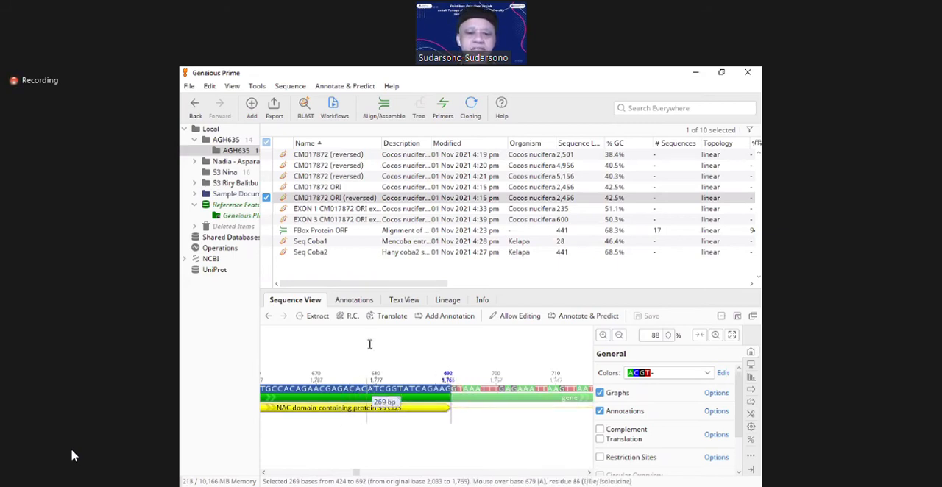
# Step: Extract the selected bases as a separate document, adding EXON2 in front of the suggested extraction name
pyautogui.click(307, 317)
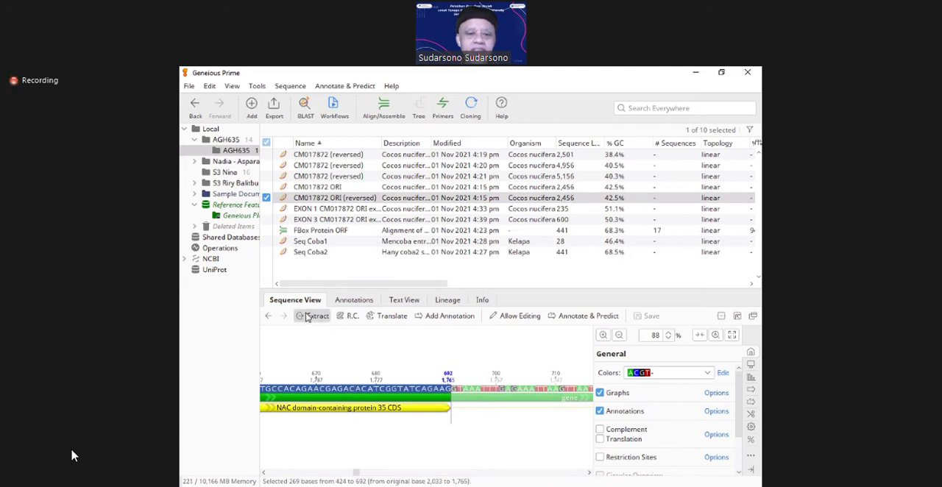
pyautogui.write('EXON')
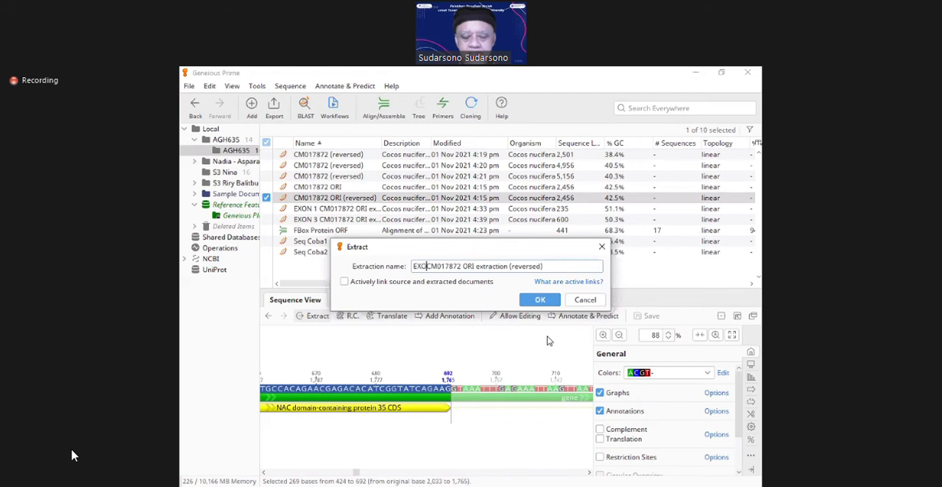
pyautogui.write('2')
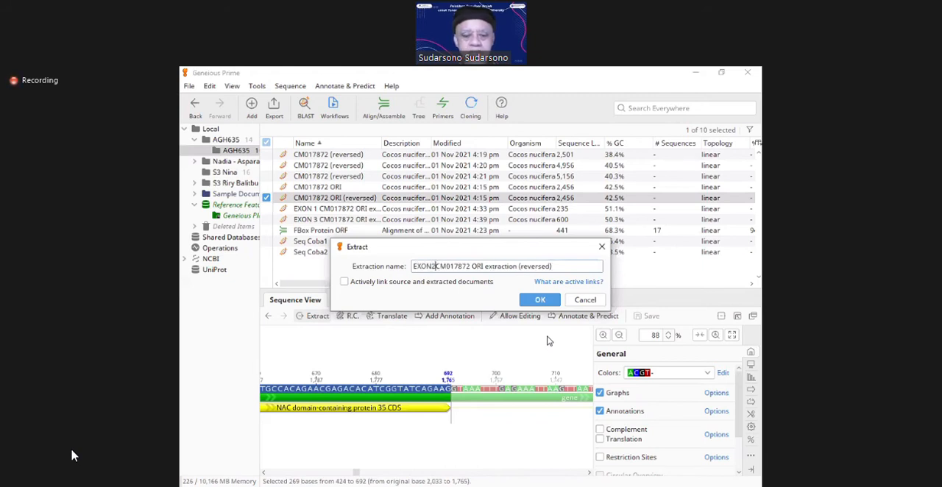
pyautogui.click(541, 301)
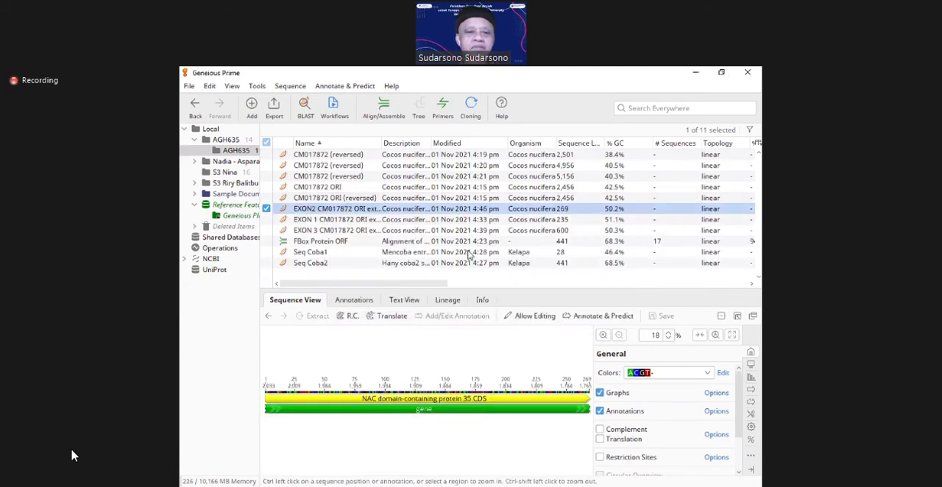
# Step: Copy the EXON 1 CM017872 ORI extraction document and paste its bases into a new nucleotide sequence
pyautogui.rightClick(328, 212)
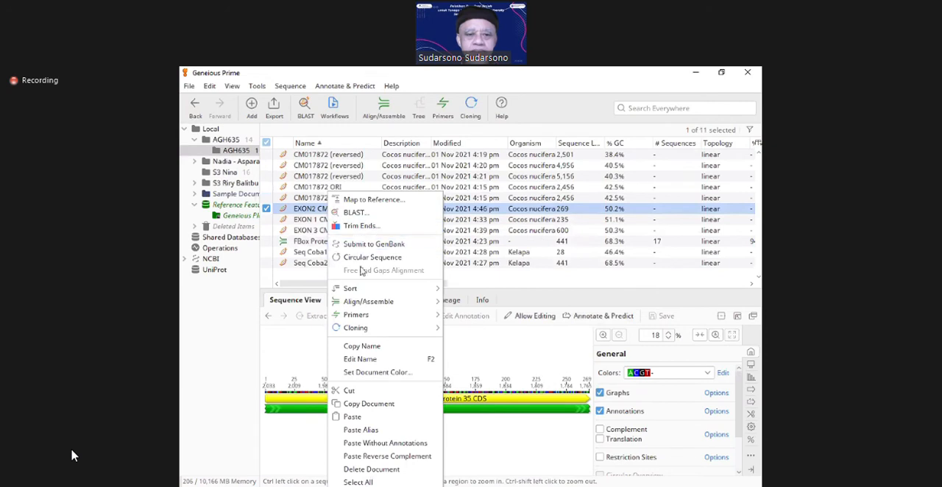
pyautogui.click(376, 404)
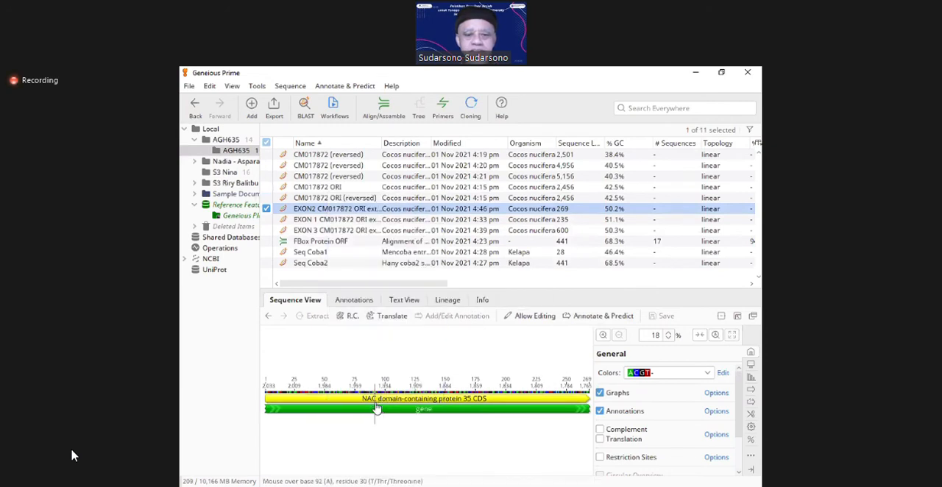
pyautogui.click(301, 221)
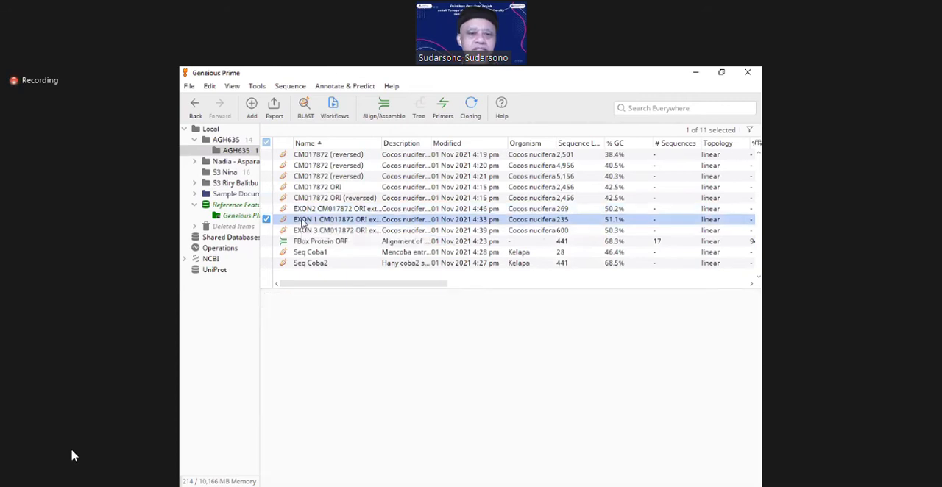
pyautogui.rightClick(302, 221)
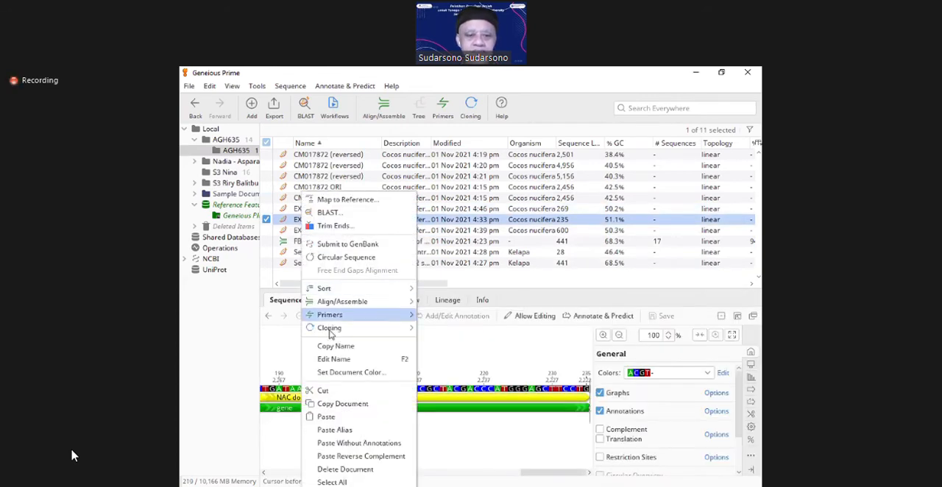
pyautogui.click(343, 405)
pyautogui.click(303, 87)
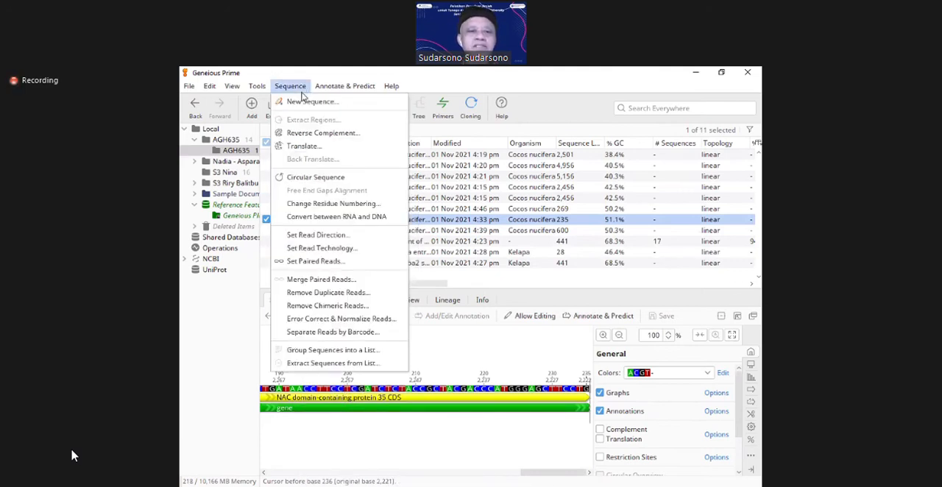
pyautogui.click(303, 102)
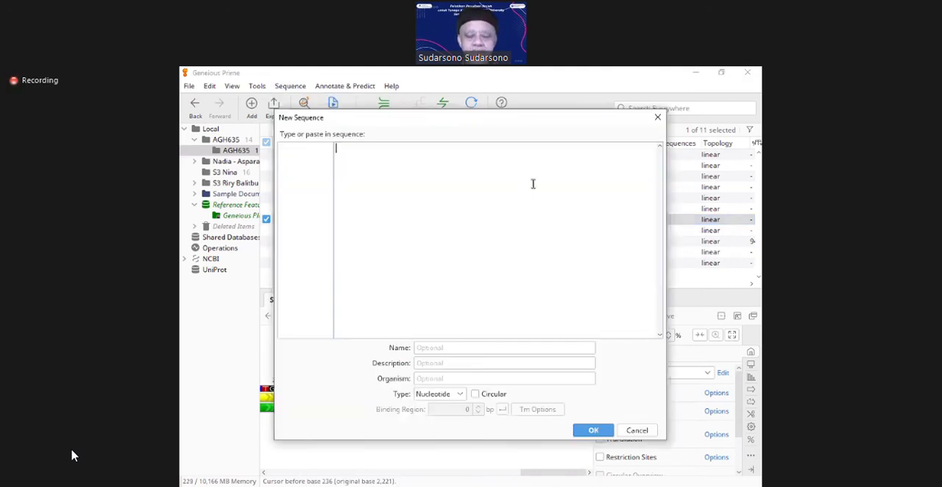
pyautogui.hotkey('ctrl', 'v')
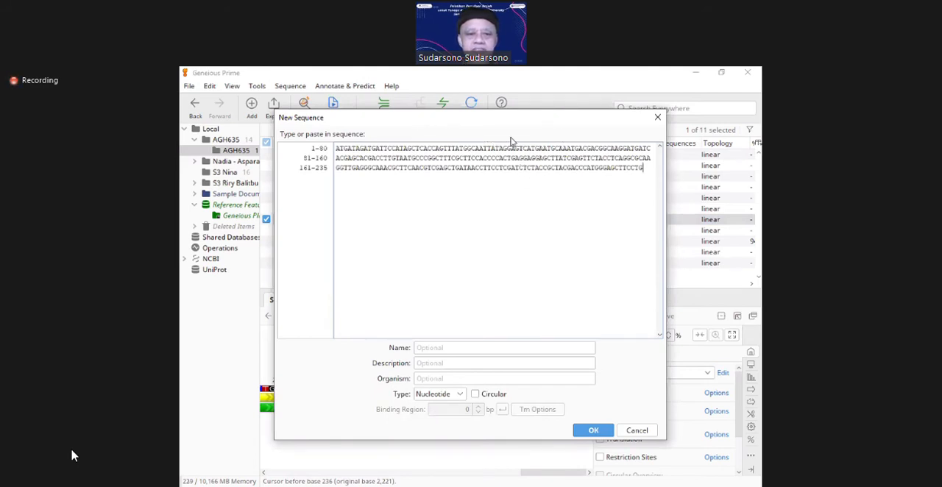
# Step: Copy the EXON2 CM017872 ORI extraction document and paste its bases after Exon 1 in the new sequence
pyautogui.moveTo(508, 118); pyautogui.dragTo(612, 128)
pyautogui.click(326, 211)
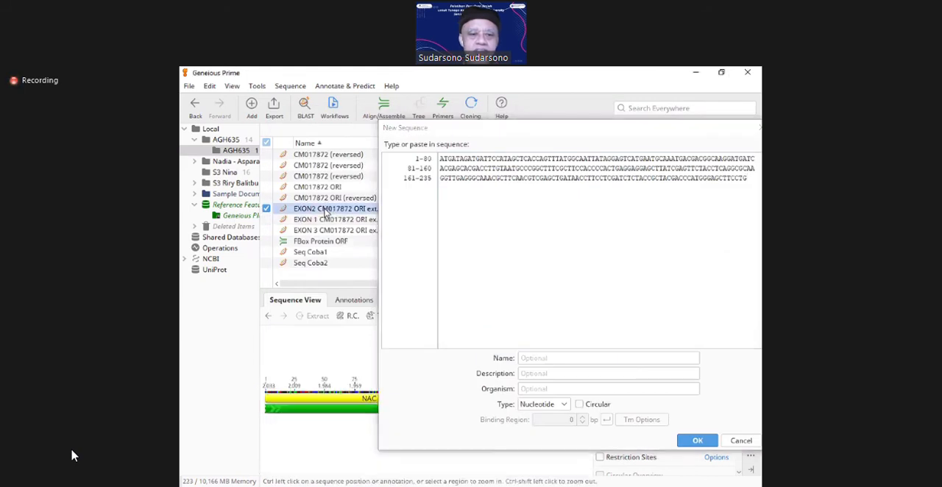
pyautogui.rightClick(326, 211)
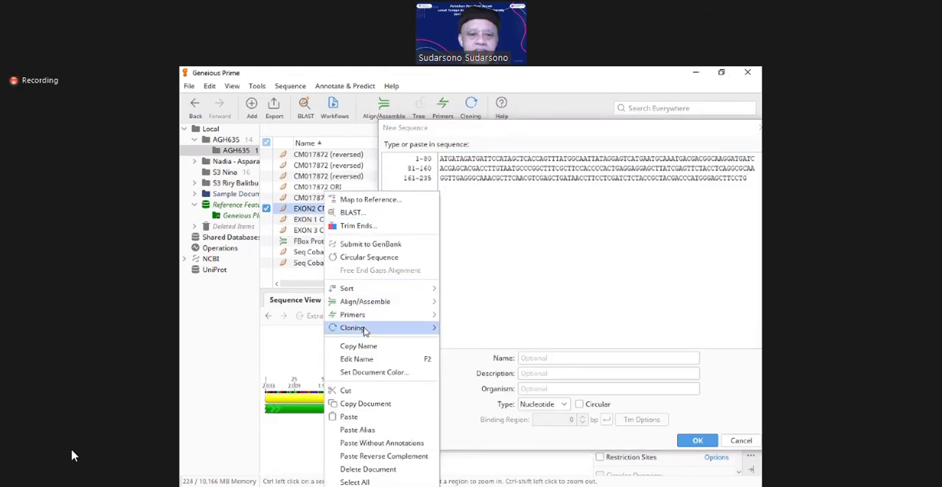
pyautogui.click(365, 404)
pyautogui.rightClick(501, 227)
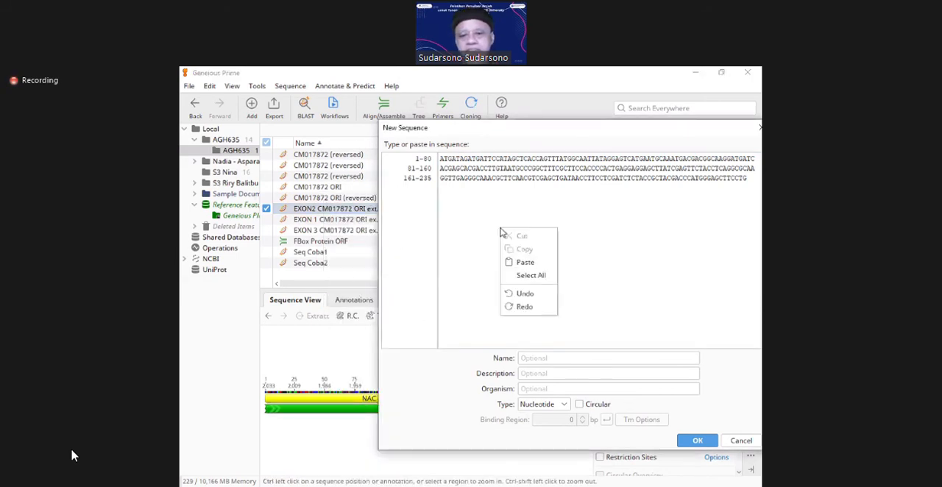
pyautogui.click(517, 262)
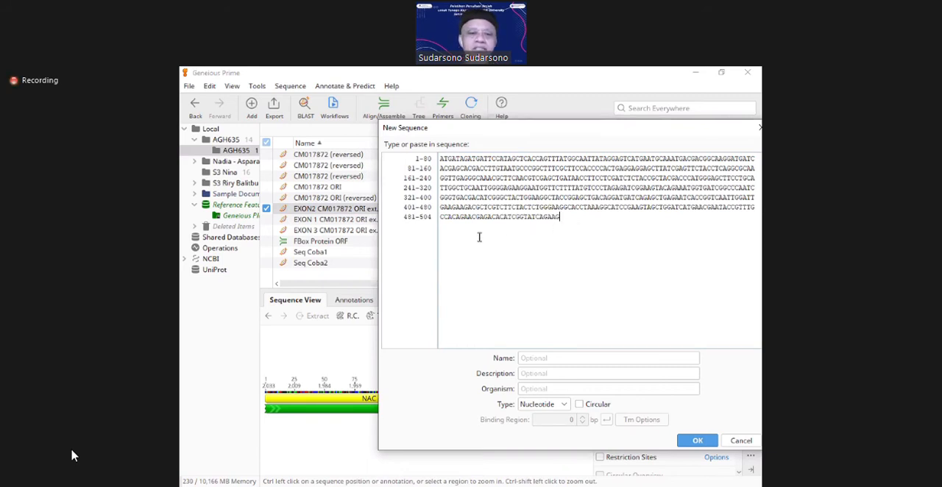
# Step: Try to copy the EXON 3 CM017872 ORI extraction document and append its bases to the new sequence
pyautogui.click(327, 233)
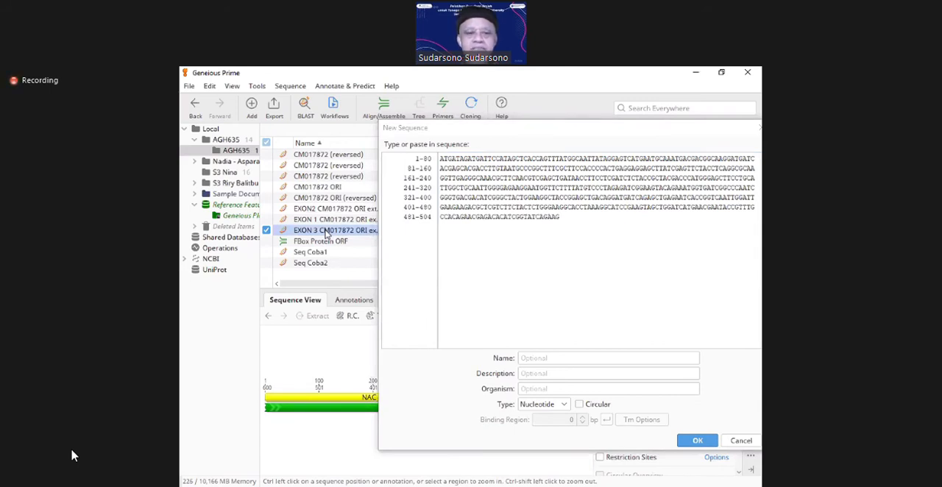
pyautogui.rightClick(327, 233)
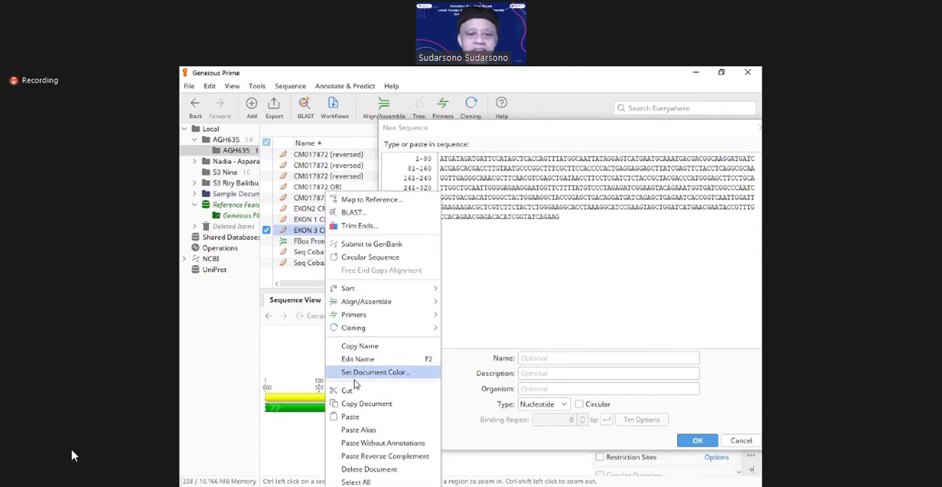
pyautogui.click(360, 408)
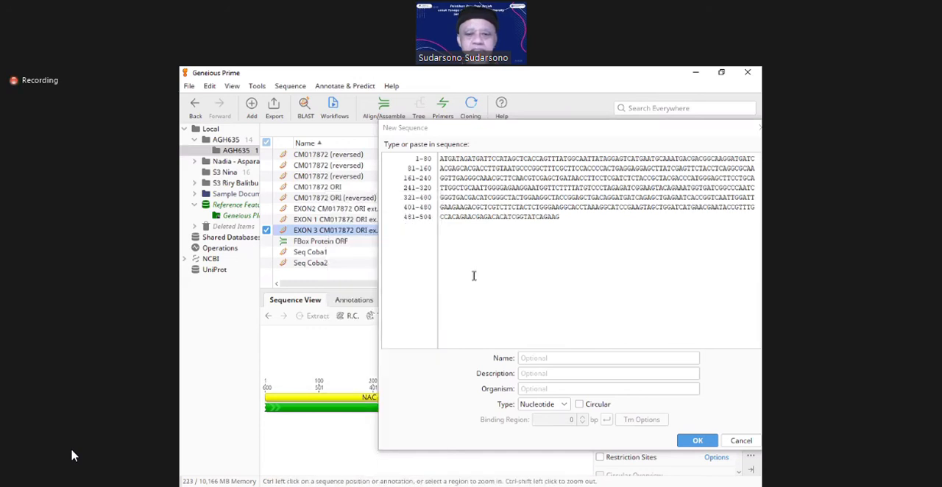
pyautogui.rightClick(529, 262)
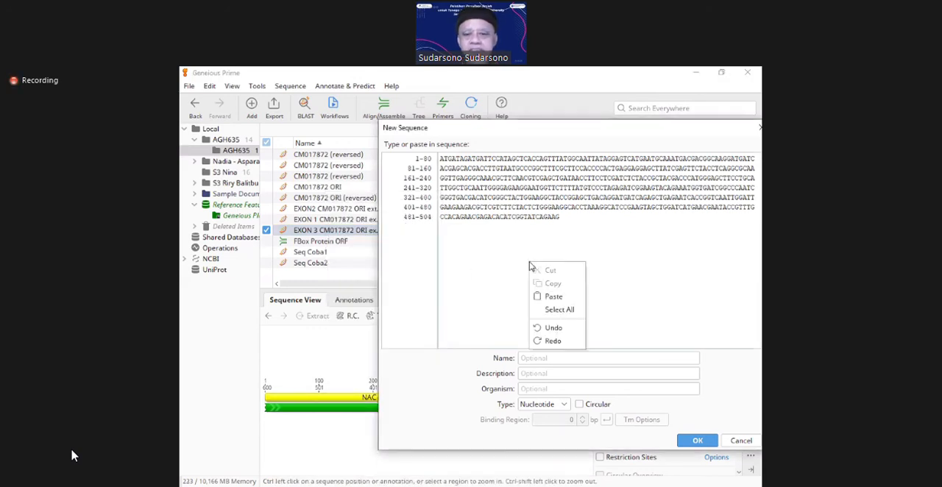
pyautogui.click(548, 295)
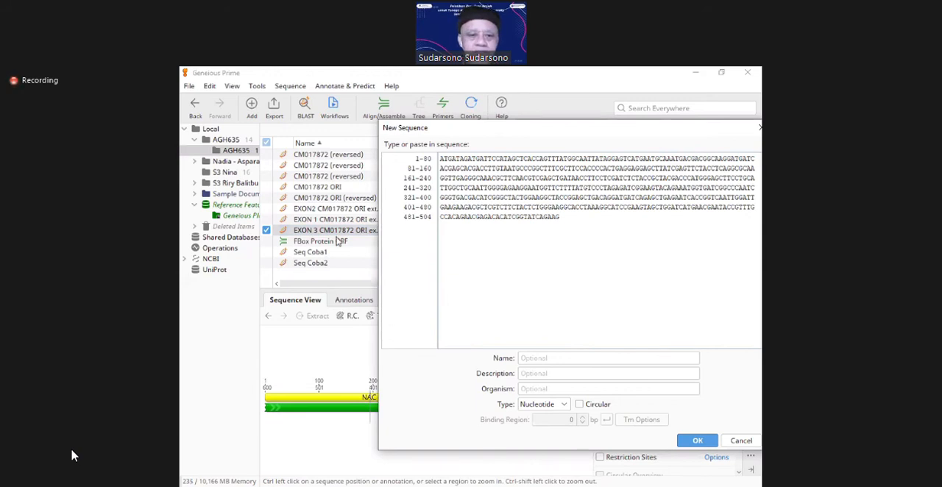
# Step: Copy the EXON 3 CM017872 ORI extraction document and paste its bases after Exon 2 in the new sequence
pyautogui.click(305, 231)
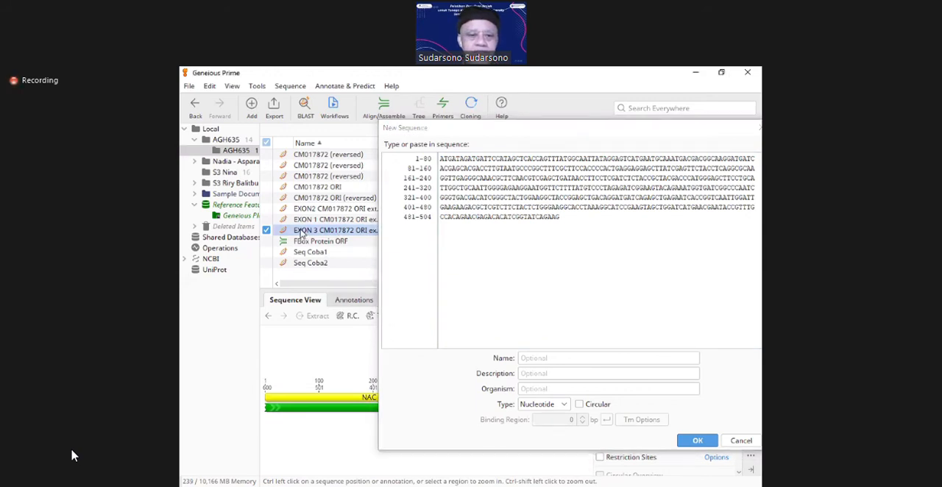
pyautogui.rightClick(298, 232)
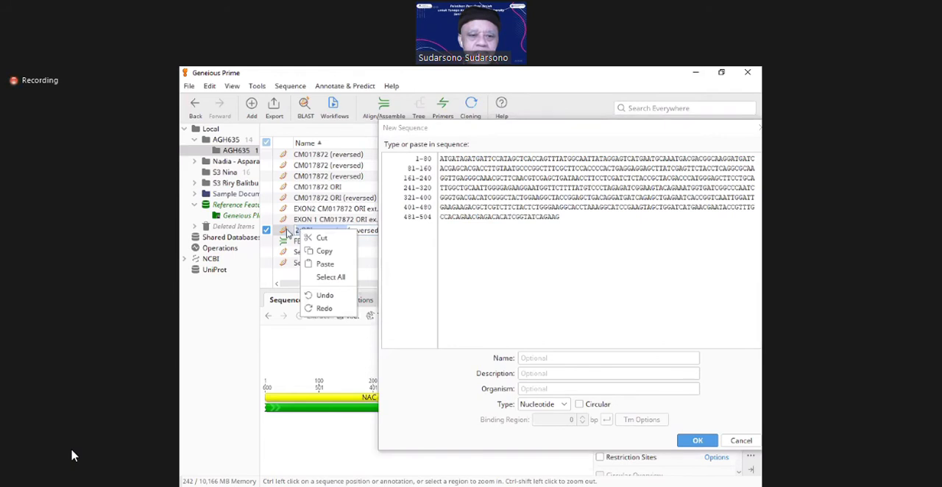
pyautogui.click(287, 230)
pyautogui.rightClick(288, 233)
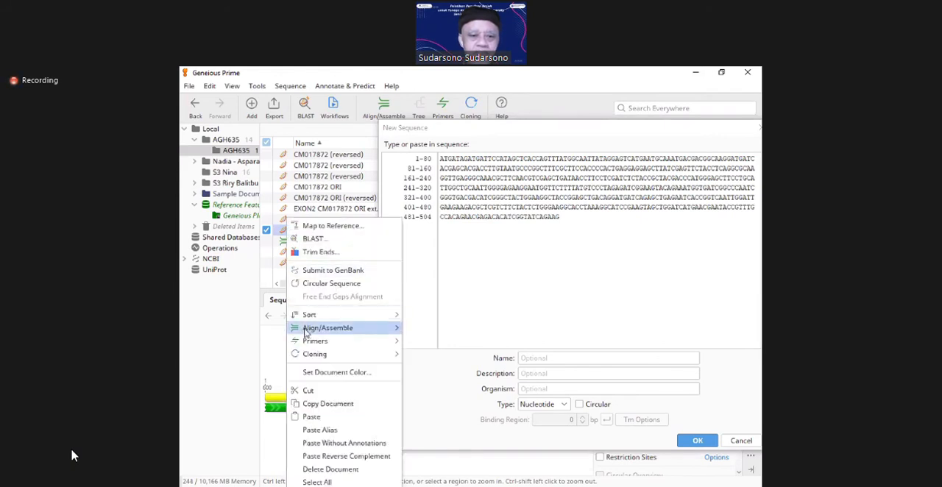
pyautogui.click(327, 407)
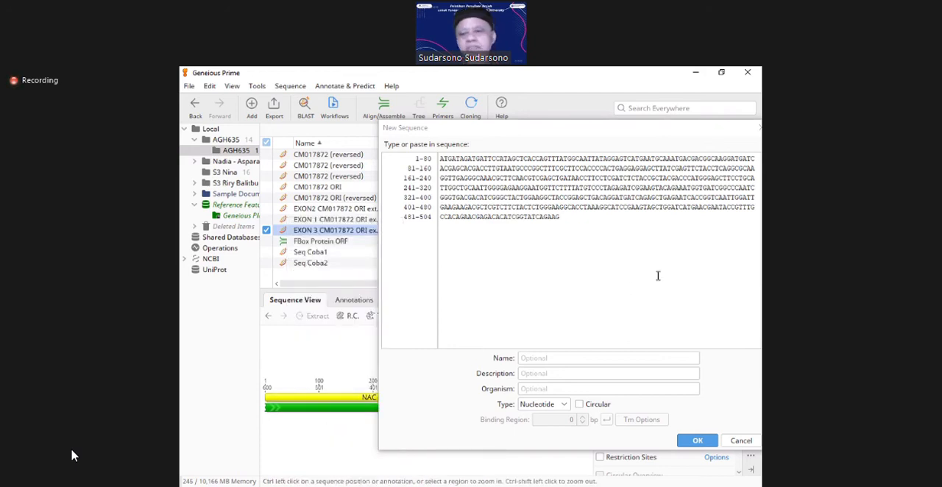
pyautogui.rightClick(601, 229)
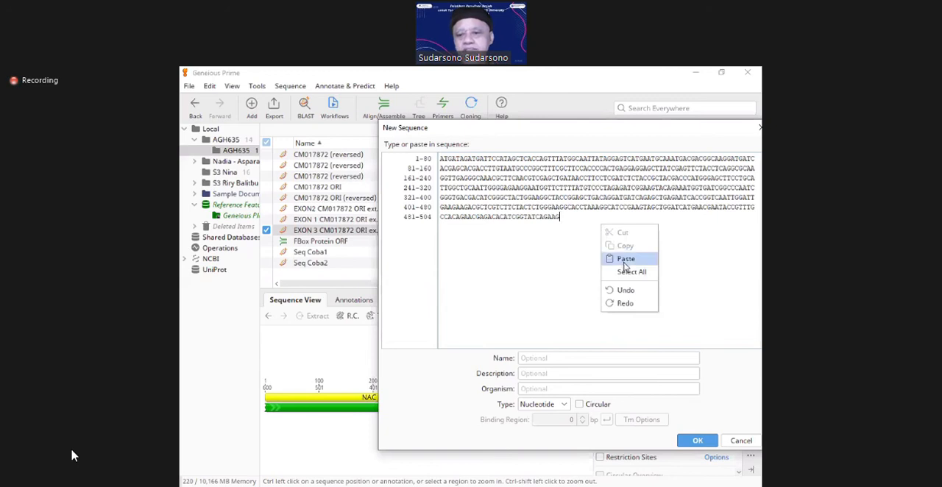
pyautogui.click(625, 259)
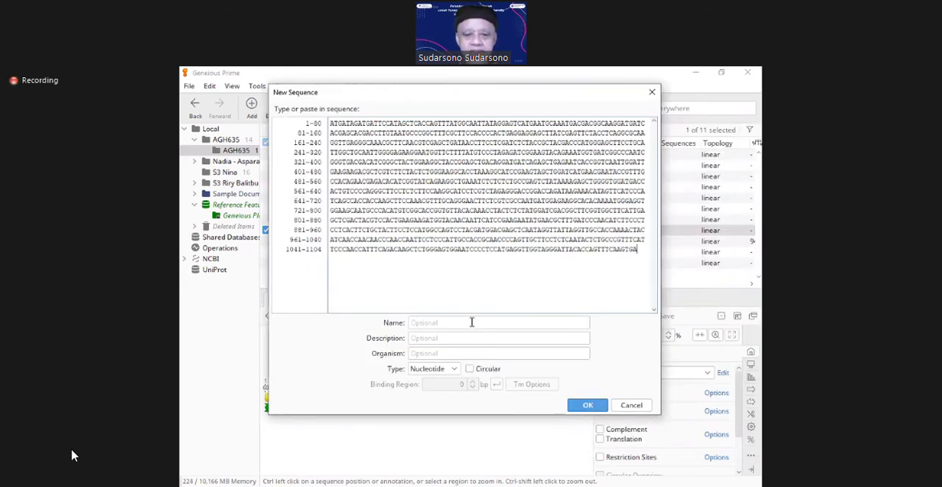
# Step: Create the joined nucleotide sequence with the name Exon 1-3, description "Hany coba2 saja" and organism Kelapa
pyautogui.click(472, 322)
pyautogui.write('Exon 1-3')
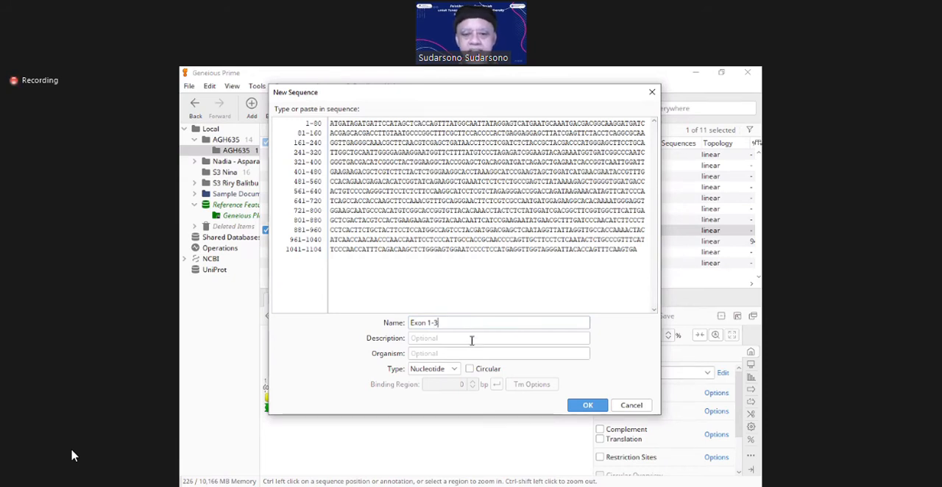
pyautogui.click(472, 340)
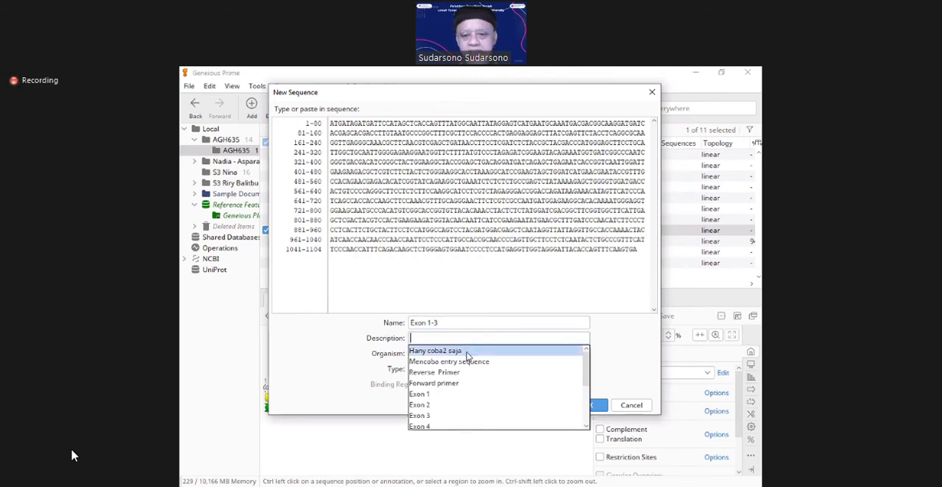
pyautogui.click(463, 352)
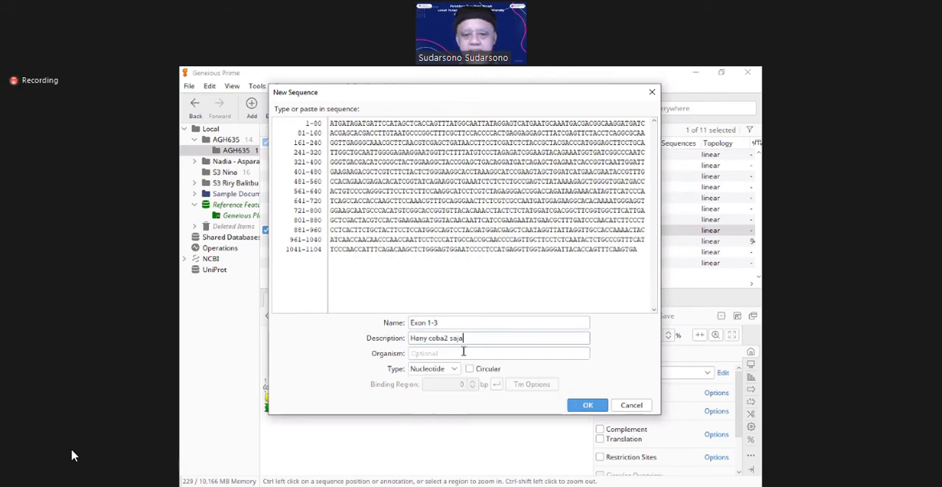
pyautogui.click(477, 354)
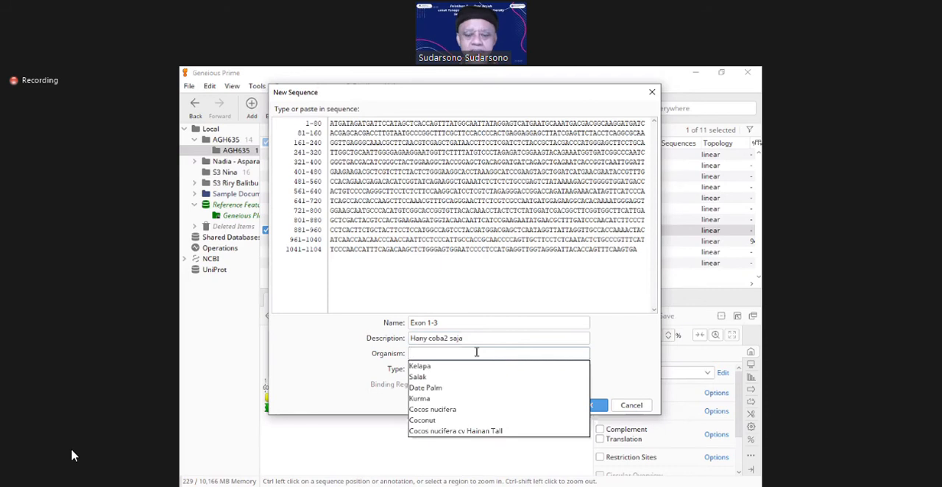
pyautogui.write('Kelapa')
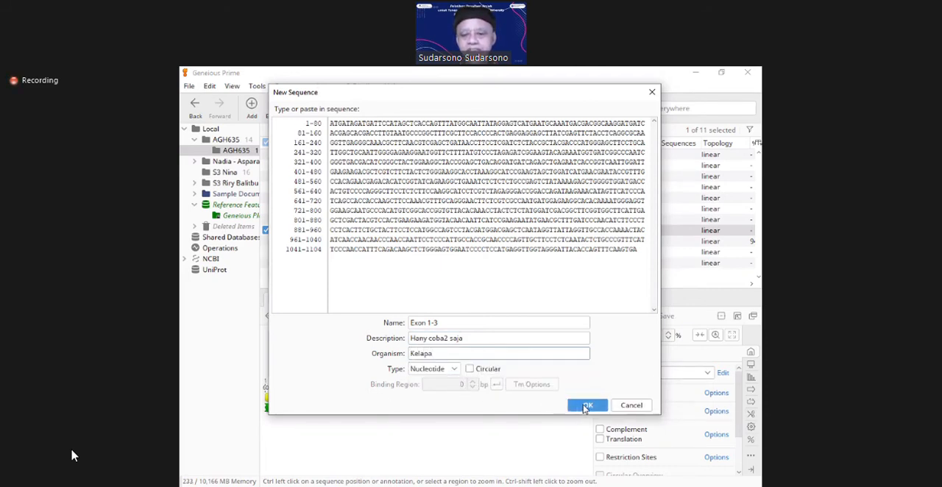
pyautogui.click(585, 406)
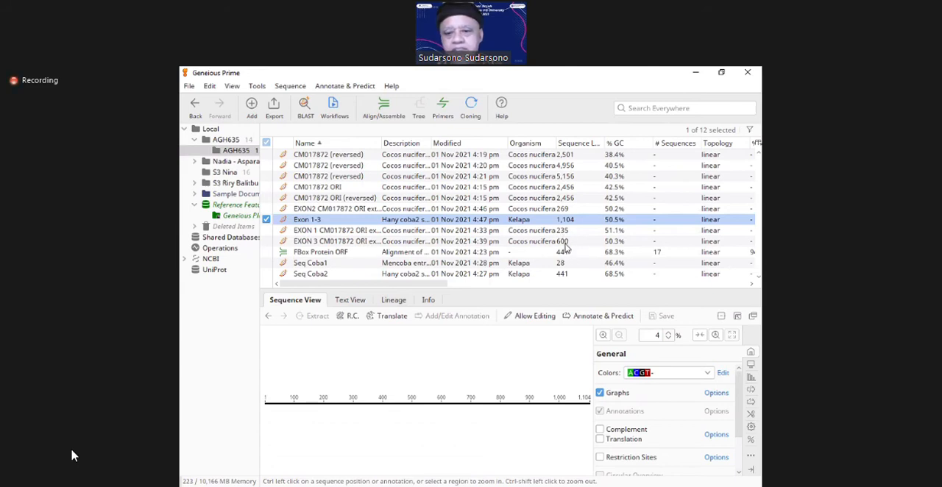
# Step: Compare the sequence lengths of the EXON2 and EXON 3 extractions with that of the joined Exon 1-3 document
pyautogui.click(561, 211)
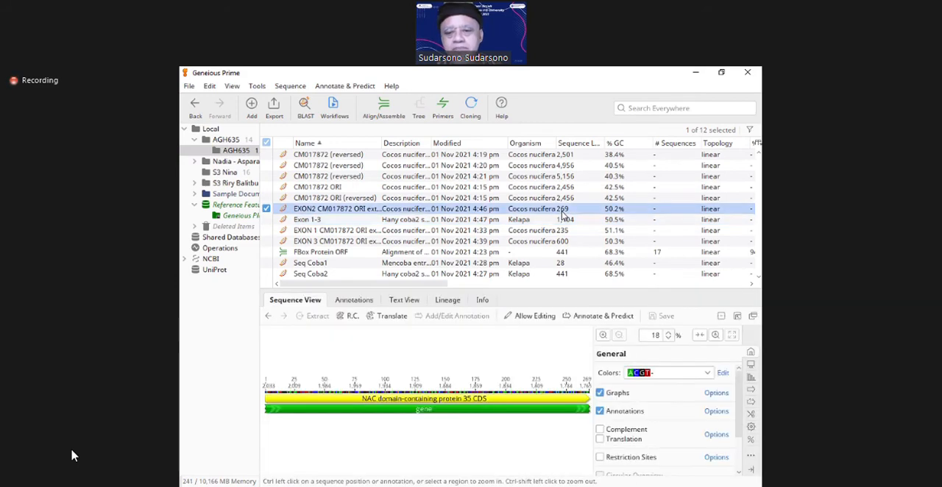
pyautogui.click(581, 244)
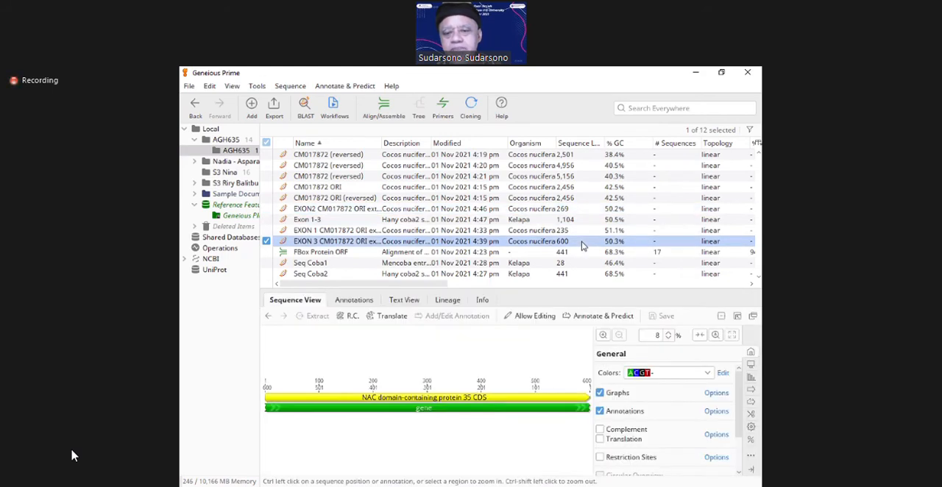
pyautogui.click(572, 223)
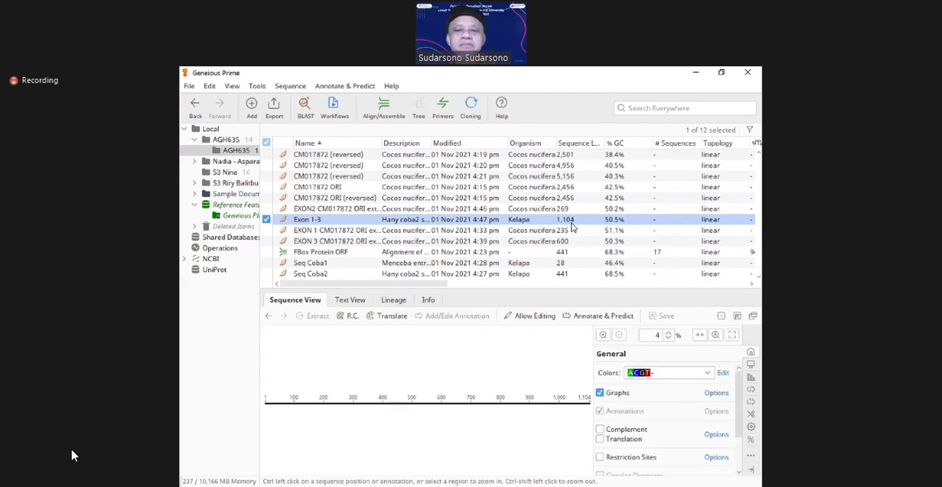
pyautogui.hotkey('alt', 'Tab')
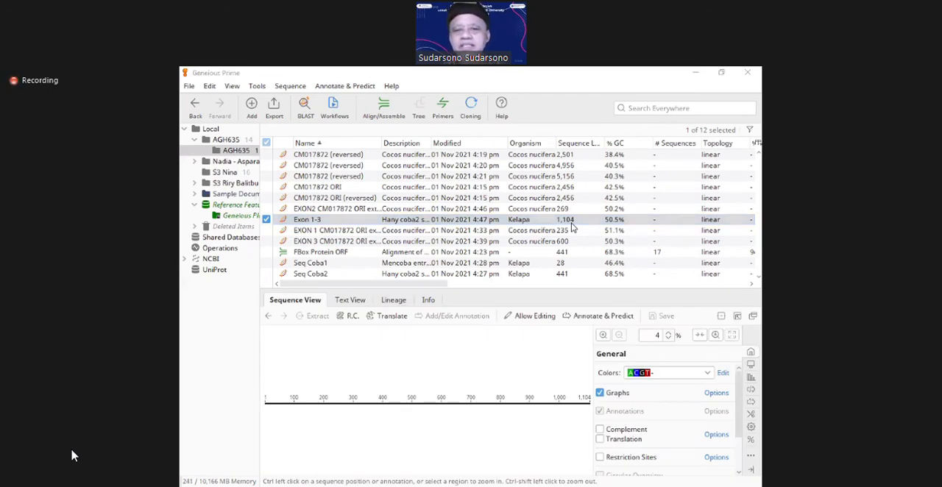
pyautogui.click(572, 223)
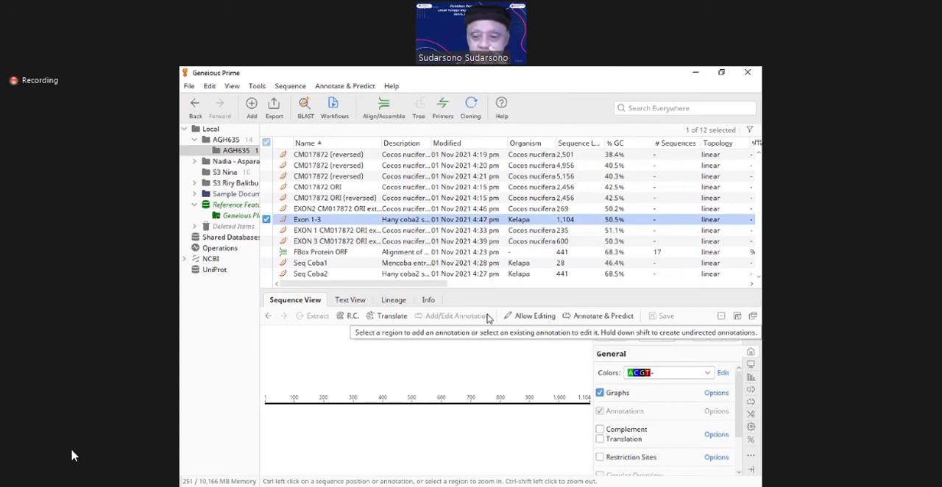
pyautogui.moveTo(72, 456)
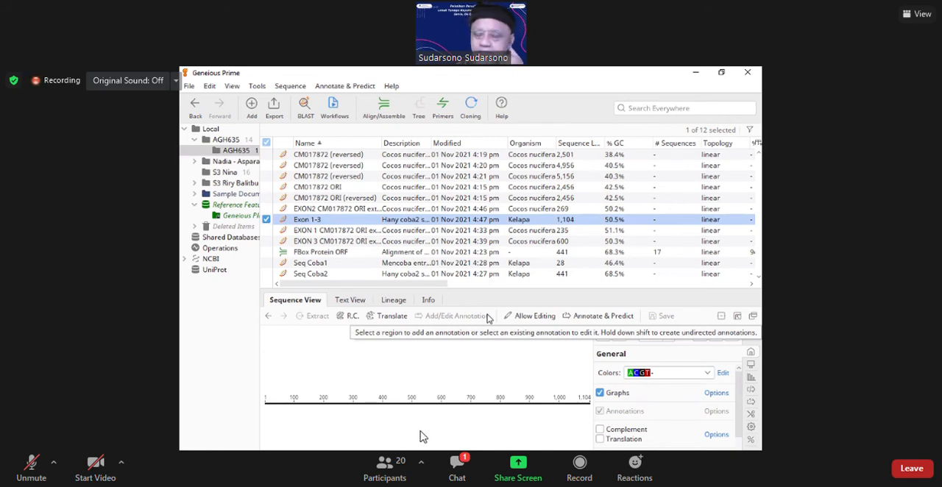
pyautogui.click(457, 468)
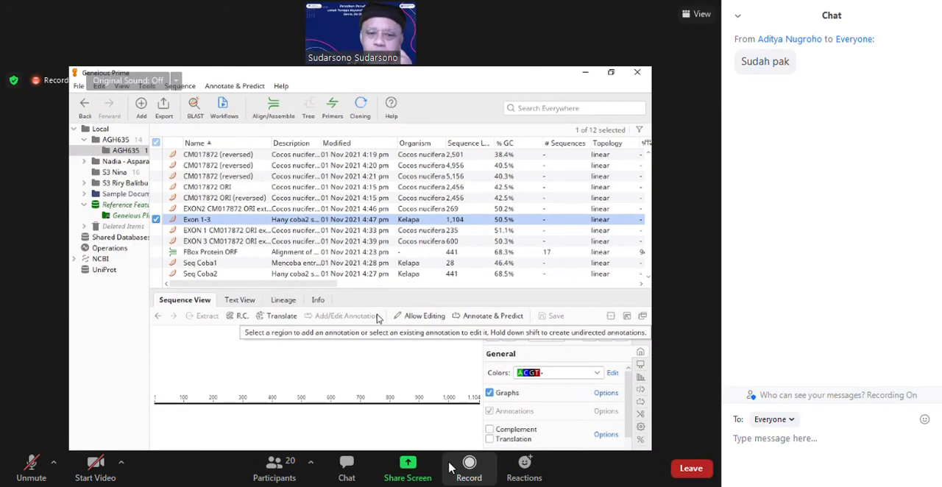
pyautogui.click(323, 480)
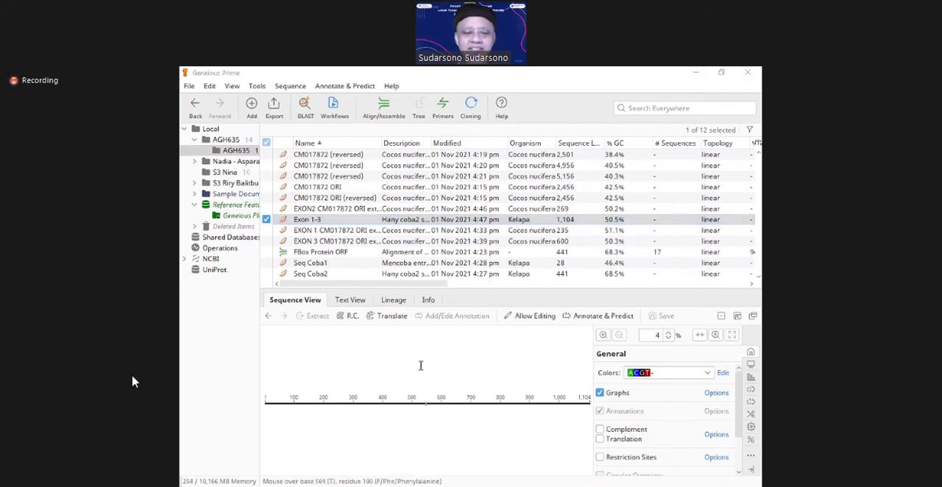
# Step: Select the ATG start codon at bases 1 to 3 of the Exon 1-3 sequence to check its beginning
pyautogui.click(268, 406)
pyautogui.press('Home')
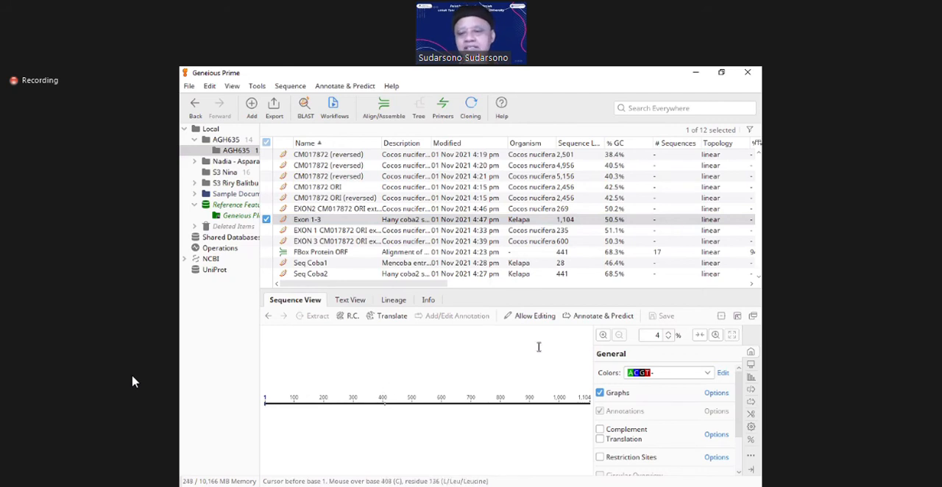
pyautogui.click(602, 336)
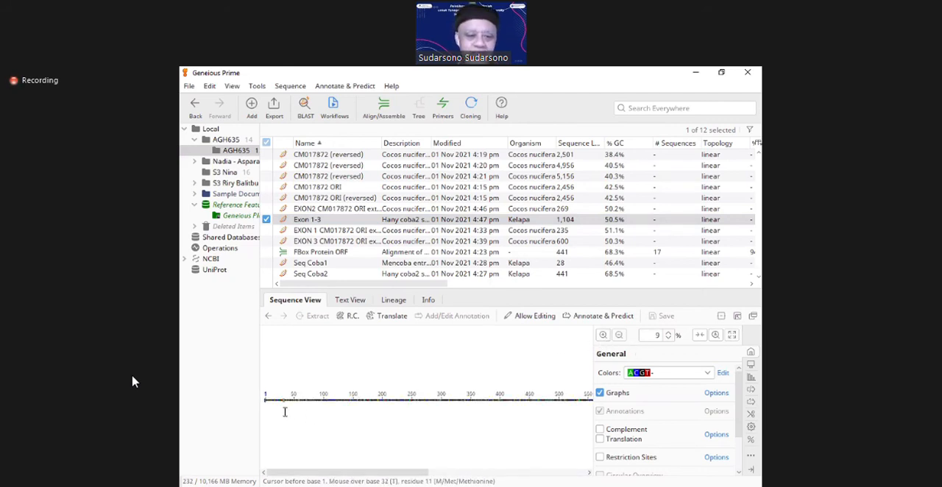
pyautogui.click(603, 335)
pyautogui.click(603, 335)
pyautogui.click(604, 335)
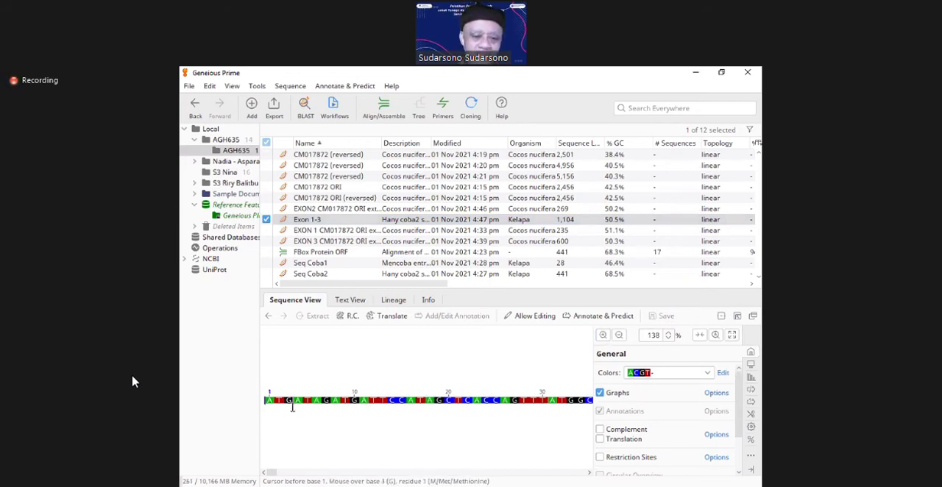
pyautogui.moveTo(292, 399); pyautogui.dragTo(269, 398)
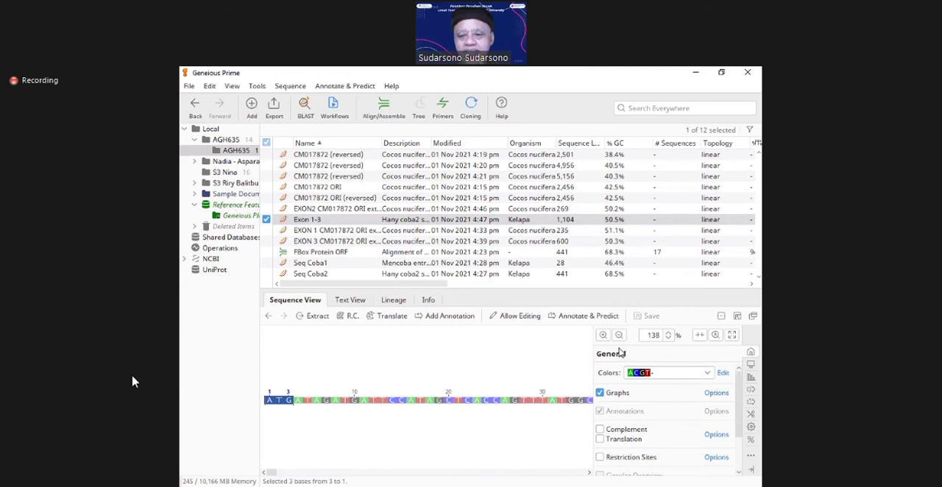
# Step: Go through the Exon 1-3 bases to the end and select the final TGA codon, bases 1,102 to 1,104
pyautogui.click(577, 401)
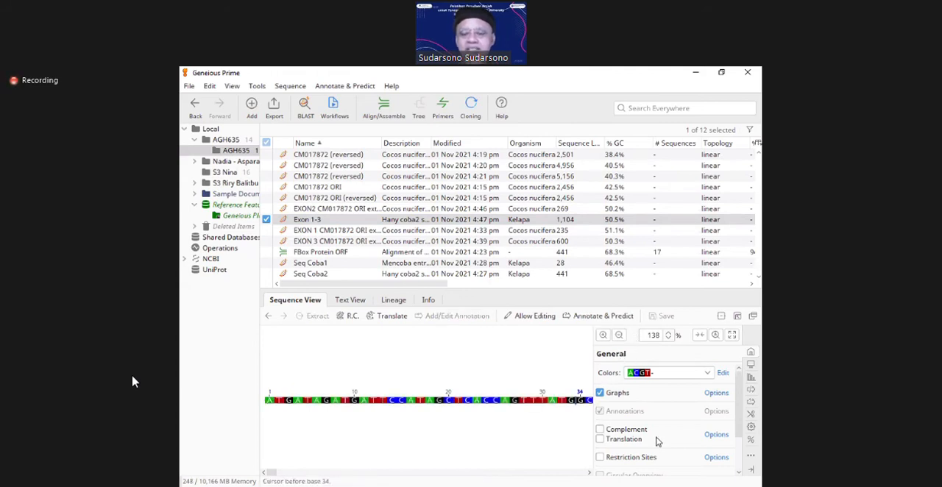
pyautogui.press('Right')
pyautogui.press('Right')
pyautogui.press('Right')
pyautogui.press('Right')
pyautogui.press('Right')
pyautogui.press('Right')
pyautogui.press('Right')
pyautogui.press('Right')
pyautogui.press('Right')
pyautogui.press('Right')
pyautogui.press('Right')
pyautogui.press('Right')
pyautogui.press('Right')
pyautogui.press('Right')
pyautogui.press('Right')
pyautogui.press('Right')
pyautogui.press('Right')
pyautogui.press('Right')
pyautogui.press('Right')
pyautogui.press('Right')
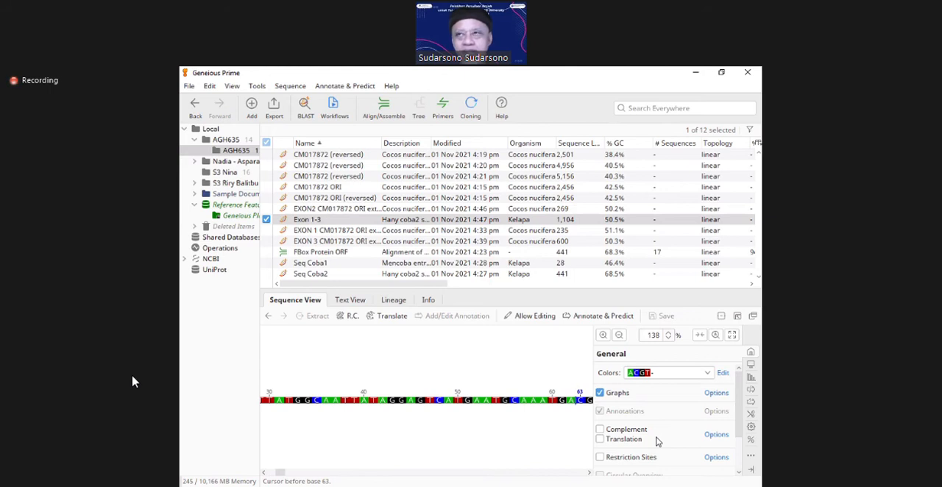
pyautogui.press('Right')
pyautogui.press('Right')
pyautogui.press('Right')
pyautogui.press('Right')
pyautogui.press('Right')
pyautogui.press('Right')
pyautogui.press('Right')
pyautogui.press('Right')
pyautogui.press('Right')
pyautogui.press('Right')
pyautogui.press('Right')
pyautogui.press('Right')
pyautogui.press('Right')
pyautogui.press('Right')
pyautogui.press('Right')
pyautogui.press('Right')
pyautogui.press('Right')
pyautogui.press('Right')
pyautogui.press('Right')
pyautogui.press('Right')
pyautogui.press('Right')
pyautogui.press('Right')
pyautogui.press('Right')
pyautogui.press('Right')
pyautogui.press('Right')
pyautogui.press('Right')
pyautogui.press('Right')
pyautogui.press('Right')
pyautogui.press('Right')
pyautogui.press('Right')
pyautogui.press('Right')
pyautogui.press('Right')
pyautogui.press('Right')
pyautogui.press('Right')
pyautogui.press('Right')
pyautogui.press('Right')
pyautogui.press('Right')
pyautogui.press('Right')
pyautogui.press('Right')
pyautogui.press('Right')
pyautogui.press('Right')
pyautogui.press('Right')
pyautogui.press('Right')
pyautogui.press('Right')
pyautogui.press('Right')
pyautogui.press('Right')
pyautogui.press('Right')
pyautogui.press('Right')
pyautogui.press('Right')
pyautogui.press('Right')
pyautogui.press('Right')
pyautogui.press('Right')
pyautogui.press('Right')
pyautogui.press('Right')
pyautogui.press('Right')
pyautogui.press('Right')
pyautogui.press('Right')
pyautogui.press('Right')
pyautogui.press('Right')
pyautogui.press('Right')
pyautogui.press('Right')
pyautogui.press('Right')
pyautogui.press('Right')
pyautogui.press('Right')
pyautogui.press('Right')
pyautogui.press('Right')
pyautogui.press('Right')
pyautogui.press('Right')
pyautogui.press('Right')
pyautogui.press('Right')
pyautogui.press('Right')
pyautogui.press('Right')
pyautogui.press('Right')
pyautogui.press('Right')
pyautogui.press('Right')
pyautogui.press('Right')
pyautogui.press('Right')
pyautogui.press('Right')
pyautogui.press('Right')
pyautogui.press('Right')
pyautogui.press('Right')
pyautogui.press('Right')
pyautogui.press('Right')
pyautogui.press('Right')
pyautogui.press('Right')
pyautogui.press('Right')
pyautogui.press('Right')
pyautogui.press('Right')
pyautogui.press('Right')
pyautogui.press('Right')
pyautogui.press('Right')
pyautogui.press('Right')
pyautogui.press('Right')
pyautogui.press('Right')
pyautogui.press('Right')
pyautogui.press('Right')
pyautogui.press('Right')
pyautogui.press('Right')
pyautogui.press('Right')
pyautogui.press('Right')
pyautogui.press('Right')
pyautogui.press('Right')
pyautogui.press('Right')
pyautogui.press('Right')
pyautogui.press('Right')
pyautogui.press('Right')
pyautogui.press('Right')
pyautogui.press('Right')
pyautogui.press('Right')
pyautogui.press('Right')
pyautogui.press('Right')
pyautogui.press('Right')
pyautogui.press('Right')
pyautogui.press('Right')
pyautogui.press('Right')
pyautogui.press('Right')
pyautogui.press('Right')
pyautogui.press('Right')
pyautogui.press('Right')
pyautogui.press('Right')
pyautogui.press('Right')
pyautogui.press('Right')
pyautogui.press('Right')
pyautogui.press('Right')
pyautogui.press('Right')
pyautogui.press('Right')
pyautogui.press('Right')
pyautogui.press('Right')
pyautogui.press('Right')
pyautogui.press('Right')
pyautogui.press('Right')
pyautogui.press('Right')
pyautogui.press('Right')
pyautogui.press('Right')
pyautogui.press('Right')
pyautogui.press('Right')
pyautogui.press('Right')
pyautogui.press('Right')
pyautogui.press('Right')
pyautogui.press('Right')
pyautogui.press('Right')
pyautogui.press('Right')
pyautogui.press('Right')
pyautogui.press('Right')
pyautogui.press('Right')
pyautogui.press('Right')
pyautogui.press('Right')
pyautogui.press('Right')
pyautogui.press('Right')
pyautogui.press('Right')
pyautogui.press('Right')
pyautogui.press('Right')
pyautogui.press('Right')
pyautogui.press('Right')
pyautogui.press('Right')
pyautogui.press('Right')
pyautogui.press('Right')
pyautogui.press('Right')
pyautogui.press('Right')
pyautogui.press('Right')
pyautogui.press('Right')
pyautogui.press('Right')
pyautogui.press('Right')
pyautogui.press('Right')
pyautogui.press('Right')
pyautogui.press('Right')
pyautogui.press('Right')
pyautogui.press('Right')
pyautogui.press('Right')
pyautogui.press('Right')
pyautogui.press('Right')
pyautogui.press('Right')
pyautogui.press('Right')
pyautogui.press('Right')
pyautogui.press('Right')
pyautogui.press('Right')
pyautogui.press('Right')
pyautogui.press('Right')
pyautogui.press('Right')
pyautogui.press('Right')
pyautogui.press('Right')
pyautogui.press('Right')
pyautogui.press('Right')
pyautogui.press('Right')
pyautogui.press('Right')
pyautogui.press('Right')
pyautogui.press('Right')
pyautogui.press('Right')
pyautogui.press('Right')
pyautogui.press('Right')
pyautogui.press('Right')
pyautogui.press('Right')
pyautogui.press('Right')
pyautogui.press('Right')
pyautogui.press('Right')
pyautogui.press('Right')
pyautogui.press('Right')
pyautogui.press('Right')
pyautogui.press('Right')
pyautogui.press('Right')
pyautogui.press('Right')
pyautogui.press('Right')
pyautogui.press('Right')
pyautogui.press('Right')
pyautogui.press('Right')
pyautogui.press('Right')
pyautogui.press('Right')
pyautogui.press('Right')
pyautogui.press('Right')
pyautogui.press('Right')
pyautogui.press('Right')
pyautogui.press('Right')
pyautogui.press('Right')
pyautogui.press('Right')
pyautogui.press('Right')
pyautogui.press('Right')
pyautogui.press('Right')
pyautogui.press('Right')
pyautogui.press('Right')
pyautogui.press('Right')
pyautogui.press('Right')
pyautogui.press('Right')
pyautogui.press('Right')
pyautogui.press('Right')
pyautogui.press('Right')
pyautogui.press('Right')
pyautogui.press('Right')
pyautogui.press('Right')
pyautogui.press('Right')
pyautogui.press('Right')
pyautogui.press('Right')
pyautogui.press('Right')
pyautogui.press('Right')
pyautogui.press('Right')
pyautogui.press('Right')
pyautogui.press('Right')
pyautogui.press('Right')
pyautogui.press('Right')
pyautogui.press('Right')
pyautogui.press('Right')
pyautogui.press('Right')
pyautogui.press('Right')
pyautogui.press('Right')
pyautogui.press('Right')
pyautogui.press('Right')
pyautogui.press('Right')
pyautogui.press('Right')
pyautogui.press('Right')
pyautogui.press('Right')
pyautogui.press('Right')
pyautogui.press('Right')
pyautogui.press('Right')
pyautogui.press('Right')
pyautogui.press('Right')
pyautogui.press('Right')
pyautogui.press('Right')
pyautogui.press('Right')
pyautogui.press('Right')
pyautogui.press('Right')
pyautogui.press('Right')
pyautogui.press('Right')
pyautogui.press('Right')
pyautogui.press('Right')
pyautogui.press('Right')
pyautogui.press('Right')
pyautogui.press('Right')
pyautogui.press('Right')
pyautogui.press('Right')
pyautogui.press('Right')
pyautogui.press('Right')
pyautogui.press('Right')
pyautogui.press('Right')
pyautogui.press('Right')
pyautogui.press('Right')
pyautogui.press('Right')
pyautogui.press('Right')
pyautogui.press('Right')
pyautogui.press('Right')
pyautogui.press('Right')
pyautogui.press('Right')
pyautogui.press('Right')
pyautogui.press('Right')
pyautogui.press('Right')
pyautogui.press('Right')
pyautogui.press('Right')
pyautogui.press('Right')
pyautogui.press('Right')
pyautogui.press('Right')
pyautogui.press('Right')
pyautogui.press('Right')
pyautogui.press('Right')
pyautogui.press('Right')
pyautogui.press('Right')
pyautogui.press('Right')
pyautogui.press('Right')
pyautogui.press('Right')
pyautogui.press('Right')
pyautogui.press('Right')
pyautogui.press('Right')
pyautogui.press('Right')
pyautogui.press('Right')
pyautogui.press('Right')
pyautogui.press('Right')
pyautogui.press('Right')
pyautogui.press('Right')
pyautogui.press('Right')
pyautogui.press('Right')
pyautogui.press('Right')
pyautogui.press('Right')
pyautogui.press('Right')
pyautogui.press('Right')
pyautogui.press('Right')
pyautogui.press('Right')
pyautogui.press('Right')
pyautogui.press('Right')
pyautogui.press('Right')
pyautogui.press('Right')
pyautogui.press('Right')
pyautogui.press('Right')
pyautogui.press('Right')
pyautogui.press('Right')
pyautogui.press('Right')
pyautogui.press('Right')
pyautogui.press('Right')
pyautogui.press('Right')
pyautogui.press('Right')
pyautogui.press('Right')
pyautogui.press('Right')
pyautogui.press('Right')
pyautogui.press('Right')
pyautogui.press('Right')
pyautogui.press('Right')
pyautogui.press('Right')
pyautogui.press('Right')
pyautogui.press('Right')
pyautogui.press('Right')
pyautogui.press('Right')
pyautogui.press('Right')
pyautogui.press('Right')
pyautogui.press('Right')
pyautogui.press('Right')
pyautogui.press('Right')
pyautogui.press('Right')
pyautogui.press('Right')
pyautogui.press('Right')
pyautogui.press('Right')
pyautogui.press('Right')
pyautogui.press('Right')
pyautogui.press('Right')
pyautogui.press('Right')
pyautogui.press('Right')
pyautogui.press('Right')
pyautogui.press('Right')
pyautogui.press('Right')
pyautogui.press('Right')
pyautogui.press('Right')
pyautogui.press('Right')
pyautogui.press('Right')
pyautogui.press('Right')
pyautogui.press('Right')
pyautogui.press('Right')
pyautogui.press('Right')
pyautogui.press('Right')
pyautogui.press('Right')
pyautogui.press('Right')
pyautogui.press('Right')
pyautogui.press('Right')
pyautogui.press('Right')
pyautogui.press('Right')
pyautogui.press('Right')
pyautogui.press('Right')
pyautogui.press('Right')
pyautogui.press('Right')
pyautogui.press('Right')
pyautogui.press('Right')
pyautogui.press('Right')
pyautogui.press('Right')
pyautogui.press('Right')
pyautogui.press('Right')
pyautogui.press('Right')
pyautogui.press('Right')
pyautogui.press('Right')
pyautogui.press('Right')
pyautogui.press('Right')
pyautogui.press('Right')
pyautogui.press('Right')
pyautogui.press('Right')
pyautogui.press('Right')
pyautogui.press('Right')
pyautogui.press('Right')
pyautogui.press('Right')
pyautogui.press('Right')
pyautogui.press('Right')
pyautogui.press('Right')
pyautogui.press('Right')
pyautogui.press('Right')
pyautogui.press('Right')
pyautogui.press('Right')
pyautogui.press('Right')
pyautogui.press('Right')
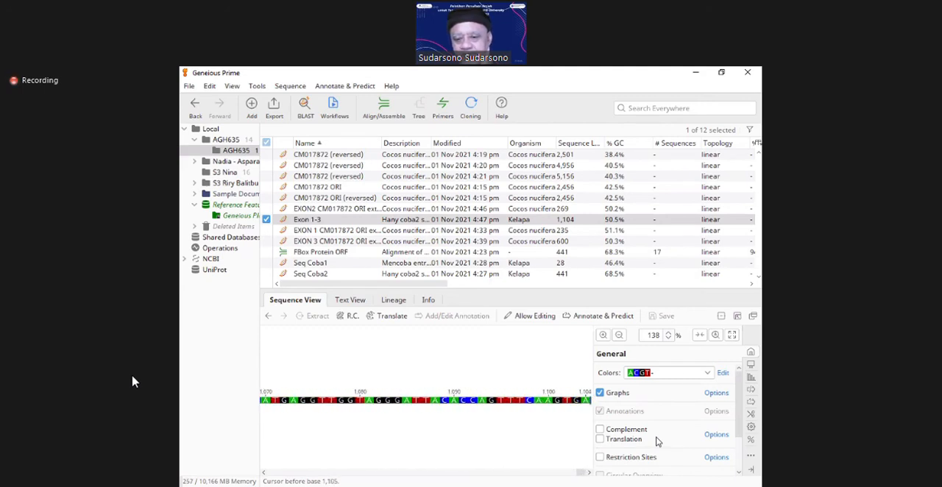
pyautogui.press('Left')
pyautogui.press('Left')
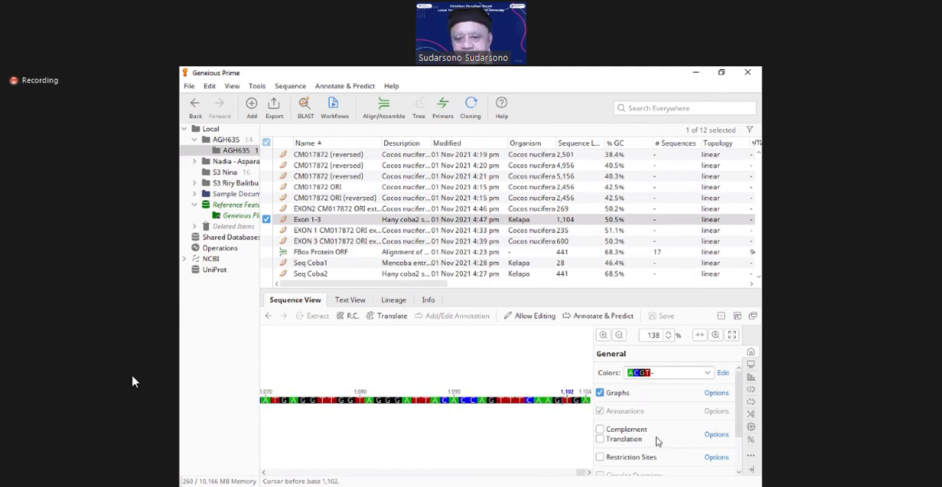
pyautogui.hotkey('shift', 'Right')
pyautogui.hotkey('shift', 'Right')
pyautogui.hotkey('shift', 'Right')
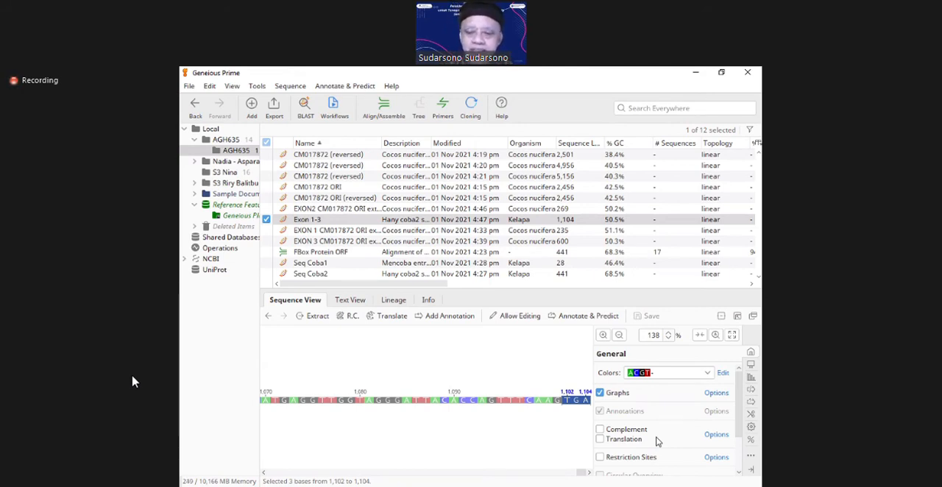
# Step: Display the translation beneath the Exon 1-3 sequence and examine its amino acids near the final codon
pyautogui.click(618, 336)
pyautogui.click(618, 335)
pyautogui.click(619, 336)
pyautogui.click(619, 336)
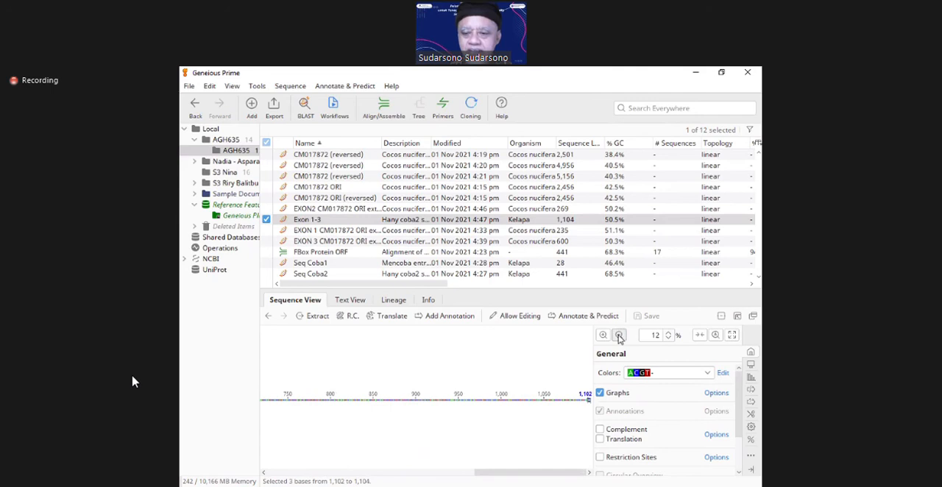
pyautogui.click(618, 335)
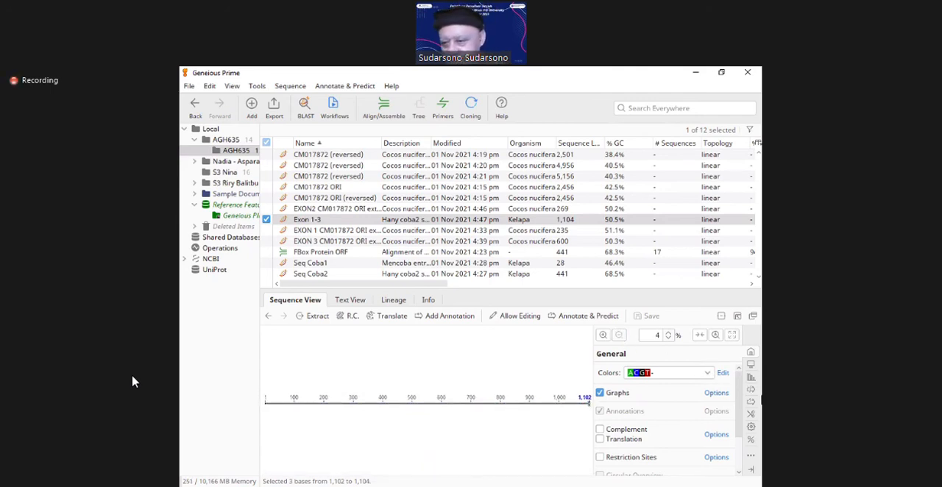
pyautogui.click(751, 355)
pyautogui.click(751, 355)
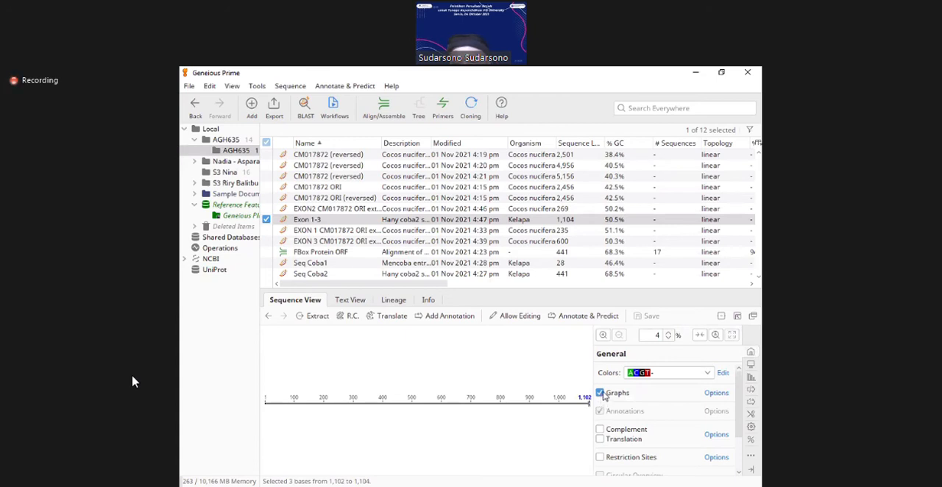
pyautogui.moveTo(739, 423); pyautogui.dragTo(741, 457)
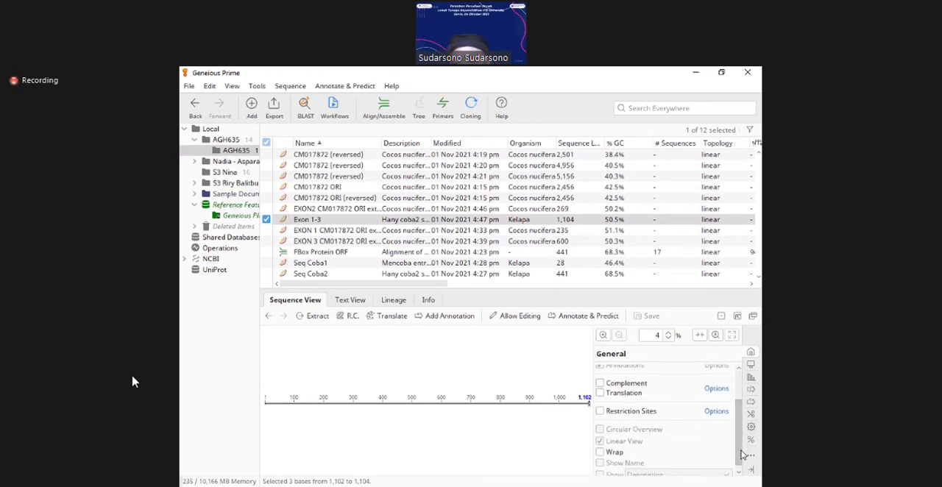
pyautogui.click(600, 394)
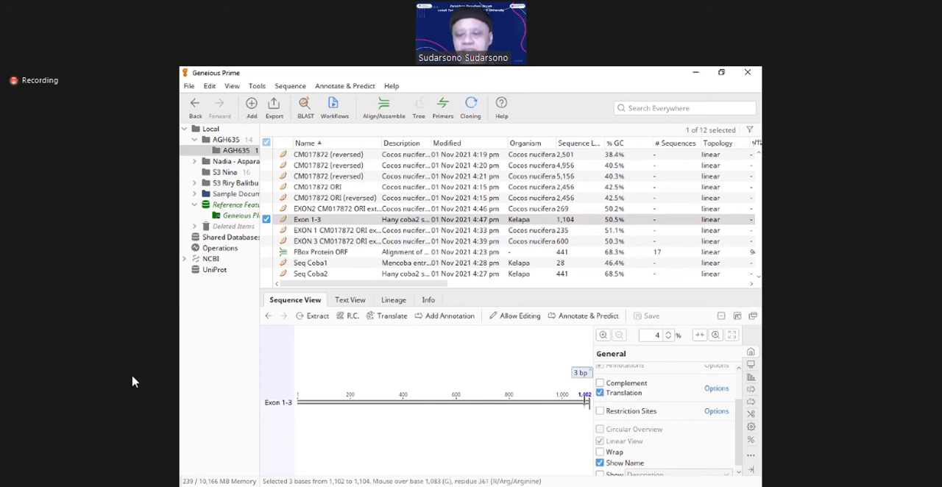
pyautogui.click(602, 336)
pyautogui.click(602, 336)
pyautogui.click(603, 335)
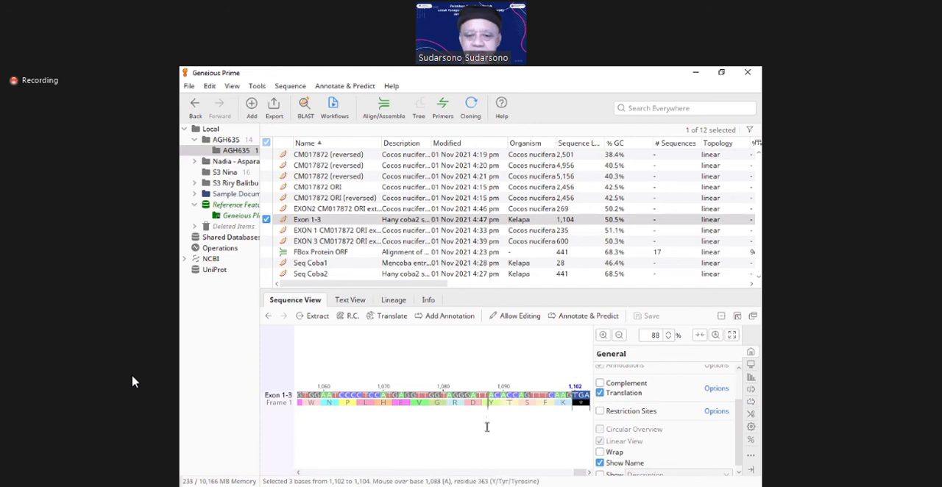
# Step: Examine the amino acids beneath the Exon 1-3 sequence backwards from base 1,077 to base 936
pyautogui.click(422, 397)
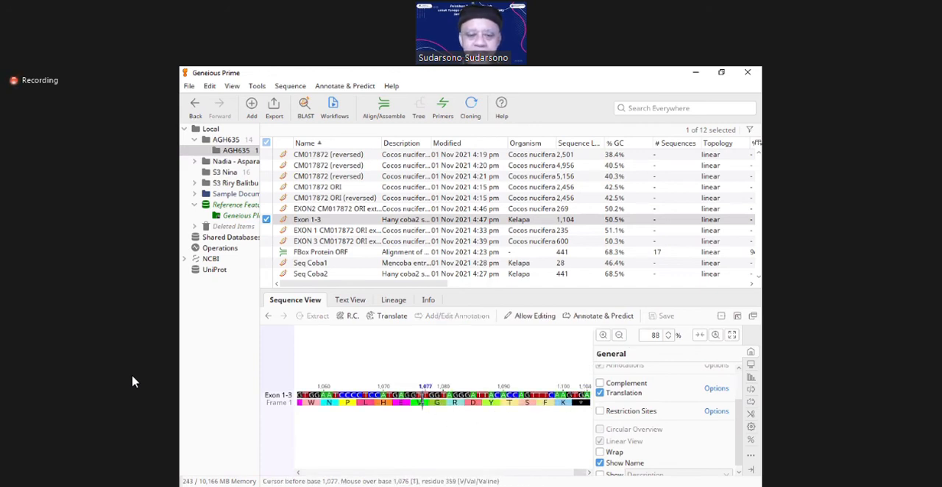
pyautogui.press('Left')
pyautogui.press('Left')
pyautogui.press('Left')
pyautogui.press('Left')
pyautogui.press('Left')
pyautogui.press('Left')
pyautogui.press('Left')
pyautogui.press('Left')
pyautogui.press('Left')
pyautogui.press('Left')
pyautogui.press('Left')
pyautogui.press('Left')
pyautogui.press('Left')
pyautogui.press('Left')
pyautogui.press('Left')
pyautogui.press('Left')
pyautogui.press('Left')
pyautogui.press('Left')
pyautogui.press('Left')
pyautogui.press('Left')
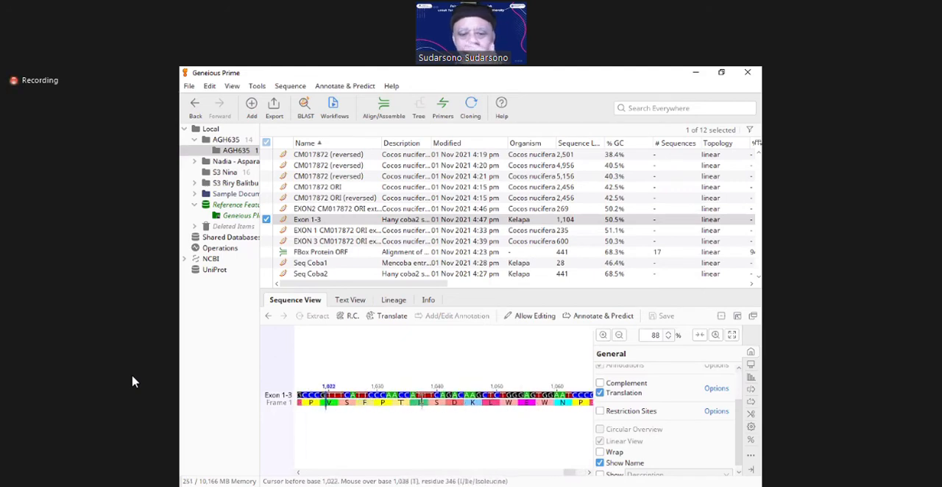
pyautogui.press('Left')
pyautogui.press('Left')
pyautogui.press('Left')
pyautogui.press('Left')
pyautogui.press('Left')
pyautogui.press('Left')
pyautogui.press('Left')
pyautogui.press('Left')
pyautogui.press('Left')
pyautogui.press('Left')
pyautogui.press('Left')
pyautogui.press('Left')
pyautogui.press('Left')
pyautogui.press('Left')
pyautogui.press('Left')
pyautogui.press('Left')
pyautogui.press('Left')
pyautogui.press('Left')
pyautogui.press('Left')
pyautogui.press('Left')
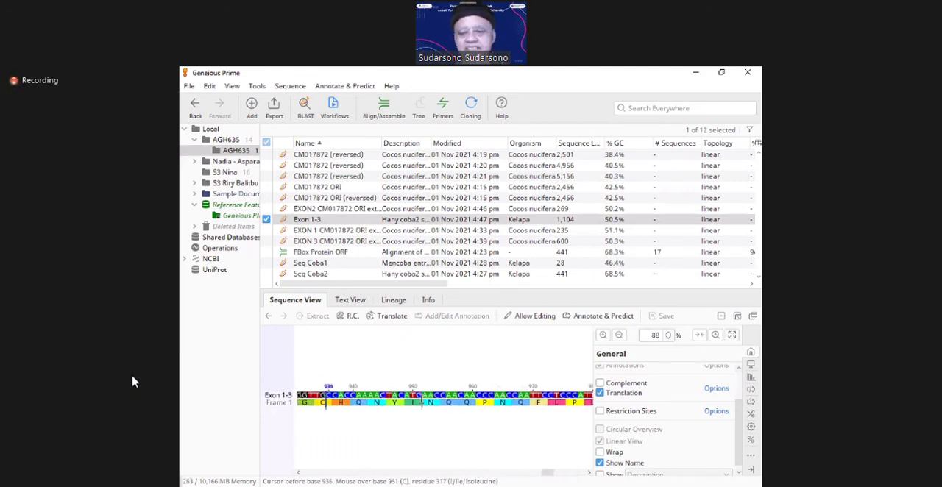
# Step: Examine the Exon 1-3 translation from base 326 back to base 1, and place the cursor just after the start codon
pyautogui.click(618, 336)
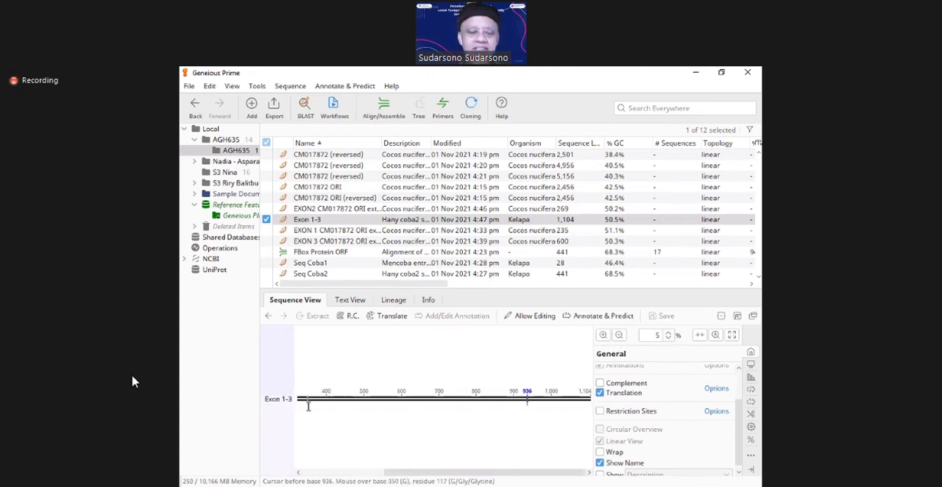
pyautogui.click(301, 401)
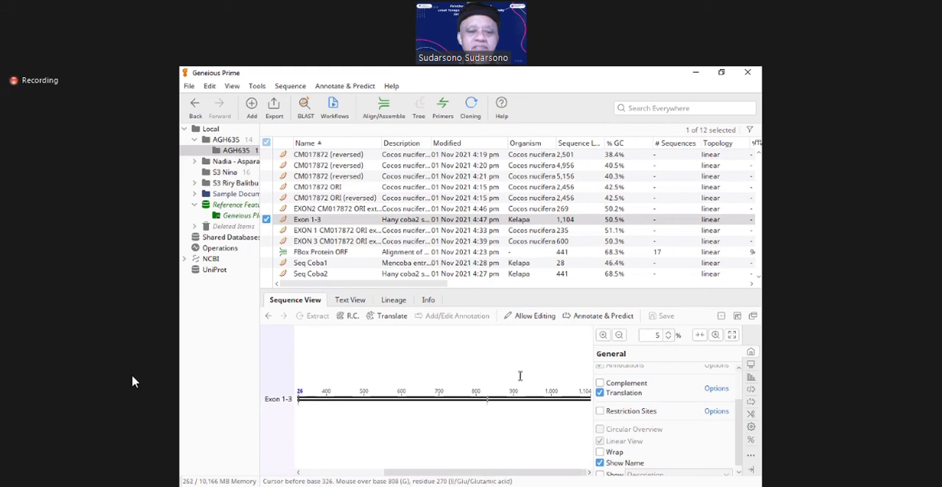
pyautogui.click(604, 335)
pyautogui.click(604, 336)
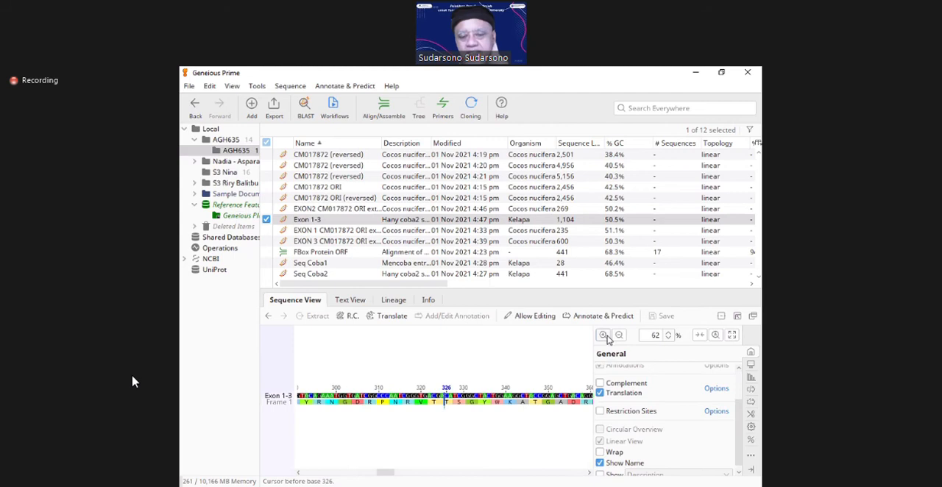
pyautogui.press('Left')
pyautogui.press('Left')
pyautogui.press('Left')
pyautogui.press('Left')
pyautogui.press('Left')
pyautogui.press('Left')
pyautogui.press('Left')
pyautogui.press('Left')
pyautogui.press('Left')
pyautogui.press('Left')
pyautogui.press('Left')
pyautogui.press('Left')
pyautogui.press('Left')
pyautogui.press('Left')
pyautogui.press('Left')
pyautogui.press('Left')
pyautogui.press('Left')
pyautogui.press('Left')
pyautogui.press('Left')
pyautogui.press('Left')
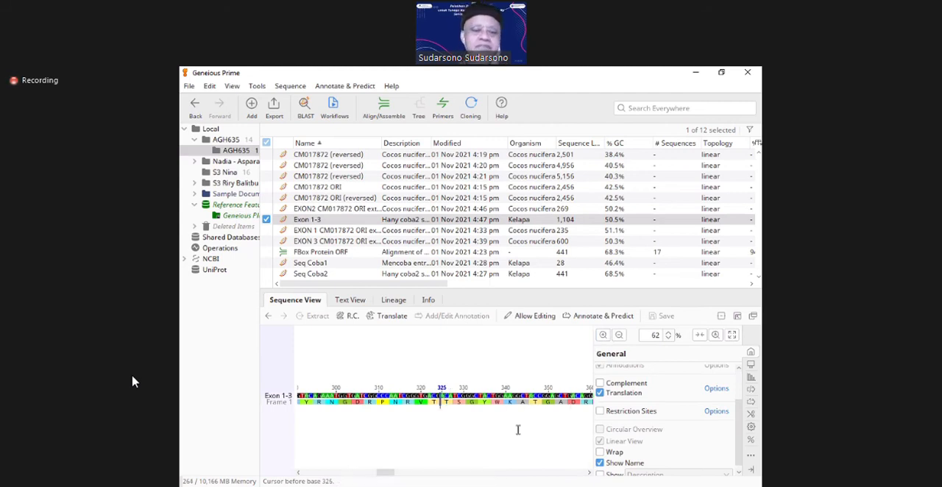
pyautogui.press('Left')
pyautogui.press('Left')
pyautogui.press('Left')
pyautogui.press('Left')
pyautogui.press('Left')
pyautogui.press('Left')
pyautogui.press('Left')
pyautogui.press('Left')
pyautogui.press('Left')
pyautogui.press('Left')
pyautogui.press('Left')
pyautogui.press('Left')
pyautogui.press('Left')
pyautogui.press('Left')
pyautogui.press('Left')
pyautogui.press('Left')
pyautogui.press('Left')
pyautogui.press('Left')
pyautogui.press('Left')
pyautogui.press('Left')
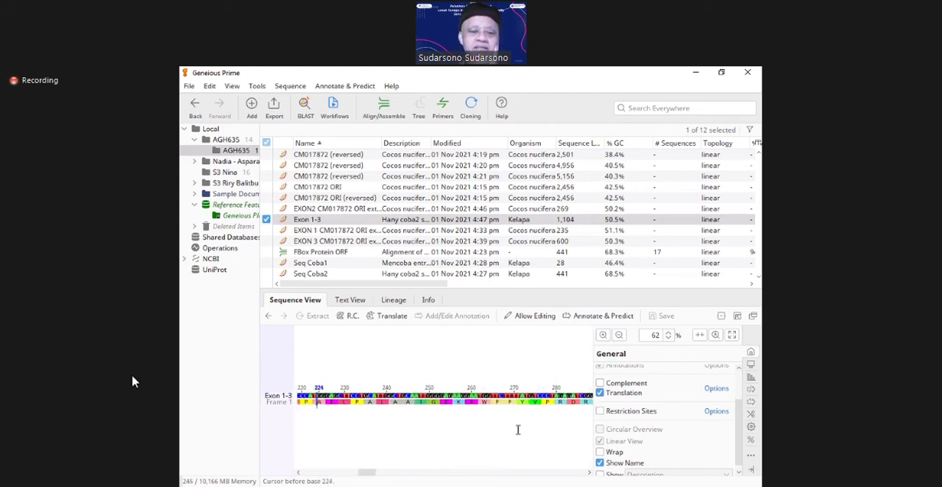
pyautogui.press('Left')
pyautogui.press('Left')
pyautogui.press('Left')
pyautogui.press('Left')
pyautogui.press('Left')
pyautogui.press('Left')
pyautogui.press('Left')
pyautogui.press('Left')
pyautogui.press('Left')
pyautogui.press('Left')
pyautogui.press('Left')
pyautogui.press('Left')
pyautogui.press('Left')
pyautogui.press('Left')
pyautogui.press('Left')
pyautogui.press('Left')
pyautogui.press('Left')
pyautogui.press('Left')
pyautogui.press('Left')
pyautogui.press('Left')
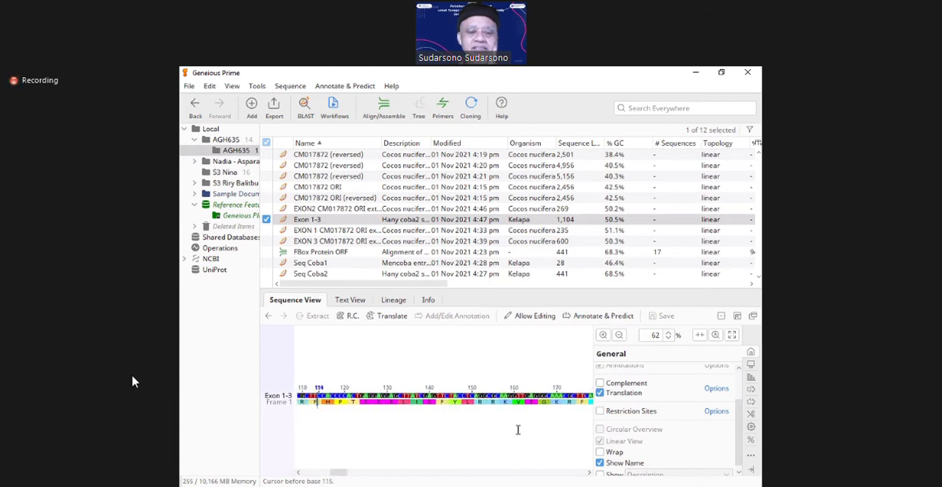
pyautogui.press('Left')
pyautogui.press('Left')
pyautogui.press('Left')
pyautogui.press('Left')
pyautogui.press('Left')
pyautogui.press('Left')
pyautogui.press('Left')
pyautogui.press('Left')
pyautogui.press('Left')
pyautogui.press('Left')
pyautogui.press('Left')
pyautogui.press('Left')
pyautogui.press('Left')
pyautogui.press('Left')
pyautogui.press('Left')
pyautogui.press('Left')
pyautogui.press('Left')
pyautogui.press('Left')
pyautogui.press('Left')
pyautogui.press('Left')
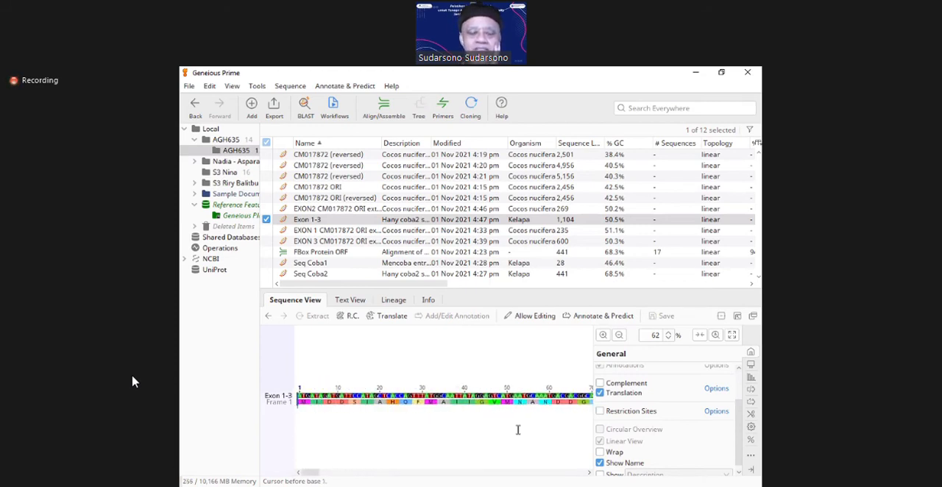
pyautogui.press('Right')
pyautogui.press('Right')
pyautogui.press('Right')
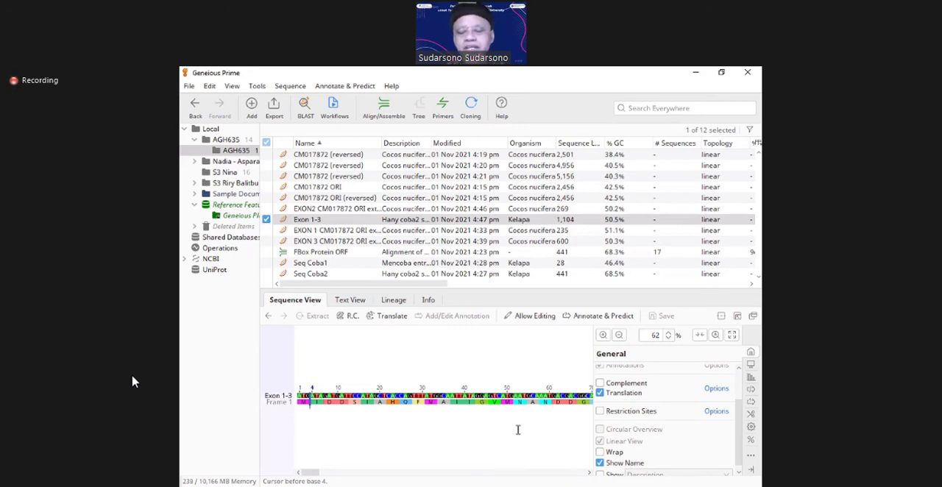
# Step: Return to the end of Exon 1-3 around base 1,096 and examine the last amino acids and the stop codon
pyautogui.click(619, 334)
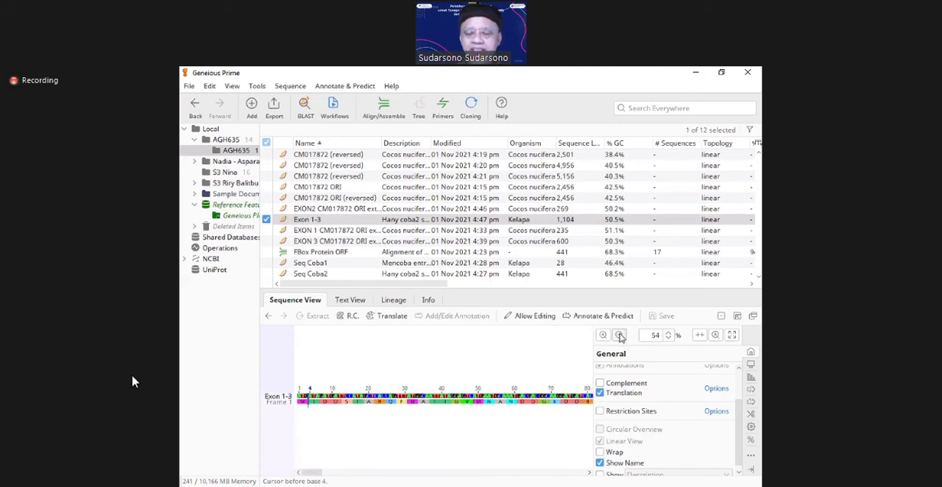
pyautogui.click(619, 336)
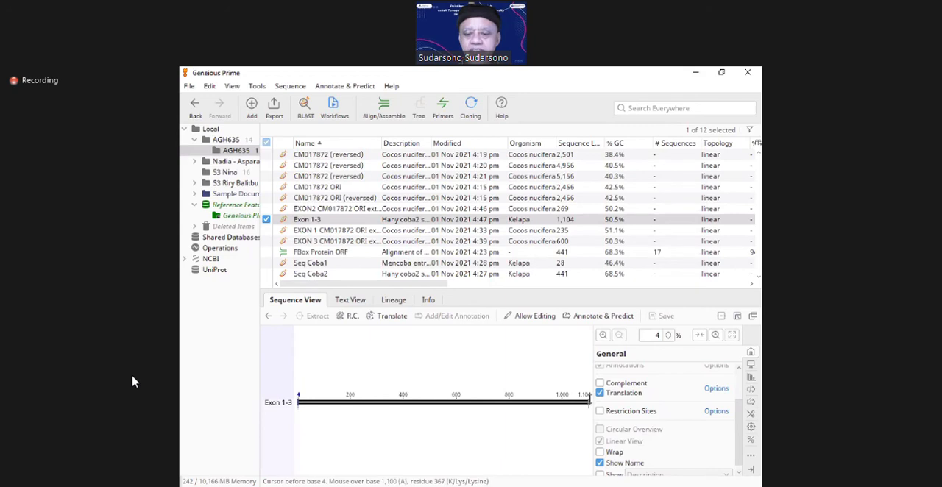
pyautogui.click(587, 402)
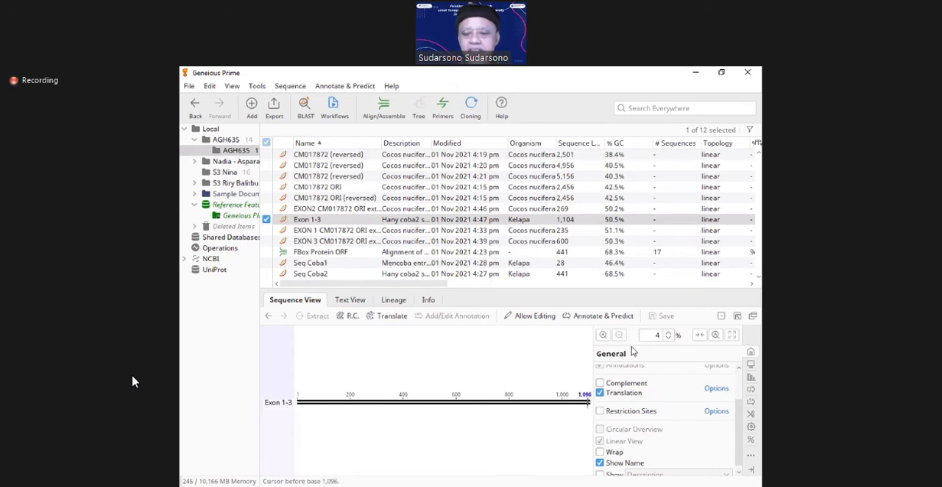
pyautogui.click(602, 336)
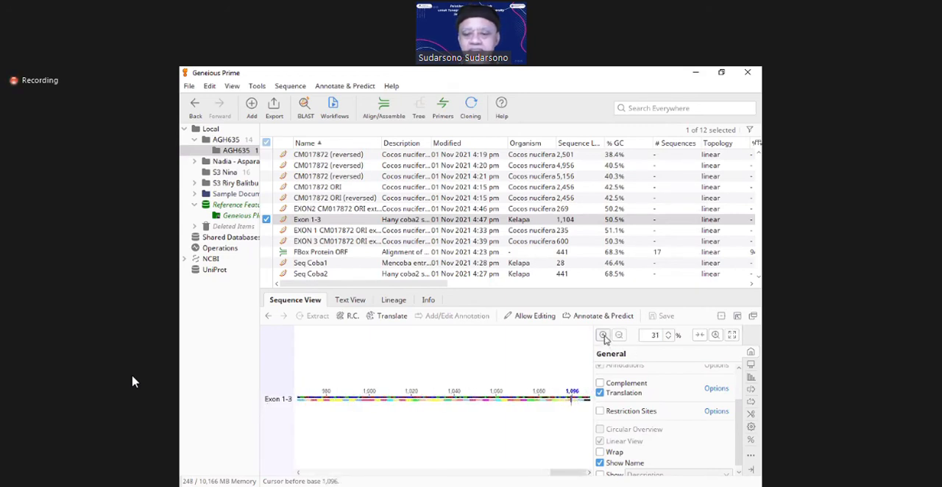
pyautogui.click(603, 336)
pyautogui.click(602, 335)
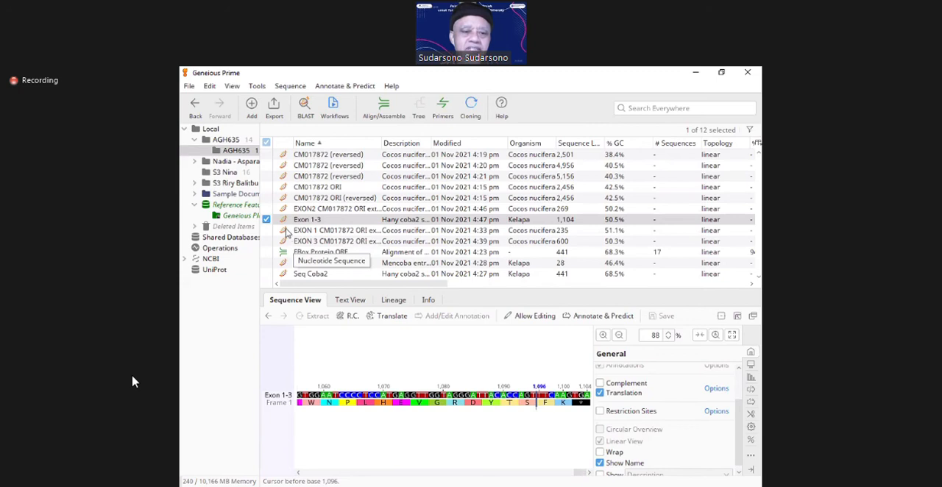
# Step: Translate the entire Exon 1-3 sequence as Exon 1-3 translation with the Standard genetic code, frame 1, keeping the final stop codon
pyautogui.click(281, 222)
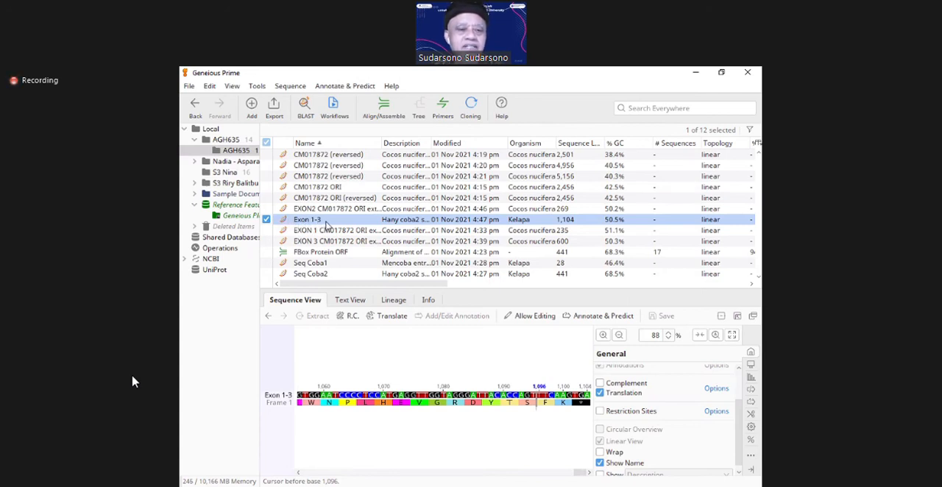
pyautogui.click(291, 86)
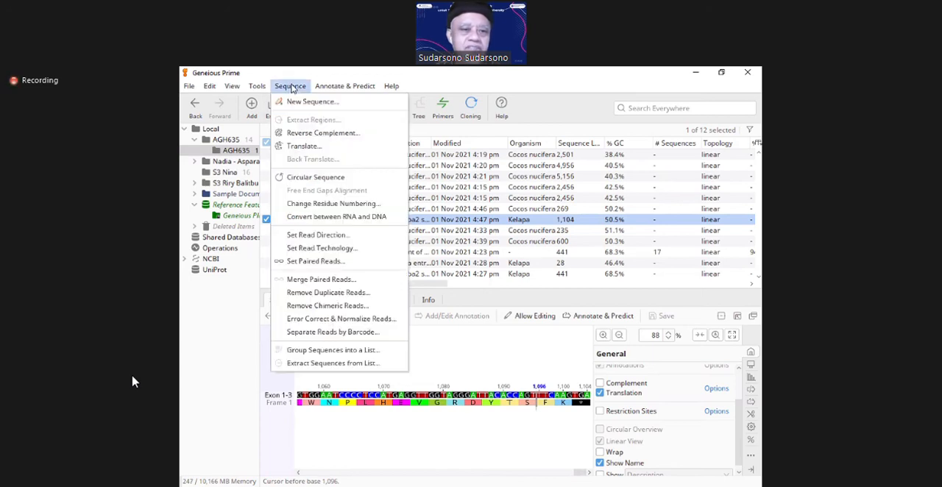
pyautogui.click(296, 149)
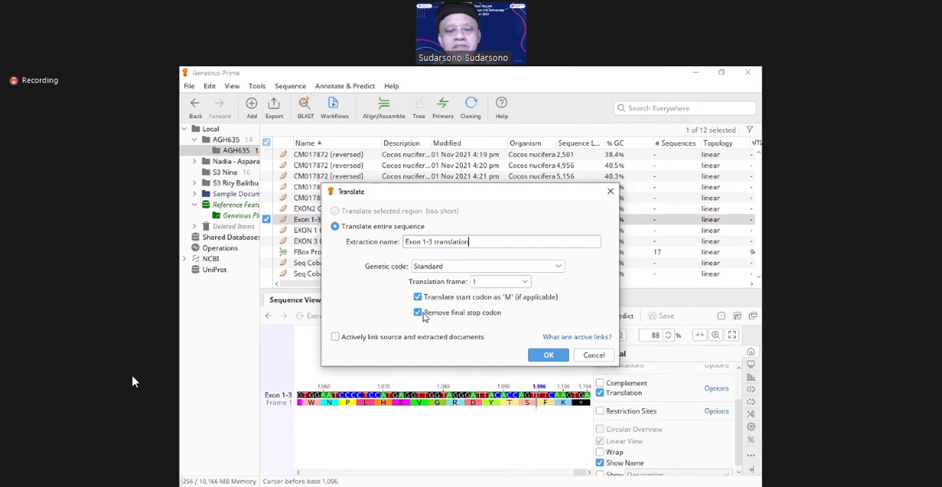
pyautogui.click(419, 312)
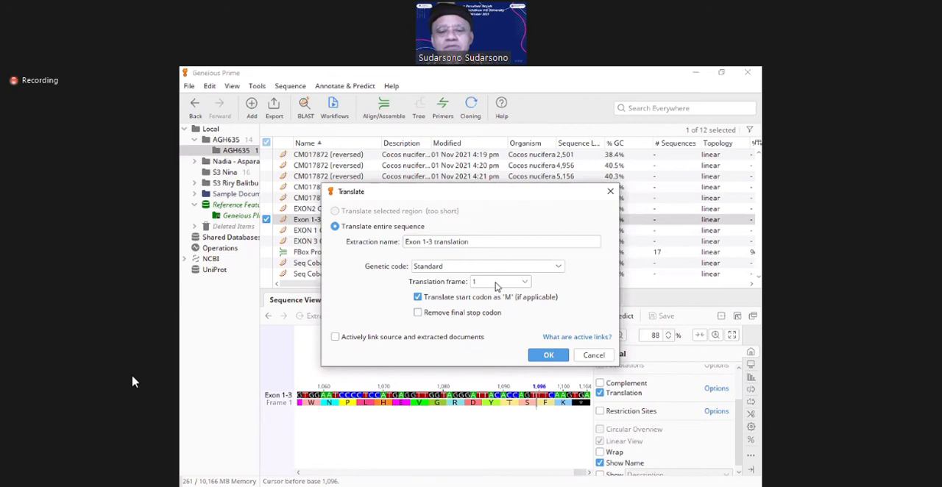
pyautogui.click(547, 355)
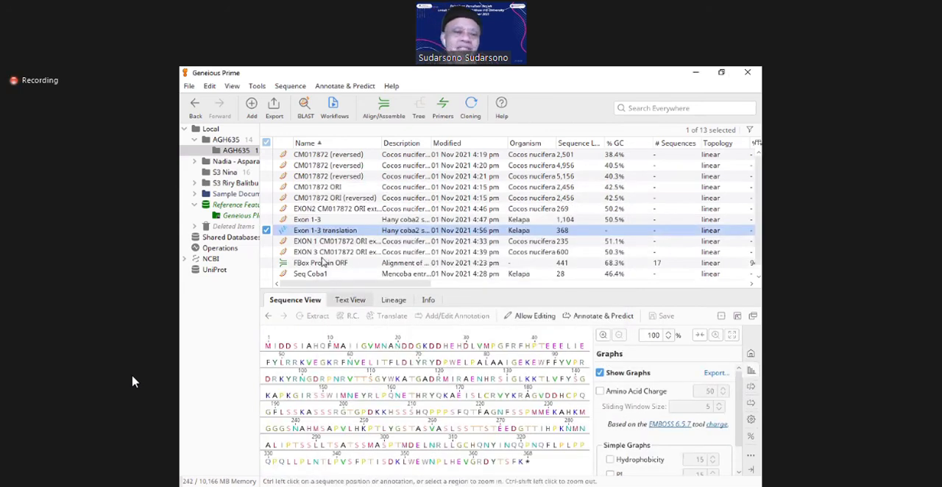
# Step: Compare the EXON 1 nucleotide document with the Exon 1-3 translation protein, and examine the protein through to its last residue
pyautogui.click(283, 242)
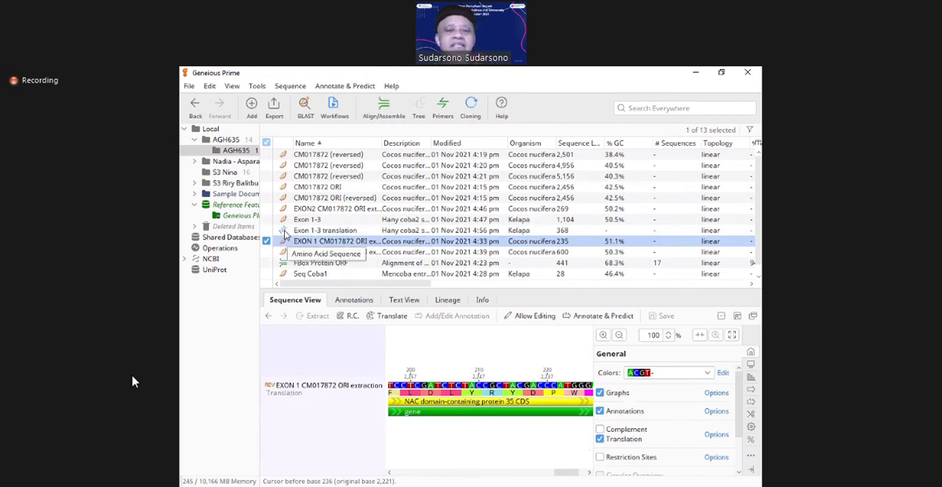
pyautogui.click(342, 231)
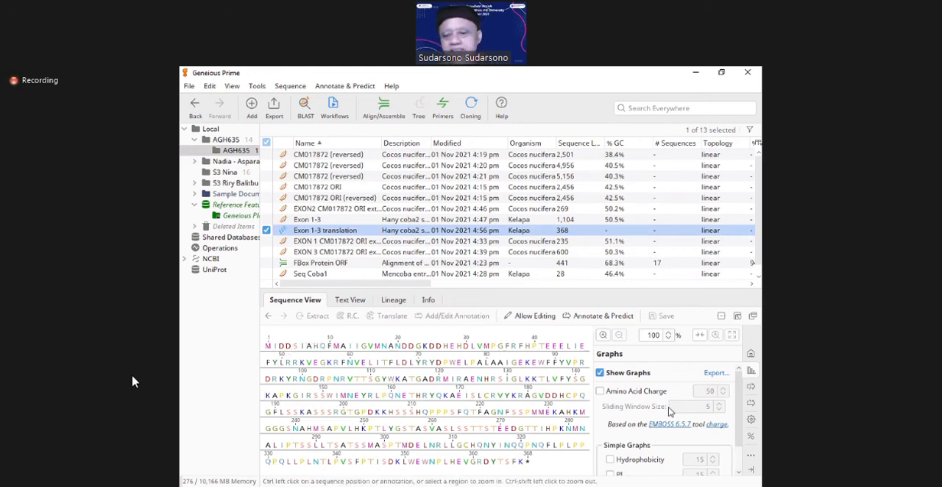
pyautogui.click(579, 427)
pyautogui.hotkey('ctrl', 'End')
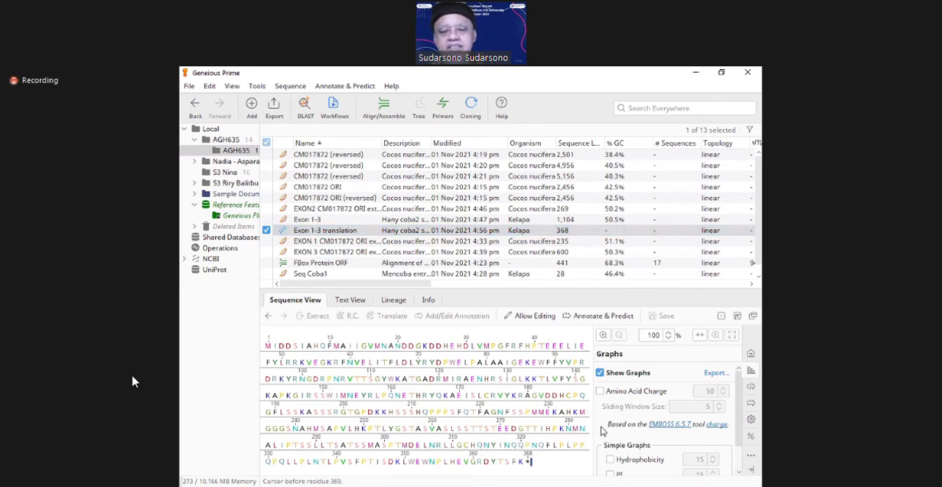
pyautogui.scroll(-1, 602, 431)
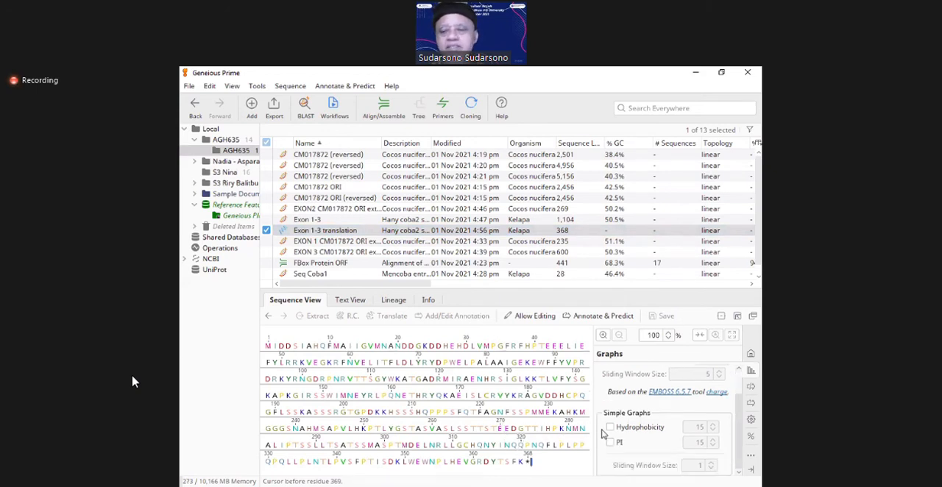
pyautogui.click(753, 316)
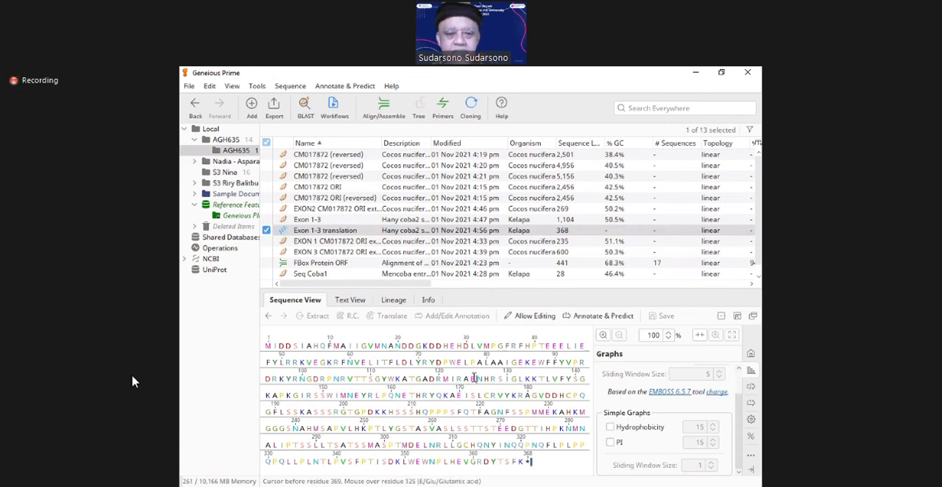
pyautogui.click(326, 234)
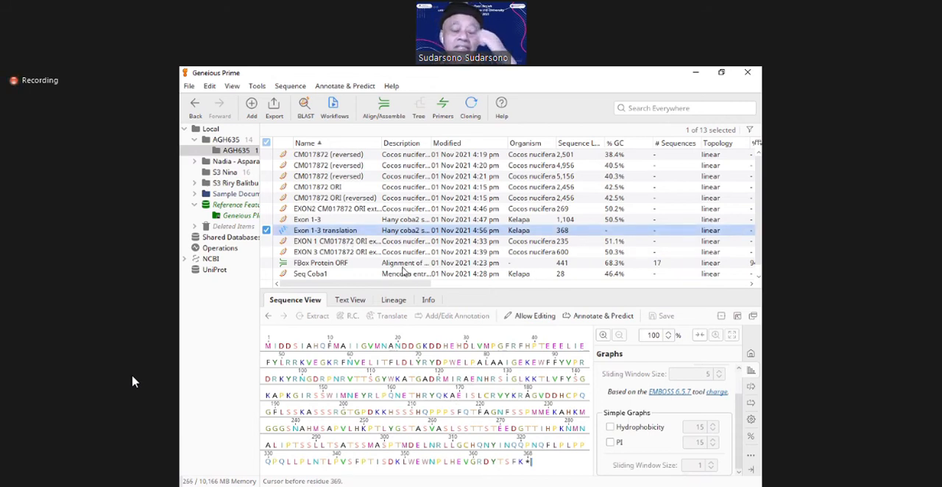
# Step: Reopen the Exon 1-3 nucleotide sequence, hide the translation beneath its bases and display it again
pyautogui.click(321, 220)
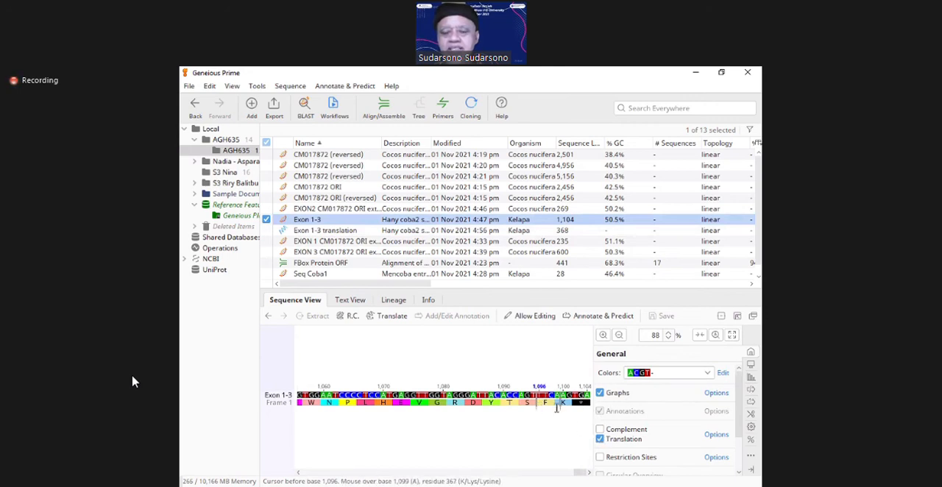
pyautogui.click(601, 440)
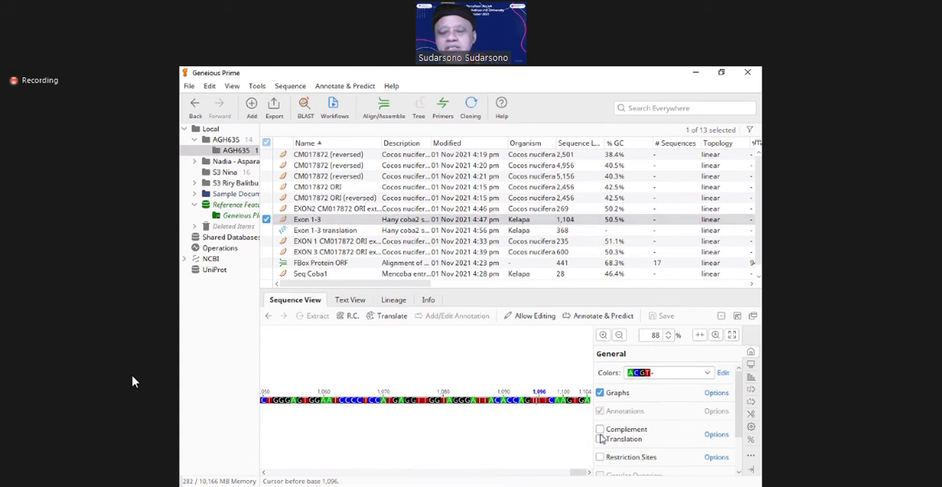
pyautogui.click(600, 439)
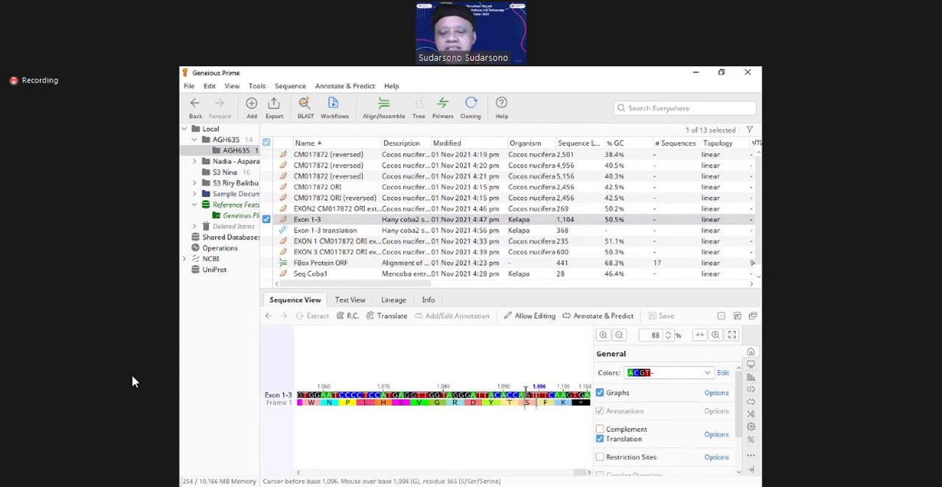
# Step: Review the Translate settings for Exon 1-3 without creating another protein, and return to an overview of the whole sequence
pyautogui.click(300, 222)
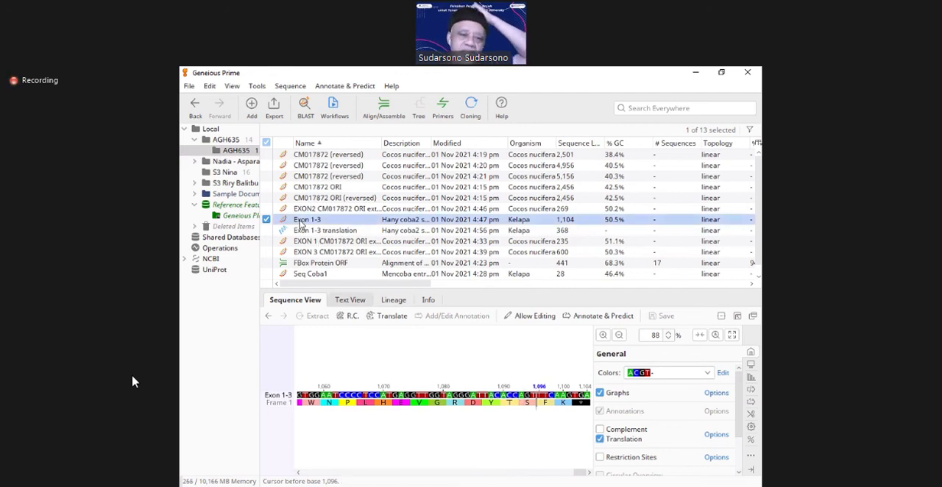
pyautogui.click(288, 87)
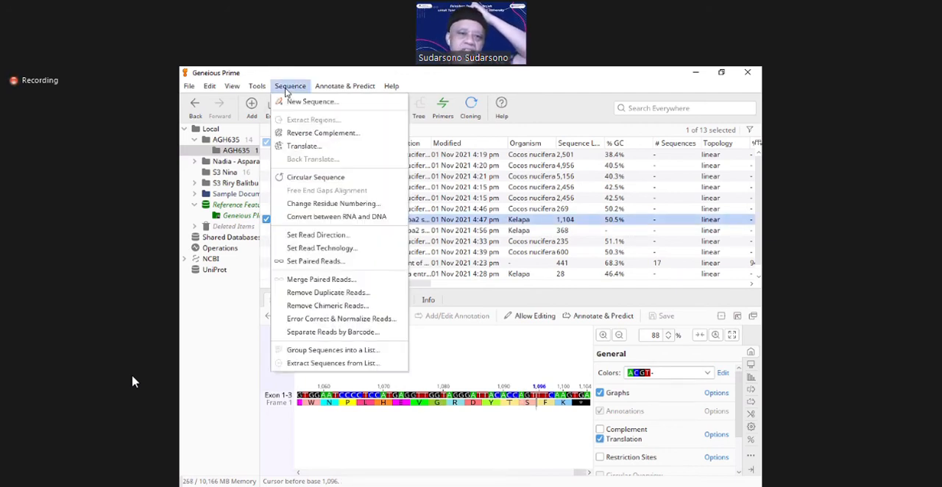
pyautogui.click(312, 149)
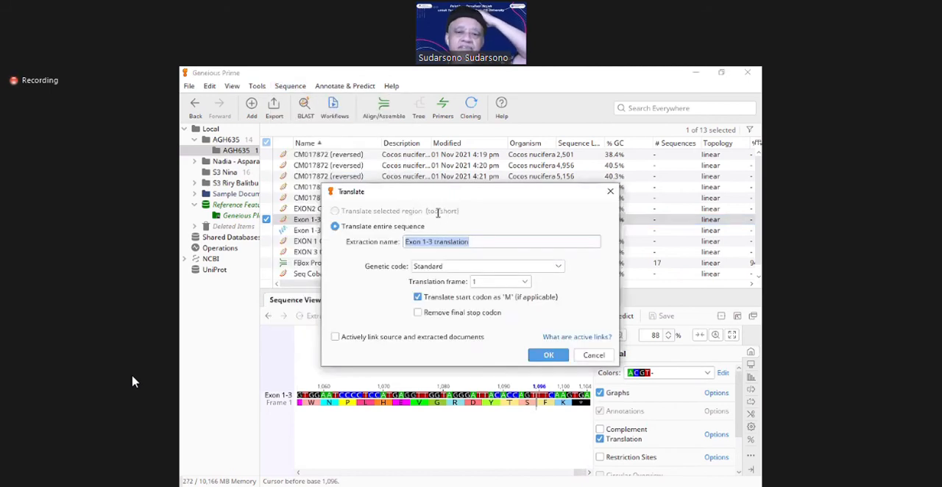
pyautogui.click(594, 356)
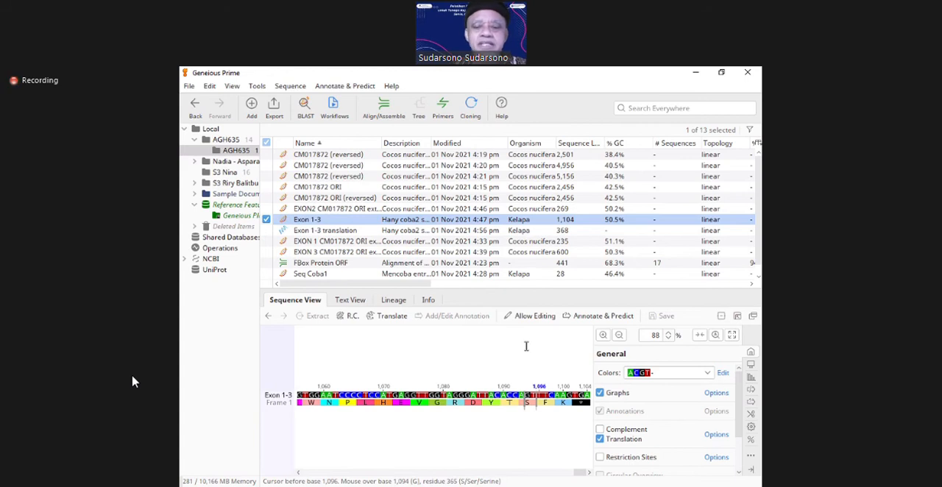
pyautogui.click(620, 335)
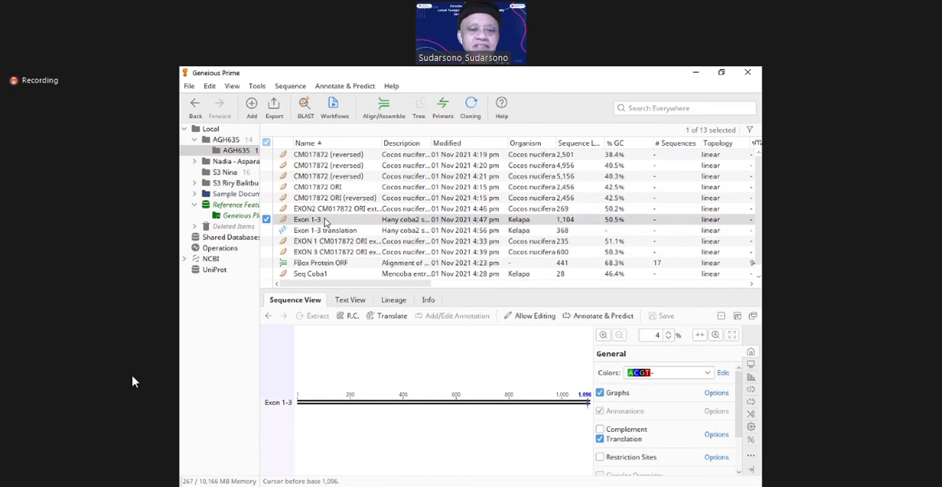
pyautogui.click(266, 209)
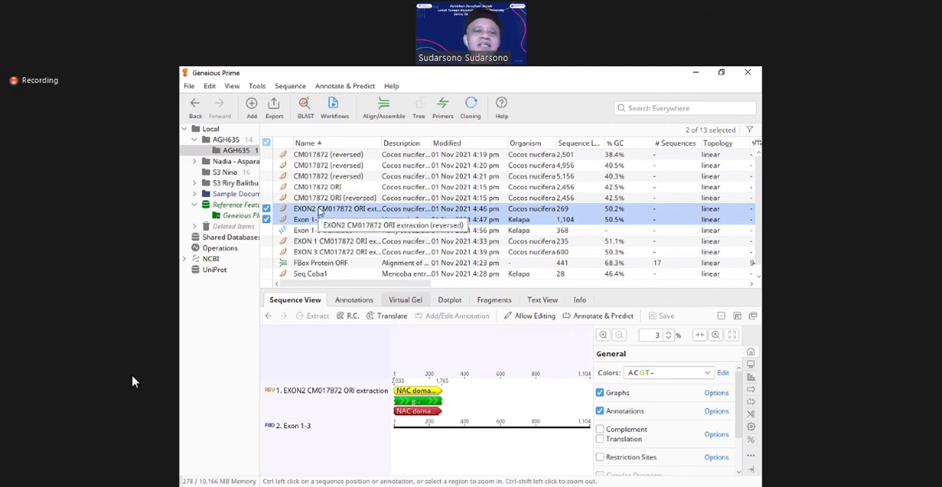
pyautogui.click(268, 209)
pyautogui.click(267, 210)
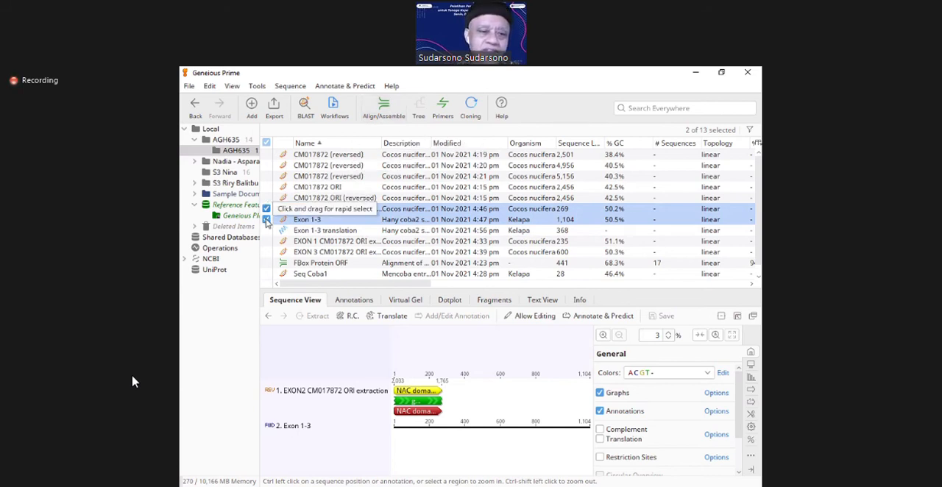
pyautogui.click(386, 110)
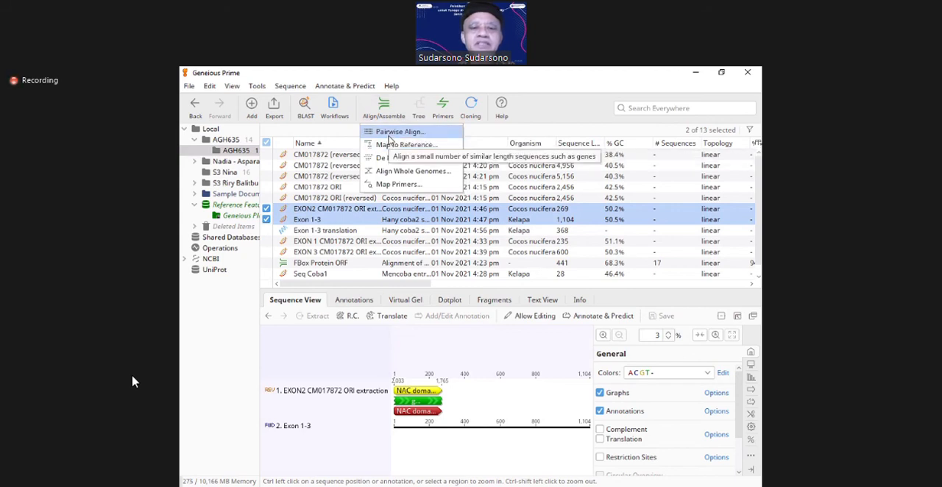
pyautogui.click(388, 133)
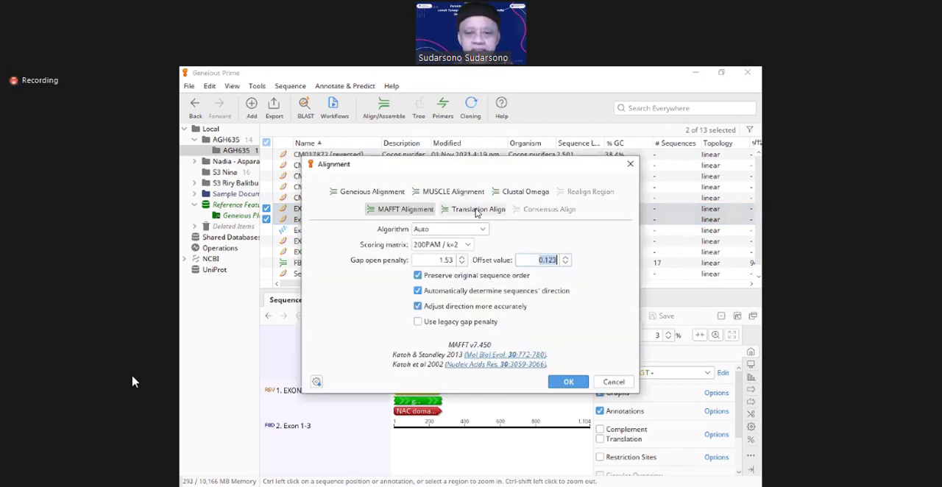
pyautogui.click(363, 193)
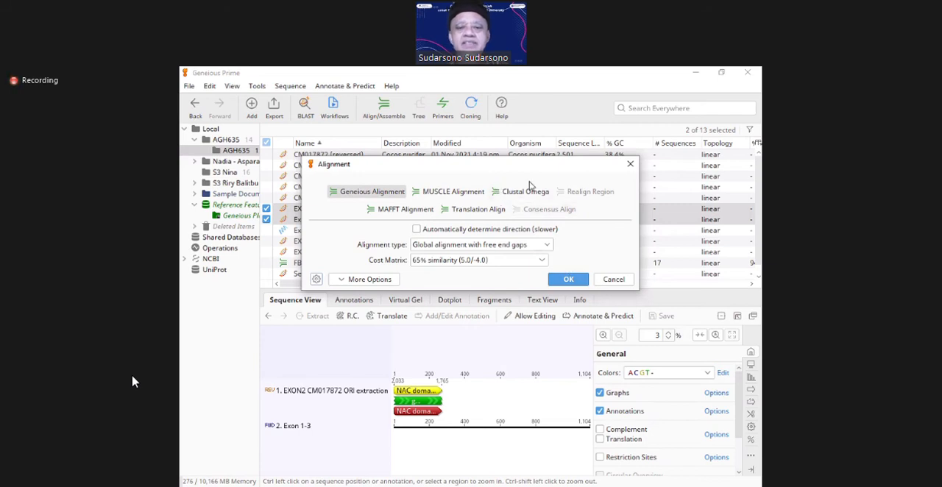
pyautogui.click(630, 166)
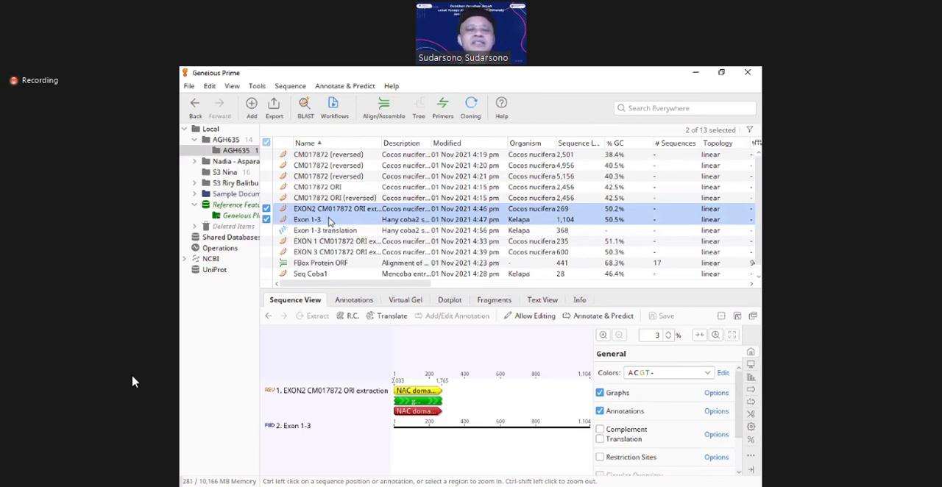
# Step: Pairwise-align EXON2 CM017872 ORI extraction with Exon 1-3 using Geneious Alignment, global with free end gaps and 65% similarity, without automatic direction detection
pyautogui.click(280, 211)
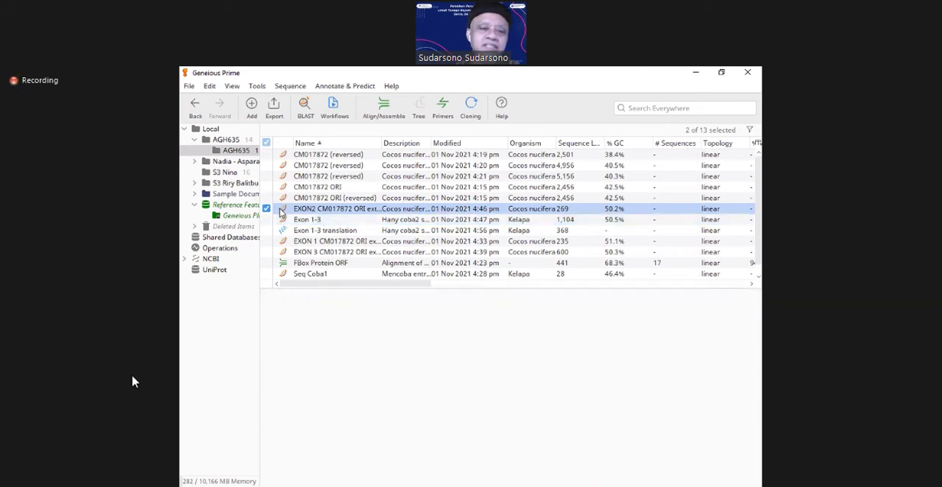
pyautogui.click(280, 221)
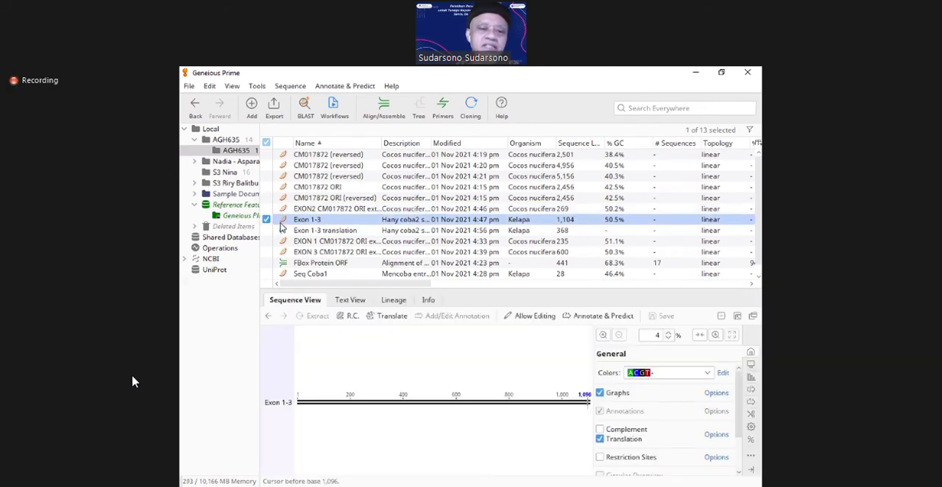
pyautogui.click(266, 209)
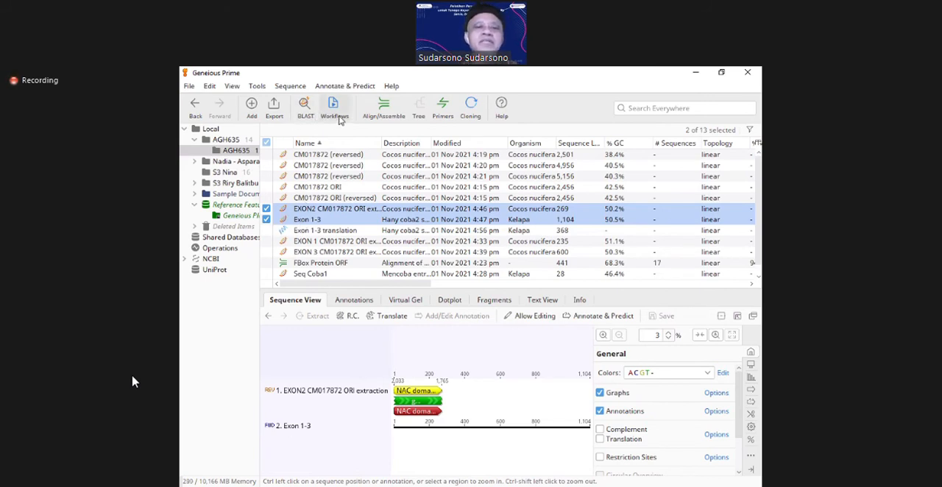
pyautogui.click(382, 108)
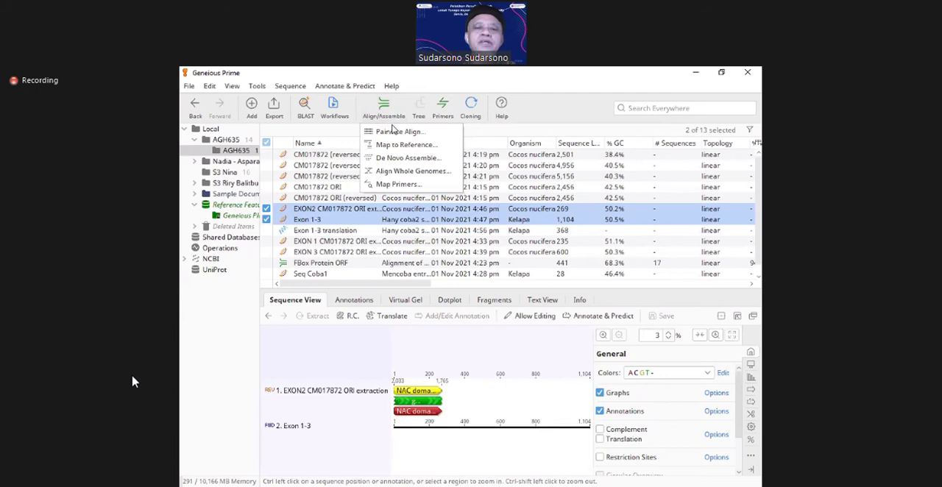
pyautogui.click(398, 137)
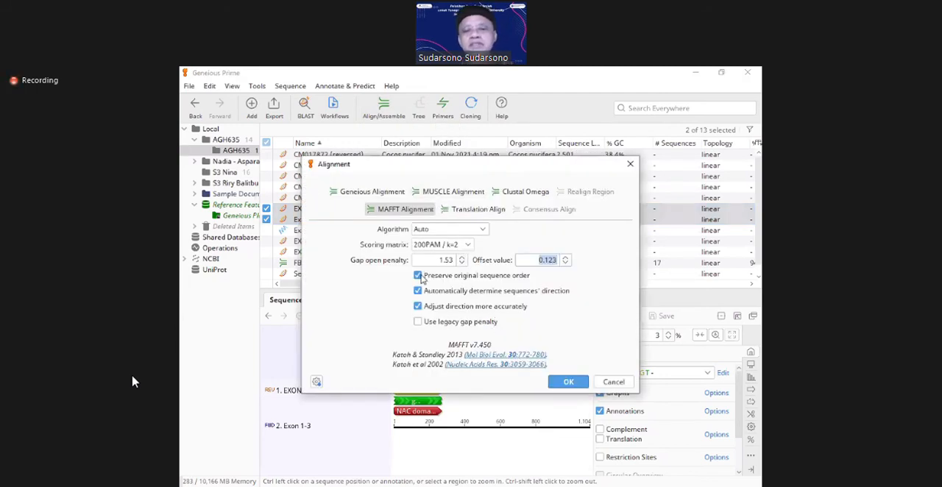
pyautogui.click(360, 192)
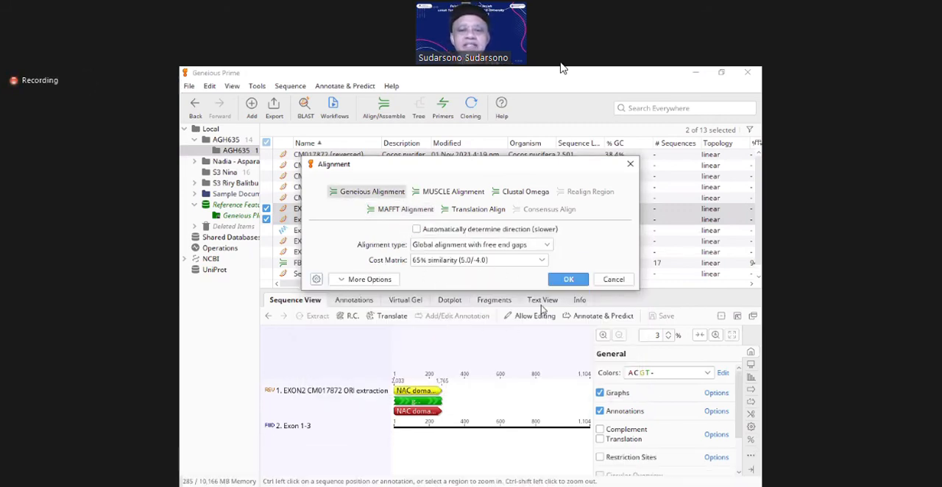
pyautogui.click(570, 280)
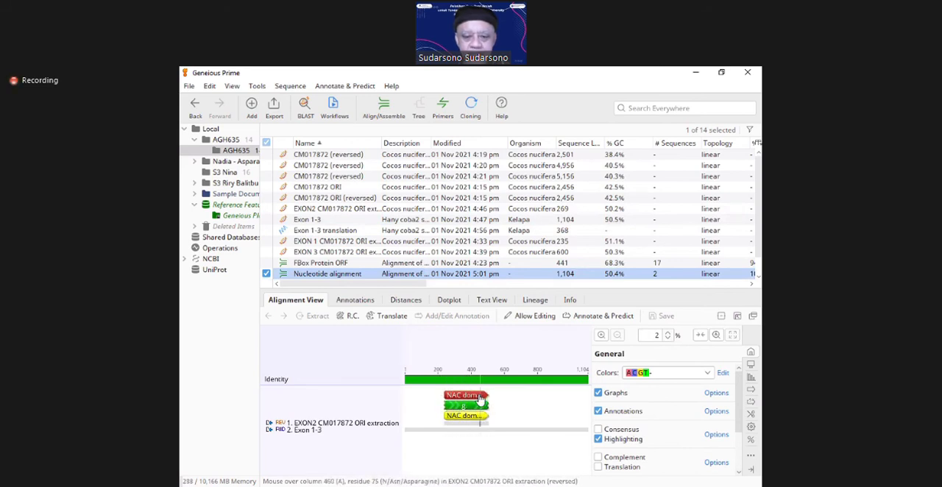
pyautogui.moveTo(483, 417)
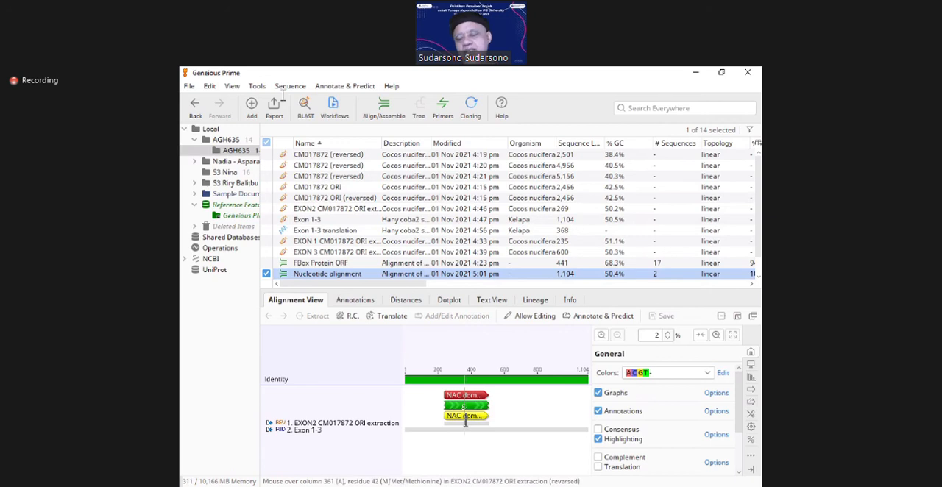
pyautogui.moveTo(447, 421)
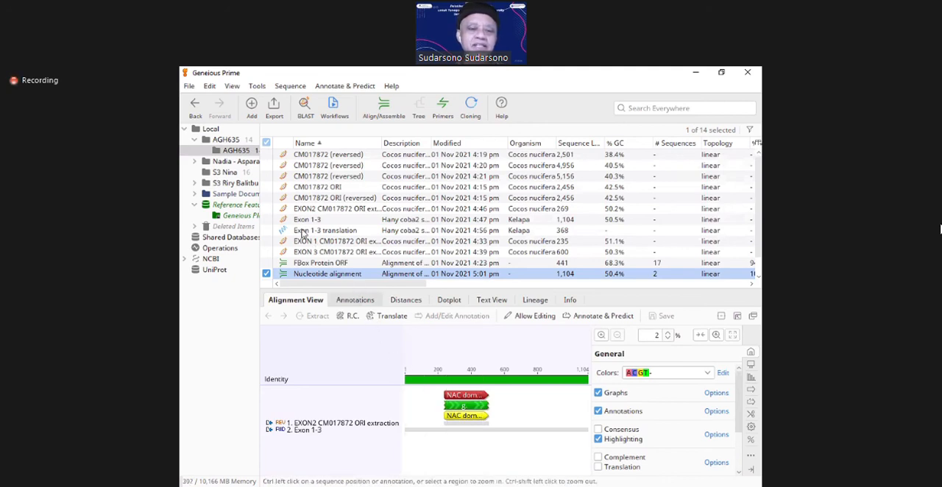
# Step: Align Exon 1-3 with the EXON 1, EXON2 and EXON 3 extractions using Geneious Alignment, free end gaps, 65% similarity and automatic direction detection off
pyautogui.click(276, 220)
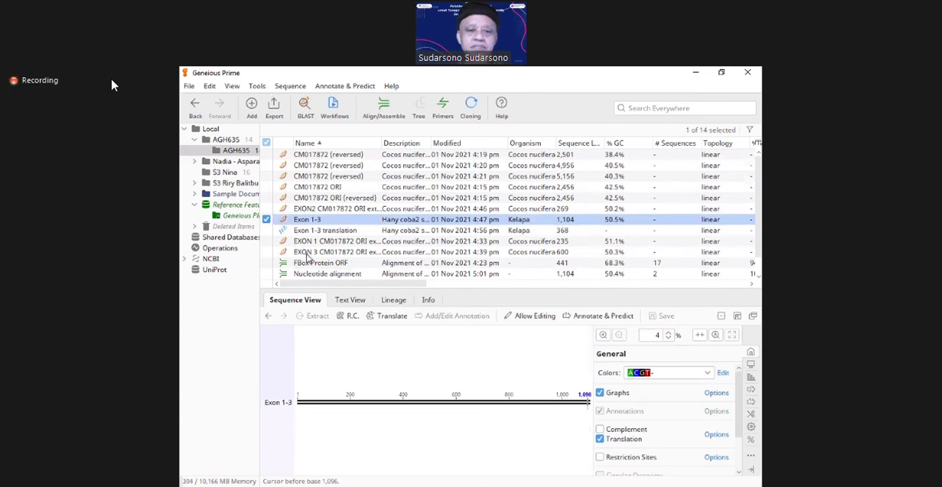
pyautogui.click(266, 242)
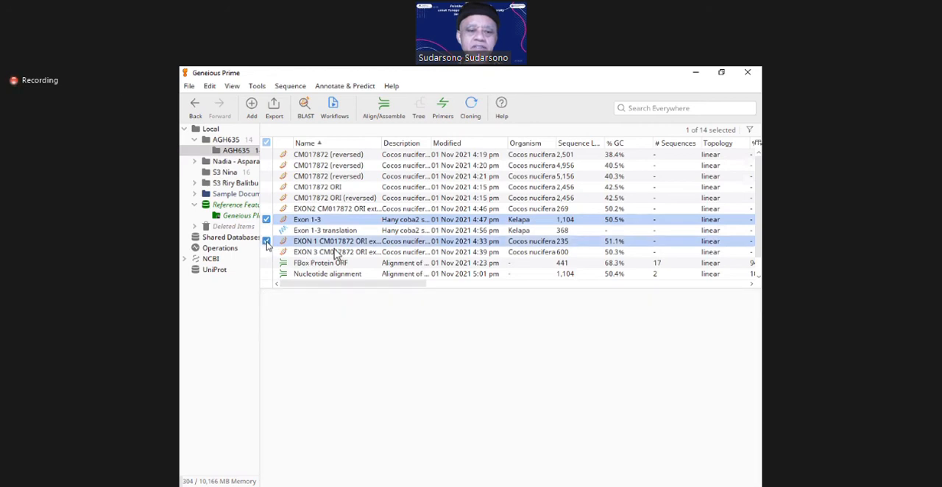
pyautogui.click(266, 252)
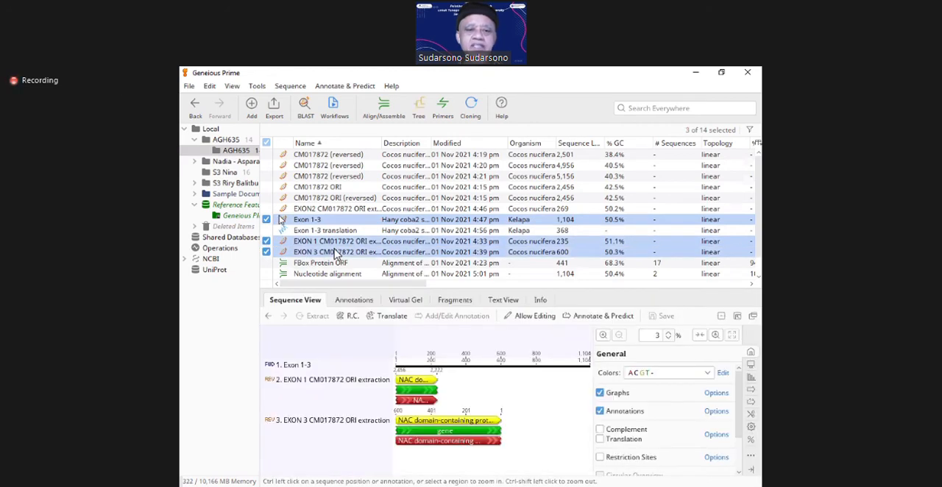
pyautogui.click(266, 198)
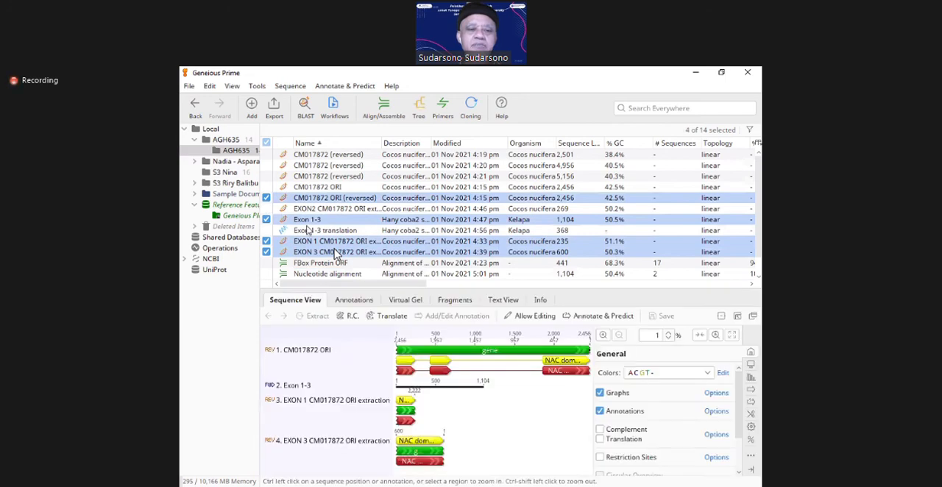
pyautogui.click(266, 198)
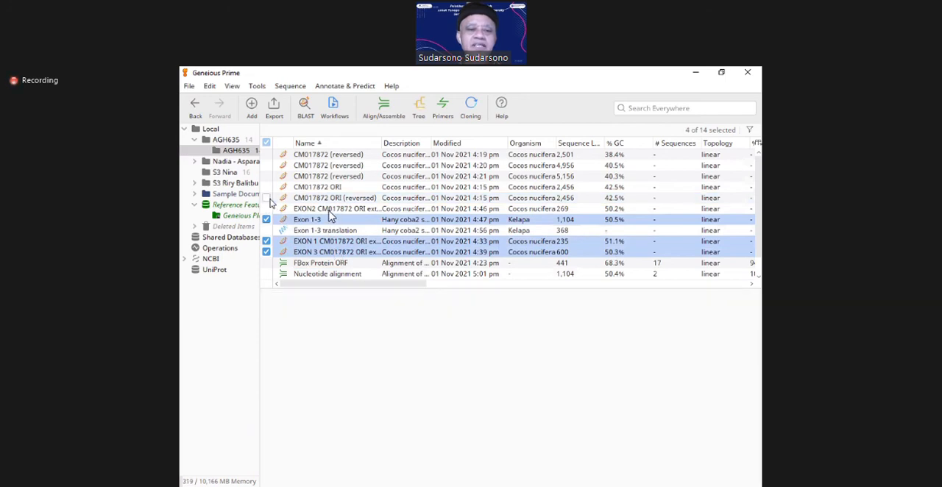
pyautogui.click(266, 209)
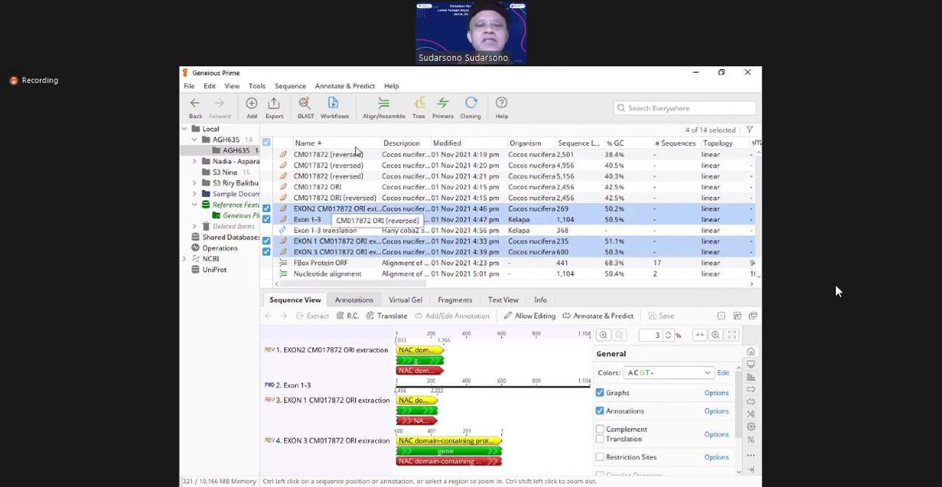
pyautogui.click(387, 110)
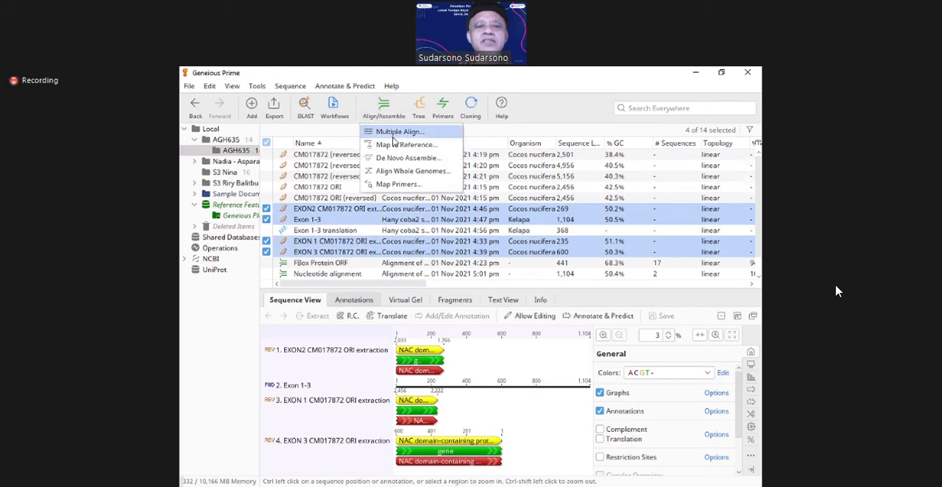
pyautogui.click(392, 136)
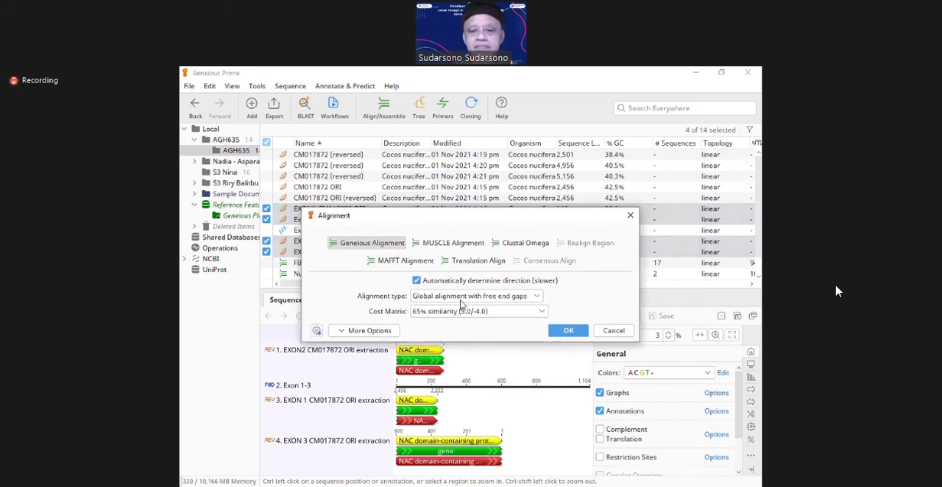
pyautogui.click(417, 280)
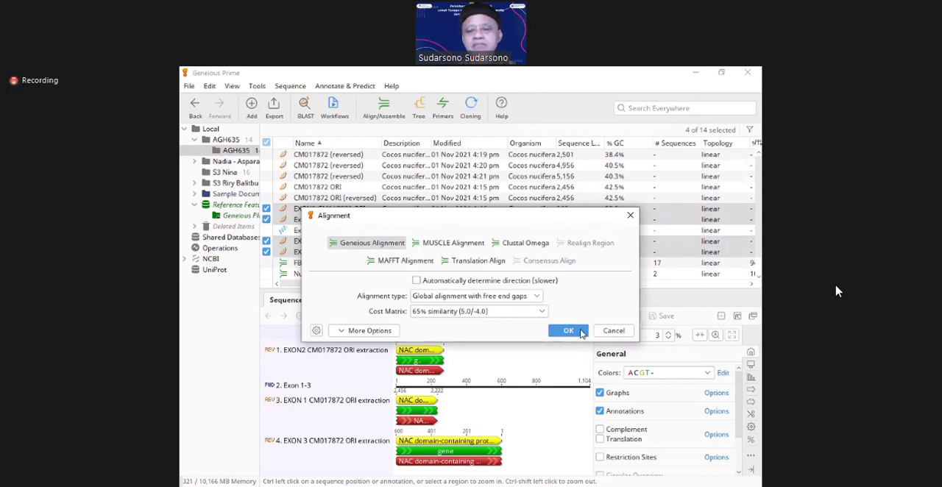
pyautogui.click(580, 331)
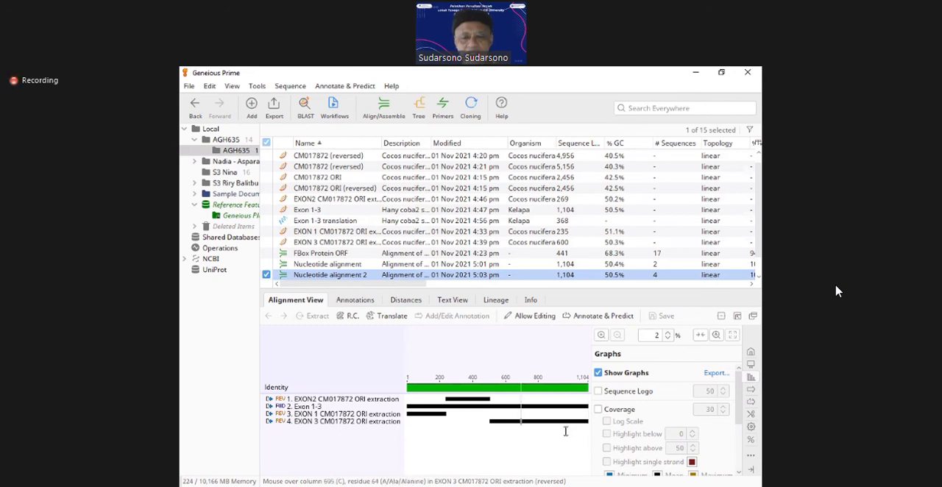
# Step: Examine the boundary between EXON 1 and EXON2 in the four-sequence alignment at 100% zoom
pyautogui.click(446, 422)
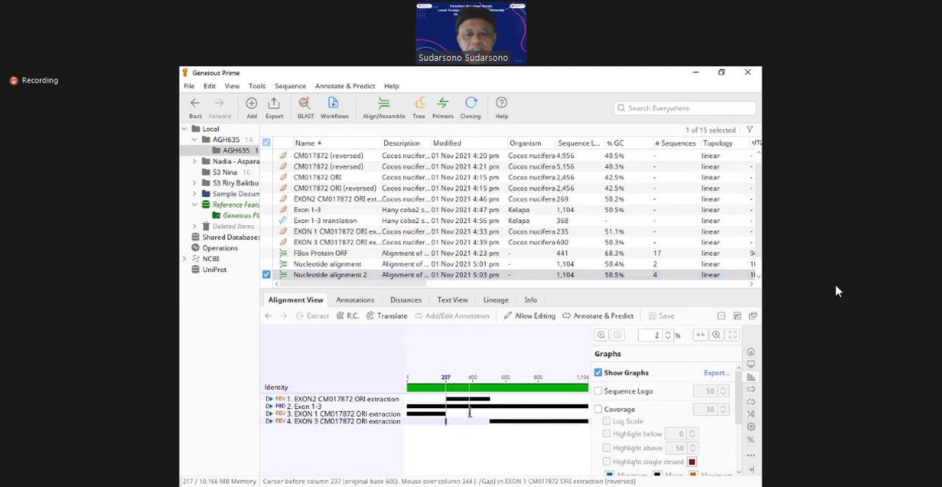
pyautogui.click(601, 336)
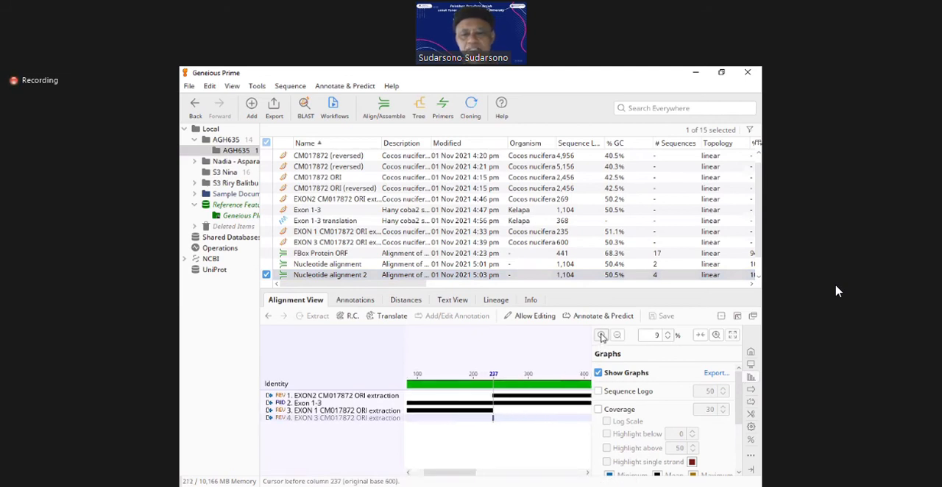
pyautogui.click(601, 336)
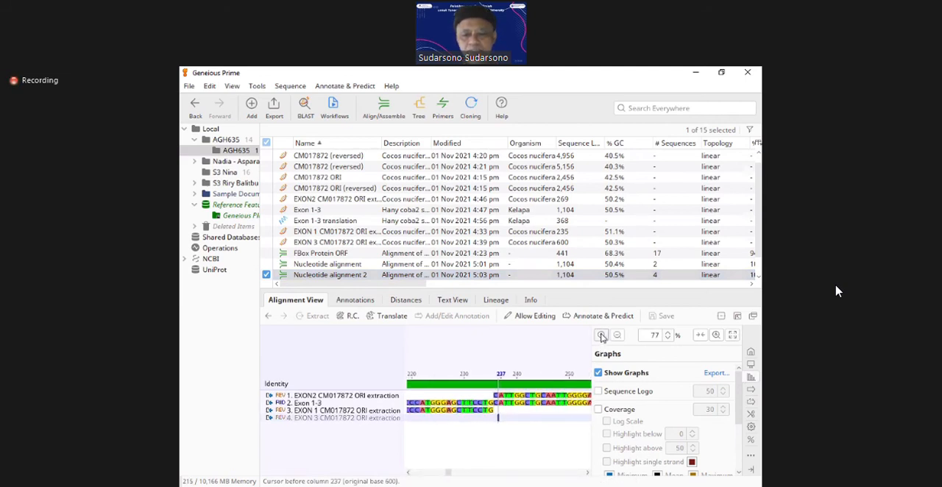
pyautogui.click(601, 336)
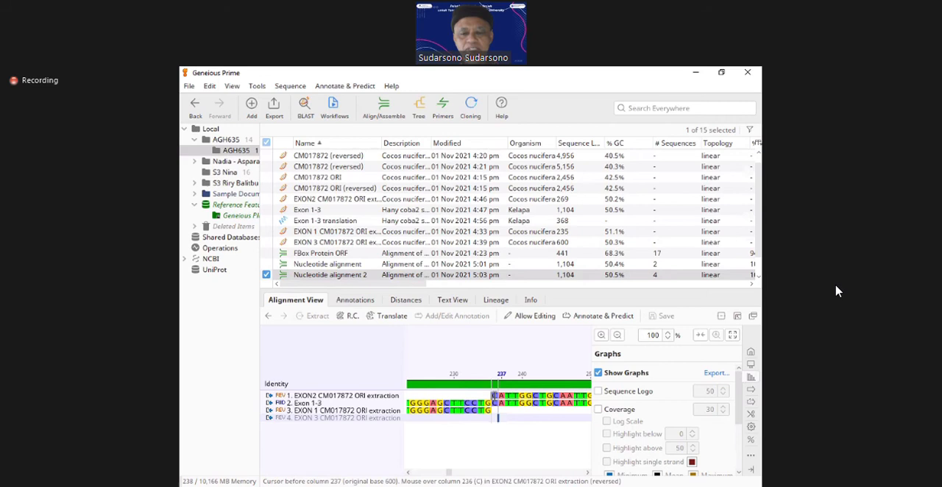
# Step: Follow the aligned bases through EXON2 to its boundary with EXON 3, placing the cursor before column 505
pyautogui.click(573, 385)
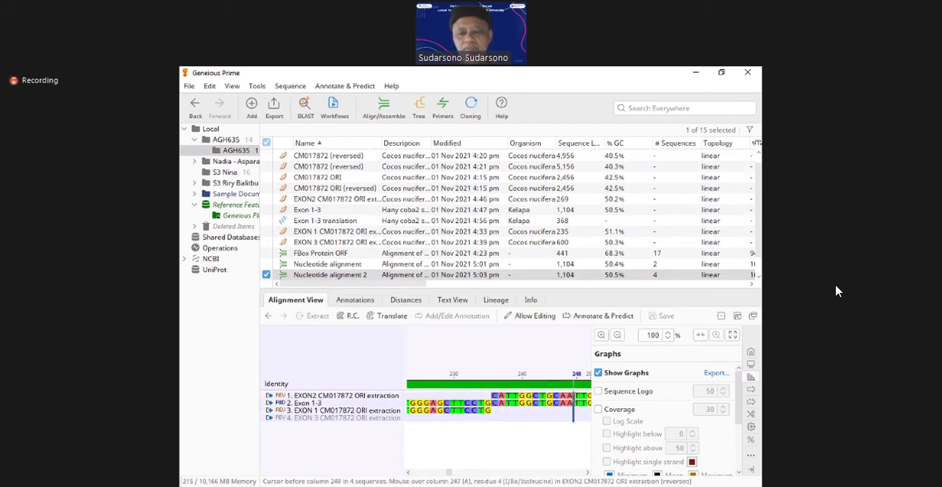
pyautogui.press('Right')
pyautogui.press('Right')
pyautogui.press('Right')
pyautogui.press('Right')
pyautogui.press('Right')
pyautogui.press('Right')
pyautogui.press('Right')
pyautogui.press('Right')
pyautogui.press('Right')
pyautogui.press('Right')
pyautogui.press('Right')
pyautogui.press('Right')
pyautogui.press('Right')
pyautogui.press('Right')
pyautogui.press('Right')
pyautogui.press('Right')
pyautogui.press('Right')
pyautogui.press('Right')
pyautogui.press('Right')
pyautogui.press('Right')
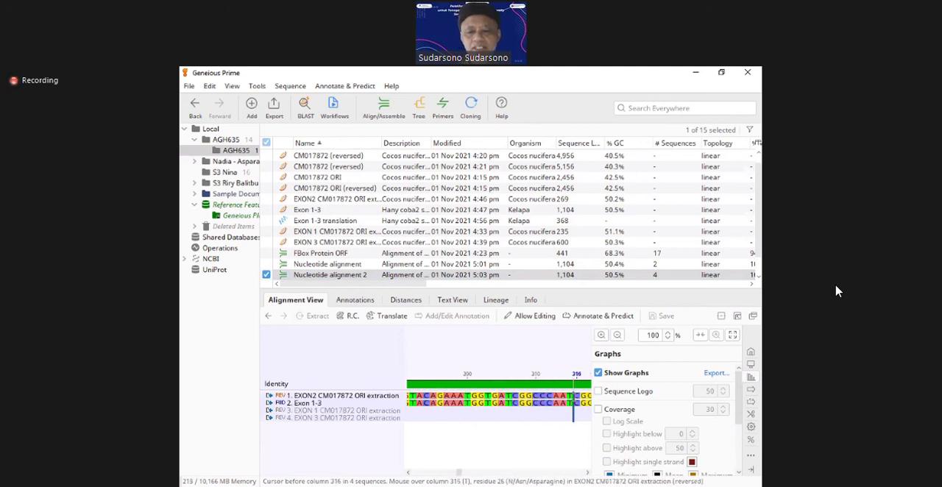
pyautogui.press('Right')
pyautogui.press('Right')
pyautogui.press('Right')
pyautogui.press('Right')
pyautogui.press('Right')
pyautogui.press('Right')
pyautogui.press('Right')
pyautogui.press('Right')
pyautogui.press('Right')
pyautogui.press('Right')
pyautogui.press('Right')
pyautogui.press('Right')
pyautogui.press('Right')
pyautogui.press('Right')
pyautogui.press('Right')
pyautogui.press('Right')
pyautogui.press('Right')
pyautogui.press('Right')
pyautogui.press('Right')
pyautogui.press('Right')
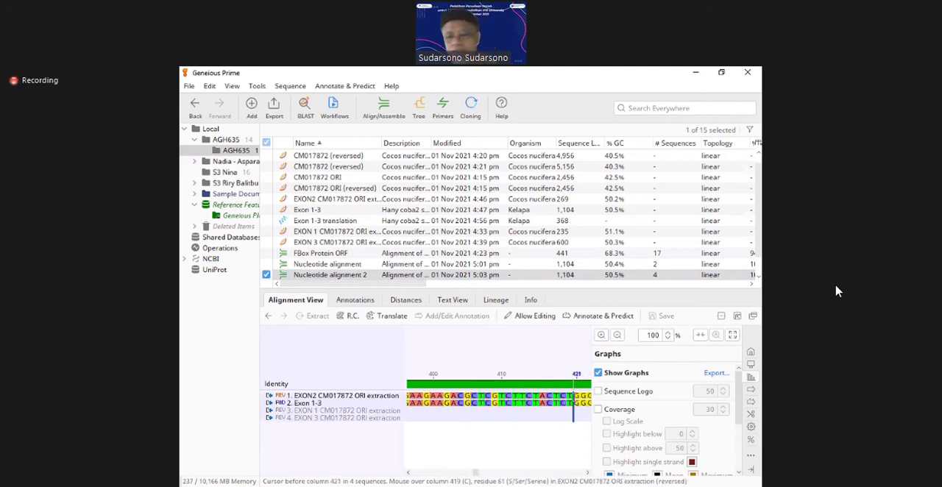
pyautogui.press('Right')
pyautogui.press('Right')
pyautogui.press('Right')
pyautogui.press('Right')
pyautogui.press('Right')
pyautogui.press('Right')
pyautogui.press('Right')
pyautogui.press('Right')
pyautogui.press('Right')
pyautogui.press('Right')
pyautogui.press('Right')
pyautogui.press('Right')
pyautogui.press('Right')
pyautogui.press('Right')
pyautogui.press('Right')
pyautogui.press('Right')
pyautogui.press('Right')
pyautogui.press('Right')
pyautogui.press('Right')
pyautogui.press('Right')
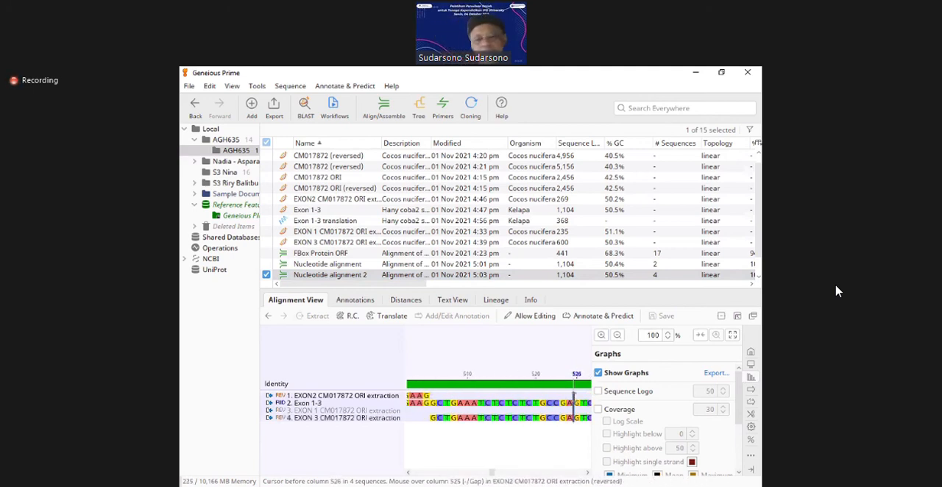
pyautogui.press('Left')
pyautogui.press('Left')
pyautogui.press('Left')
pyautogui.press('Left')
pyautogui.press('Left')
pyautogui.press('Left')
pyautogui.press('Left')
pyautogui.press('Left')
pyautogui.press('Left')
pyautogui.press('Left')
pyautogui.press('Left')
pyautogui.press('Left')
pyautogui.press('Left')
pyautogui.press('Left')
pyautogui.press('Left')
pyautogui.press('Left')
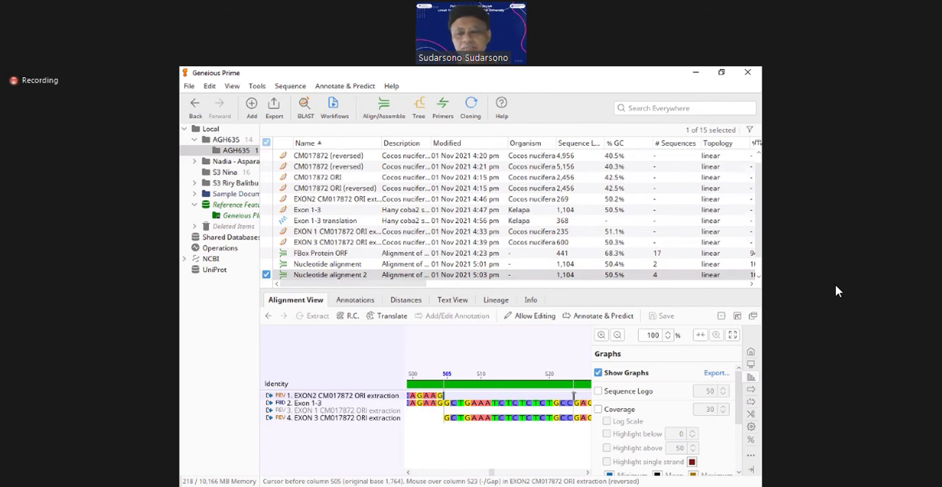
# Step: Show the translation on all sequences of the alignment, using Frame 1 with the Standard genetic code, relative to the alignment
pyautogui.click(751, 354)
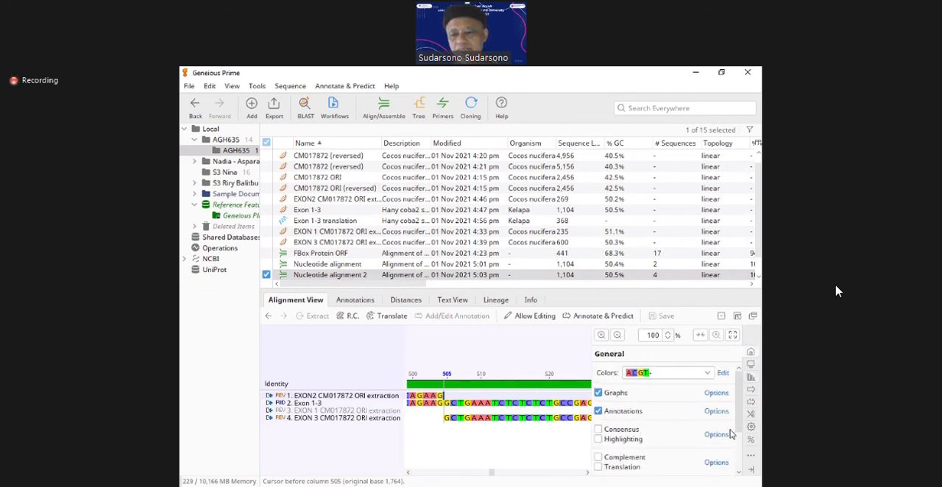
pyautogui.moveTo(740, 421); pyautogui.dragTo(726, 451)
pyautogui.scroll(-1, 603, 418)
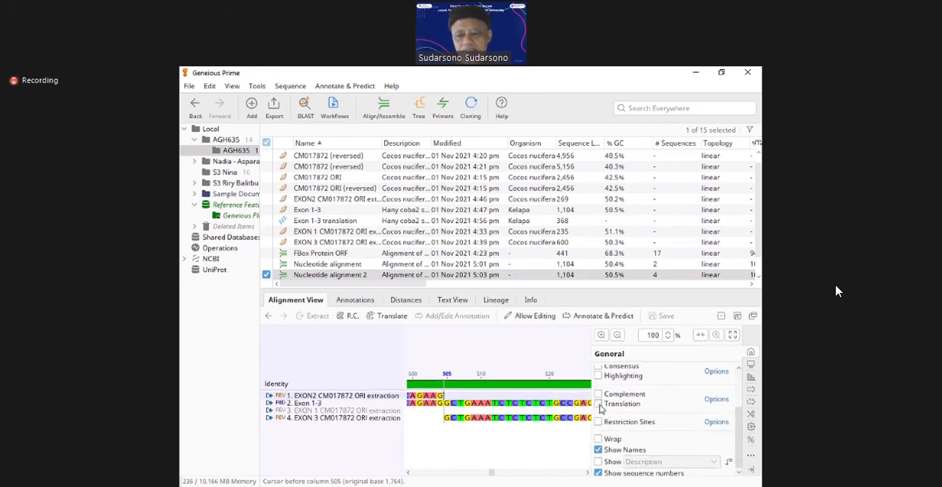
pyautogui.click(598, 404)
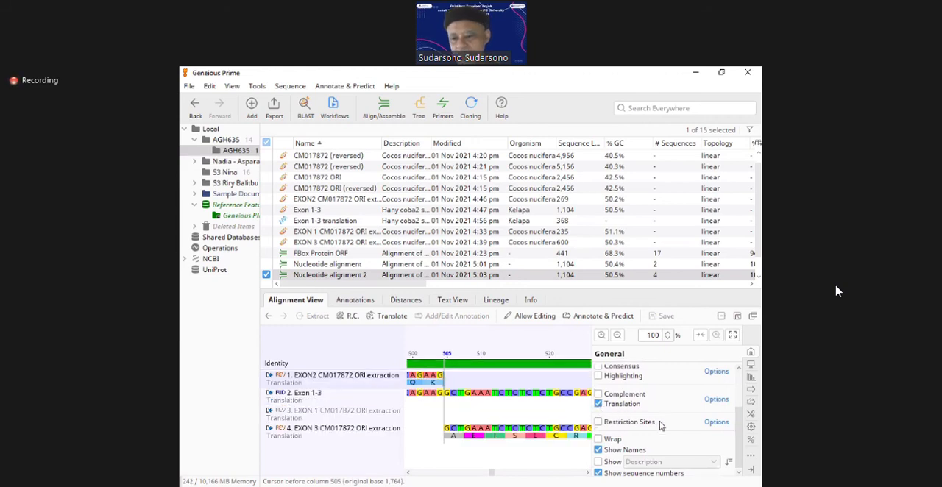
pyautogui.click(716, 400)
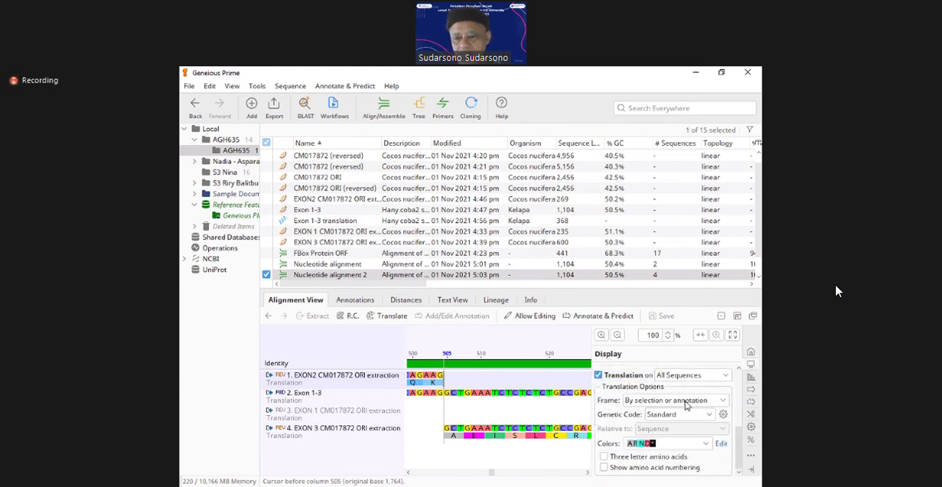
pyautogui.click(725, 403)
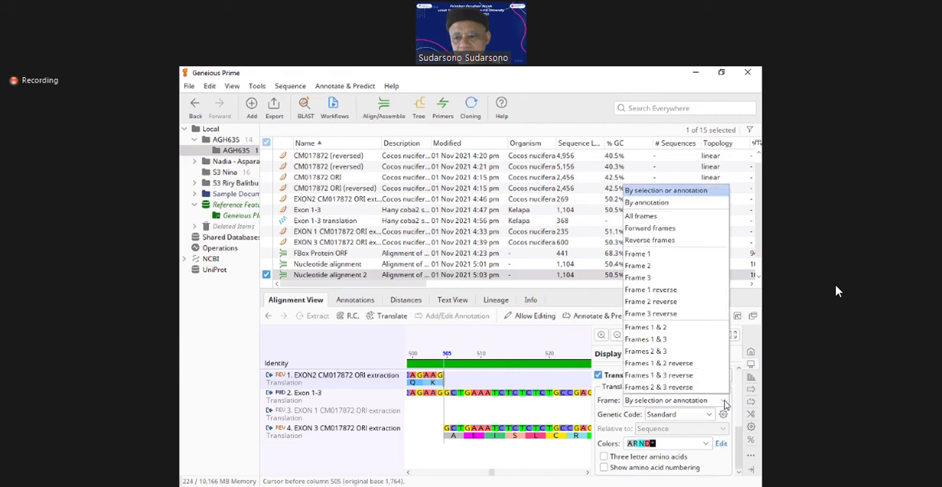
pyautogui.click(641, 254)
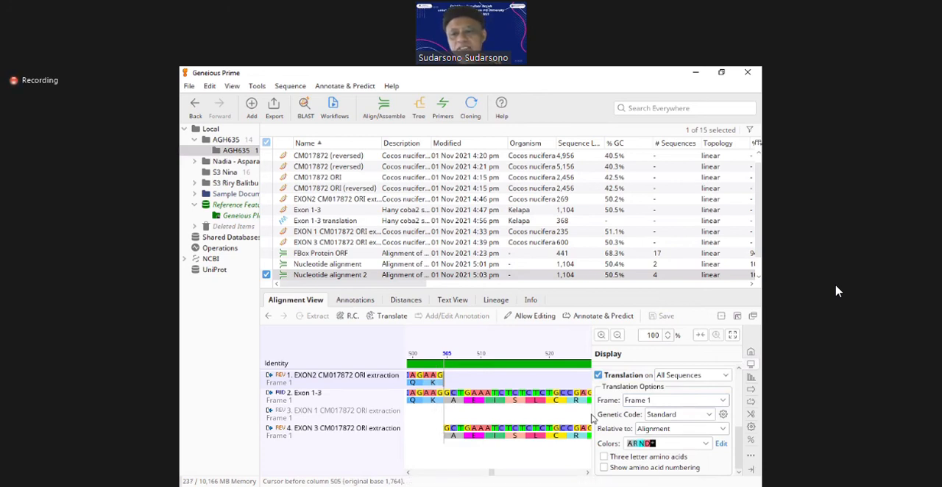
# Step: Trace the Frame 1 translation back from the EXON2–EXON 3 boundary to column 1 of the alignment
pyautogui.click(490, 379)
pyautogui.press('Left')
pyautogui.press('Left')
pyautogui.press('Left')
pyautogui.press('Left')
pyautogui.press('Left')
pyautogui.press('Left')
pyautogui.press('Left')
pyautogui.press('Left')
pyautogui.press('Left')
pyautogui.press('Left')
pyautogui.press('Left')
pyautogui.press('Left')
pyautogui.press('Left')
pyautogui.press('Left')
pyautogui.press('Left')
pyautogui.press('Left')
pyautogui.press('Left')
pyautogui.press('Left')
pyautogui.press('Left')
pyautogui.press('Left')
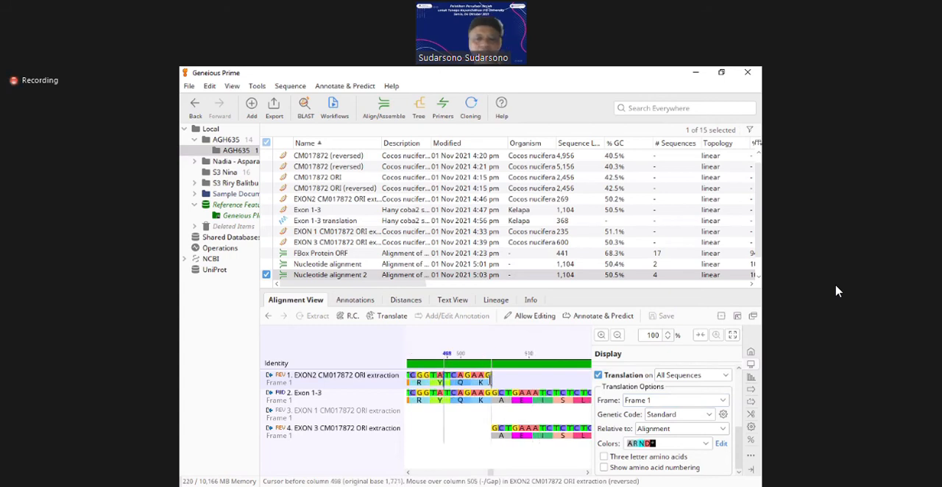
pyautogui.press('Left')
pyautogui.press('Left')
pyautogui.press('Left')
pyautogui.press('Left')
pyautogui.press('Left')
pyautogui.press('Left')
pyautogui.press('Left')
pyautogui.press('Left')
pyautogui.press('Left')
pyautogui.press('Left')
pyautogui.press('Left')
pyautogui.press('Left')
pyautogui.press('Left')
pyautogui.press('Left')
pyautogui.press('Left')
pyautogui.press('Left')
pyautogui.press('Left')
pyautogui.press('Left')
pyautogui.press('Left')
pyautogui.press('Left')
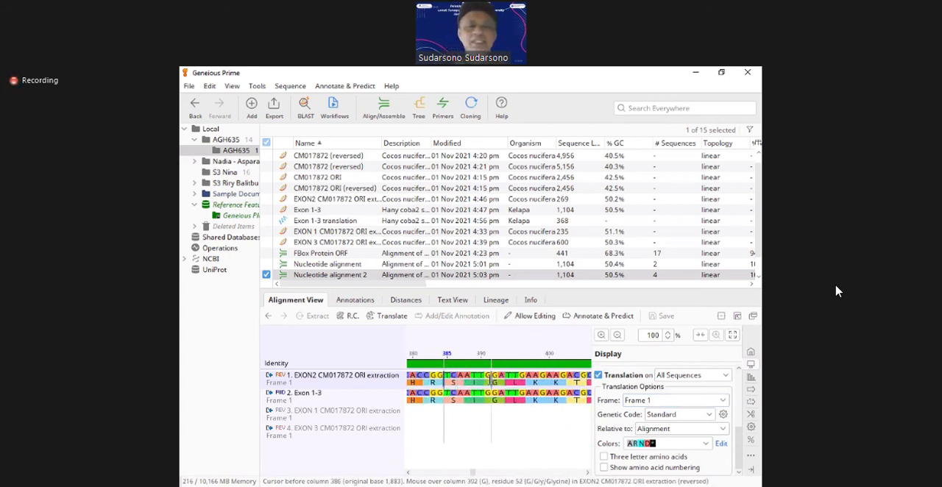
pyautogui.press('Left')
pyautogui.press('Left')
pyautogui.press('Left')
pyautogui.press('Left')
pyautogui.press('Left')
pyautogui.press('Left')
pyautogui.press('Left')
pyautogui.press('Left')
pyautogui.press('Left')
pyautogui.press('Left')
pyautogui.press('Left')
pyautogui.press('Left')
pyautogui.press('Left')
pyautogui.press('Left')
pyautogui.press('Left')
pyautogui.press('Left')
pyautogui.press('Left')
pyautogui.press('Left')
pyautogui.press('Left')
pyautogui.press('Left')
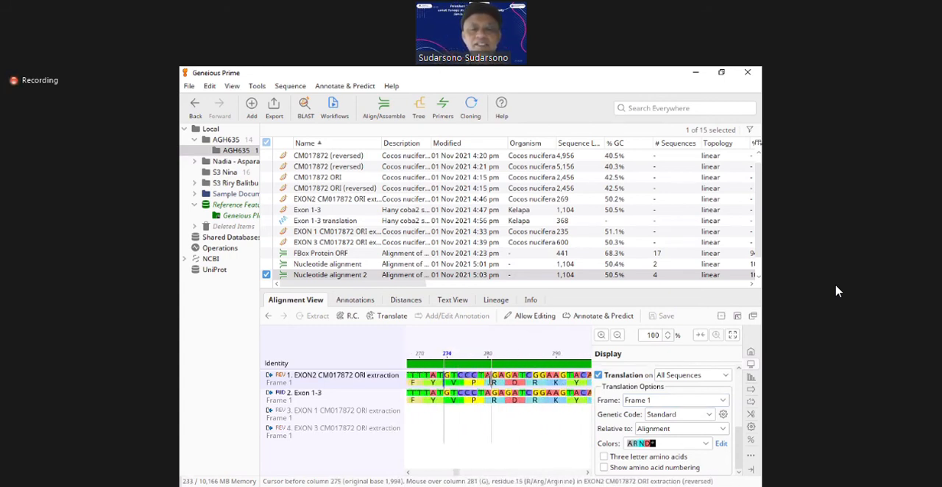
pyautogui.press('Left')
pyautogui.press('Left')
pyautogui.press('Left')
pyautogui.press('Left')
pyautogui.press('Left')
pyautogui.press('Left')
pyautogui.press('Left')
pyautogui.press('Left')
pyautogui.press('Left')
pyautogui.press('Left')
pyautogui.press('Left')
pyautogui.press('Left')
pyautogui.press('Left')
pyautogui.press('Left')
pyautogui.press('Left')
pyautogui.press('Left')
pyautogui.press('Left')
pyautogui.press('Left')
pyautogui.press('Left')
pyautogui.press('Left')
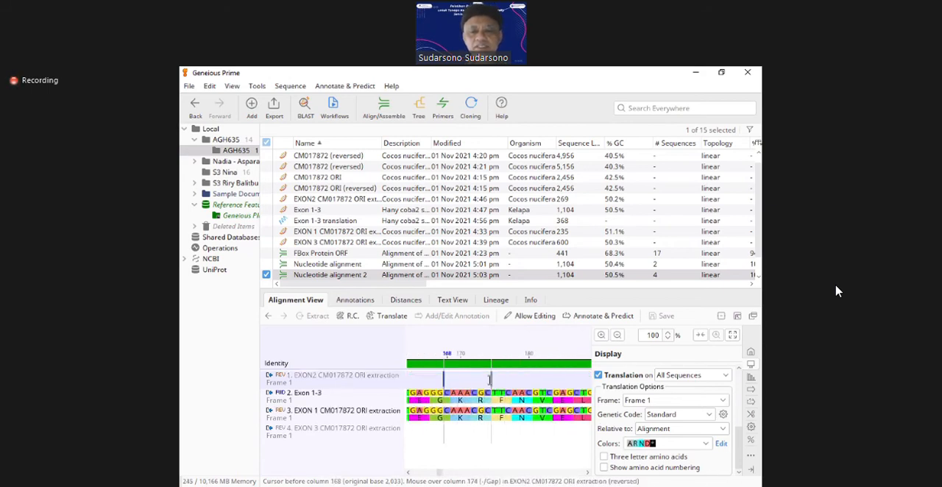
pyautogui.press('Left')
pyautogui.press('Left')
pyautogui.press('Left')
pyautogui.press('Left')
pyautogui.press('Left')
pyautogui.press('Left')
pyautogui.press('Left')
pyautogui.press('Left')
pyautogui.press('Left')
pyautogui.press('Left')
pyautogui.press('Left')
pyautogui.press('Left')
pyautogui.press('Left')
pyautogui.press('Left')
pyautogui.press('Left')
pyautogui.press('Left')
pyautogui.press('Left')
pyautogui.press('Left')
pyautogui.press('Left')
pyautogui.press('Left')
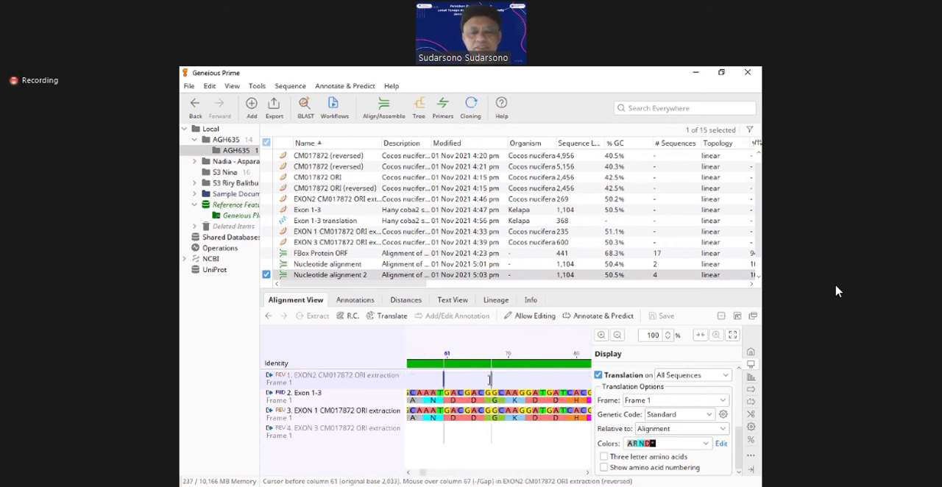
pyautogui.press('Left')
pyautogui.press('Left')
pyautogui.press('Left')
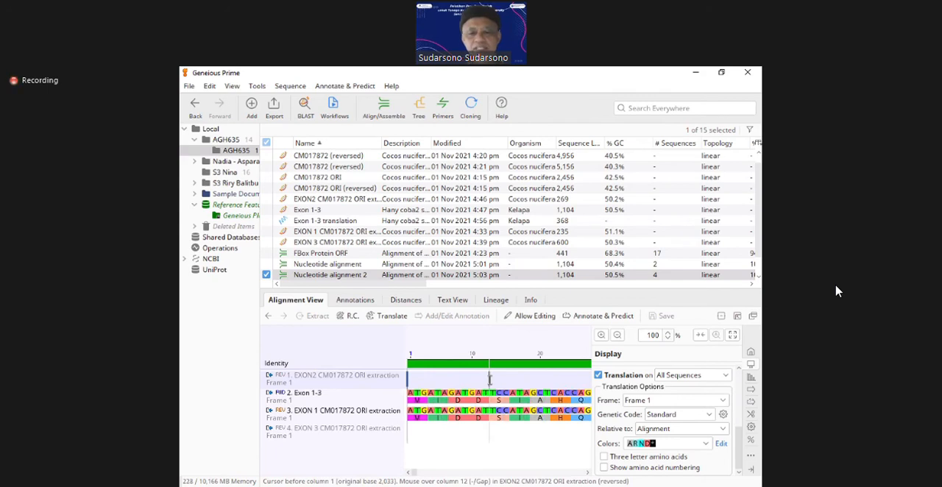
# Step: Follow the EXON 1 translation against Exon 1-3 from column 1 to the end of EXON 1, placing the cursor before column 236
pyautogui.press('Down')
pyautogui.press('Down')
pyautogui.press('Right')
pyautogui.press('Right')
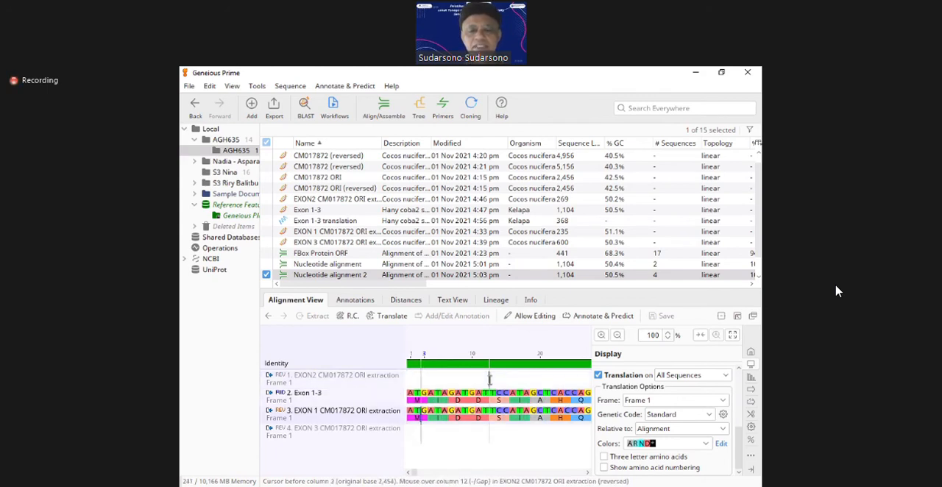
pyautogui.press('Up')
pyautogui.press('Up')
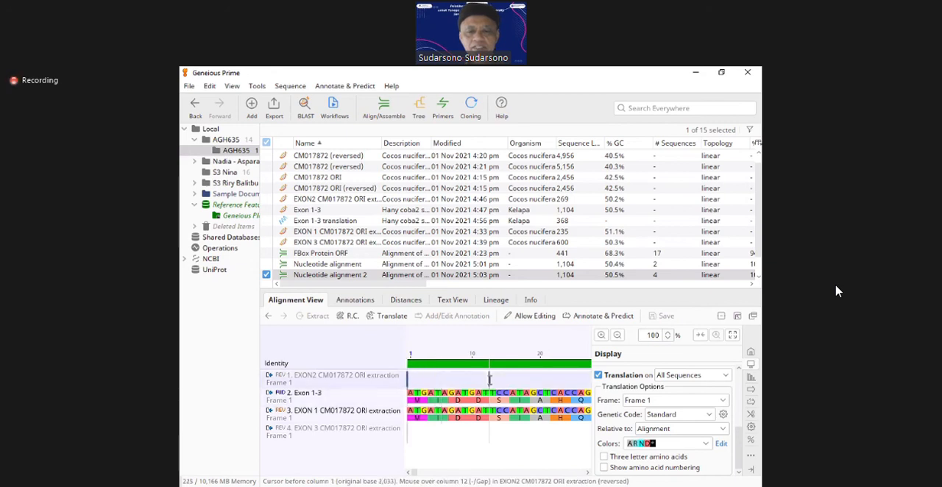
pyautogui.press('Down')
pyautogui.press('Down')
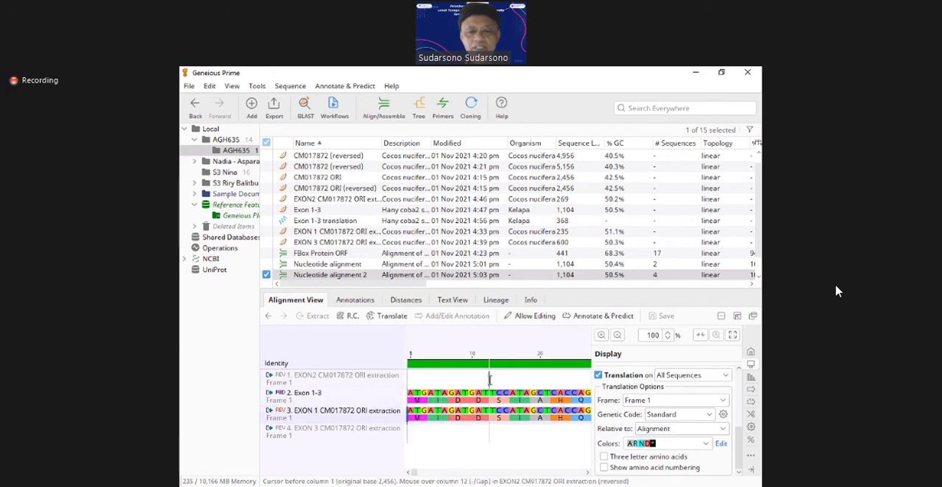
pyautogui.press('Right')
pyautogui.press('Right')
pyautogui.press('Right')
pyautogui.press('Right')
pyautogui.press('Right')
pyautogui.press('Right')
pyautogui.press('Right')
pyautogui.press('Right')
pyautogui.press('Right')
pyautogui.press('Right')
pyautogui.press('Right')
pyautogui.press('Right')
pyautogui.press('Right')
pyautogui.press('Right')
pyautogui.press('Right')
pyautogui.press('Right')
pyautogui.press('Right')
pyautogui.press('Right')
pyautogui.press('Right')
pyautogui.press('Right')
pyautogui.press('Right')
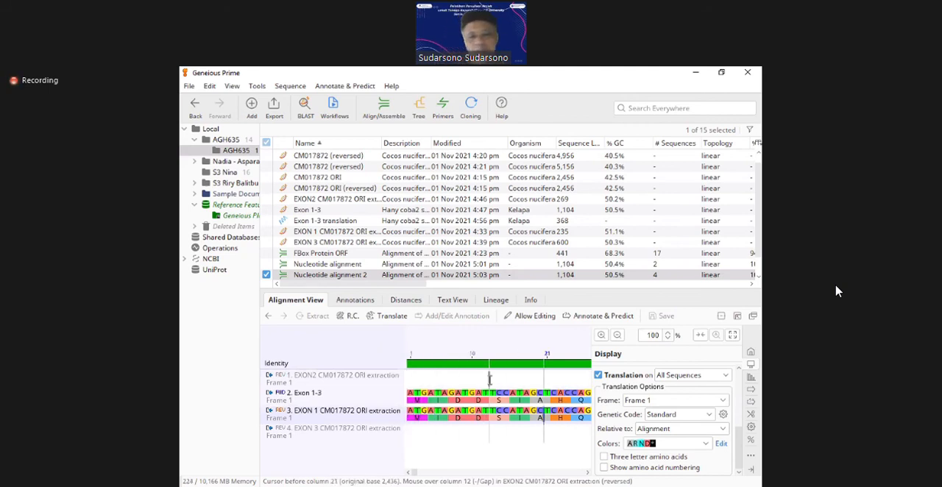
pyautogui.press('Right')
pyautogui.press('Right')
pyautogui.press('Right')
pyautogui.press('Right')
pyautogui.press('Right')
pyautogui.press('Right')
pyautogui.press('Right')
pyautogui.press('Right')
pyautogui.press('Right')
pyautogui.press('Right')
pyautogui.press('Right')
pyautogui.press('Right')
pyautogui.press('Right')
pyautogui.press('Right')
pyautogui.press('Right')
pyautogui.press('Right')
pyautogui.press('Right')
pyautogui.press('Right')
pyautogui.press('Right')
pyautogui.press('Right')
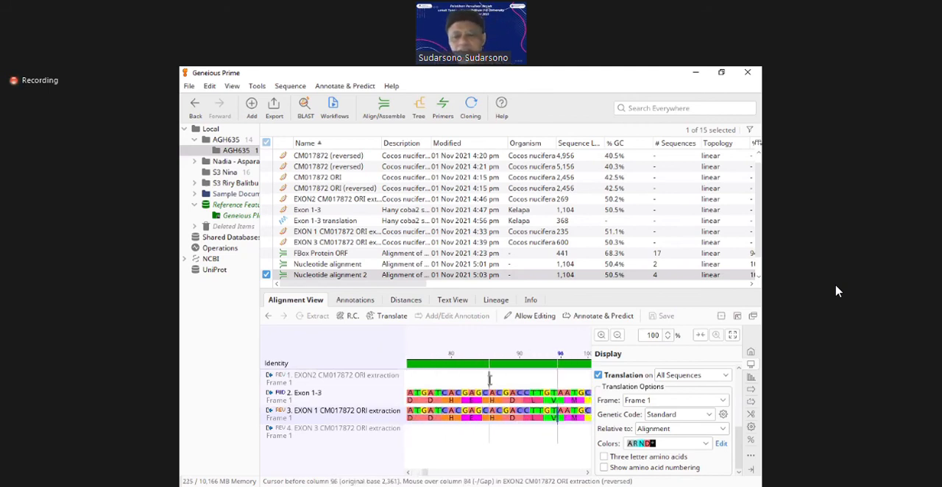
pyautogui.press('Right')
pyautogui.press('Right')
pyautogui.press('Right')
pyautogui.press('Right')
pyautogui.press('Right')
pyautogui.press('Right')
pyautogui.press('Right')
pyautogui.press('Right')
pyautogui.press('Right')
pyautogui.press('Right')
pyautogui.press('Right')
pyautogui.press('Right')
pyautogui.press('Right')
pyautogui.press('Right')
pyautogui.press('Right')
pyautogui.press('Right')
pyautogui.press('Right')
pyautogui.press('Right')
pyautogui.press('Right')
pyautogui.press('Right')
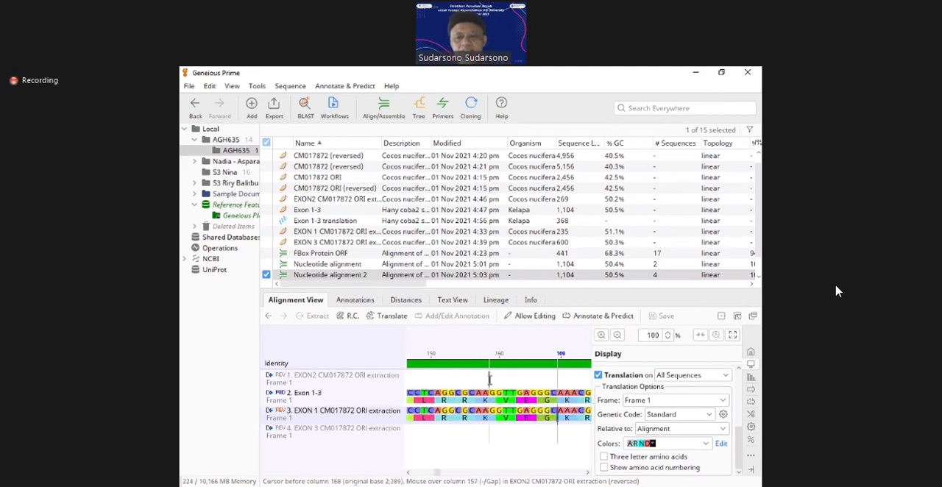
pyautogui.press('Right')
pyautogui.press('Right')
pyautogui.press('Right')
pyautogui.press('Right')
pyautogui.press('Right')
pyautogui.press('Right')
pyautogui.press('Right')
pyautogui.press('Right')
pyautogui.press('Right')
pyautogui.press('Right')
pyautogui.press('Right')
pyautogui.press('Right')
pyautogui.press('Right')
pyautogui.press('Right')
pyautogui.press('Right')
pyautogui.press('Right')
pyautogui.press('Right')
pyautogui.press('Right')
pyautogui.press('Right')
pyautogui.press('Right')
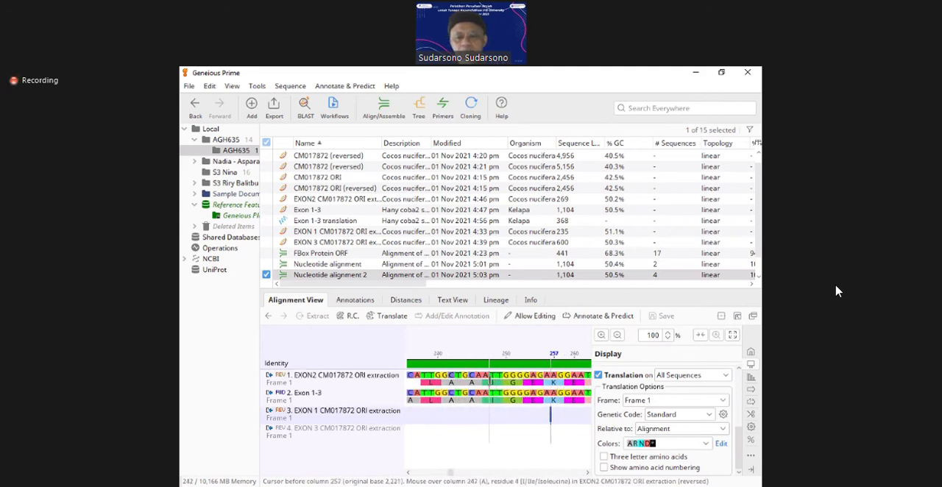
pyautogui.press('Left')
pyautogui.press('Left')
pyautogui.press('Left')
pyautogui.press('Left')
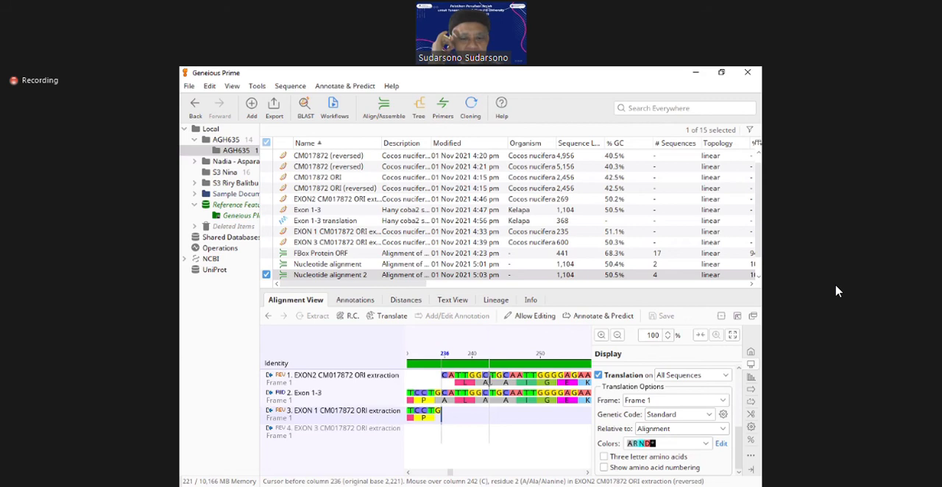
# Step: Compare the end of EXON 1 with the start of EXON2 around column 236, checking the reading frame against Exon 1-3
pyautogui.press('Up')
pyautogui.press('Up')
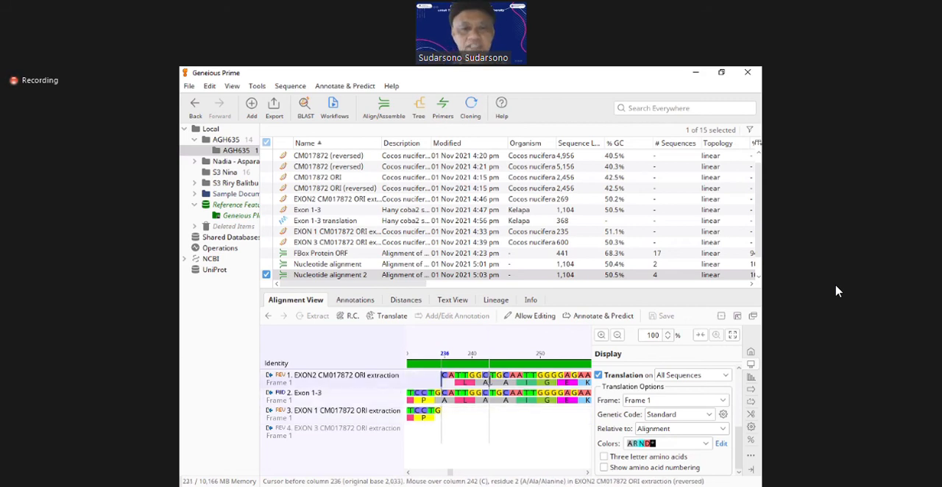
pyautogui.press('Right')
pyautogui.press('Right')
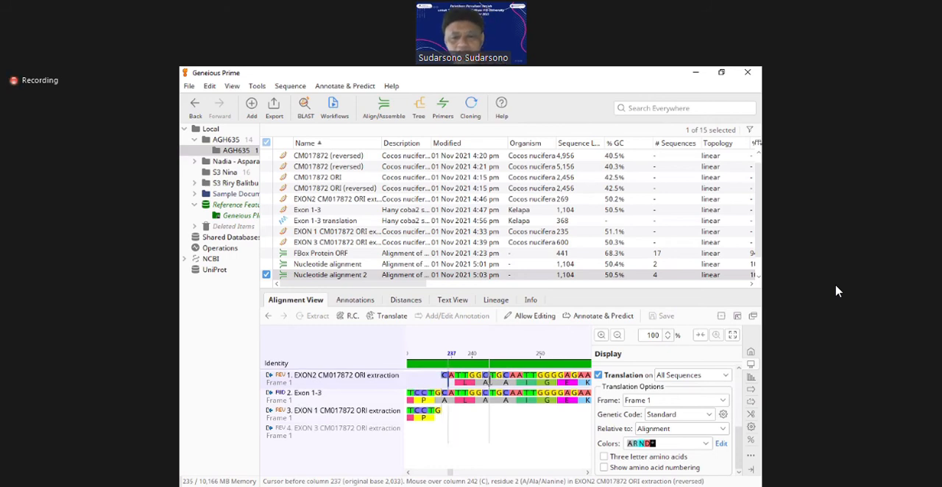
pyautogui.press('Left')
pyautogui.press('Left')
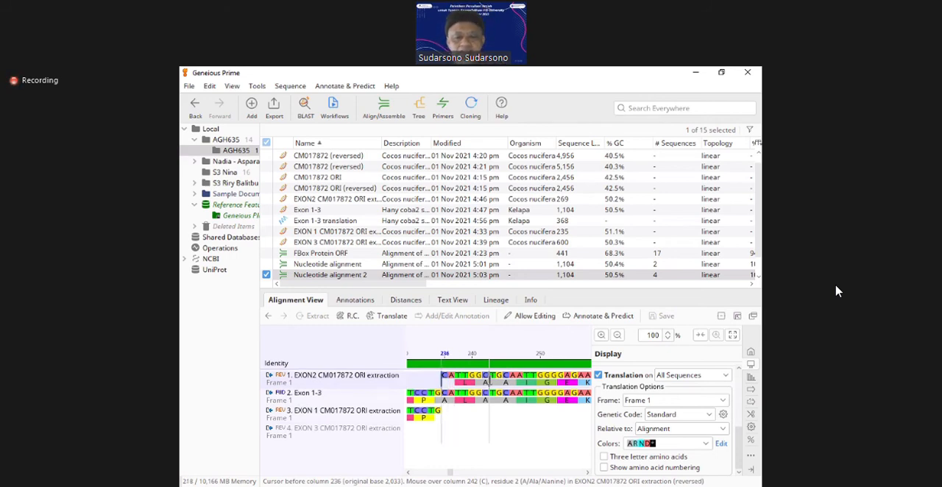
pyautogui.press('Down')
pyautogui.press('Down')
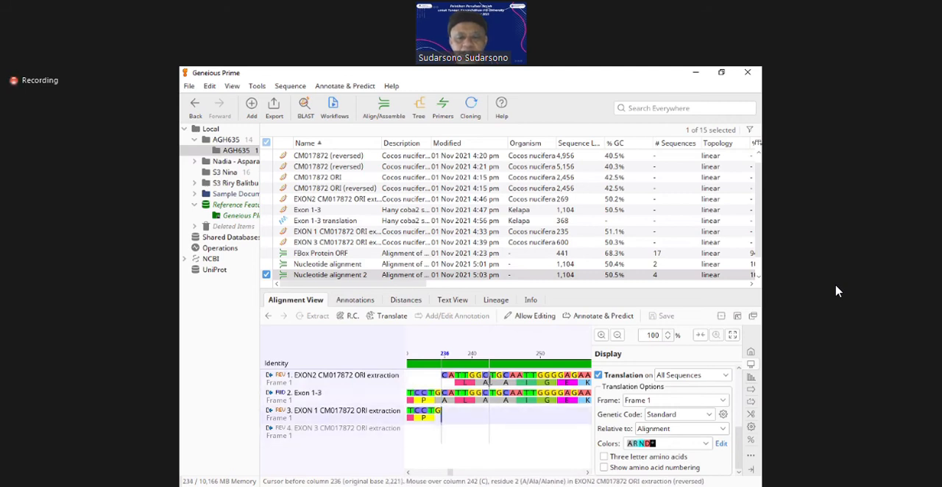
pyautogui.press('Left')
pyautogui.press('Right')
pyautogui.press('Up')
pyautogui.press('Up')
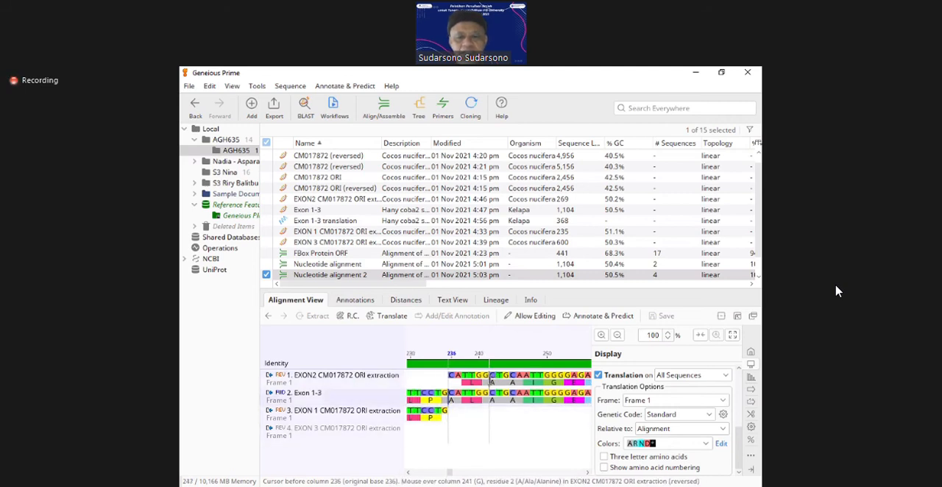
# Step: Select the GCA codon spanning the EXON 1–EXON2 junction in Exon 1-3, columns 235 to 237
pyautogui.press('Down')
pyautogui.press('Left')
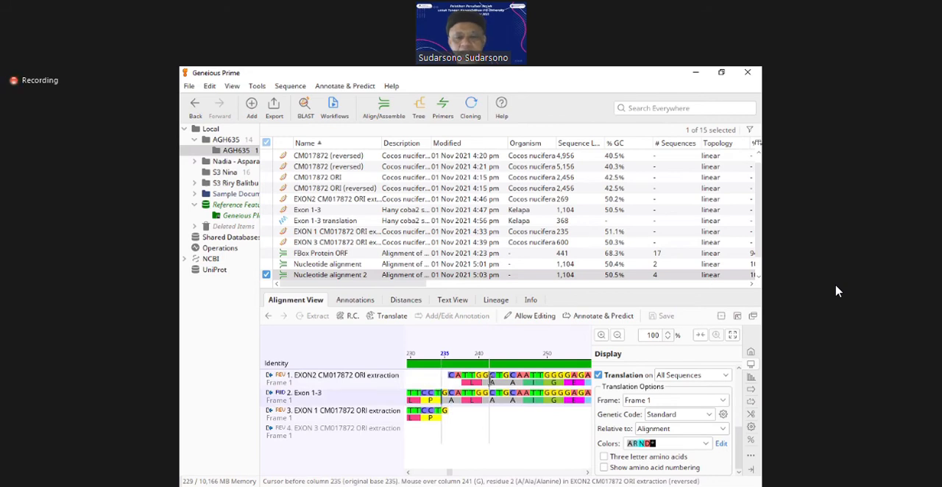
pyautogui.hotkey('shift', 'Right')
pyautogui.hotkey('shift', 'Right')
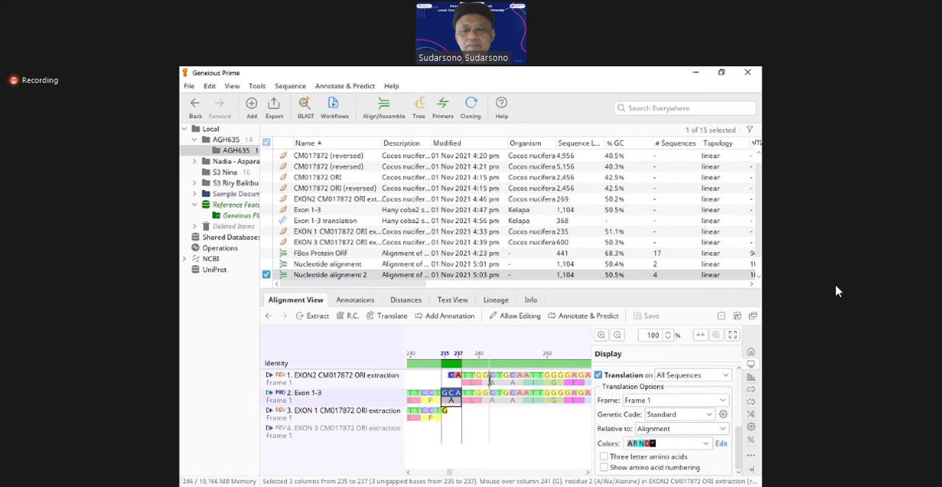
# Step: Inspect how the junction codon is split between the last base of EXON 1 and the first bases of EXON2
pyautogui.press('Down')
pyautogui.press('Delete')
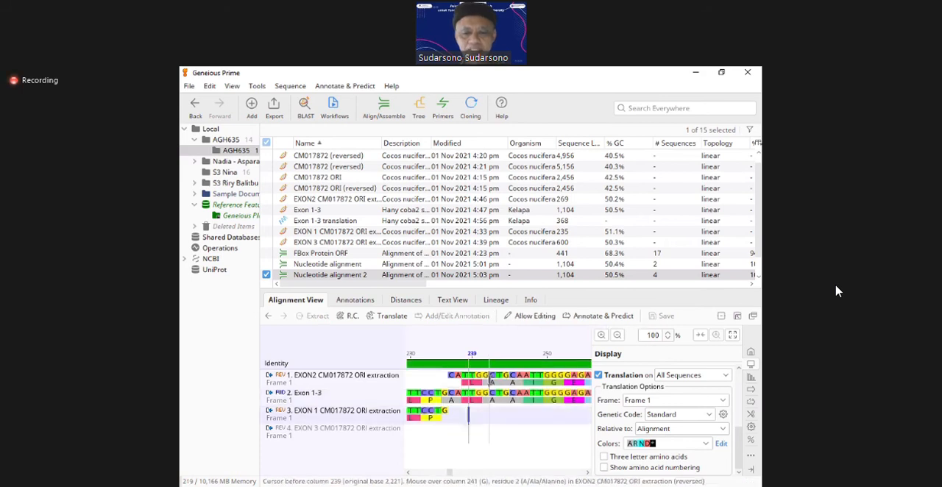
pyautogui.press('Left')
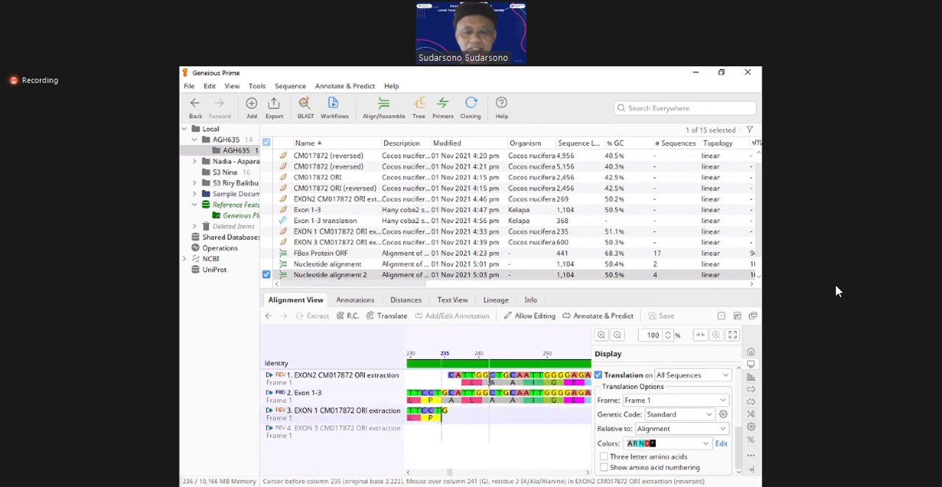
pyautogui.press('Up')
pyautogui.press('Up')
pyautogui.press('Right')
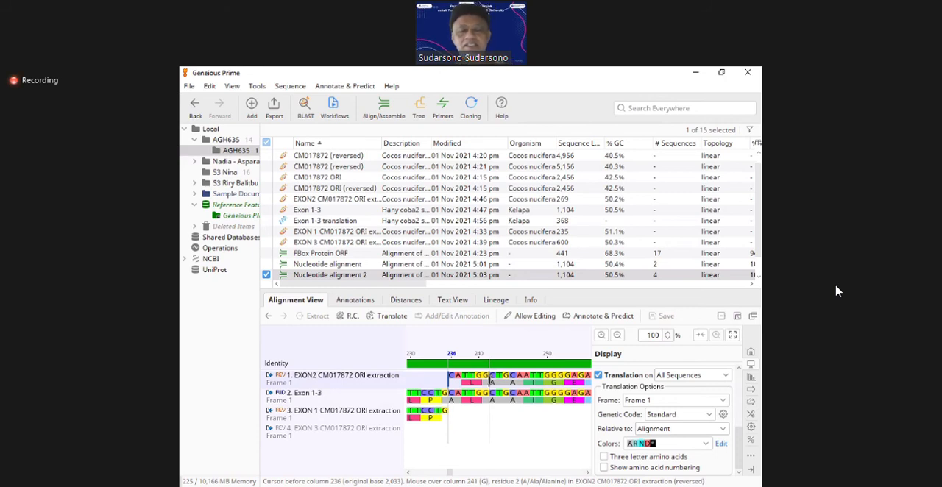
# Step: Follow the EXON2 translation against Exon 1-3 to the EXON 3 boundary, placing the cursor before column 505
pyautogui.press('Right')
pyautogui.press('Right')
pyautogui.press('Right')
pyautogui.press('Right')
pyautogui.press('Right')
pyautogui.press('Right')
pyautogui.press('Right')
pyautogui.press('Right')
pyautogui.press('Right')
pyautogui.press('Right')
pyautogui.press('Right')
pyautogui.press('Right')
pyautogui.press('Right')
pyautogui.press('Right')
pyautogui.press('Right')
pyautogui.press('Right')
pyautogui.press('Right')
pyautogui.press('Right')
pyautogui.press('Right')
pyautogui.press('Right')
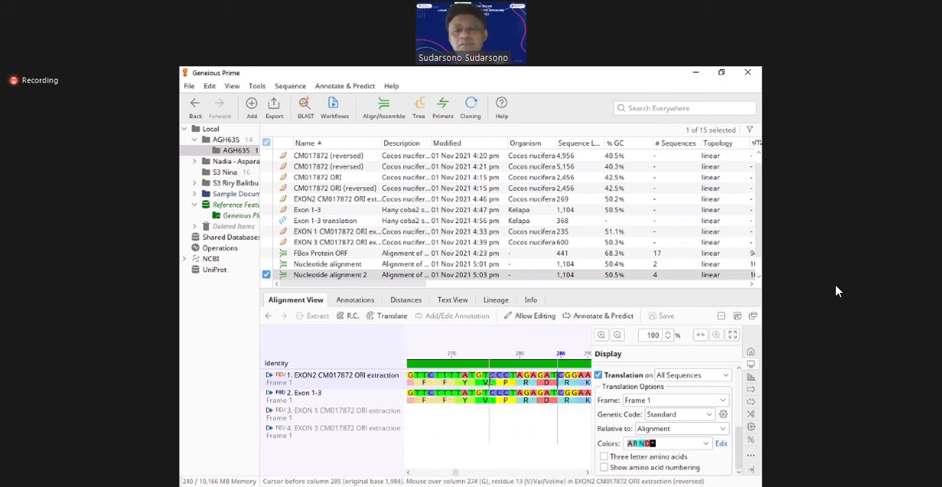
pyautogui.press('Right')
pyautogui.press('Right')
pyautogui.press('Right')
pyautogui.press('Right')
pyautogui.press('Right')
pyautogui.press('Right')
pyautogui.press('Right')
pyautogui.press('Right')
pyautogui.press('Right')
pyautogui.press('Right')
pyautogui.press('Right')
pyautogui.press('Right')
pyautogui.press('Right')
pyautogui.press('Right')
pyautogui.press('Right')
pyautogui.press('Right')
pyautogui.press('Right')
pyautogui.press('Right')
pyautogui.press('Right')
pyautogui.press('Right')
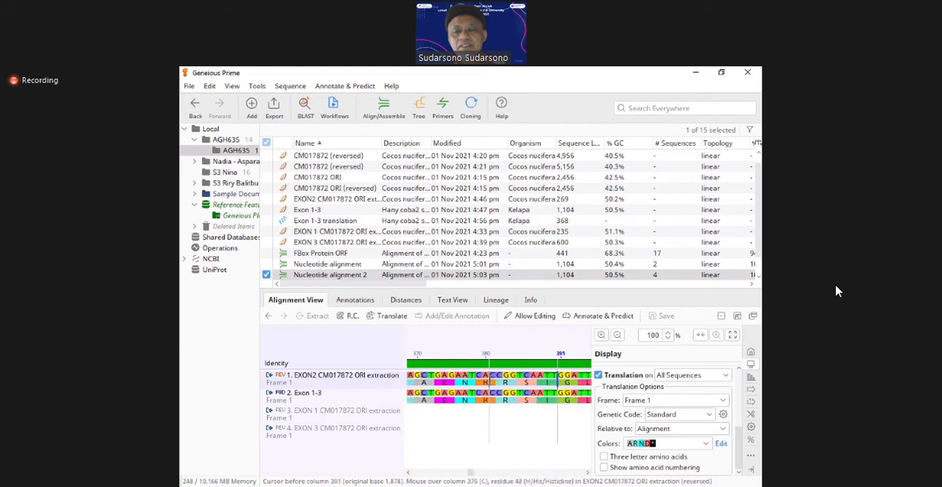
pyautogui.press('Right')
pyautogui.press('Right')
pyautogui.press('Right')
pyautogui.press('Right')
pyautogui.press('Right')
pyautogui.press('Right')
pyautogui.press('Right')
pyautogui.press('Right')
pyautogui.press('Right')
pyautogui.press('Right')
pyautogui.press('Right')
pyautogui.press('Right')
pyautogui.press('Right')
pyautogui.press('Right')
pyautogui.press('Right')
pyautogui.press('Right')
pyautogui.press('Right')
pyautogui.press('Right')
pyautogui.press('Right')
pyautogui.press('Right')
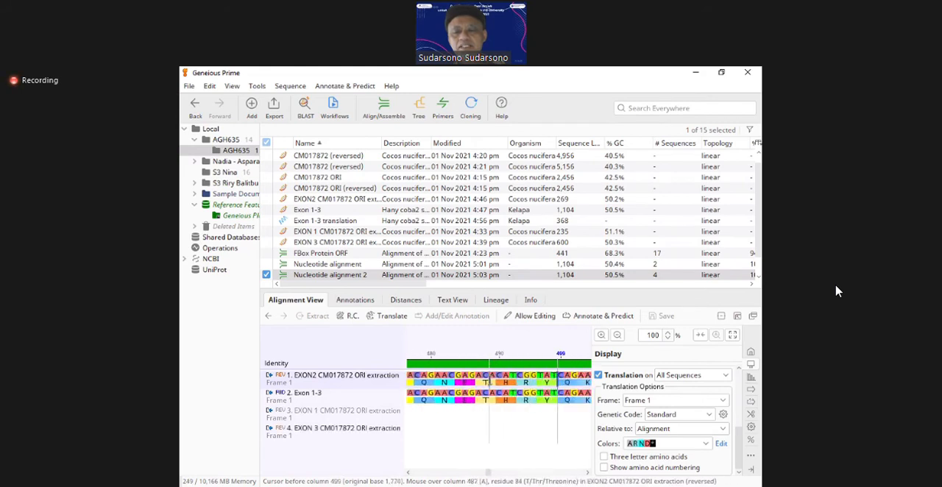
pyautogui.press('Left')
pyautogui.press('Left')
pyautogui.press('Left')
pyautogui.press('Left')
pyautogui.press('Left')
pyautogui.press('Left')
pyautogui.press('Left')
pyautogui.press('Left')
pyautogui.press('Left')
pyautogui.press('Left')
pyautogui.press('Left')
pyautogui.press('Left')
pyautogui.press('Left')
pyautogui.press('Left')
pyautogui.press('Left')
pyautogui.press('Left')
pyautogui.press('Left')
pyautogui.press('Left')
pyautogui.press('Left')
pyautogui.press('Left')
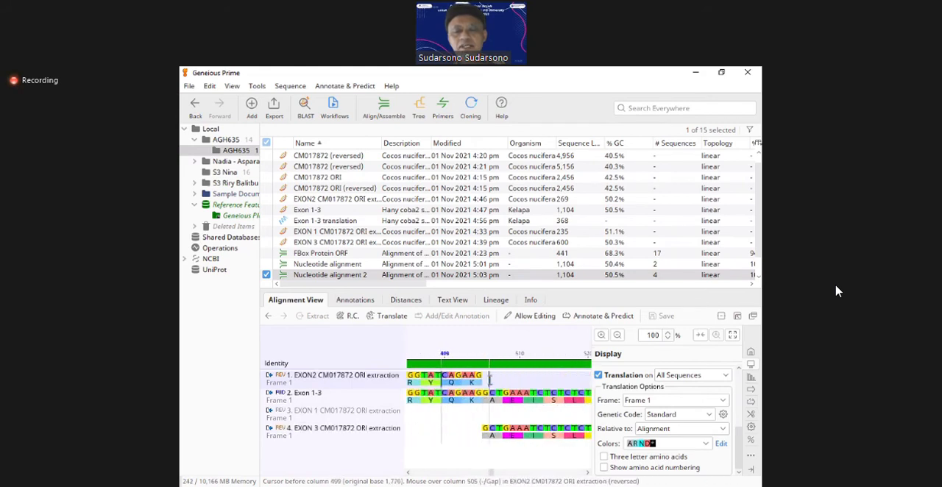
pyautogui.press('Right')
pyautogui.press('Right')
pyautogui.press('Right')
pyautogui.press('Right')
pyautogui.press('Right')
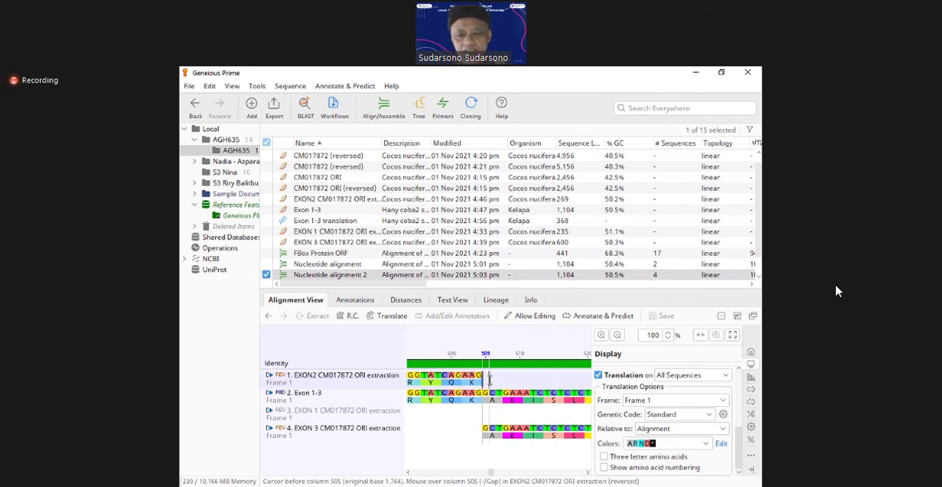
# Step: Compare the last base of EXON2 with the first base of EXON 3 around columns 504 and 505
pyautogui.press('Left')
pyautogui.press('Left')
pyautogui.press('Left')
pyautogui.press('Right')
pyautogui.press('Right')
pyautogui.press('Right')
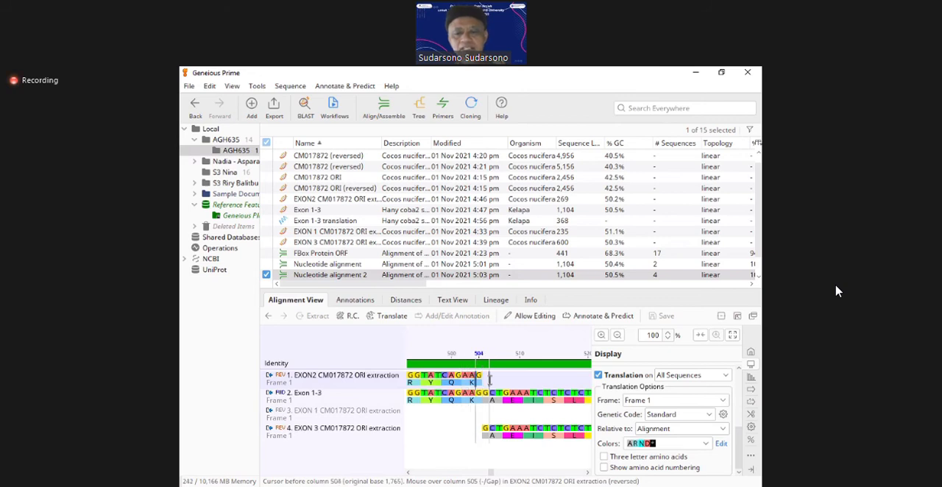
pyautogui.press('Down')
pyautogui.press('Down')
pyautogui.press('Down')
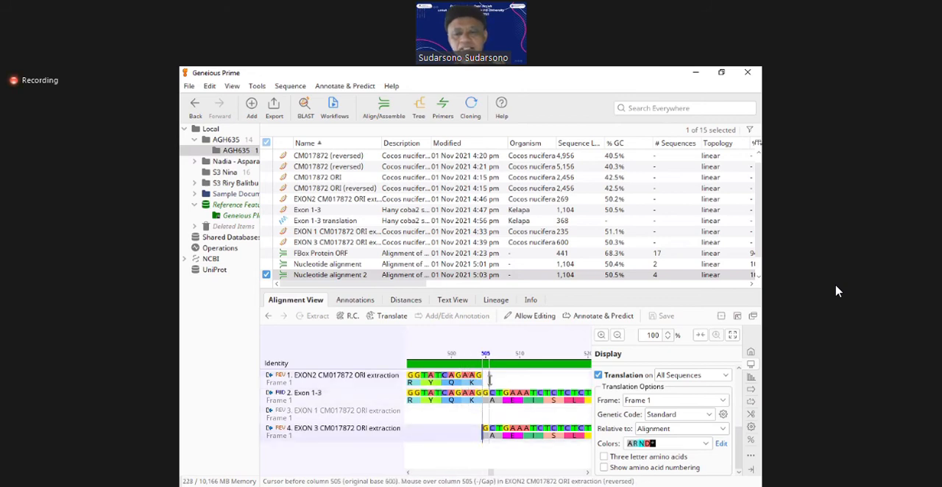
# Step: Check the first GCT codon of EXON 3, columns 505 to 507, against the same codon in Exon 1-3
pyautogui.press('Right')
pyautogui.press('Right')
pyautogui.press('Right')
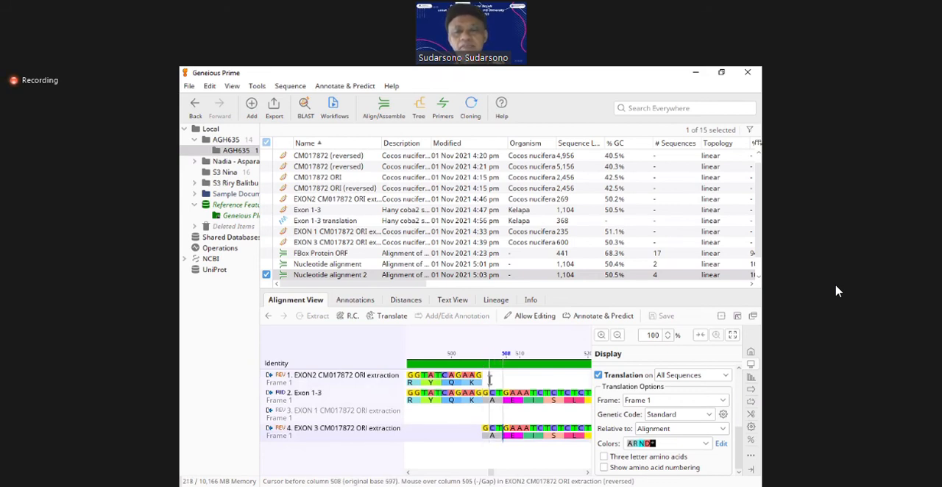
pyautogui.press('Up')
pyautogui.press('Up')
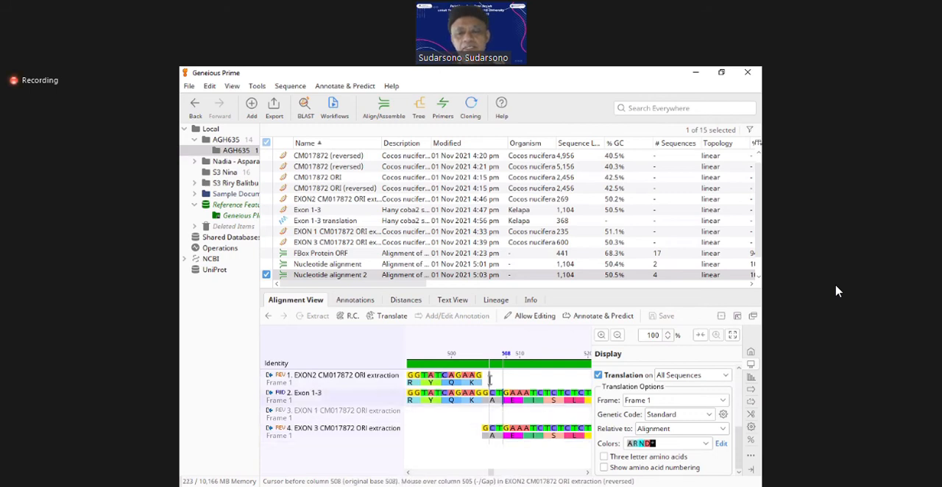
pyautogui.press('Left')
pyautogui.press('Left')
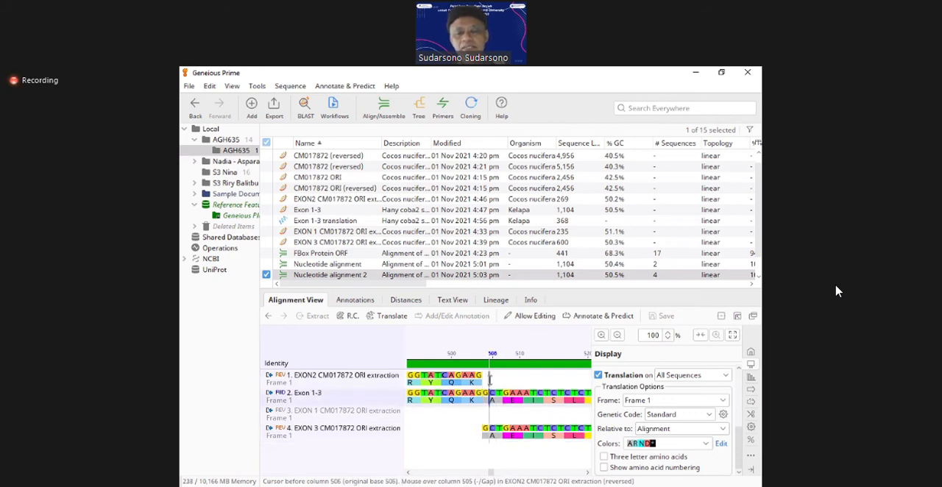
# Step: Follow the EXON 3 translation against Exon 1-3 through to the stop codon at the end of the alignment
pyautogui.press('Right')
pyautogui.press('Right')
pyautogui.press('Right')
pyautogui.press('Right')
pyautogui.press('Right')
pyautogui.press('Right')
pyautogui.press('Right')
pyautogui.press('Right')
pyautogui.press('Right')
pyautogui.press('Right')
pyautogui.press('Right')
pyautogui.press('Right')
pyautogui.press('Right')
pyautogui.press('Right')
pyautogui.press('Right')
pyautogui.press('Right')
pyautogui.press('Right')
pyautogui.press('Right')
pyautogui.press('Right')
pyautogui.press('Right')
pyautogui.press('Right')
pyautogui.press('Right')
pyautogui.press('Right')
pyautogui.press('Right')
pyautogui.press('Right')
pyautogui.press('Right')
pyautogui.press('Right')
pyautogui.press('Right')
pyautogui.press('Right')
pyautogui.press('Right')
pyautogui.press('Right')
pyautogui.press('Right')
pyautogui.press('Right')
pyautogui.press('Right')
pyautogui.press('Right')
pyautogui.press('Right')
pyautogui.press('Right')
pyautogui.press('Right')
pyautogui.press('Right')
pyautogui.press('Right')
pyautogui.press('Right')
pyautogui.press('Right')
pyautogui.press('Right')
pyautogui.press('Right')
pyautogui.press('Right')
pyautogui.press('Right')
pyautogui.press('Right')
pyautogui.press('Right')
pyautogui.press('Right')
pyautogui.press('Right')
pyautogui.press('Right')
pyautogui.press('Right')
pyautogui.press('Right')
pyautogui.press('Right')
pyautogui.press('Right')
pyautogui.press('Right')
pyautogui.press('Right')
pyautogui.press('Right')
pyautogui.press('Right')
pyautogui.press('Right')
pyautogui.press('Right')
pyautogui.press('Right')
pyautogui.press('Right')
pyautogui.press('Right')
pyautogui.press('Right')
pyautogui.press('Right')
pyautogui.press('Right')
pyautogui.press('Right')
pyautogui.press('Right')
pyautogui.press('Right')
pyautogui.press('Right')
pyautogui.press('Right')
pyautogui.press('Right')
pyautogui.press('Right')
pyautogui.press('Right')
pyautogui.press('Right')
pyautogui.press('Right')
pyautogui.press('Right')
pyautogui.press('Right')
pyautogui.press('Right')
pyautogui.press('Right')
pyautogui.press('Right')
pyautogui.press('Right')
pyautogui.press('Right')
pyautogui.press('Right')
pyautogui.press('Right')
pyautogui.press('Right')
pyautogui.press('Right')
pyautogui.press('Right')
pyautogui.press('Right')
pyautogui.press('Right')
pyautogui.press('Right')
pyautogui.press('Right')
pyautogui.press('Right')
pyautogui.press('Right')
pyautogui.press('Right')
pyautogui.press('Right')
pyautogui.press('Right')
pyautogui.press('Right')
pyautogui.press('Right')
pyautogui.press('Right')
pyautogui.press('Right')
pyautogui.press('Right')
pyautogui.press('Right')
pyautogui.press('Right')
pyautogui.press('Right')
pyautogui.press('Right')
pyautogui.press('Right')
pyautogui.press('Right')
pyautogui.press('Right')
pyautogui.press('Right')
pyautogui.press('Right')
pyautogui.press('Right')
pyautogui.press('Right')
pyautogui.press('Right')
pyautogui.press('Right')
pyautogui.press('Right')
pyautogui.press('Right')
pyautogui.press('Right')
pyautogui.press('Right')
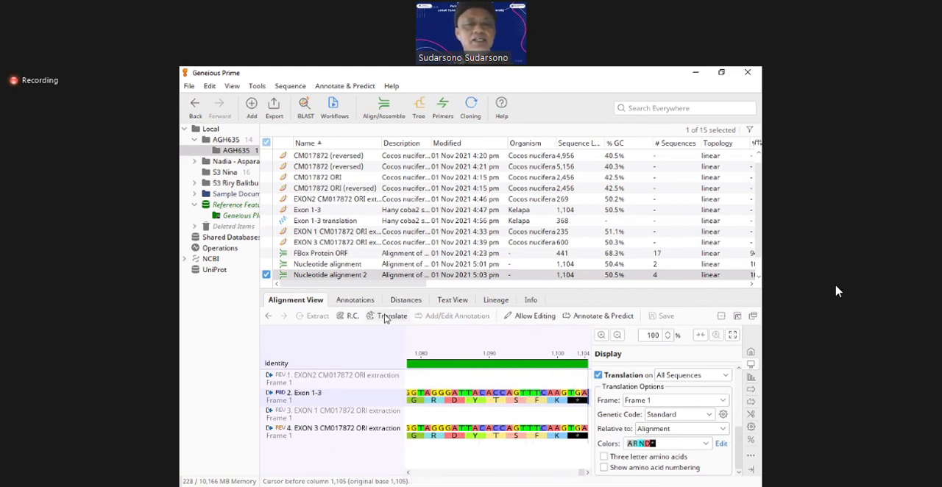
# Step: Align CM017872 ORI (reversed) with its EXON 1, EXON2 and EXON 3 extractions using Geneious Alignment, global with free end gaps and 65% similarity
pyautogui.click(313, 212)
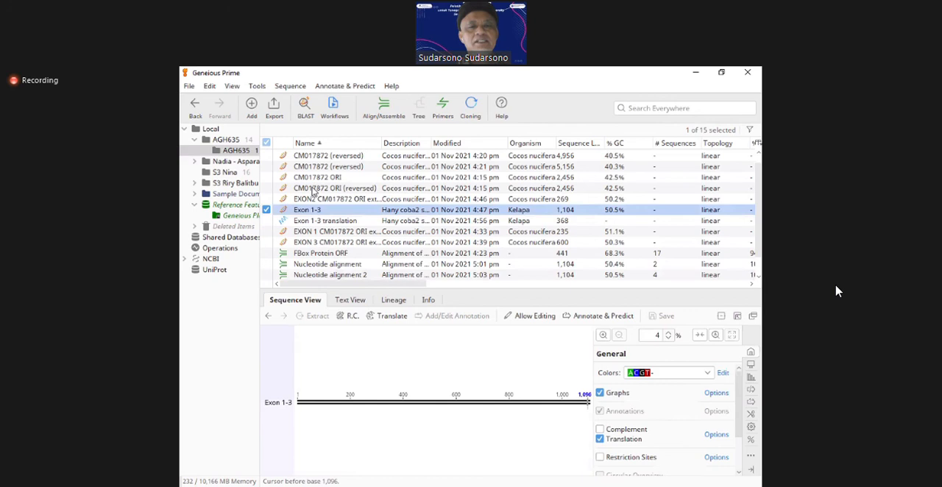
pyautogui.click(314, 190)
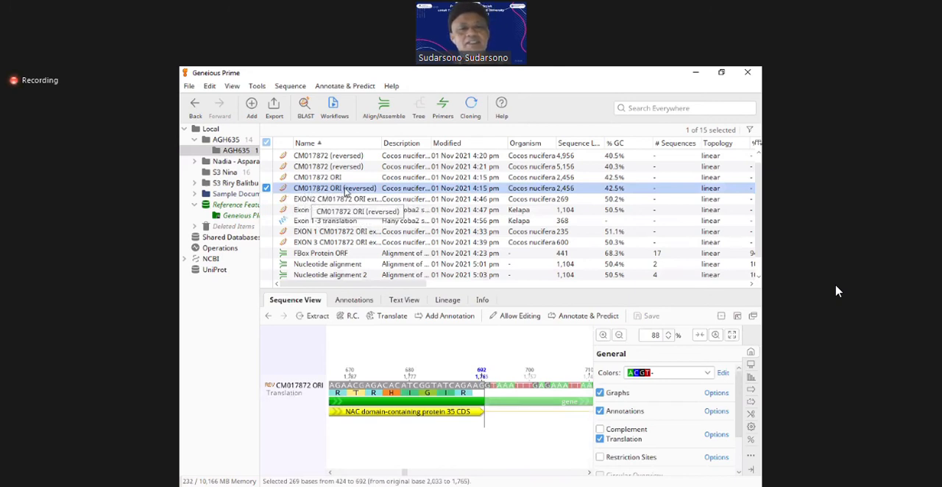
pyautogui.click(266, 232)
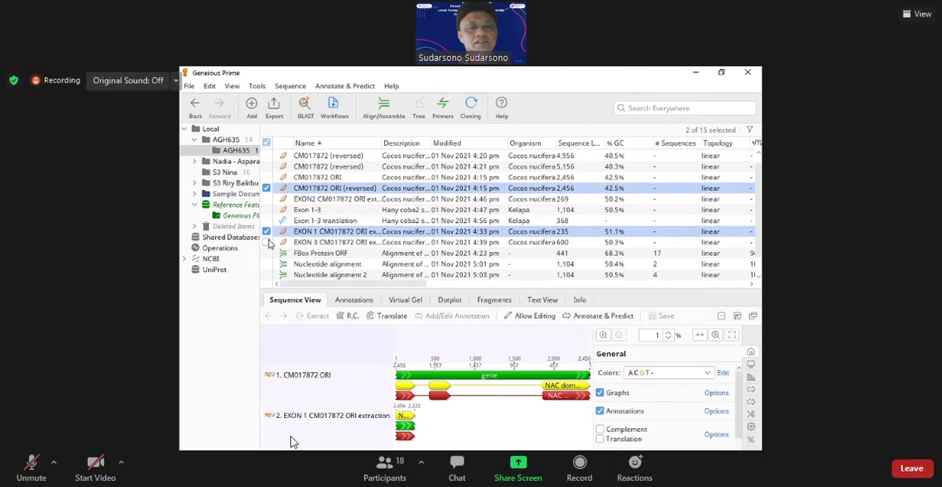
pyautogui.click(266, 242)
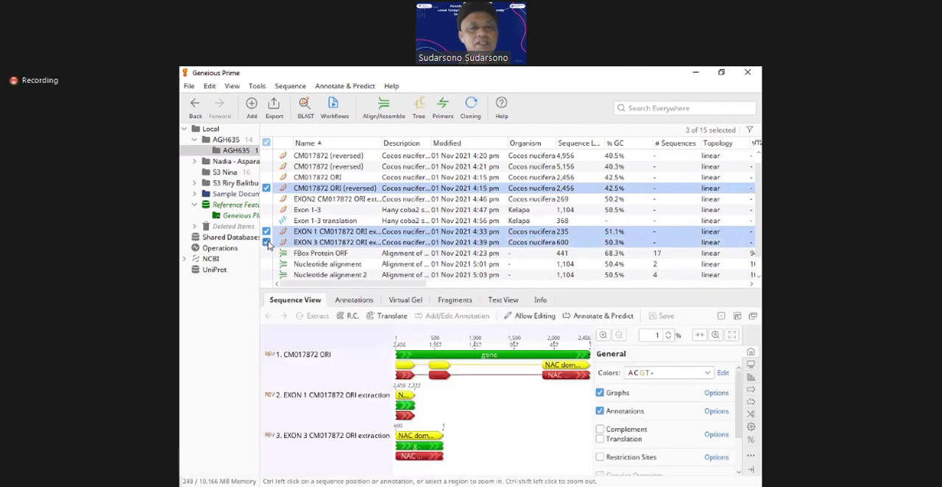
pyautogui.click(266, 199)
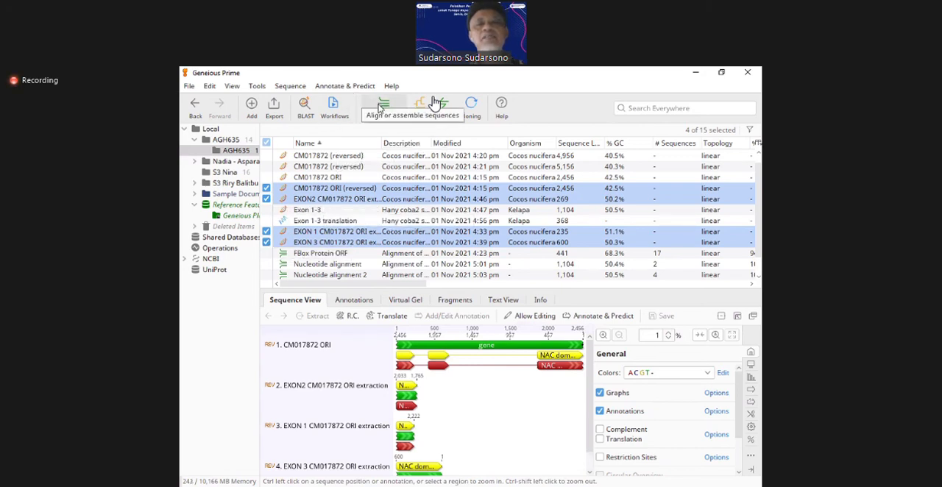
pyautogui.click(382, 107)
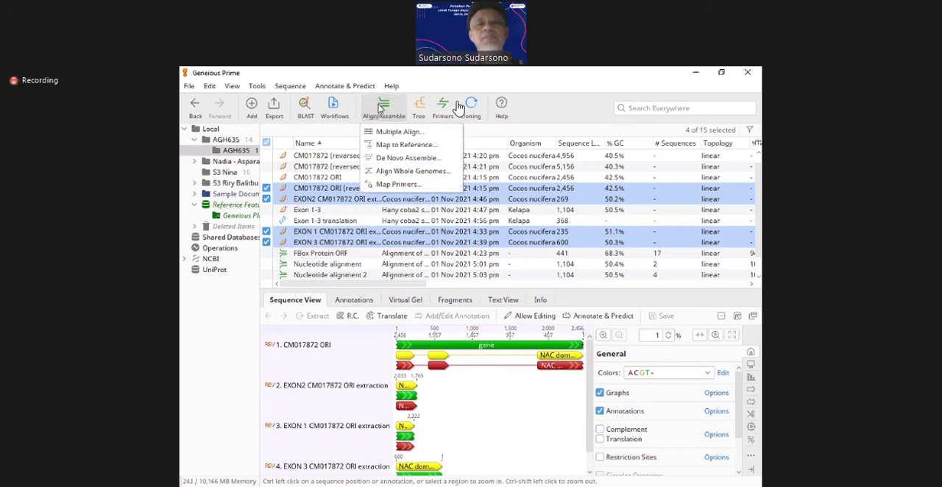
pyautogui.click(389, 132)
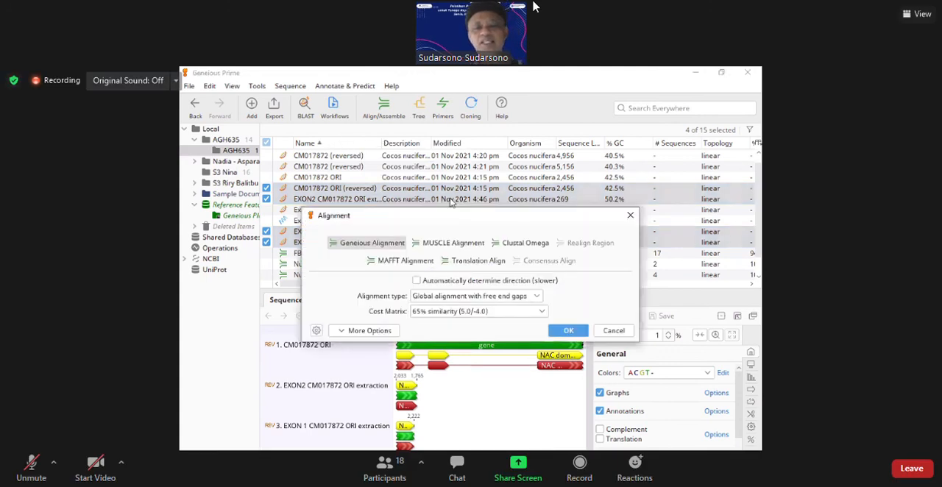
pyautogui.click(569, 332)
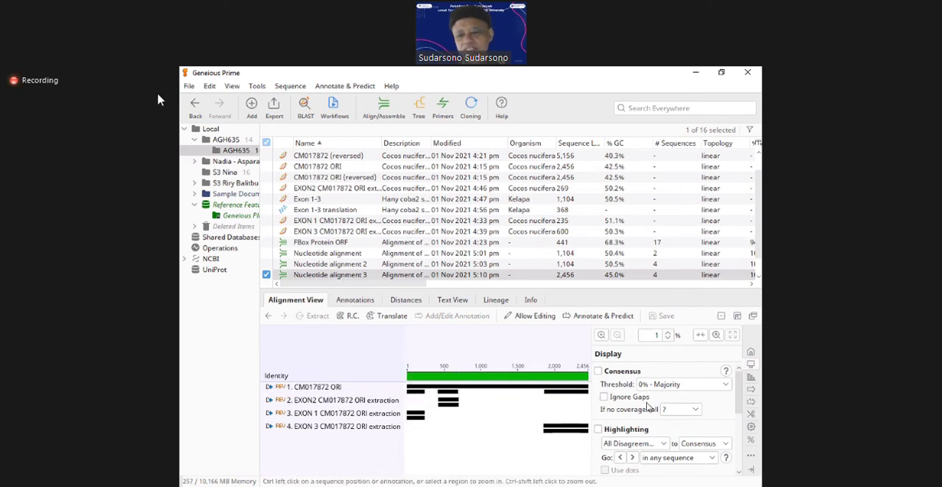
# Step: Turn off the translation display for the new alignment of CM017872 ORI and its three exons
pyautogui.scroll(-1, 742, 447)
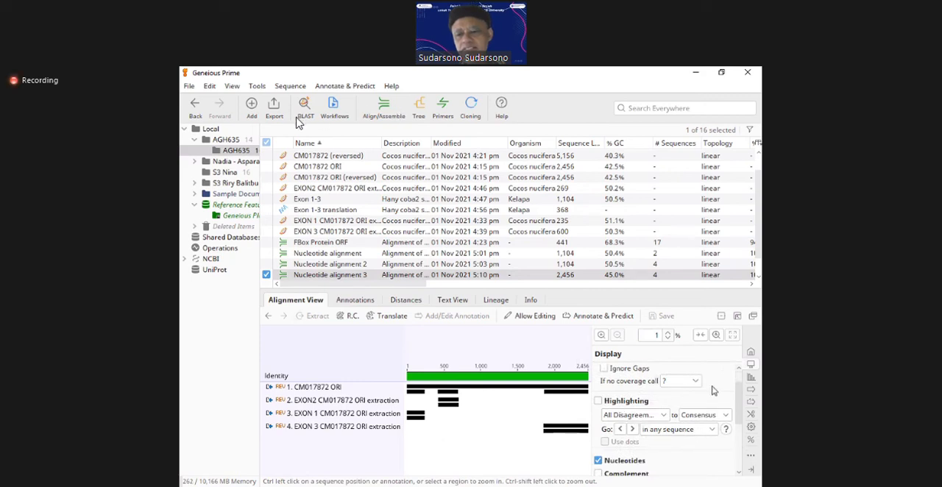
pyautogui.click(751, 352)
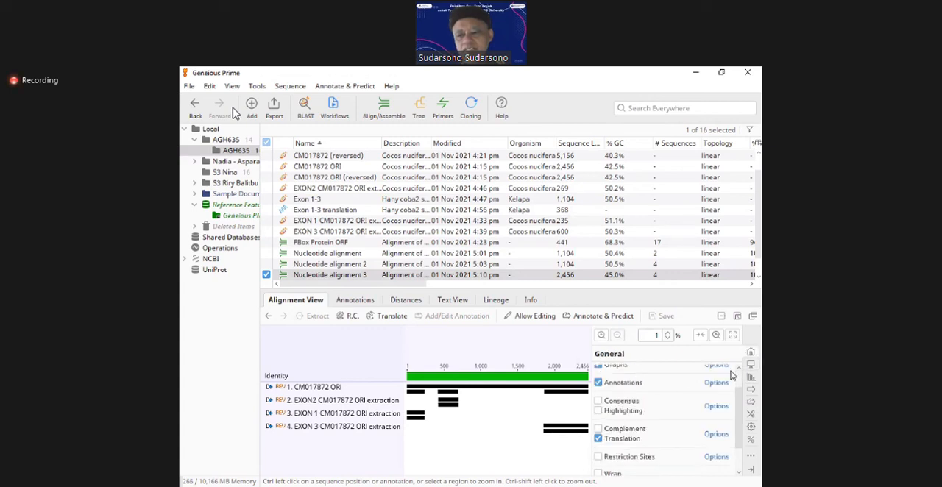
pyautogui.click(634, 440)
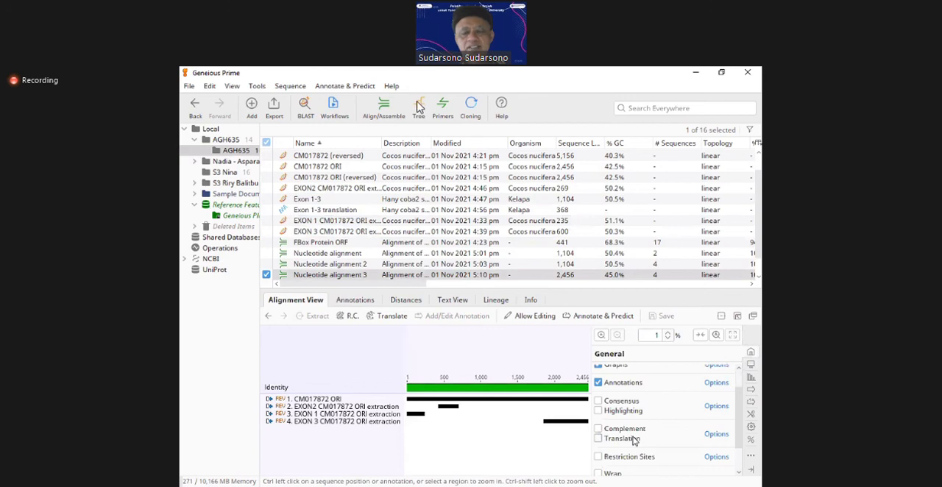
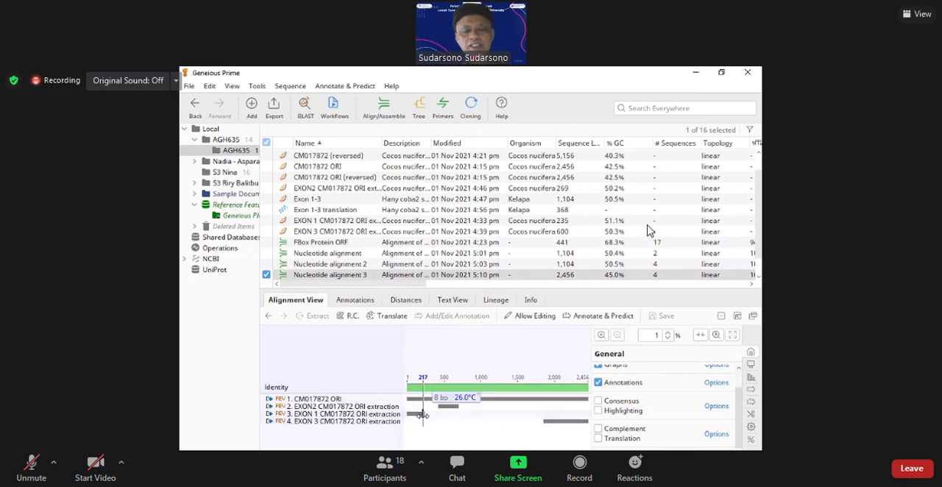
# Step: Zoom in on the end of EXON 1 and select the adjoining GT bases of CM017872 ORI, columns 236 to 237
pyautogui.click(602, 337)
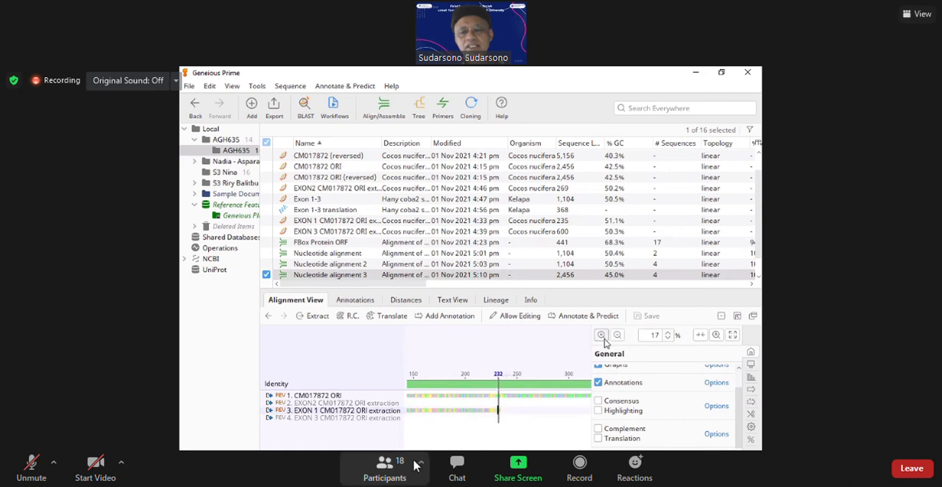
pyautogui.click(384, 471)
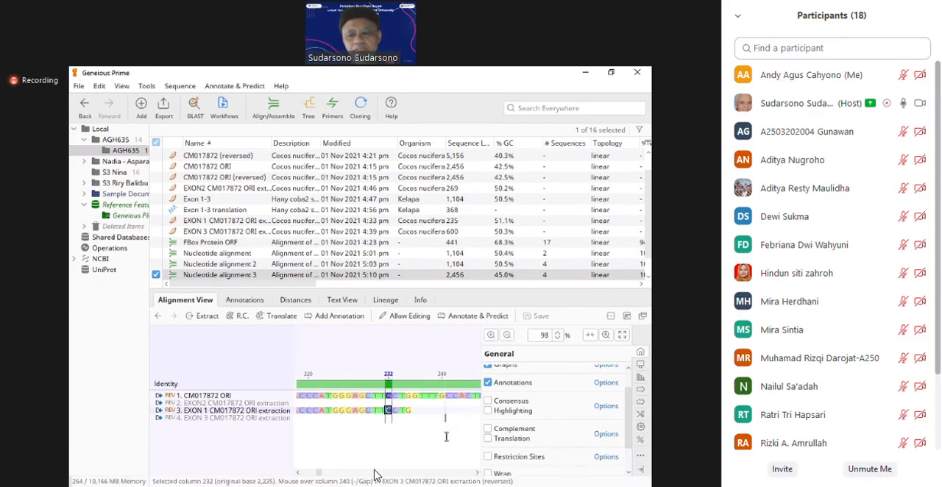
pyautogui.click(278, 478)
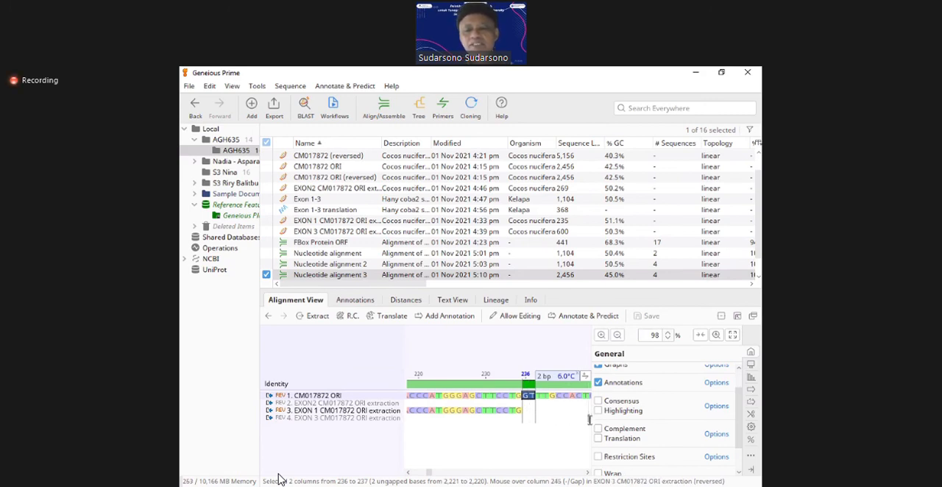
# Step: Find the start of EXON2 in the alignment and select the AG bases just before it, columns 422 to 423
pyautogui.click(618, 335)
pyautogui.click(618, 336)
pyautogui.click(618, 335)
pyautogui.click(618, 336)
pyautogui.click(618, 335)
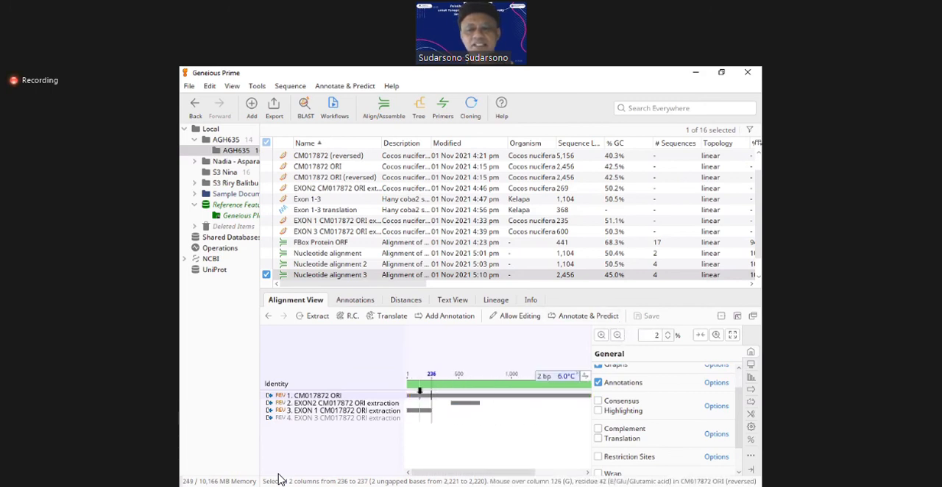
pyautogui.click(449, 417)
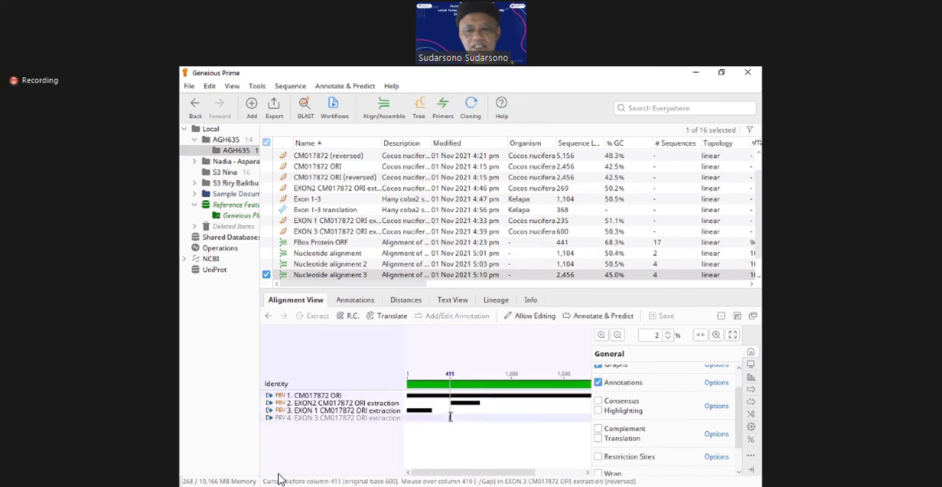
pyautogui.click(601, 335)
pyautogui.click(601, 335)
pyautogui.click(601, 336)
pyautogui.click(601, 335)
pyautogui.click(601, 336)
pyautogui.click(601, 336)
pyautogui.click(601, 335)
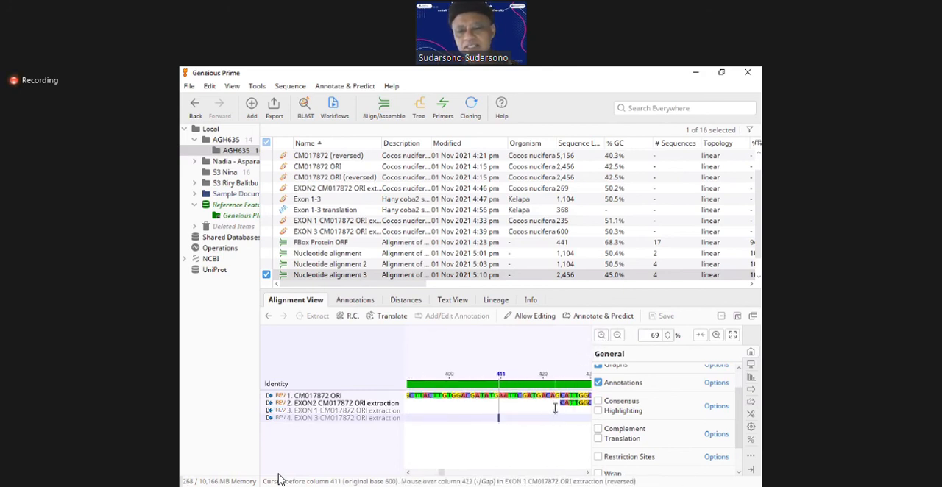
pyautogui.moveTo(558, 403); pyautogui.dragTo(553, 402)
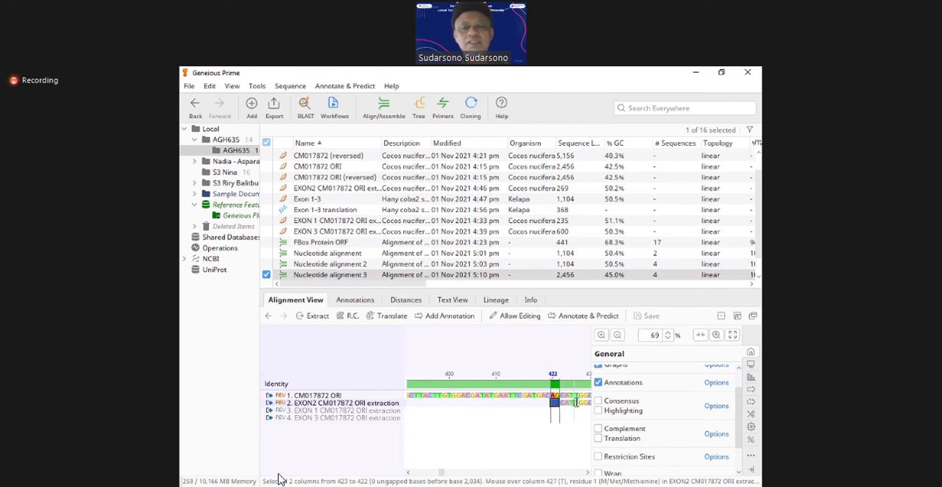
# Step: Move along to the end of EXON2 and select the GT bases directly after it, columns 693 to 694
pyautogui.press('Right')
pyautogui.press('Right')
pyautogui.press('Right')
pyautogui.press('Right')
pyautogui.press('Right')
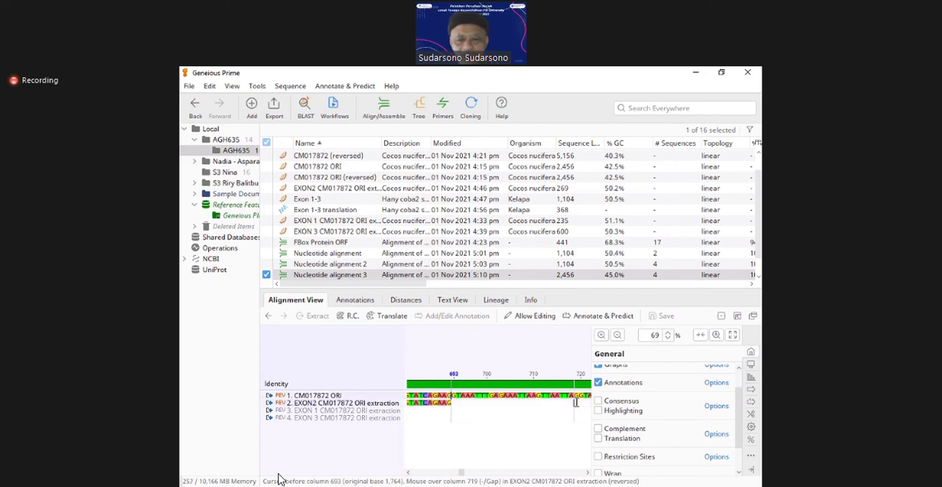
pyautogui.hotkey('shift', 'Right')
pyautogui.hotkey('shift', 'Right')
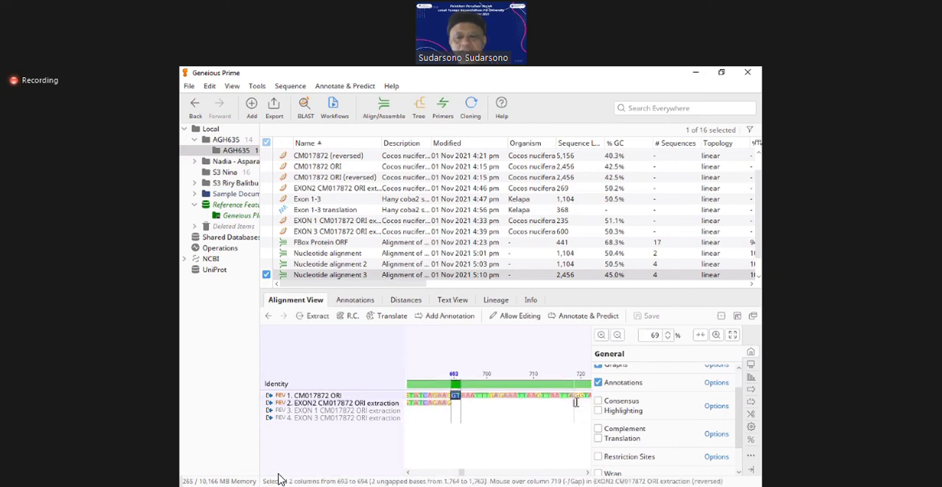
# Step: Follow the intron sequence of CM017872 ORI from the end of EXON2 towards EXON 3
pyautogui.press('Right')
pyautogui.press('Right')
pyautogui.press('Right')
pyautogui.press('Right')
pyautogui.press('Right')
pyautogui.press('Right')
pyautogui.press('Right')
pyautogui.press('Right')
pyautogui.press('Right')
pyautogui.press('Right')
pyautogui.press('Right')
pyautogui.press('Right')
pyautogui.press('Right')
pyautogui.press('Right')
pyautogui.press('Right')
pyautogui.press('Right')
pyautogui.press('Right')
pyautogui.press('Right')
pyautogui.press('Right')
pyautogui.press('Right')
pyautogui.press('Right')
pyautogui.press('Right')
pyautogui.press('Right')
pyautogui.press('Right')
pyautogui.press('Right')
pyautogui.press('Right')
pyautogui.press('Right')
pyautogui.press('Right')
pyautogui.press('Right')
pyautogui.press('Right')
pyautogui.press('Right')
pyautogui.press('Right')
pyautogui.press('Right')
pyautogui.press('Right')
pyautogui.press('Right')
pyautogui.press('Right')
pyautogui.press('Right')
pyautogui.press('Right')
pyautogui.press('Right')
pyautogui.press('Right')
pyautogui.press('Right')
pyautogui.press('Right')
pyautogui.press('Right')
pyautogui.press('Right')
pyautogui.press('Right')
pyautogui.press('Right')
pyautogui.press('Right')
pyautogui.press('Right')
pyautogui.press('Right')
pyautogui.press('Right')
pyautogui.press('Right')
pyautogui.press('Right')
pyautogui.press('Right')
pyautogui.press('Right')
pyautogui.press('Right')
pyautogui.press('Right')
pyautogui.press('Right')
pyautogui.press('Right')
pyautogui.press('Right')
pyautogui.press('Right')
pyautogui.press('Right')
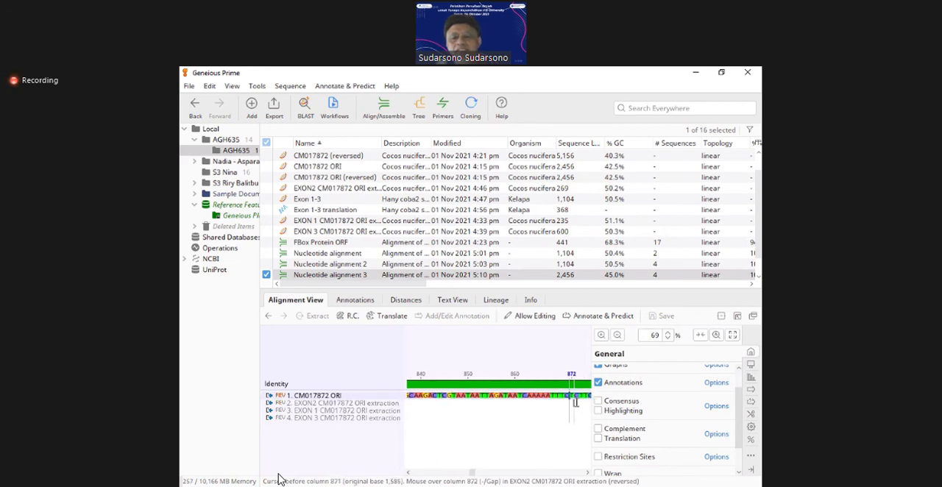
pyautogui.press('Right')
pyautogui.press('Right')
pyautogui.press('Right')
pyautogui.press('Right')
pyautogui.press('Right')
pyautogui.press('Right')
pyautogui.press('Right')
pyautogui.press('Right')
pyautogui.press('Right')
pyautogui.press('Right')
pyautogui.press('Right')
pyautogui.press('Right')
pyautogui.press('Right')
pyautogui.press('Right')
pyautogui.press('Right')
pyautogui.press('Right')
pyautogui.press('Right')
pyautogui.press('Right')
pyautogui.press('Right')
pyautogui.press('Right')
pyautogui.press('Right')
pyautogui.press('Right')
pyautogui.press('Right')
pyautogui.press('Right')
pyautogui.press('Right')
pyautogui.press('Right')
pyautogui.press('Right')
pyautogui.press('Right')
pyautogui.press('Right')
pyautogui.press('Right')
pyautogui.press('Right')
pyautogui.press('Right')
pyautogui.press('Right')
pyautogui.press('Right')
pyautogui.press('Right')
pyautogui.press('Right')
pyautogui.press('Right')
pyautogui.press('Right')
pyautogui.press('Right')
pyautogui.press('Right')
pyautogui.press('Right')
pyautogui.press('Right')
pyautogui.press('Right')
pyautogui.press('Right')
pyautogui.press('Right')
pyautogui.press('Right')
pyautogui.press('Right')
pyautogui.press('Right')
pyautogui.press('Right')
pyautogui.press('Right')
pyautogui.press('Right')
pyautogui.press('Right')
pyautogui.press('Right')
pyautogui.press('Right')
pyautogui.press('Right')
pyautogui.press('Right')
pyautogui.press('Right')
pyautogui.press('Right')
pyautogui.press('Right')
pyautogui.press('Right')
pyautogui.press('Right')
pyautogui.press('Right')
pyautogui.press('Right')
pyautogui.press('Right')
pyautogui.press('Right')
pyautogui.press('Right')
pyautogui.press('Right')
pyautogui.press('Right')
pyautogui.press('Right')
pyautogui.press('Right')
pyautogui.press('Right')
pyautogui.press('Right')
pyautogui.press('Right')
pyautogui.press('Right')
pyautogui.press('Right')
pyautogui.press('Right')
pyautogui.press('Right')
pyautogui.press('Right')
pyautogui.press('Right')
pyautogui.press('Right')
pyautogui.press('Right')
pyautogui.press('Right')
pyautogui.press('Right')
pyautogui.press('Right')
pyautogui.press('Right')
pyautogui.press('Right')
pyautogui.press('Right')
pyautogui.press('Right')
pyautogui.press('Right')
pyautogui.press('Right')
pyautogui.press('Right')
pyautogui.press('Right')
pyautogui.press('Right')
pyautogui.press('Right')
pyautogui.press('Right')
pyautogui.press('Right')
pyautogui.press('Right')
pyautogui.press('Right')
pyautogui.press('Right')
pyautogui.press('Right')
pyautogui.press('Right')
pyautogui.press('Right')
pyautogui.press('Right')
pyautogui.press('Right')
pyautogui.press('Right')
pyautogui.press('Right')
pyautogui.press('Right')
pyautogui.press('Right')
pyautogui.press('Right')
pyautogui.press('Right')
pyautogui.press('Right')
pyautogui.press('Right')
pyautogui.press('Right')
pyautogui.press('Right')
pyautogui.press('Right')
pyautogui.press('Right')
pyautogui.press('Right')
pyautogui.press('Right')
pyautogui.press('Right')
pyautogui.press('Right')
pyautogui.press('Right')
pyautogui.press('Right')
pyautogui.press('Right')
pyautogui.press('Right')
pyautogui.press('Right')
pyautogui.press('Right')
pyautogui.press('Right')
pyautogui.press('Right')
pyautogui.press('Right')
pyautogui.press('Right')
pyautogui.press('Right')
pyautogui.press('Right')
pyautogui.press('Right')
pyautogui.press('Right')
pyautogui.press('Right')
pyautogui.press('Right')
pyautogui.press('Right')
pyautogui.press('Right')
pyautogui.press('Right')
pyautogui.press('Right')
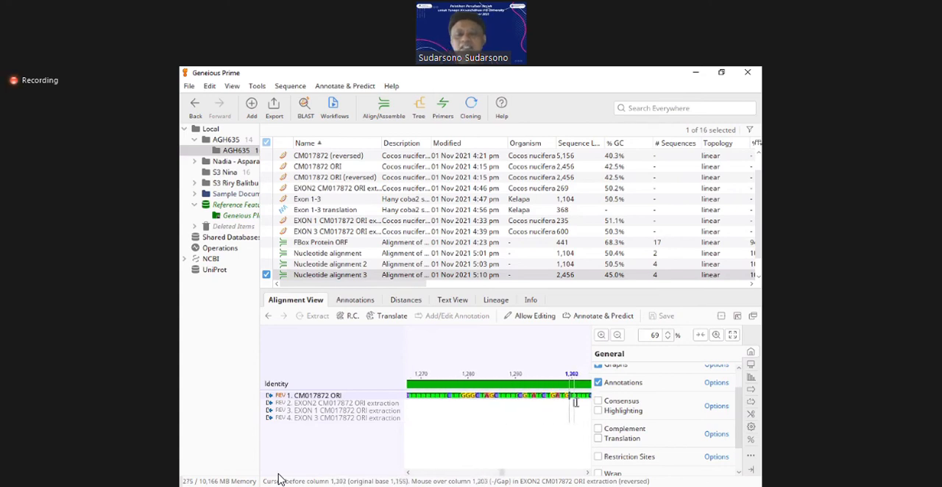
pyautogui.press('Right')
pyautogui.press('Right')
pyautogui.press('Right')
pyautogui.press('Right')
pyautogui.press('Right')
pyautogui.press('Right')
pyautogui.press('Right')
pyautogui.press('Right')
pyautogui.press('Right')
pyautogui.press('Right')
pyautogui.press('Right')
pyautogui.press('Right')
pyautogui.press('Right')
pyautogui.press('Right')
pyautogui.press('Right')
pyautogui.press('Right')
pyautogui.press('Right')
pyautogui.press('Right')
pyautogui.press('Right')
pyautogui.press('Right')
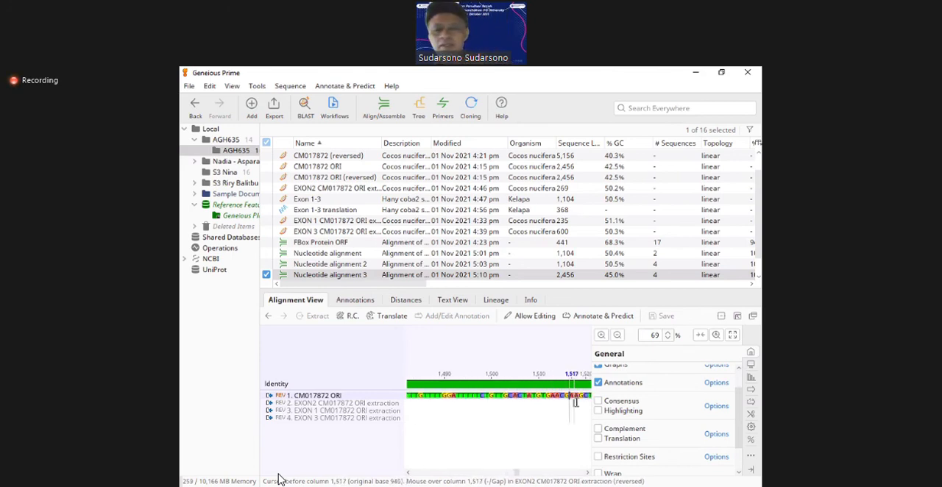
pyautogui.press('Right')
pyautogui.press('Right')
pyautogui.press('Right')
pyautogui.press('Right')
pyautogui.press('Right')
pyautogui.press('Right')
pyautogui.press('Right')
pyautogui.press('Right')
pyautogui.press('Right')
pyautogui.press('Right')
pyautogui.press('Right')
pyautogui.press('Right')
pyautogui.press('Right')
pyautogui.press('Right')
pyautogui.press('Right')
pyautogui.press('Right')
pyautogui.press('Right')
pyautogui.press('Right')
pyautogui.press('Right')
pyautogui.press('Right')
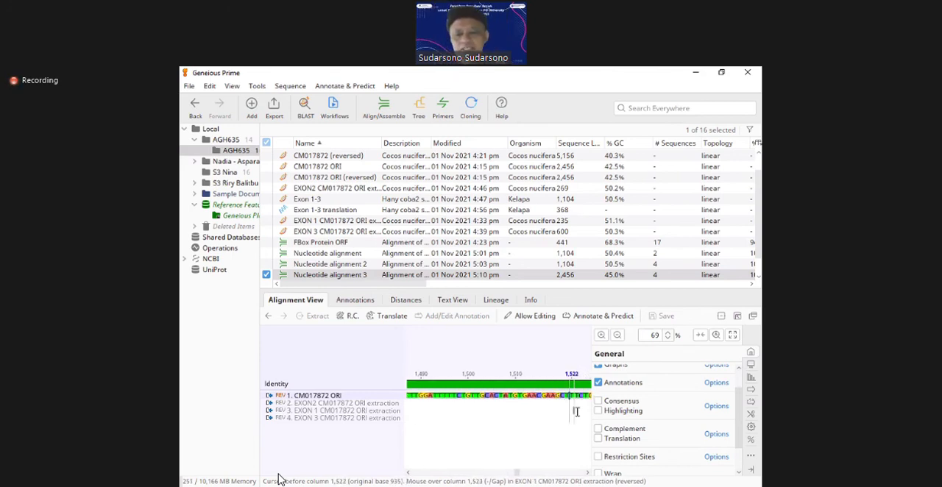
# Step: Locate the start of EXON 3 and select the AG bases just before it, columns 1,855 to 1,856
pyautogui.click(616, 334)
pyautogui.click(616, 334)
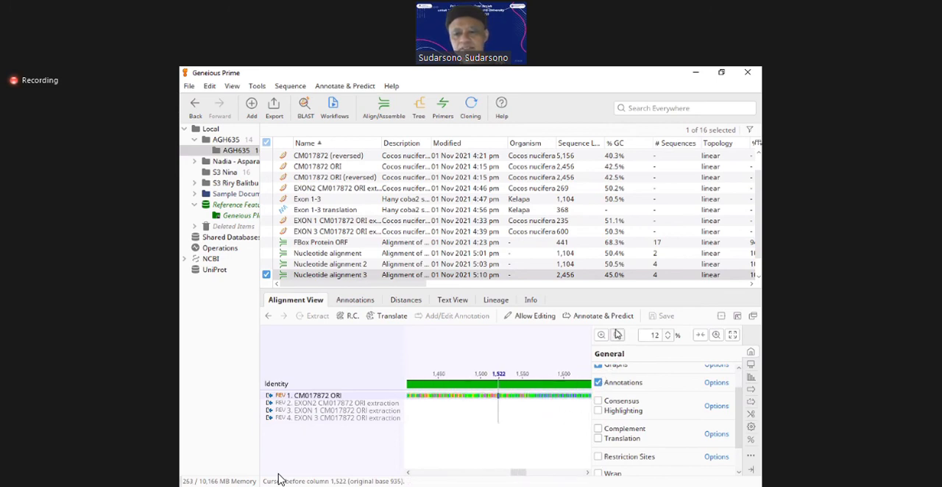
pyautogui.click(617, 334)
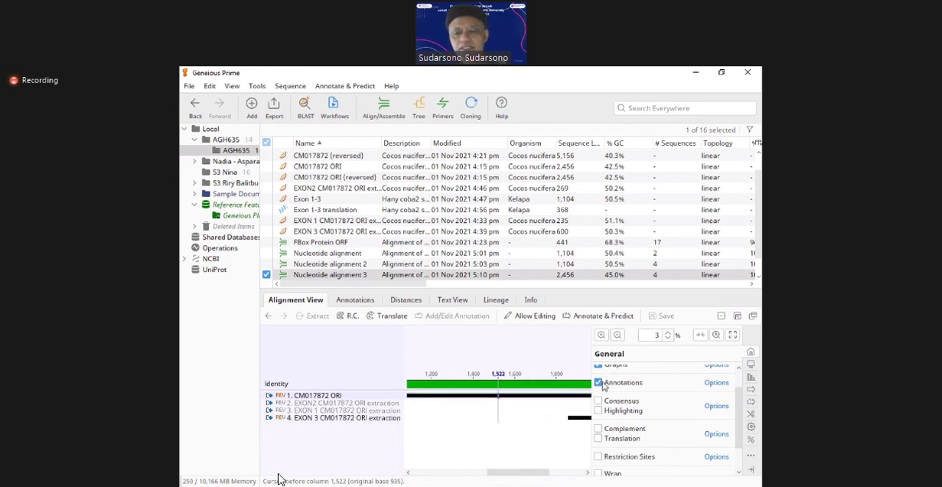
pyautogui.click(570, 427)
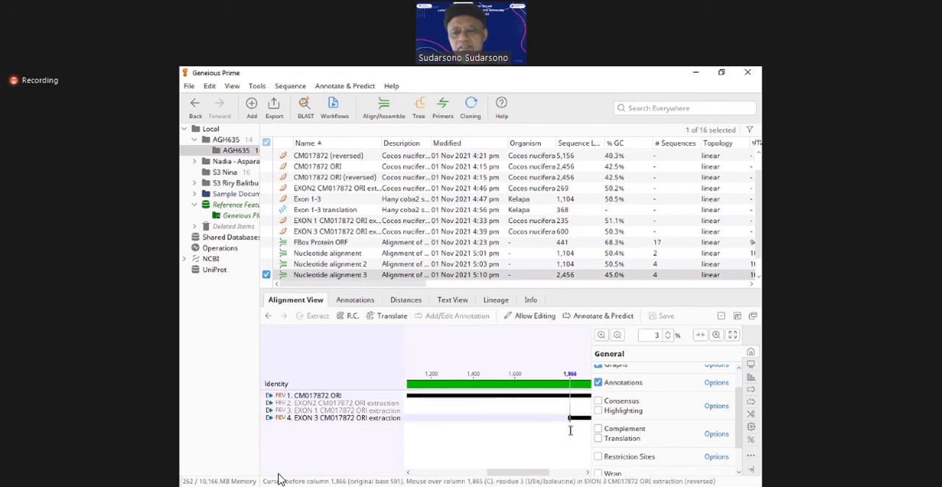
pyautogui.click(606, 336)
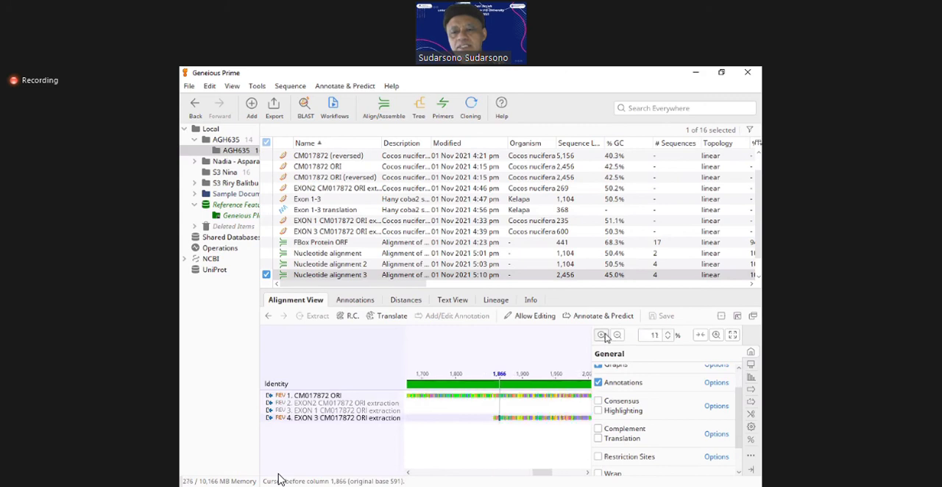
pyautogui.click(601, 336)
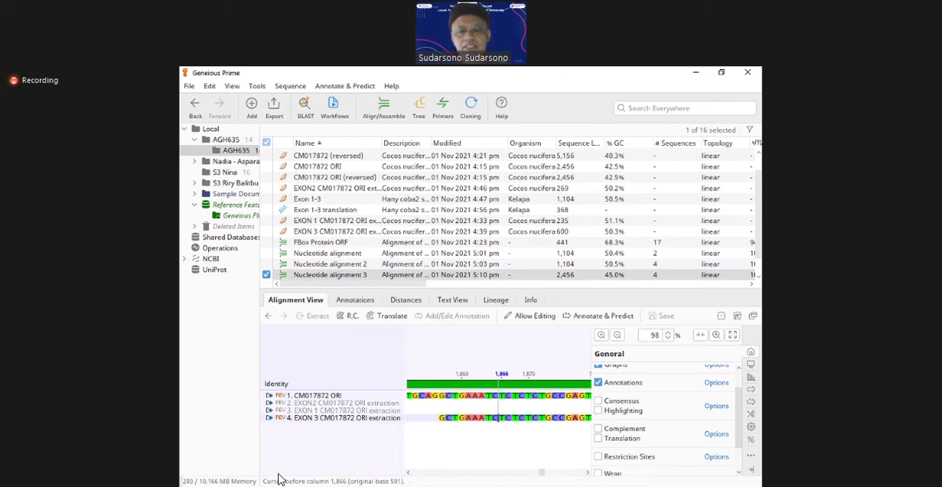
pyautogui.moveTo(438, 396); pyautogui.dragTo(429, 395)
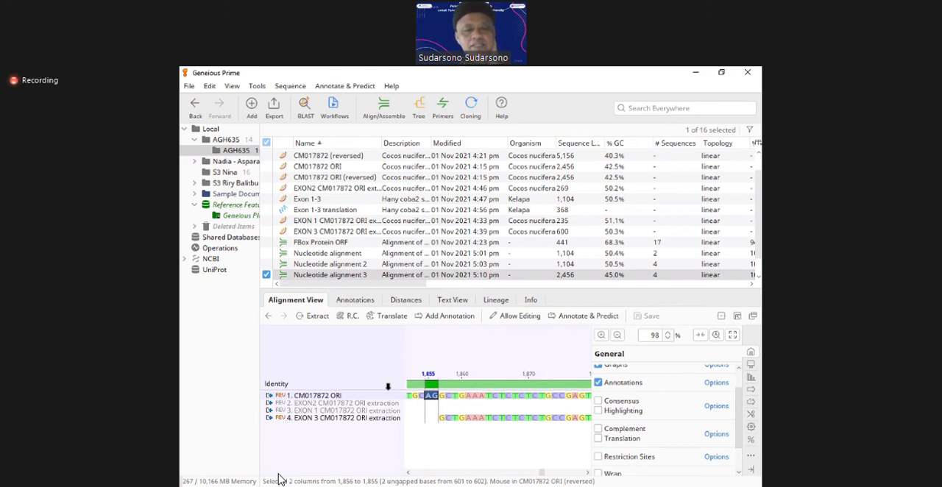
# Step: Show the full length of the alignment to compare the positions of all three exons on CM017872 ORI
pyautogui.click(618, 335)
pyautogui.click(619, 336)
pyautogui.click(618, 336)
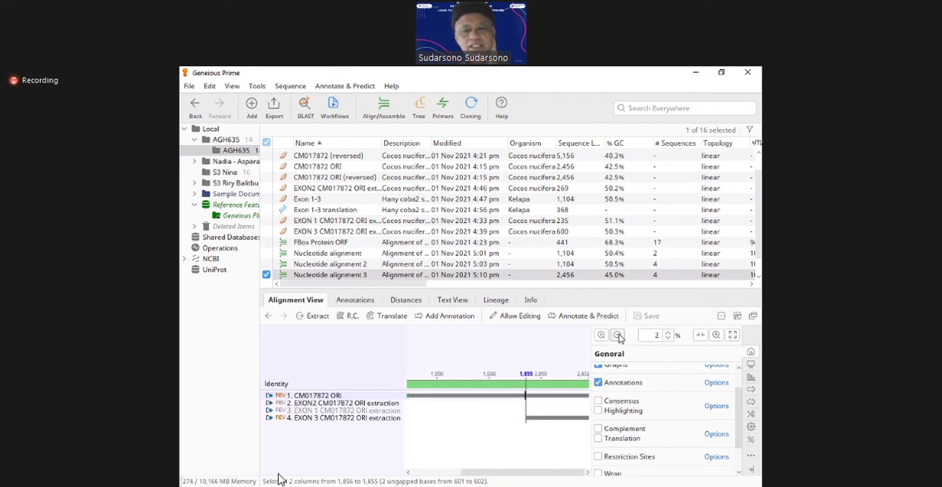
pyautogui.click(618, 336)
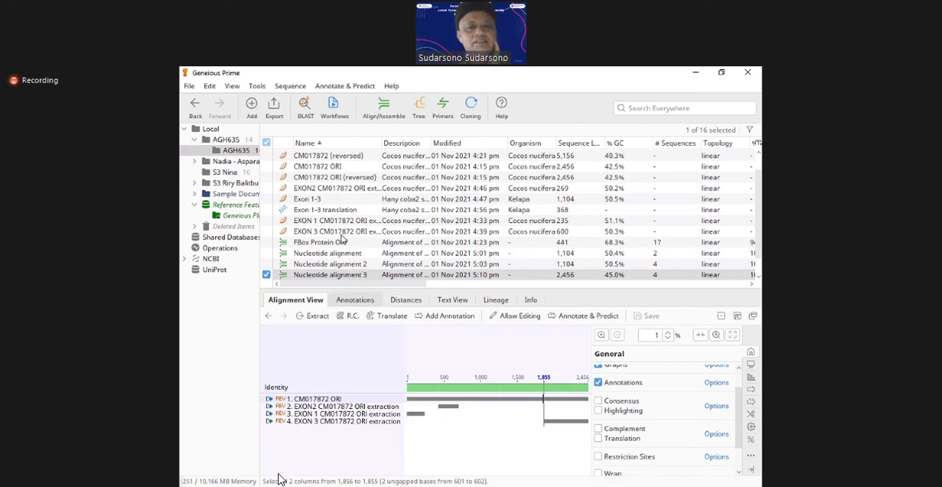
# Step: Review the Multiple Align options for CM017872 ORI (reversed) and its three exon extractions without running it, and reopen Nucleotide alignment 3
pyautogui.click(339, 180)
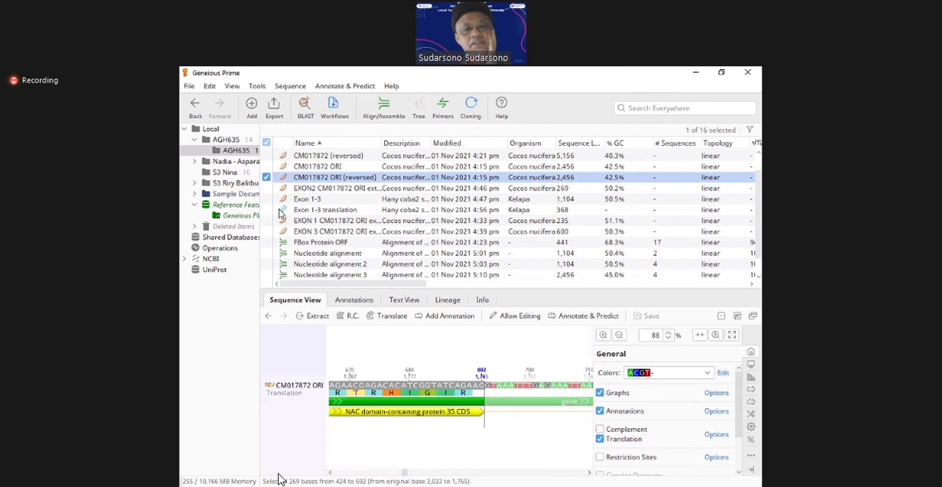
pyautogui.click(266, 188)
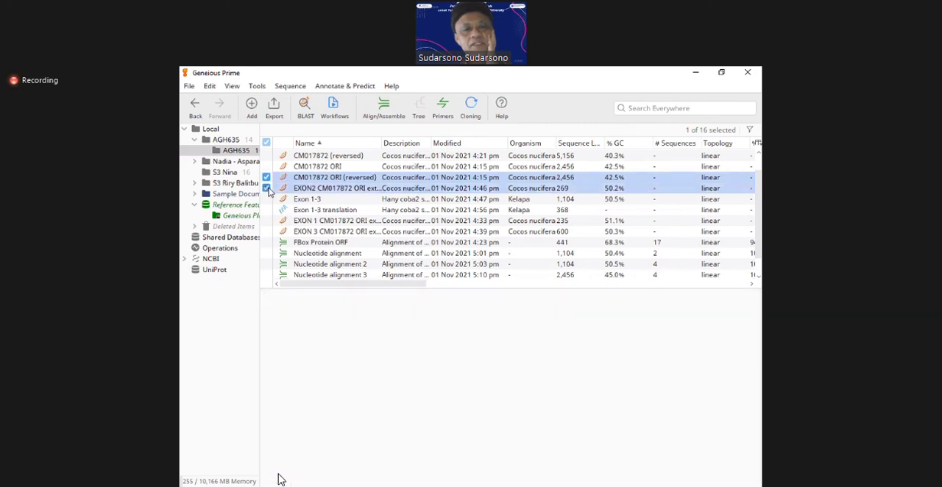
pyautogui.click(268, 221)
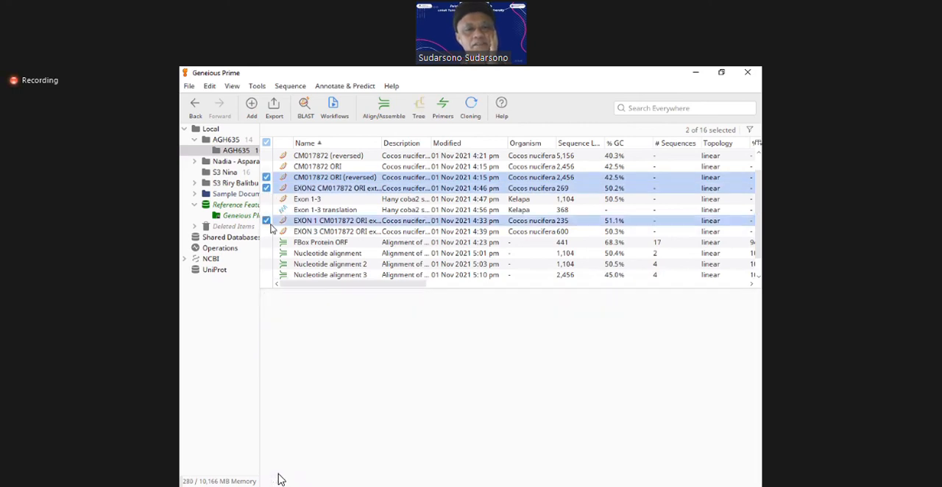
pyautogui.click(268, 231)
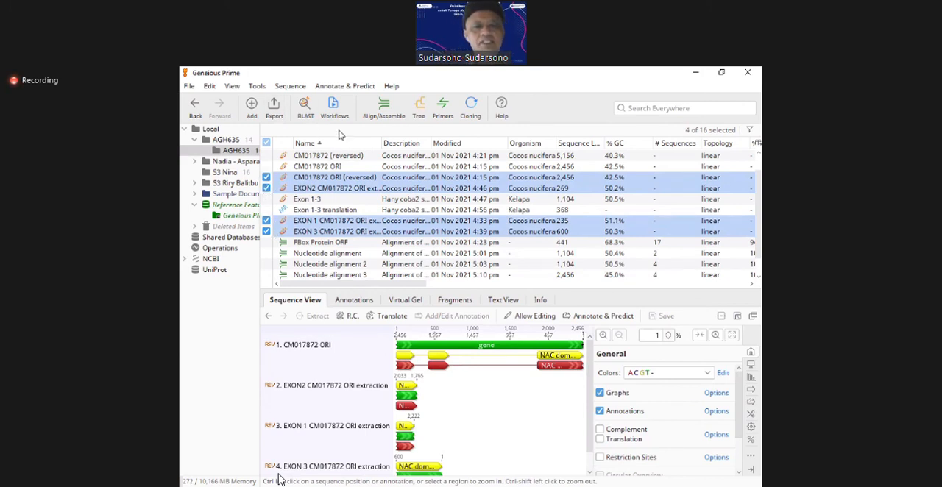
pyautogui.click(386, 113)
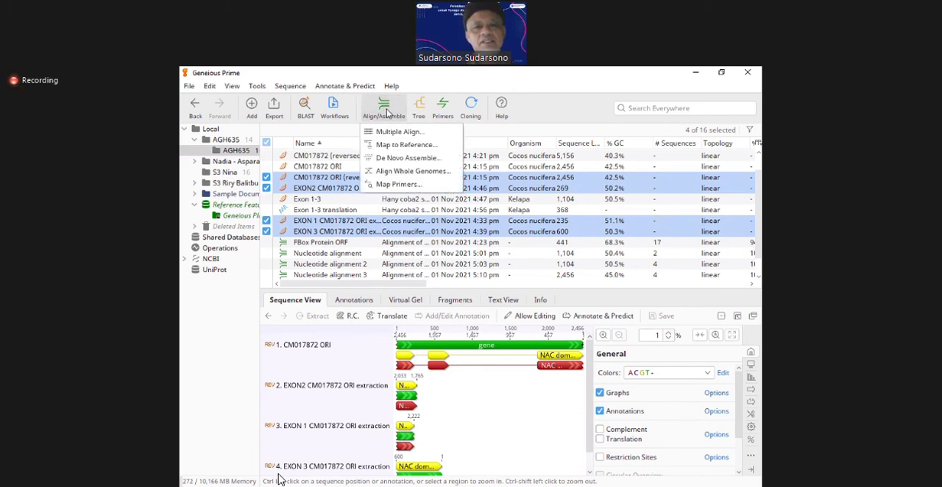
pyautogui.click(392, 136)
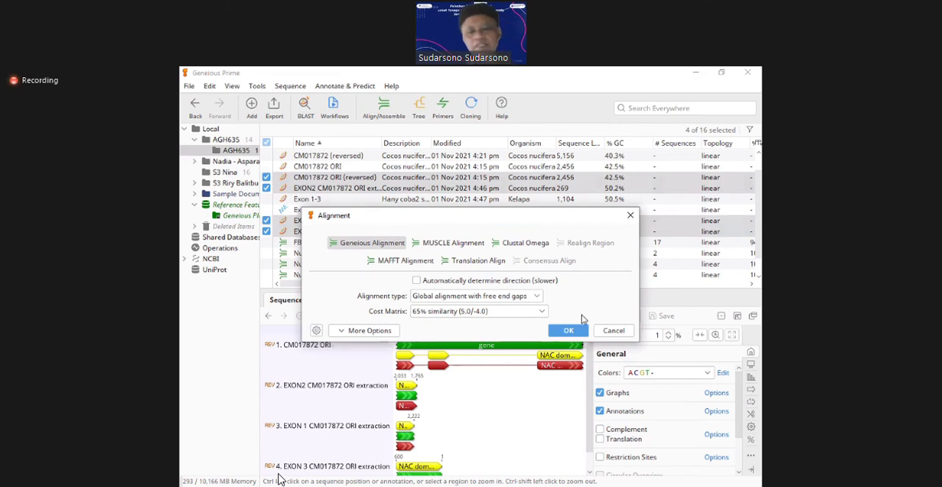
pyautogui.click(605, 336)
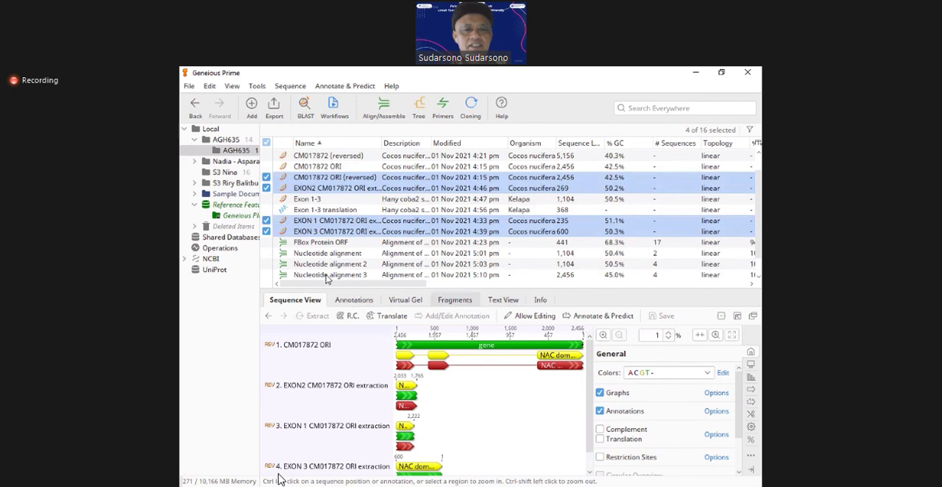
pyautogui.click(327, 275)
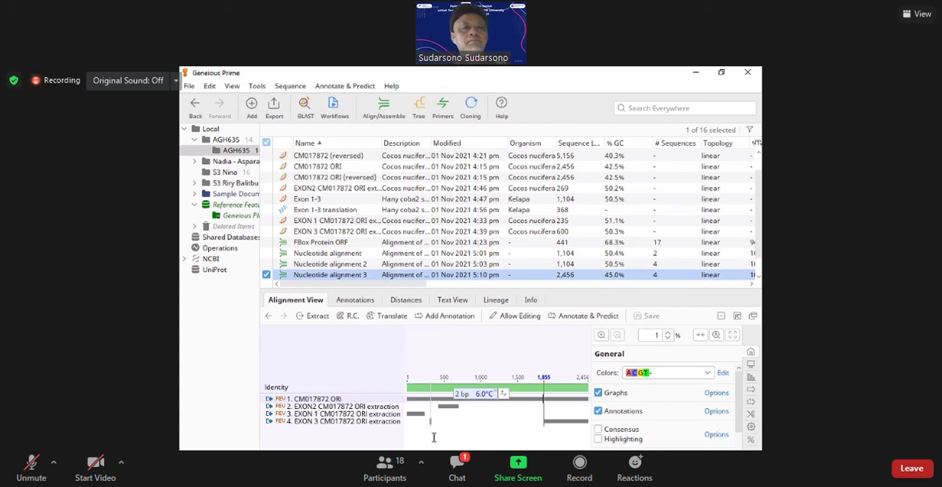
# Step: Read the participants' messages in the Zoom meeting chat and close the chat
pyautogui.click(456, 478)
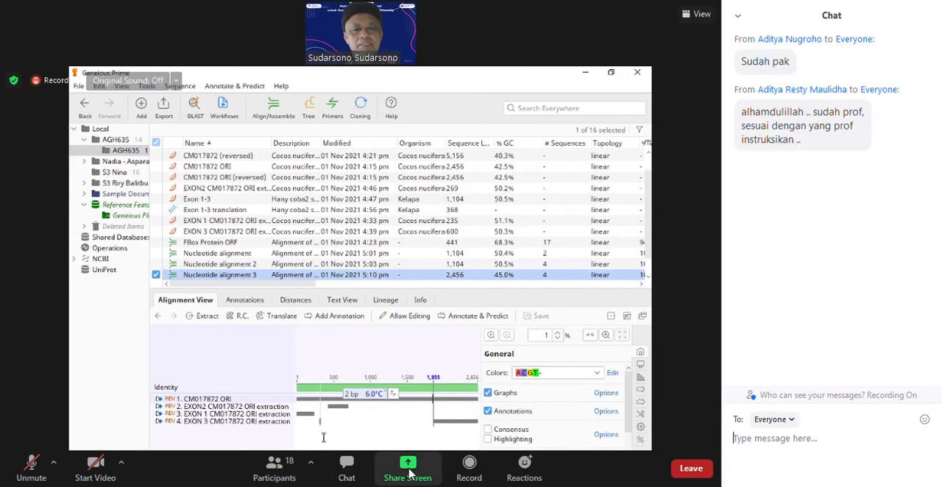
pyautogui.click(337, 479)
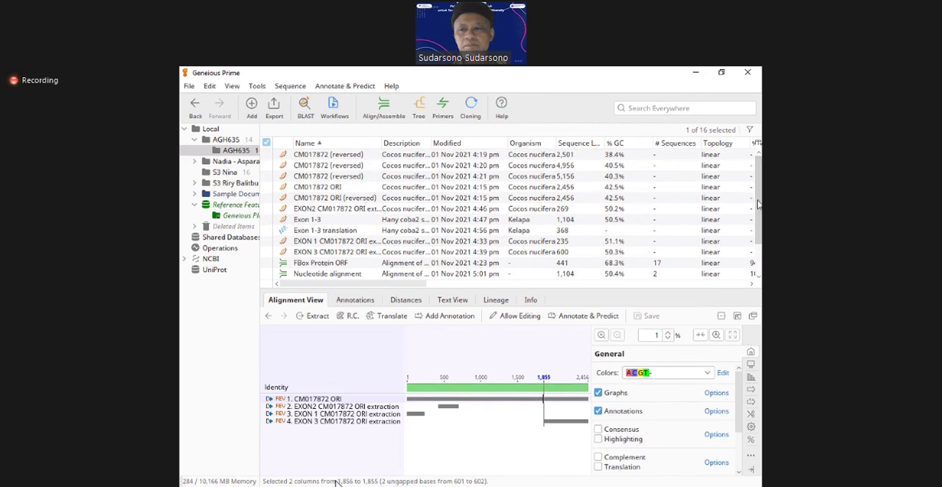
# Step: Look through the documents in the AGH635 subfolder and its parent AGH635 folder, and return to the subfolder
pyautogui.moveTo(759, 205); pyautogui.dragTo(760, 259)
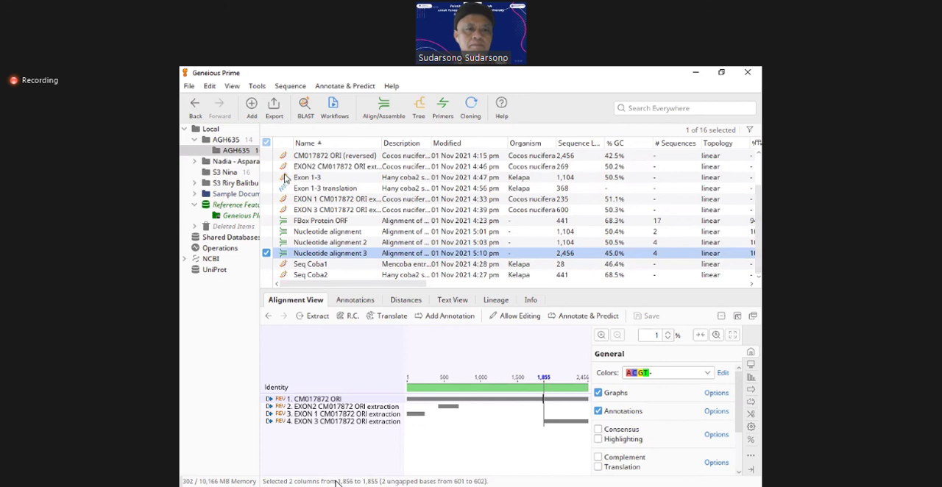
pyautogui.click(235, 139)
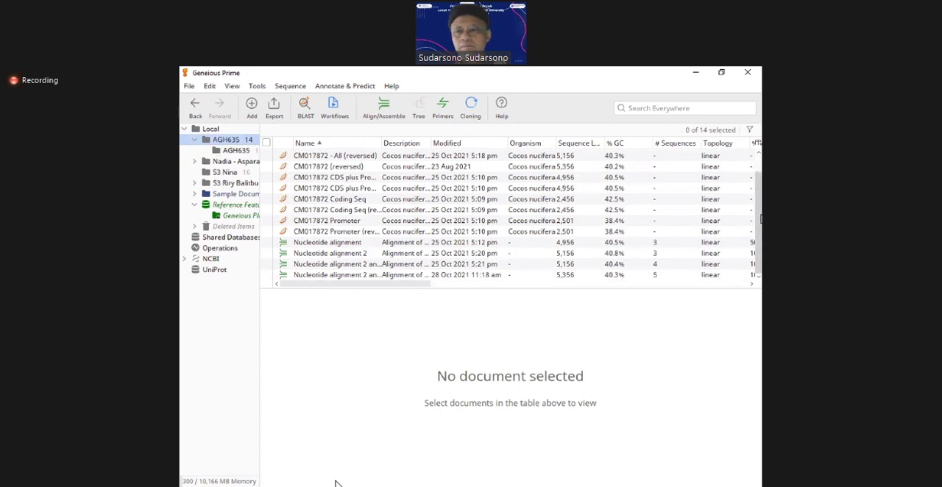
pyautogui.moveTo(759, 220); pyautogui.dragTo(761, 248)
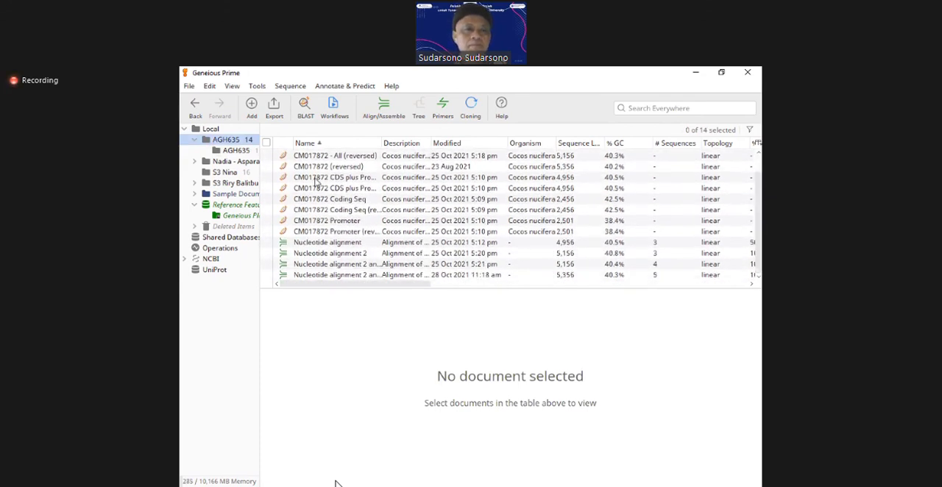
pyautogui.click(231, 151)
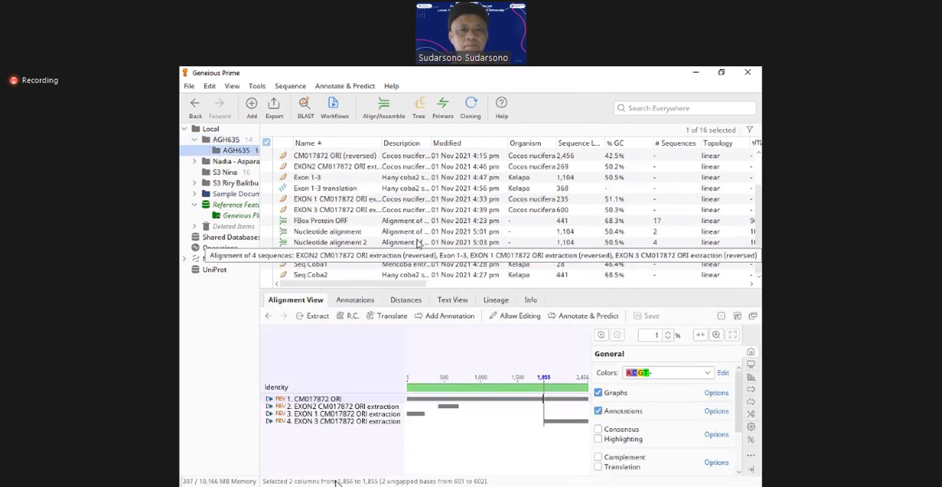
# Step: Examine the graph display options of Nucleotide alignment 3 and place the cursor at column 943 of the EXON 3 extraction
pyautogui.click(330, 222)
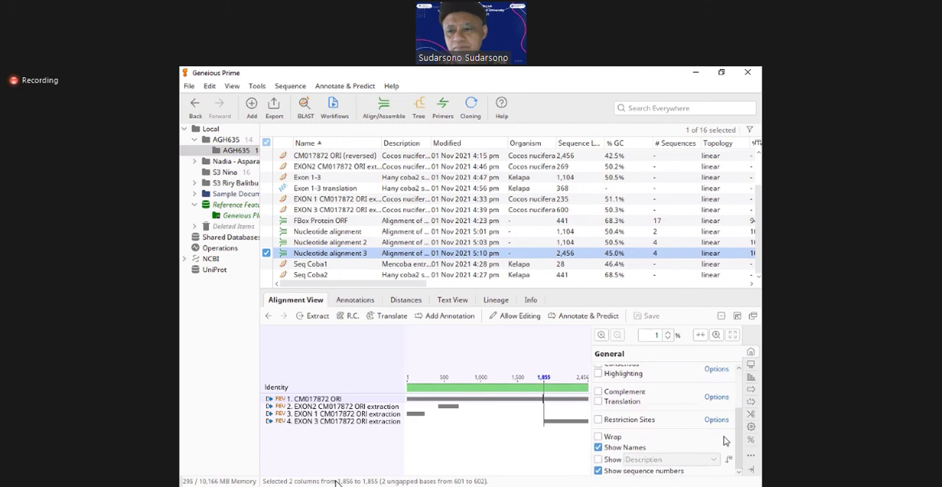
pyautogui.click(750, 378)
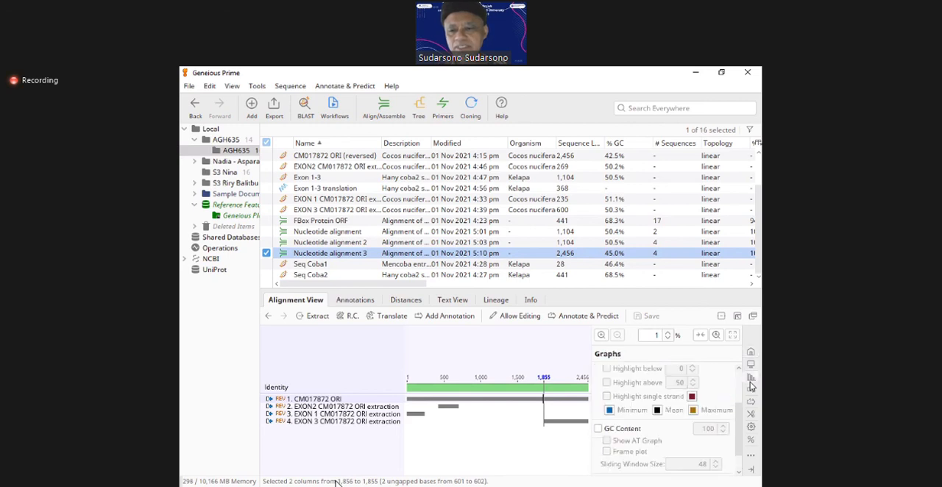
pyautogui.moveTo(740, 430); pyautogui.dragTo(737, 450)
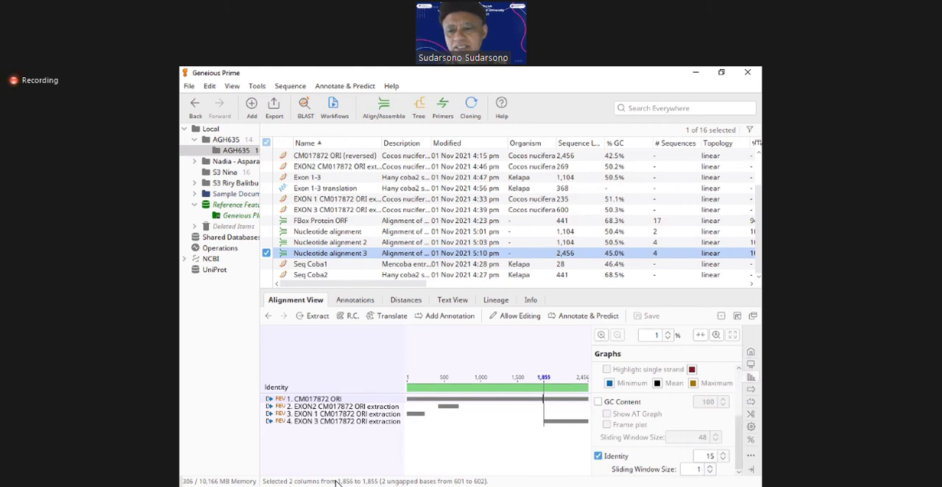
pyautogui.click(336, 483)
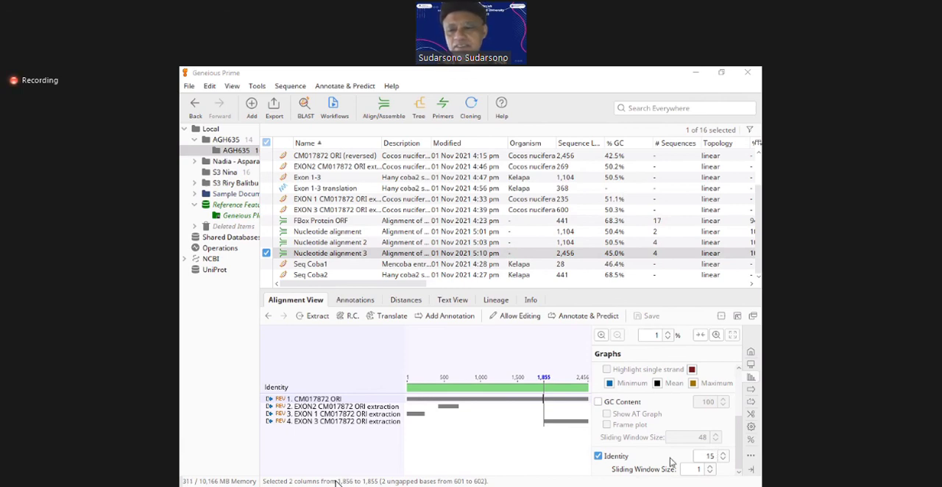
pyautogui.click(476, 454)
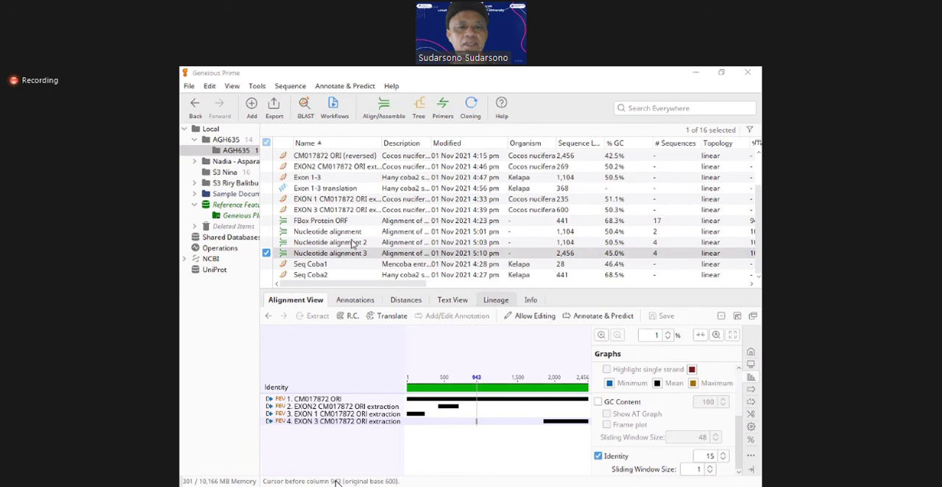
# Step: Open the FBox Protein ORF alignment in its own window, show it at full width and locate the gap in koloni_1_7D2
pyautogui.click(331, 222)
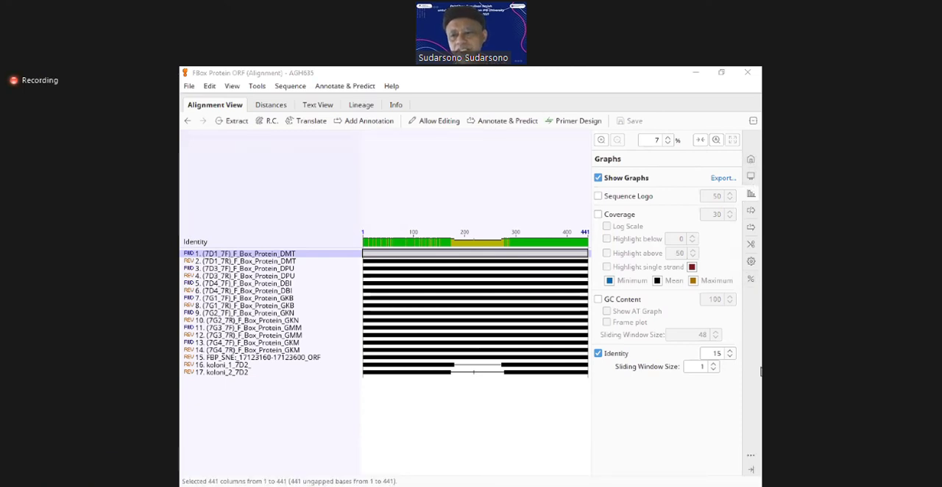
pyautogui.click(751, 471)
pyautogui.click(644, 374)
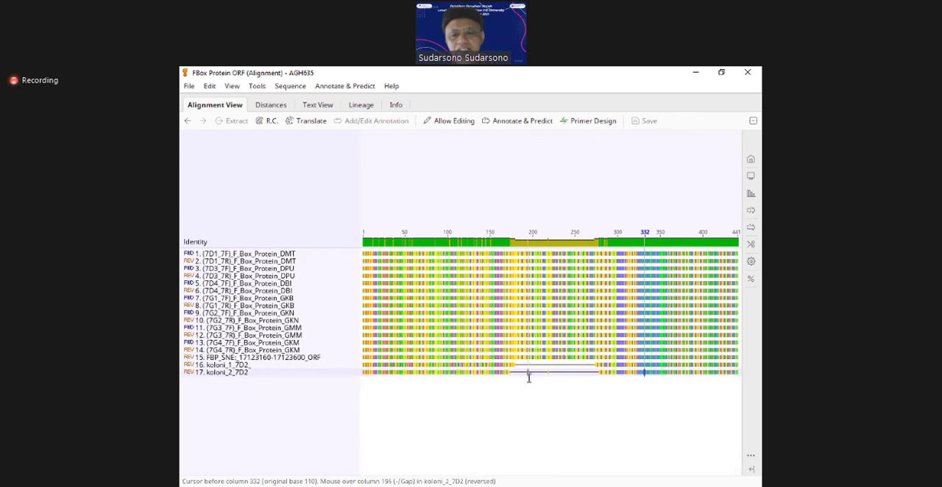
pyautogui.click(574, 365)
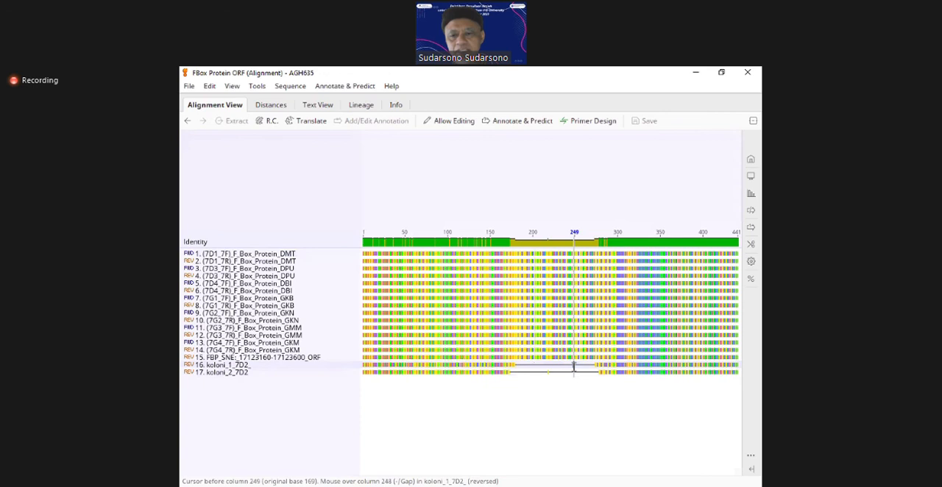
# Step: Enlarge the alignment around column 249 to 100% to read the bases opposite the gaps in the two koloni sequences
pyautogui.click(751, 161)
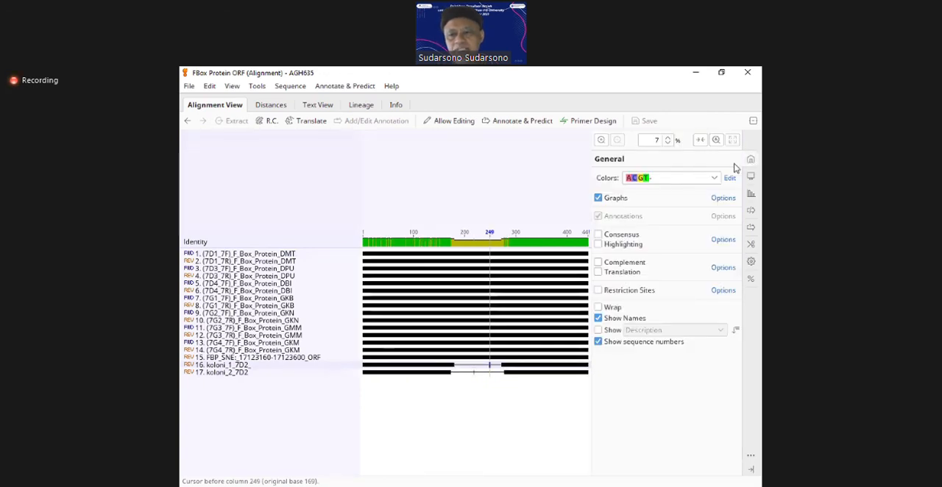
pyautogui.click(602, 142)
pyautogui.click(604, 145)
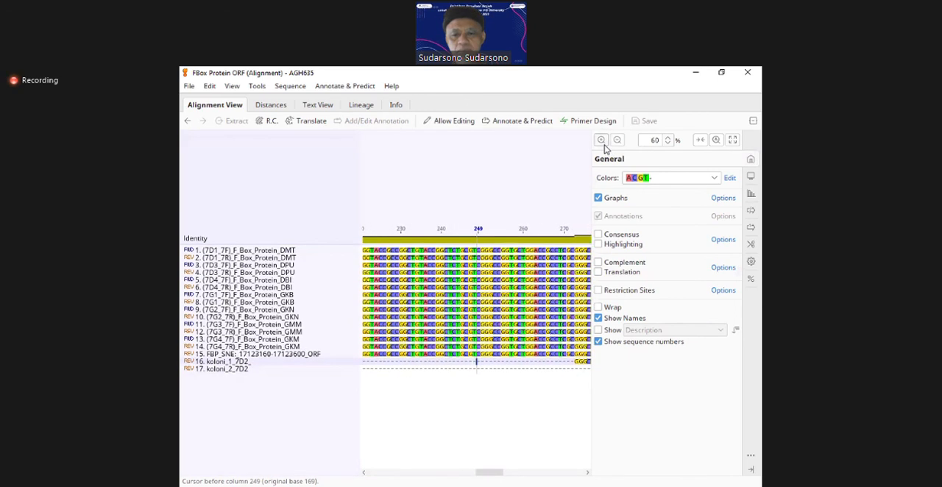
pyautogui.click(604, 145)
pyautogui.click(602, 141)
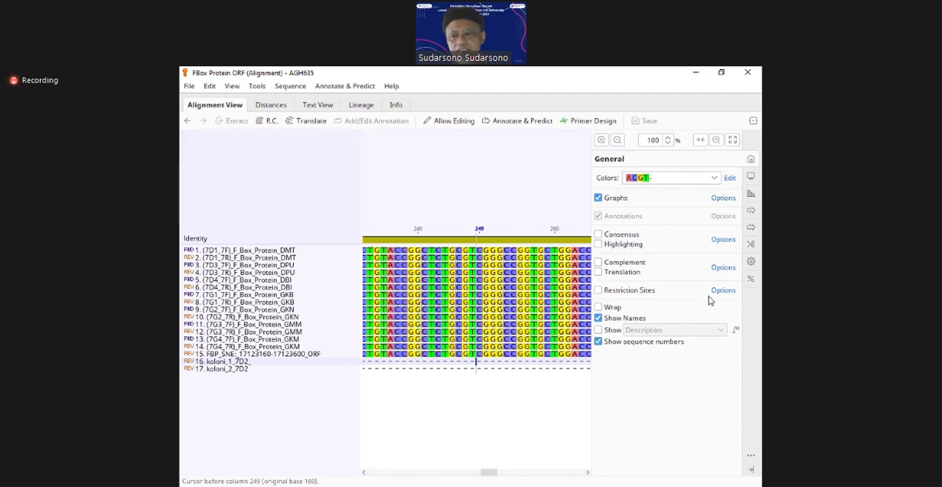
# Step: Reduce the alignment zoom to 25% and narrow the sequence name column so both koloni gaps fit in view
pyautogui.click(752, 470)
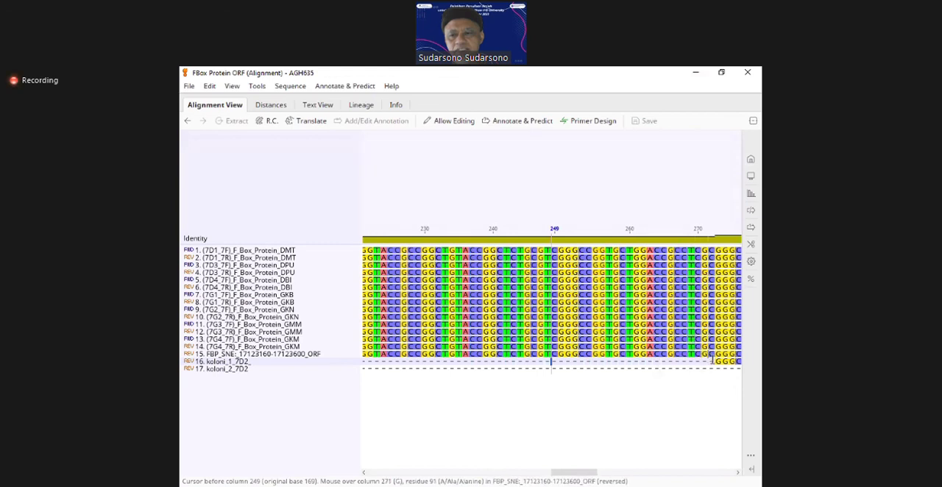
pyautogui.click(751, 162)
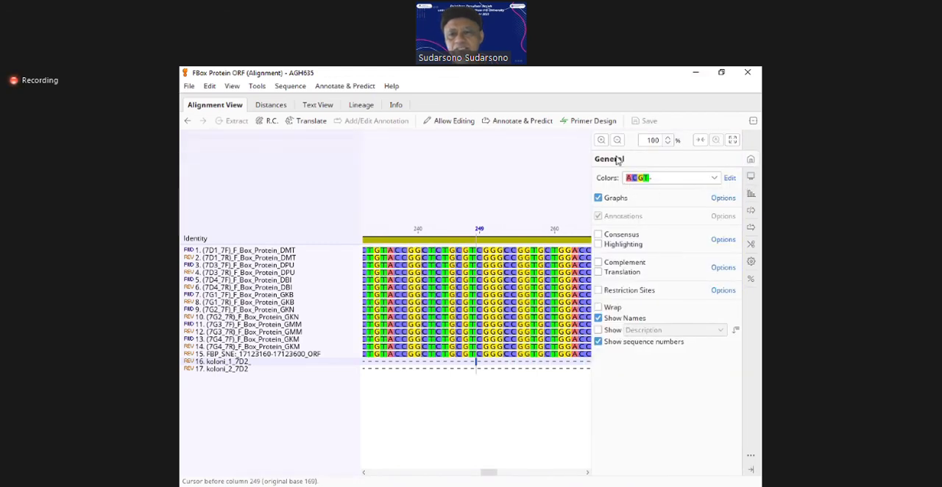
pyautogui.click(614, 147)
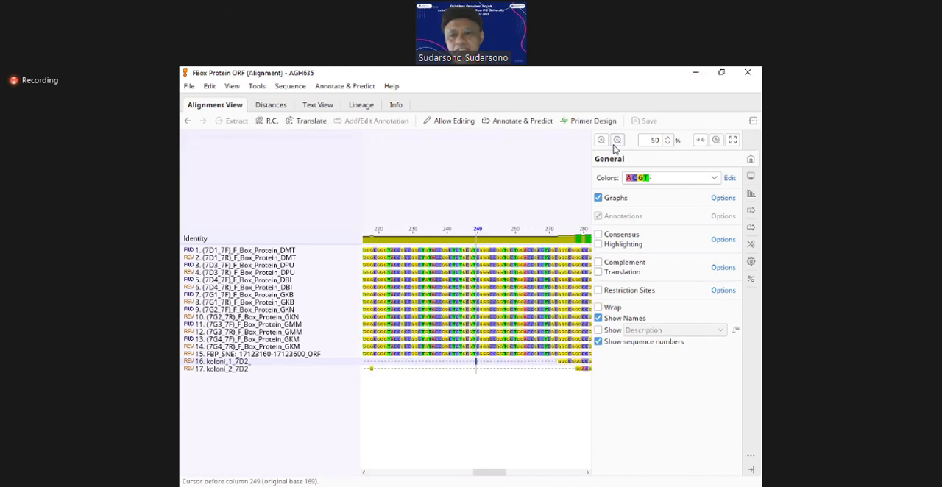
pyautogui.click(752, 159)
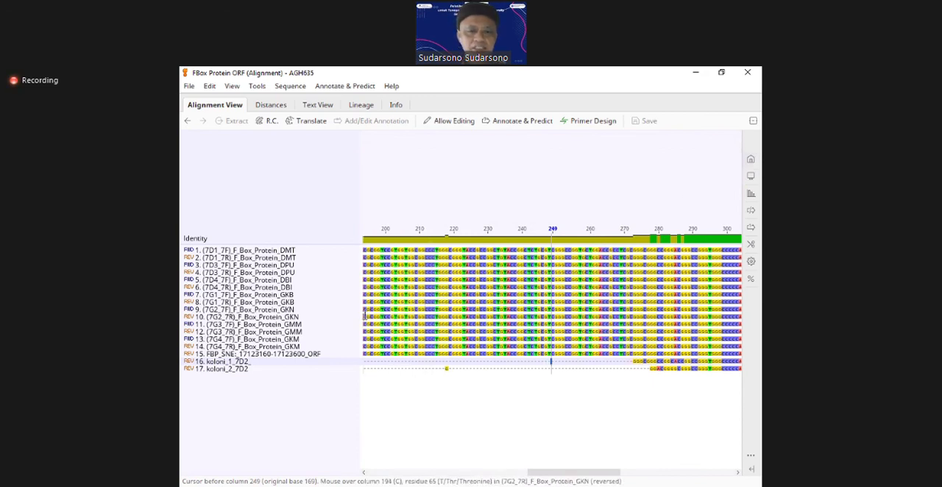
pyautogui.moveTo(355, 314); pyautogui.dragTo(228, 302)
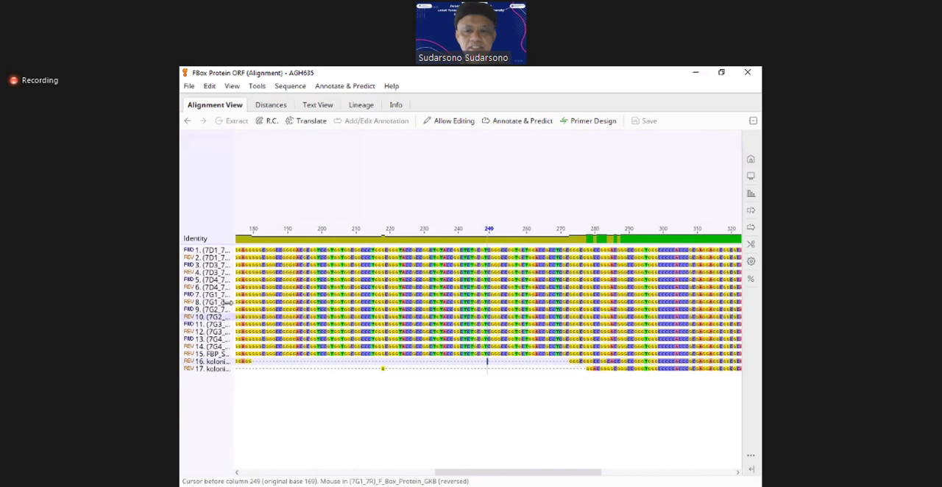
pyautogui.click(749, 162)
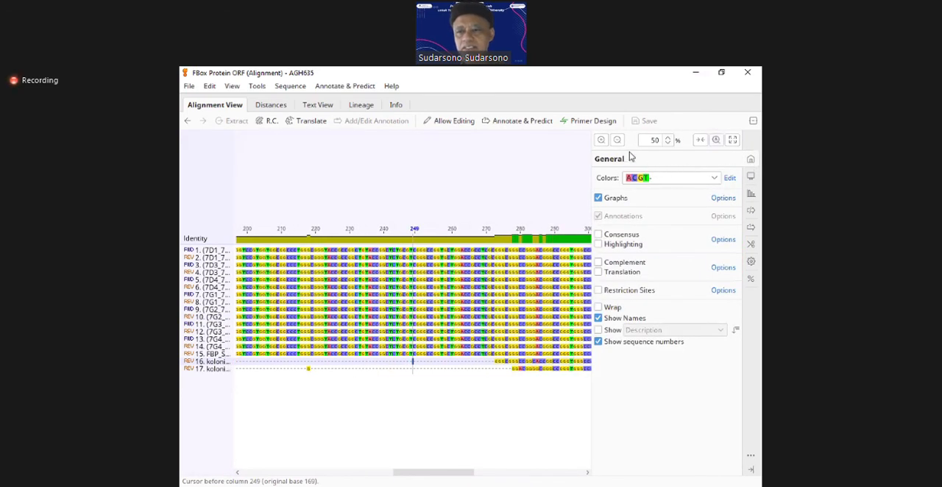
pyautogui.click(618, 146)
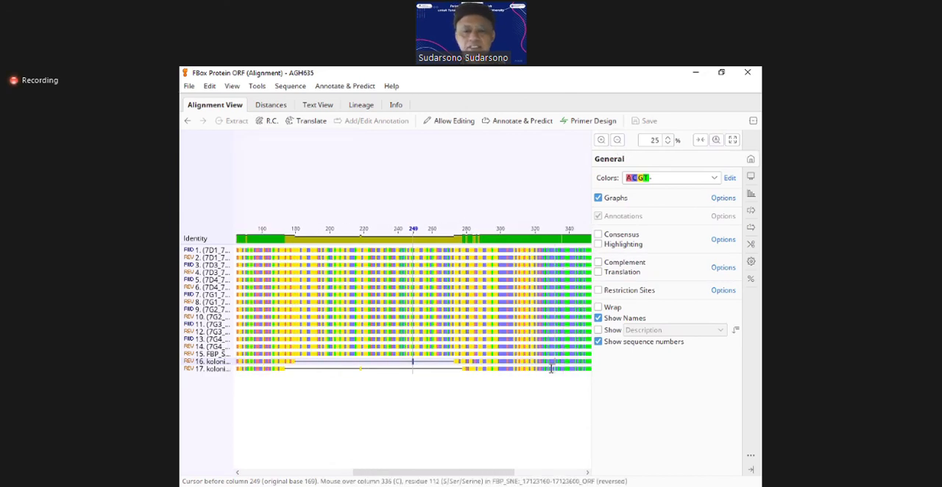
# Step: Mark the gap region in koloni_2_7D2 by selecting columns 315 to 110
pyautogui.click(476, 398)
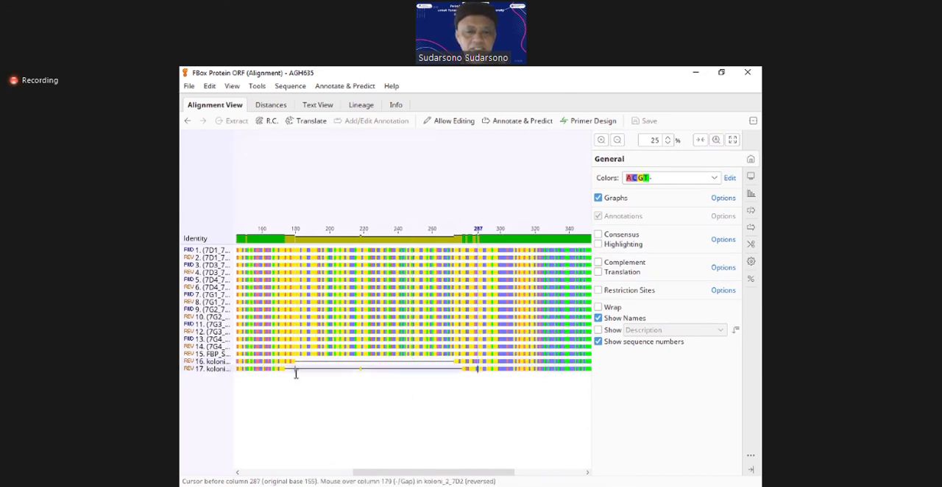
pyautogui.moveTo(284, 370); pyautogui.dragTo(460, 387)
pyautogui.click(387, 388)
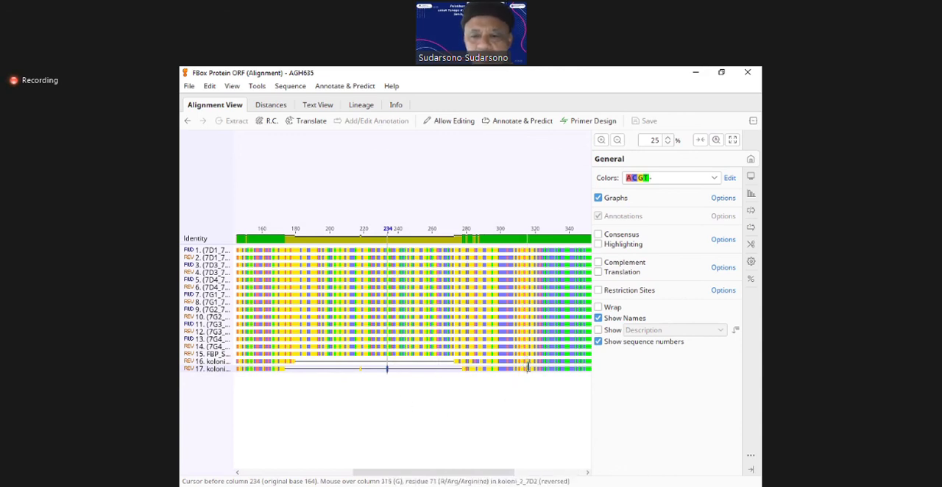
pyautogui.click(527, 367)
pyautogui.moveTo(528, 367); pyautogui.dragTo(299, 365)
pyautogui.moveTo(299, 365); pyautogui.dragTo(303, 367)
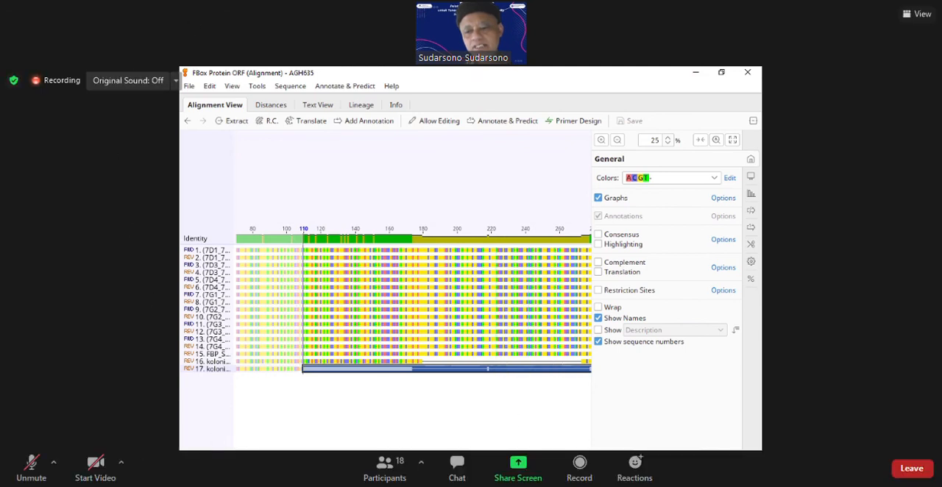
# Step: Clear the selection and look along the alignment through its last column and back to column 1
pyautogui.hscroll(6, 586, 475)
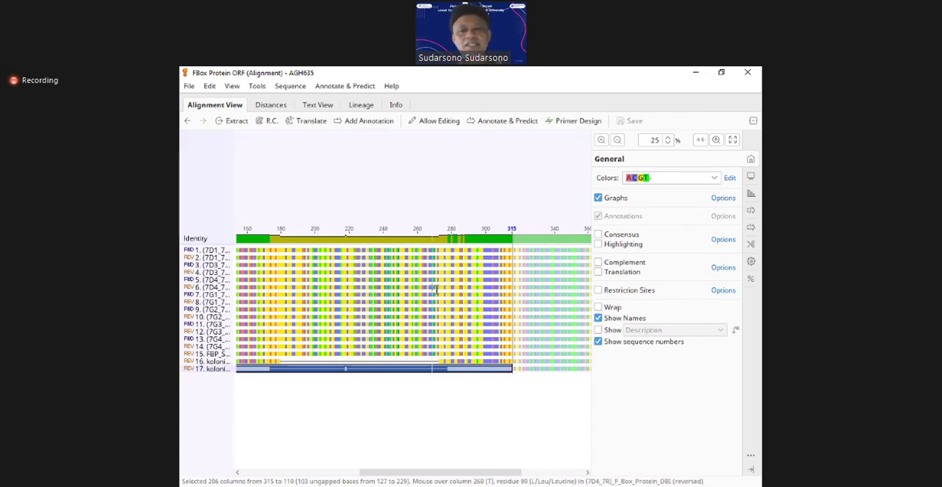
pyautogui.click(376, 291)
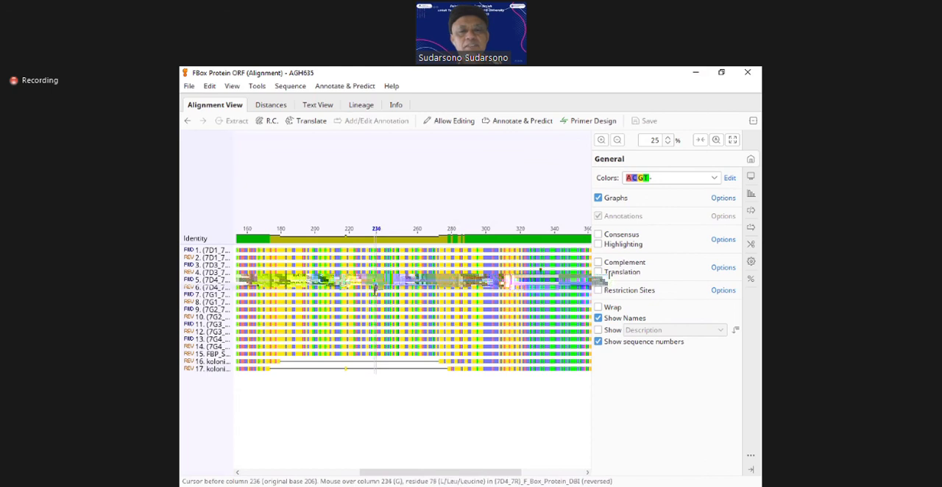
pyautogui.click(577, 477)
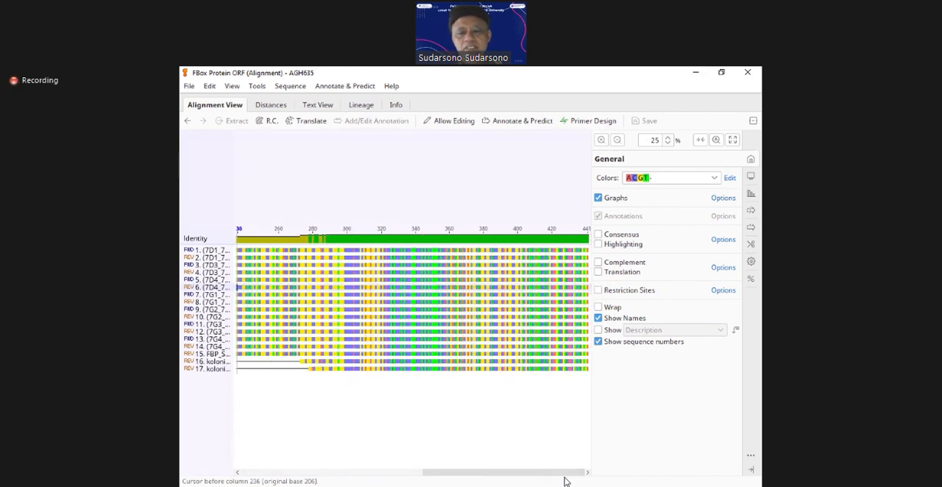
pyautogui.moveTo(538, 476); pyautogui.dragTo(442, 473)
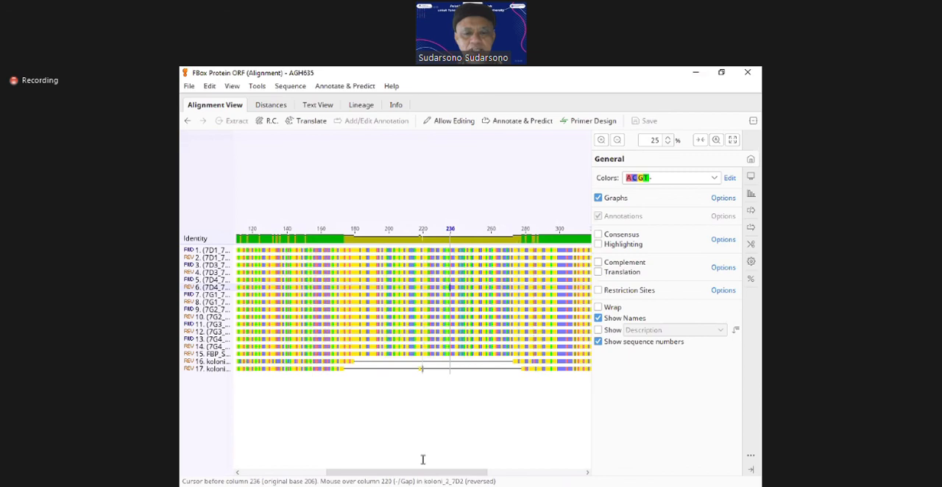
pyautogui.moveTo(423, 476); pyautogui.dragTo(296, 464)
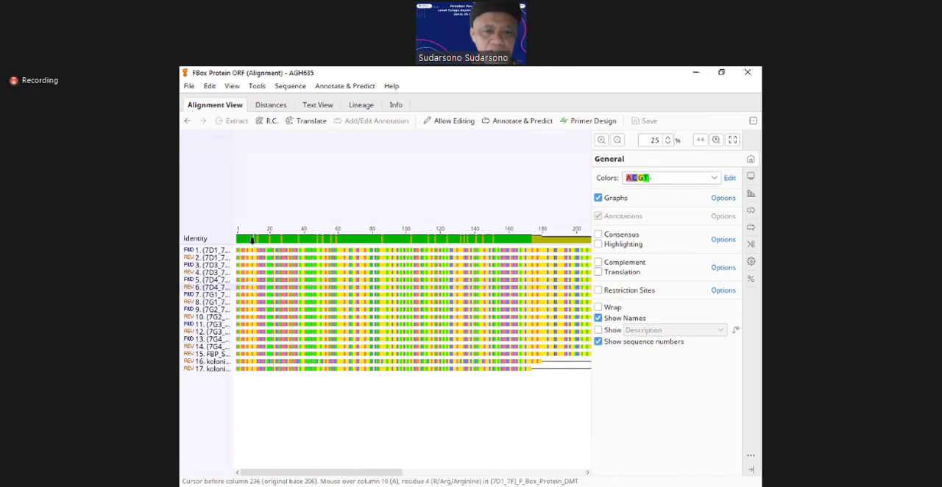
# Step: Place the cursor before column 13 in the identity graph and enlarge the alignment to 141% to read the mismatch
pyautogui.click(256, 241)
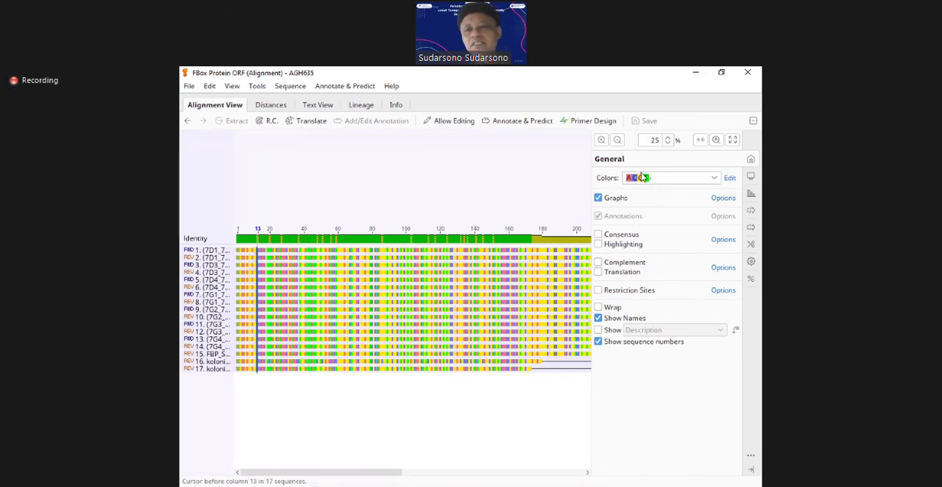
pyautogui.click(601, 140)
pyautogui.click(601, 140)
pyautogui.click(601, 140)
pyautogui.click(601, 140)
pyautogui.click(604, 146)
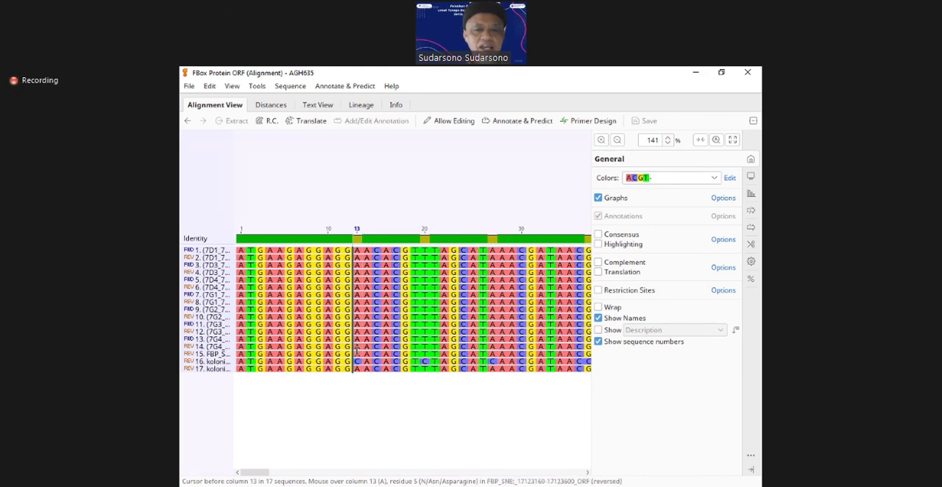
# Step: Select the column 13 base in koloni_1_7D2 and move the selection up to the first sequence
pyautogui.click(359, 366)
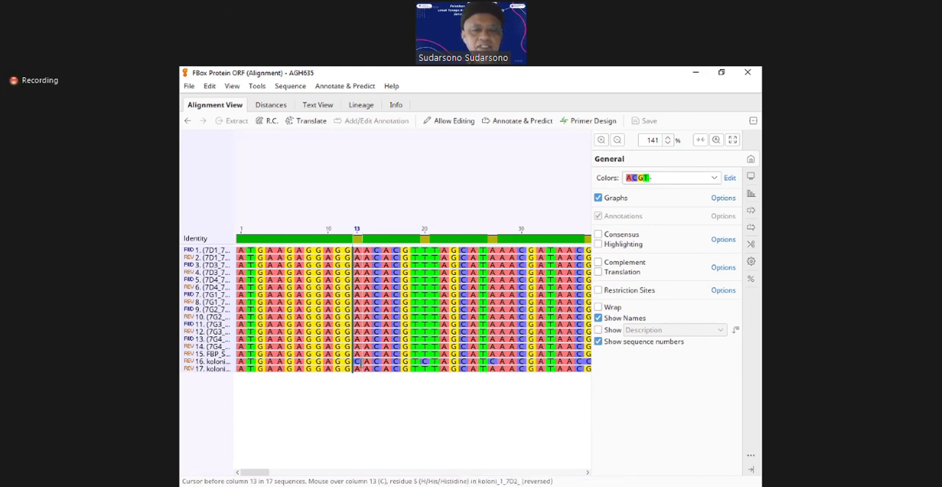
pyautogui.press('Left')
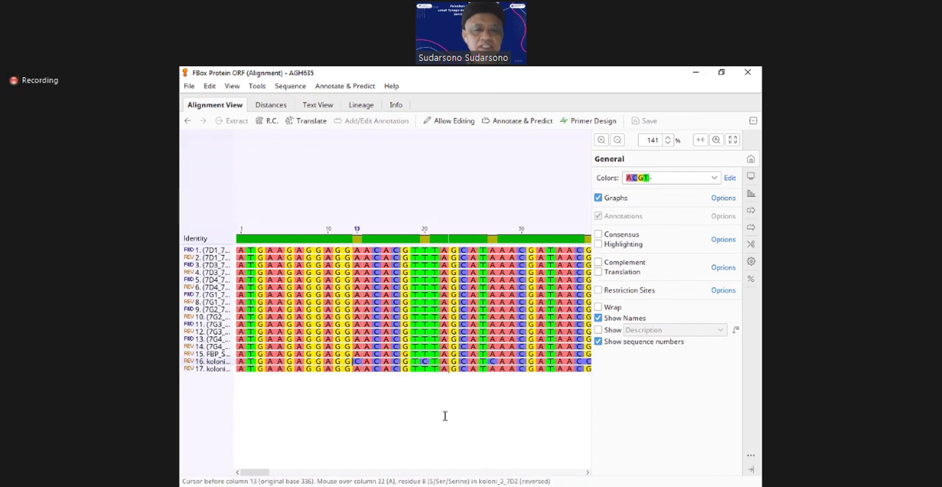
pyautogui.hotkey('shift', 'Right')
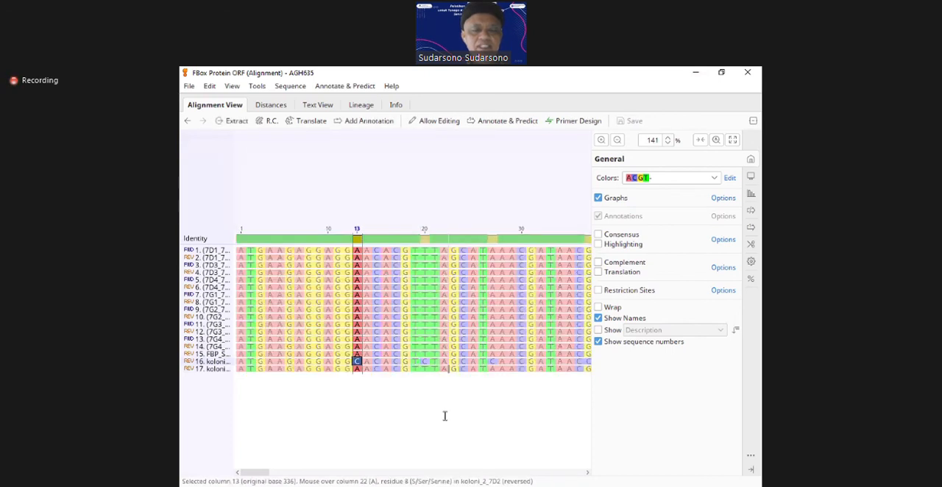
pyautogui.press('Down')
pyautogui.press('Up')
pyautogui.press('Up')
pyautogui.press('Up')
pyautogui.press('Up')
pyautogui.press('Up')
pyautogui.press('Up')
pyautogui.press('Up')
pyautogui.press('Up')
pyautogui.press('Up')
pyautogui.press('Up')
pyautogui.press('Up')
pyautogui.press('Up')
pyautogui.press('Up')
pyautogui.press('Up')
pyautogui.press('Up')
pyautogui.press('Up')
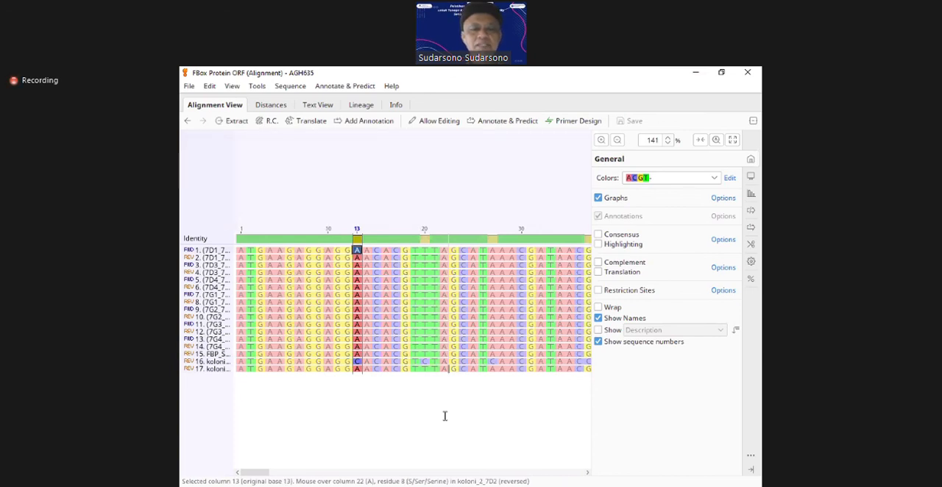
# Step: Extend the column 13 selection down through all 17 sequences to compare the variant base
pyautogui.hotkey('shift', 'Down')
pyautogui.hotkey('shift', 'Down')
pyautogui.hotkey('shift', 'Down')
pyautogui.hotkey('shift', 'Down')
pyautogui.hotkey('shift', 'Down')
pyautogui.hotkey('shift', 'Down')
pyautogui.hotkey('shift', 'Down')
pyautogui.hotkey('shift', 'Down')
pyautogui.hotkey('shift', 'Down')
pyautogui.hotkey('shift', 'Down')
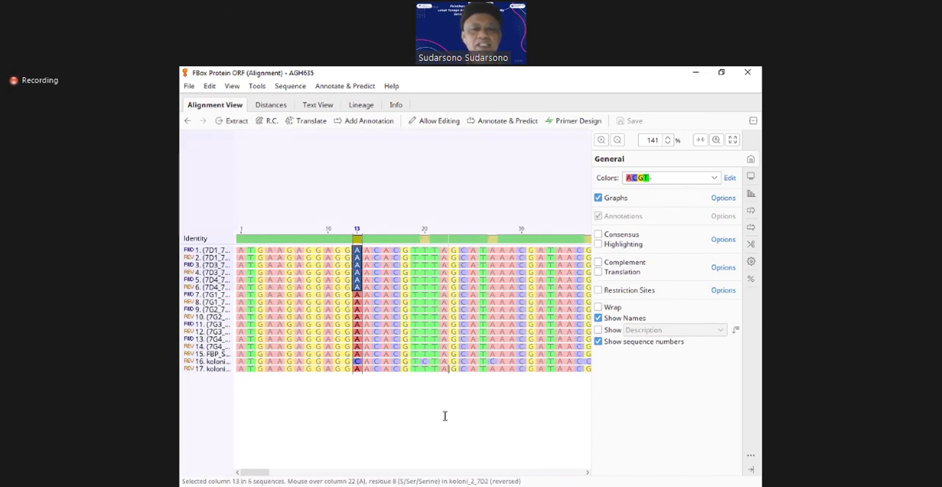
pyautogui.hotkey('shift', 'Down')
pyautogui.hotkey('shift', 'Down')
pyautogui.hotkey('shift', 'Down')
pyautogui.hotkey('shift', 'Down')
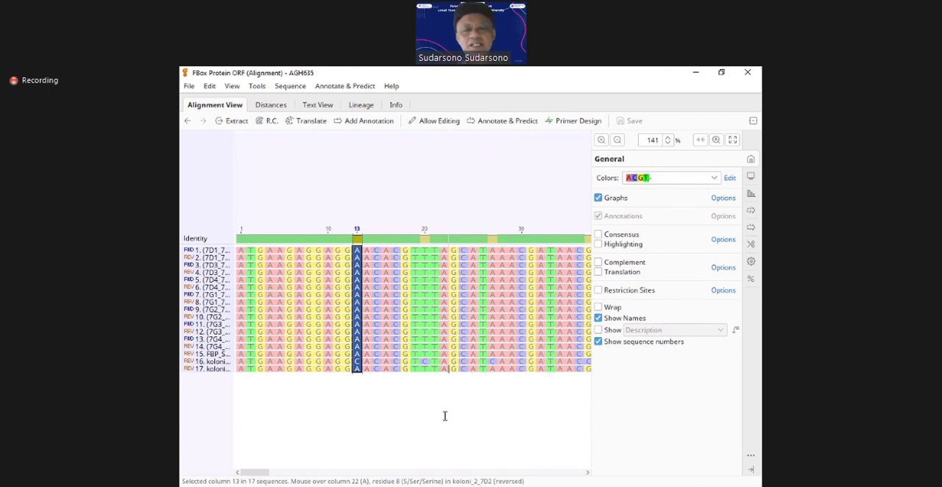
# Step: Select column 20 across all 17 sequences to compare the variant base
pyautogui.press('Right')
pyautogui.press('Right')
pyautogui.press('Right')
pyautogui.press('Right')
pyautogui.press('Right')
pyautogui.press('Right')
pyautogui.press('Right')
pyautogui.press('Right')
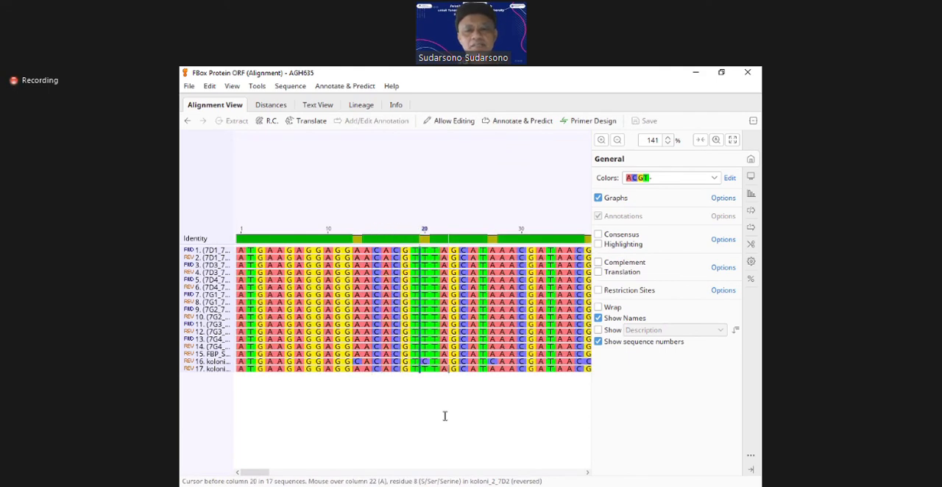
pyautogui.press('Left')
pyautogui.hotkey('shift', 'Right')
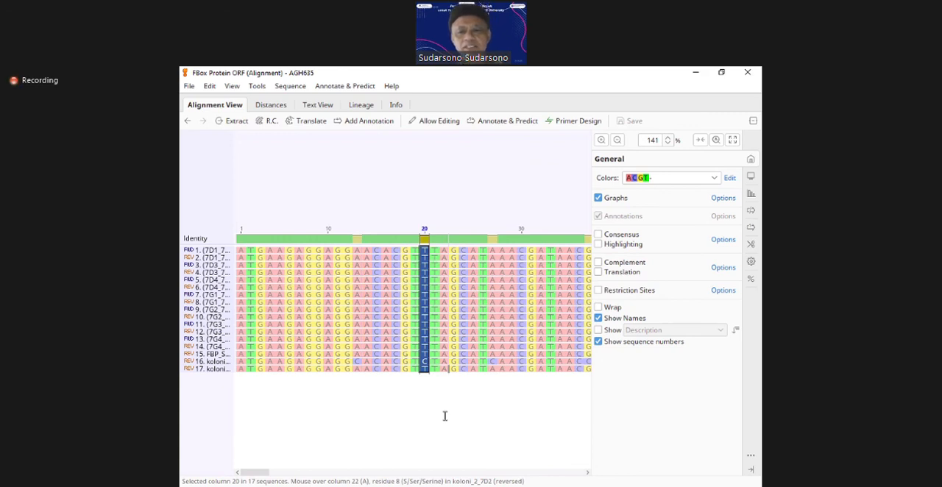
# Step: Move on to the mismatch at column 27 and select that column in all 17 sequences
pyautogui.press('Right')
pyautogui.press('Right')
pyautogui.press('Right')
pyautogui.press('Right')
pyautogui.press('Right')
pyautogui.press('Right')
pyautogui.press('Right')
pyautogui.press('Right')
pyautogui.press('Right')
pyautogui.press('Right')
pyautogui.press('Right')
pyautogui.press('Right')
pyautogui.press('Right')
pyautogui.press('Right')
pyautogui.press('Right')
pyautogui.press('Right')
pyautogui.press('Right')
pyautogui.press('Right')
pyautogui.press('Left')
pyautogui.press('Left')
pyautogui.press('Left')
pyautogui.press('Left')
pyautogui.press('Left')
pyautogui.press('Left')
pyautogui.press('Left')
pyautogui.press('Left')
pyautogui.press('Left')
pyautogui.press('Left')
pyautogui.press('Left')
pyautogui.hotkey('shift', 'Right')
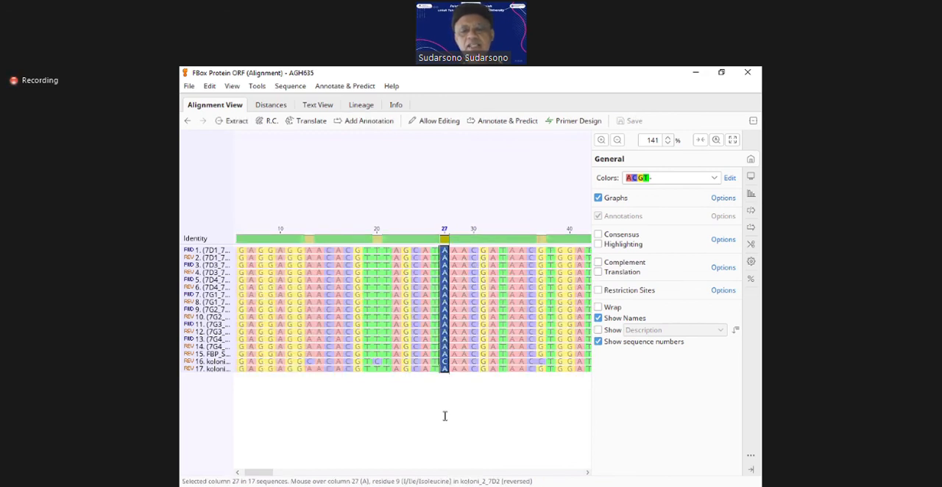
# Step: Move on to the mismatch at column 37 and select that column in all 17 sequences
pyautogui.press('Right')
pyautogui.press('Right')
pyautogui.press('Right')
pyautogui.press('Right')
pyautogui.press('Right')
pyautogui.press('Right')
pyautogui.press('Right')
pyautogui.press('Right')
pyautogui.press('Right')
pyautogui.press('Right')
pyautogui.press('Right')
pyautogui.press('Right')
pyautogui.press('Right')
pyautogui.press('Right')
pyautogui.press('Right')
pyautogui.press('Right')
pyautogui.press('Right')
pyautogui.press('Right')
pyautogui.press('Right')
pyautogui.press('Right')
pyautogui.press('Left')
pyautogui.press('Left')
pyautogui.press('Left')
pyautogui.press('Left')
pyautogui.press('Left')
pyautogui.press('Left')
pyautogui.press('Left')
pyautogui.press('Left')
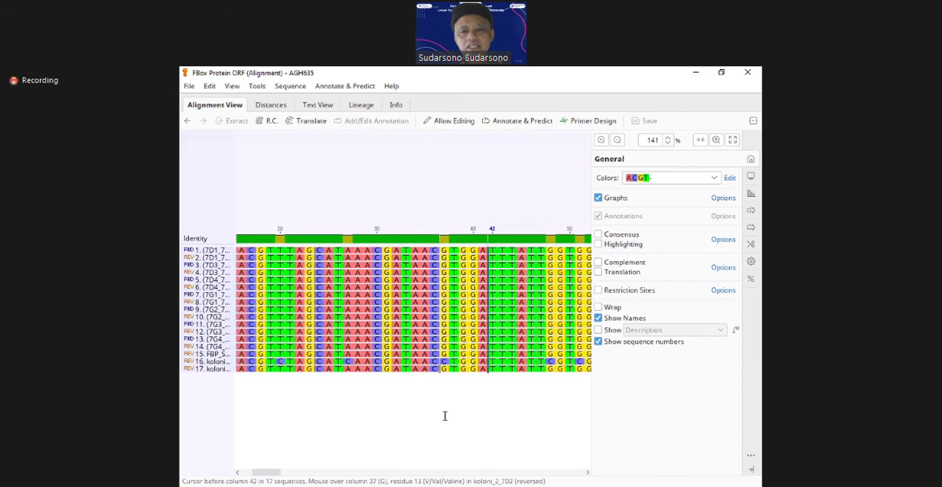
pyautogui.press('Left')
pyautogui.press('Left')
pyautogui.press('Left')
pyautogui.hotkey('shift', 'Right')
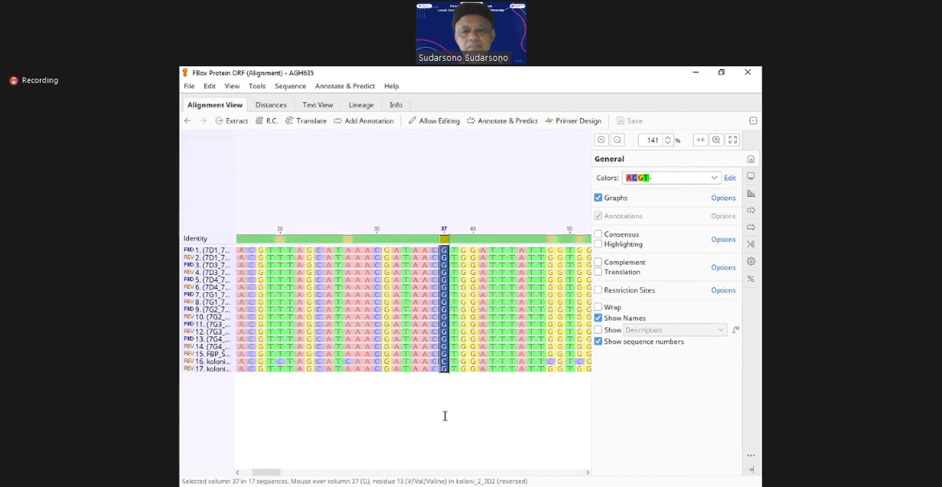
# Step: Select column 48 across all 17 sequences to compare the variant base
pyautogui.press('Right')
pyautogui.press('Right')
pyautogui.press('Right')
pyautogui.press('Right')
pyautogui.press('Right')
pyautogui.press('Right')
pyautogui.press('Right')
pyautogui.press('Right')
pyautogui.press('Right')
pyautogui.press('Right')
pyautogui.press('Right')
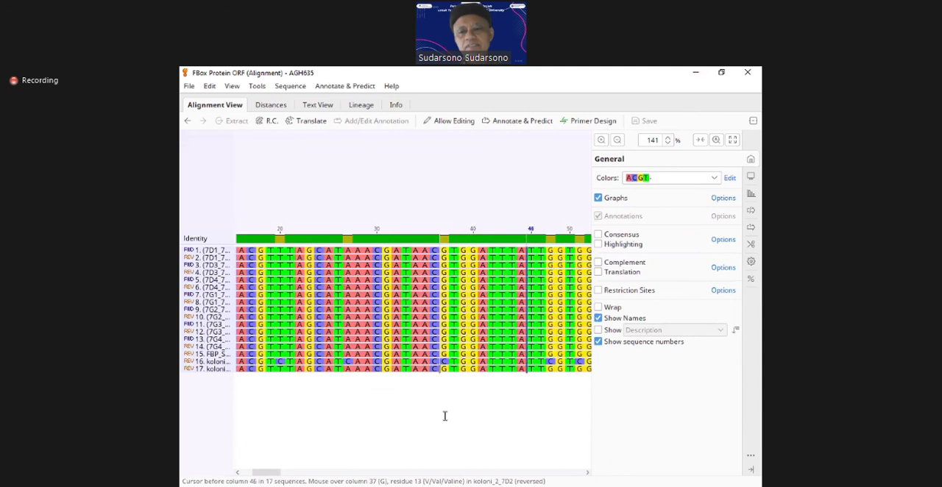
pyautogui.hotkey('shift', 'Right')
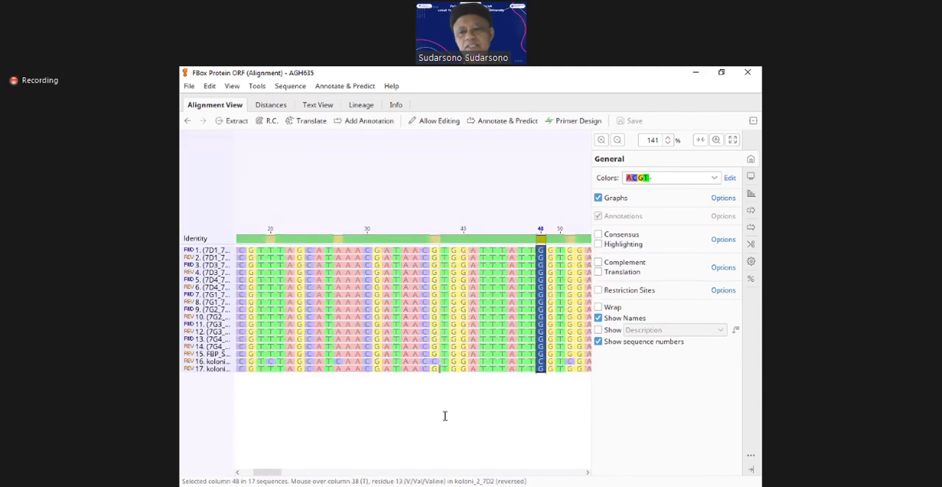
# Step: Step the cursor past the mismatches at columns 51 and 56 up to column 58
pyautogui.press('Right')
pyautogui.press('Right')
pyautogui.press('Right')
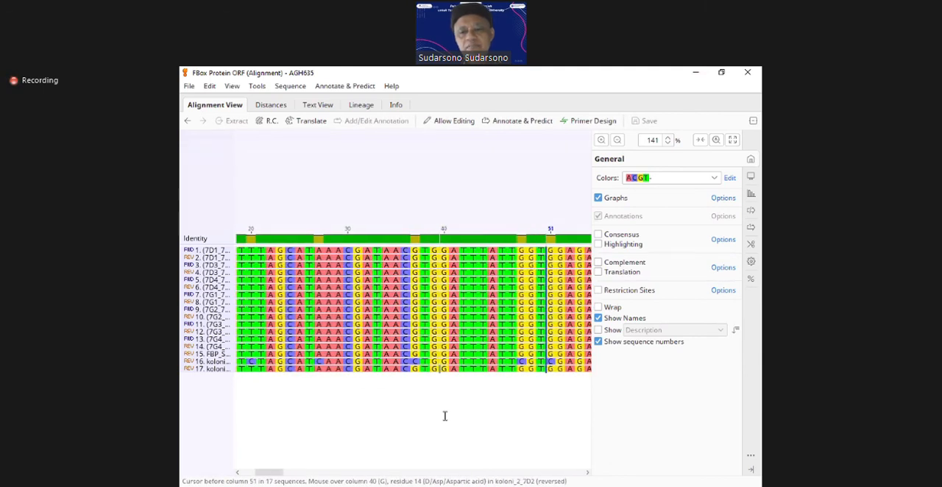
pyautogui.press('Right')
pyautogui.press('Right')
pyautogui.press('Right')
pyautogui.press('Right')
pyautogui.press('Right')
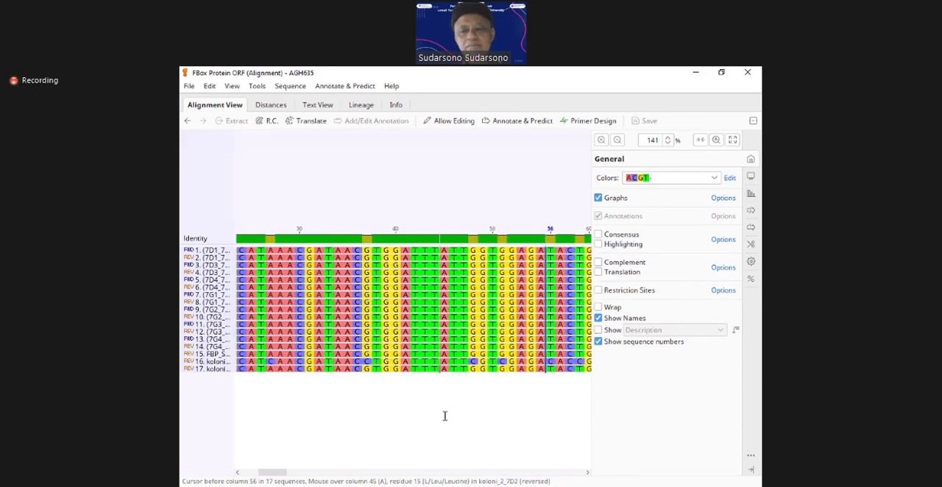
pyautogui.press('Right')
pyautogui.press('Right')
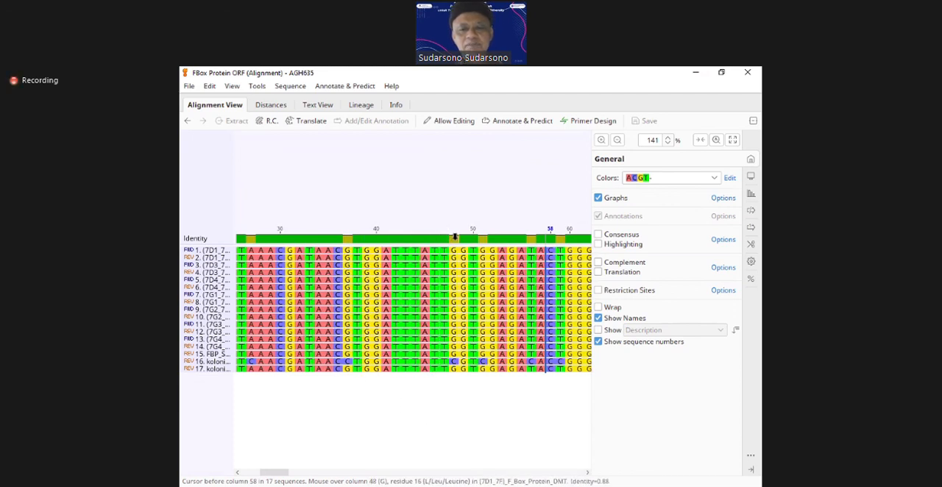
# Step: Select only the column 48 base in koloni_2_7D2 to compare it with the other sequences
pyautogui.moveTo(454, 236)
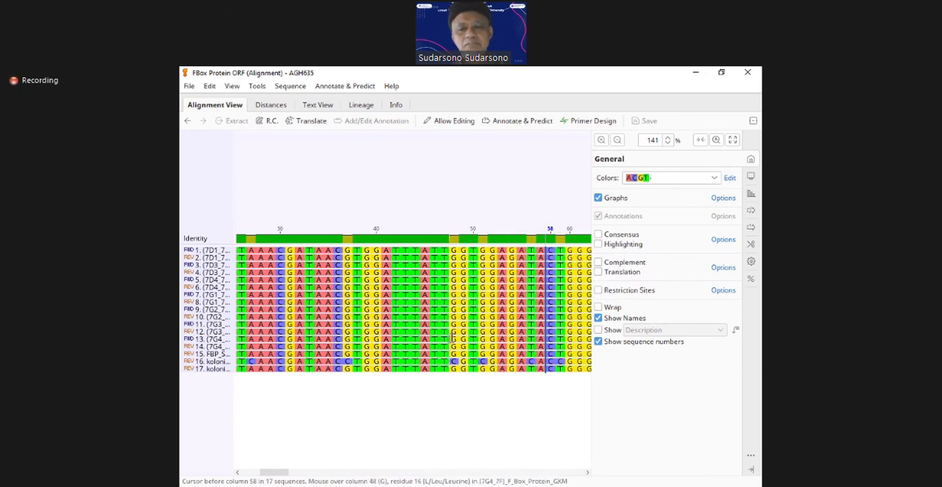
pyautogui.click(451, 368)
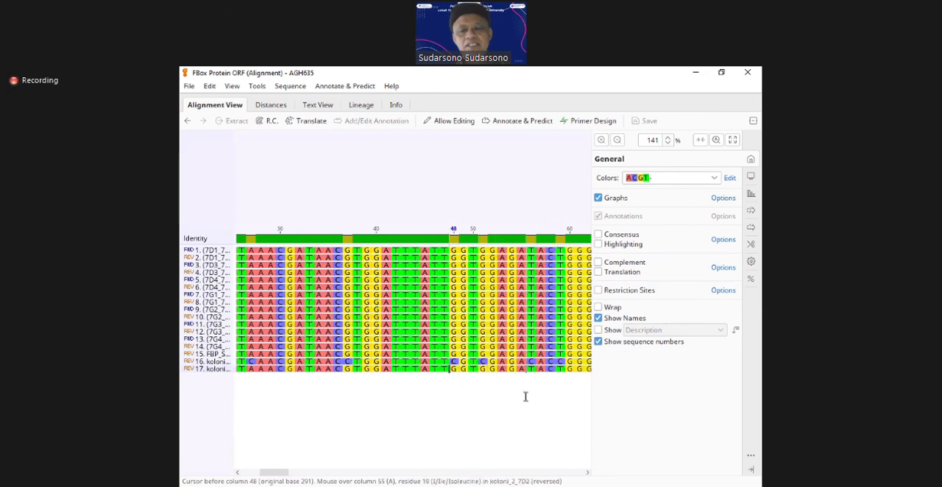
pyautogui.hotkey('shift', 'Right')
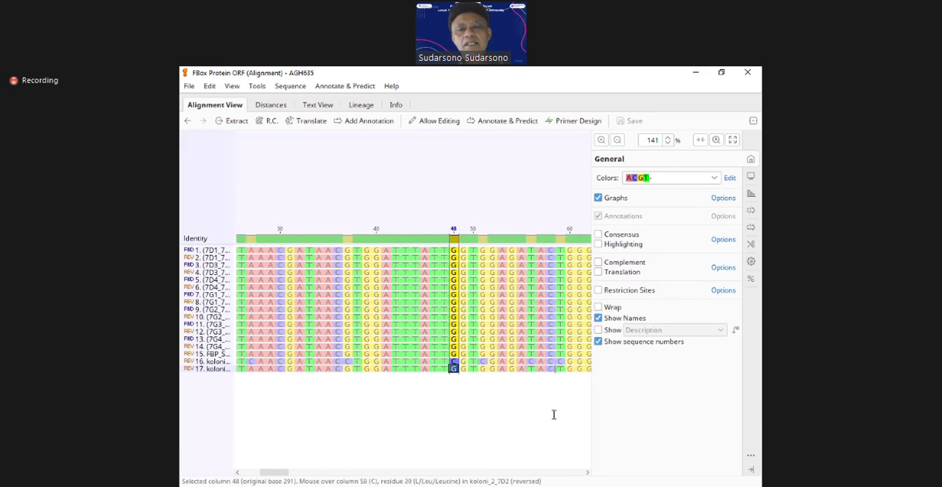
# Step: Clear the selection and follow koloni_2_7D2 through to column 127, examining the mismatch columns along the way
pyautogui.click(513, 411)
pyautogui.press('Right')
pyautogui.press('Right')
pyautogui.press('Right')
pyautogui.press('Right')
pyautogui.press('Right')
pyautogui.press('Right')
pyautogui.press('Right')
pyautogui.press('Right')
pyautogui.press('Right')
pyautogui.press('Right')
pyautogui.press('Right')
pyautogui.press('Right')
pyautogui.press('Right')
pyautogui.press('Right')
pyautogui.press('Right')
pyautogui.press('Right')
pyautogui.press('Right')
pyautogui.press('Right')
pyautogui.press('Right')
pyautogui.press('Right')
pyautogui.press('Right')
pyautogui.press('Right')
pyautogui.press('Right')
pyautogui.press('Right')
pyautogui.press('Right')
pyautogui.press('Right')
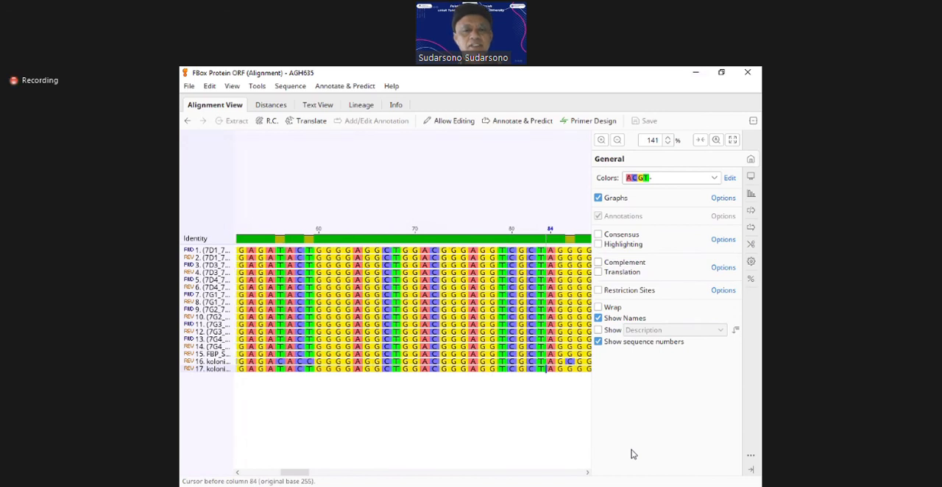
pyautogui.press('Right')
pyautogui.press('Right')
pyautogui.press('Right')
pyautogui.press('Right')
pyautogui.press('Right')
pyautogui.press('Right')
pyautogui.press('Right')
pyautogui.press('Right')
pyautogui.press('Right')
pyautogui.press('Right')
pyautogui.press('Right')
pyautogui.press('Right')
pyautogui.press('Right')
pyautogui.press('Right')
pyautogui.press('Right')
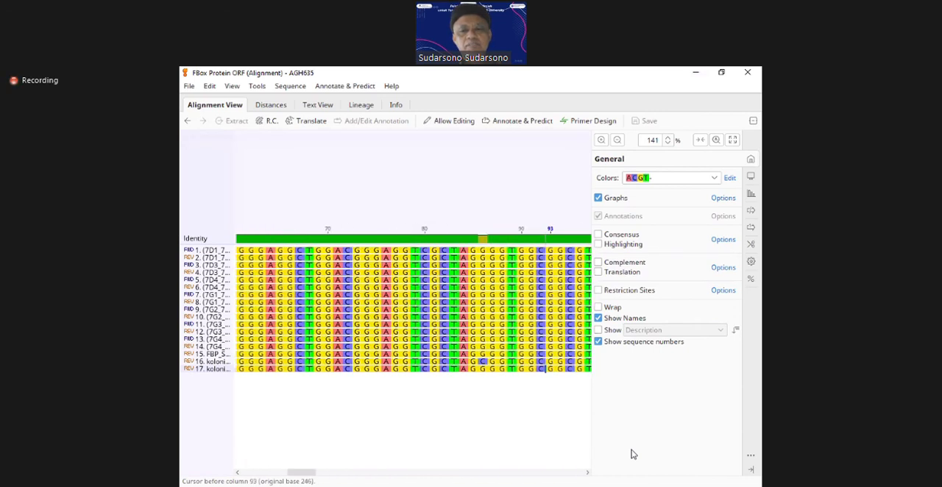
pyautogui.press('Right')
pyautogui.press('Right')
pyautogui.press('Right')
pyautogui.press('Right')
pyautogui.press('Right')
pyautogui.press('Right')
pyautogui.press('Right')
pyautogui.press('Right')
pyautogui.press('Right')
pyautogui.press('Right')
pyautogui.press('Right')
pyautogui.press('Right')
pyautogui.press('Right')
pyautogui.press('Right')
pyautogui.press('Right')
pyautogui.press('Right')
pyautogui.press('Right')
pyautogui.press('Right')
pyautogui.press('Right')
pyautogui.press('Right')
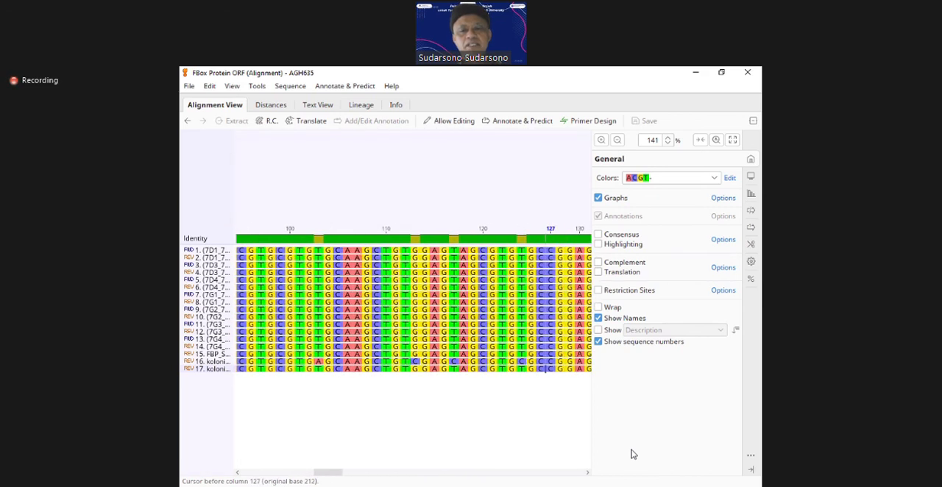
# Step: Show the translation under every sequence and place the cursor before column 103 in koloni_1_7D2
pyautogui.press('Left')
pyautogui.press('Left')
pyautogui.press('Left')
pyautogui.press('Left')
pyautogui.press('Left')
pyautogui.press('Left')
pyautogui.press('Left')
pyautogui.press('Left')
pyautogui.press('Left')
pyautogui.press('Left')
pyautogui.press('Left')
pyautogui.press('Left')
pyautogui.press('Left')
pyautogui.press('Left')
pyautogui.press('Left')
pyautogui.press('Left')
pyautogui.press('Left')
pyautogui.press('Left')
pyautogui.press('Left')
pyautogui.press('Left')
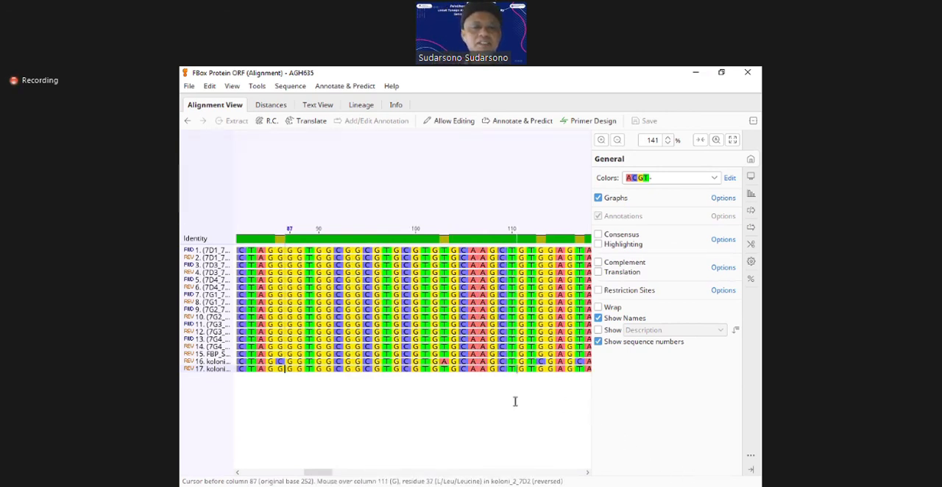
pyautogui.click(598, 273)
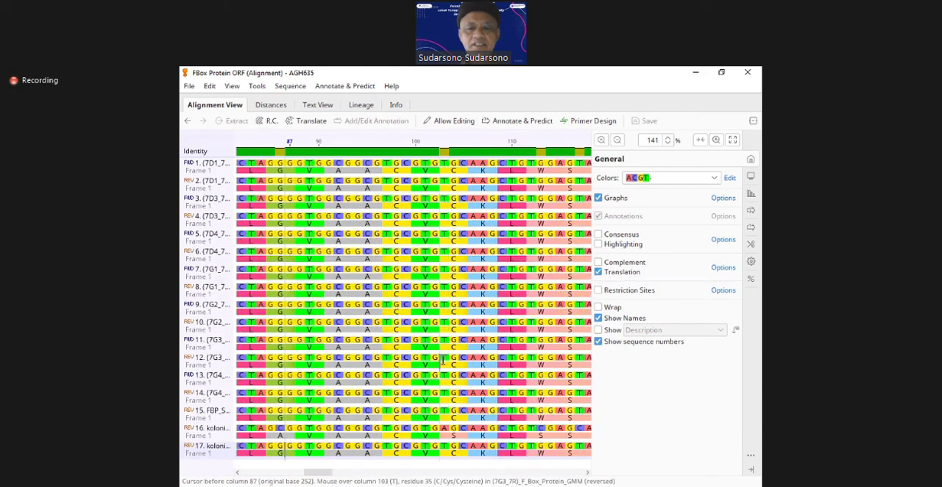
pyautogui.click(439, 432)
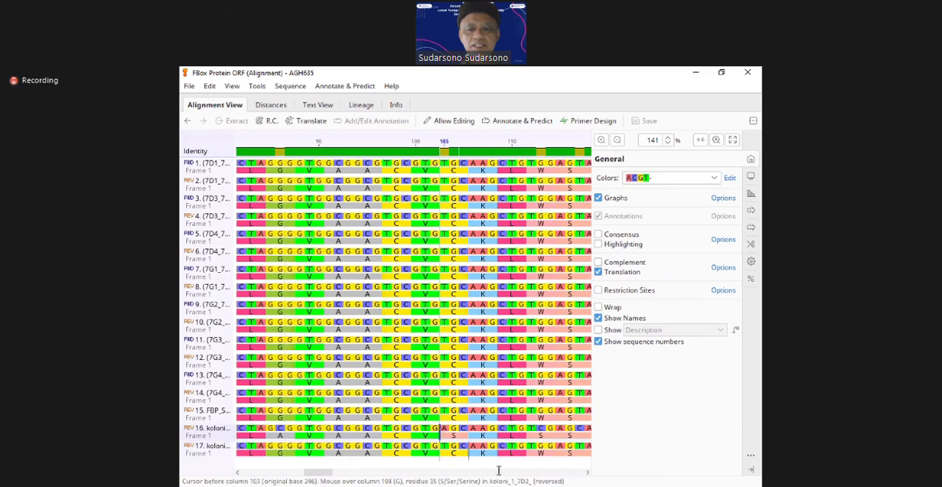
# Step: Compare the codon at columns 103 to 105 in koloni_1_7D2 with the neighbouring sequences, ending before column 103
pyautogui.press('Down')
pyautogui.press('Right')
pyautogui.press('Right')
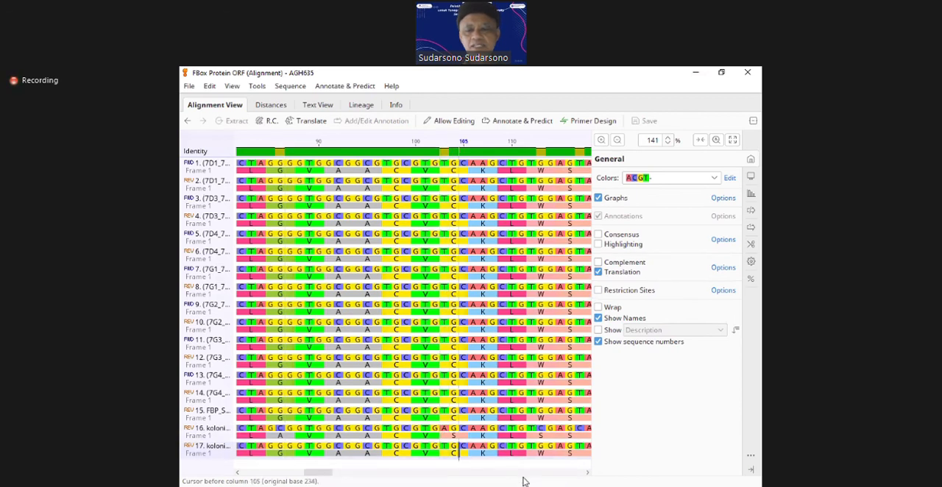
pyautogui.press('Left')
pyautogui.press('Left')
pyautogui.press('Up')
pyautogui.press('Up')
pyautogui.press('Down')
pyautogui.press('Right')
pyautogui.press('Right')
pyautogui.press('Left')
pyautogui.press('Left')
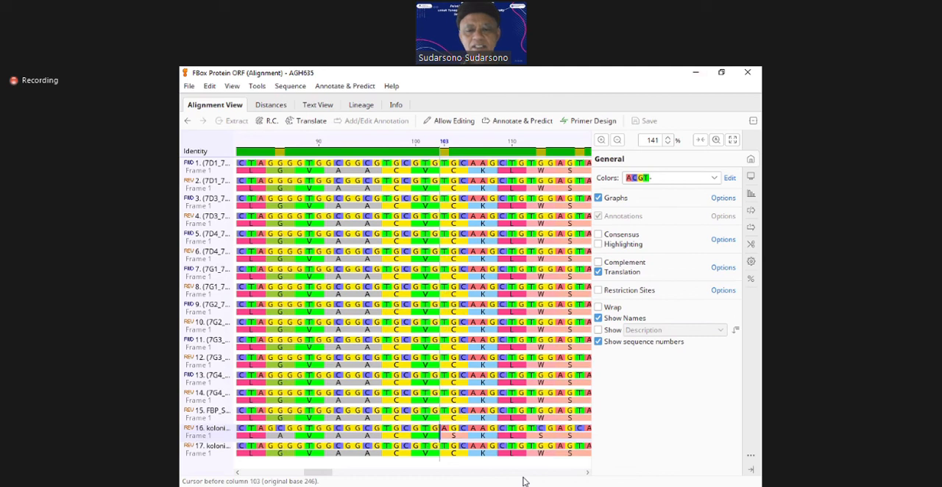
pyautogui.press('Right')
pyautogui.press('Left')
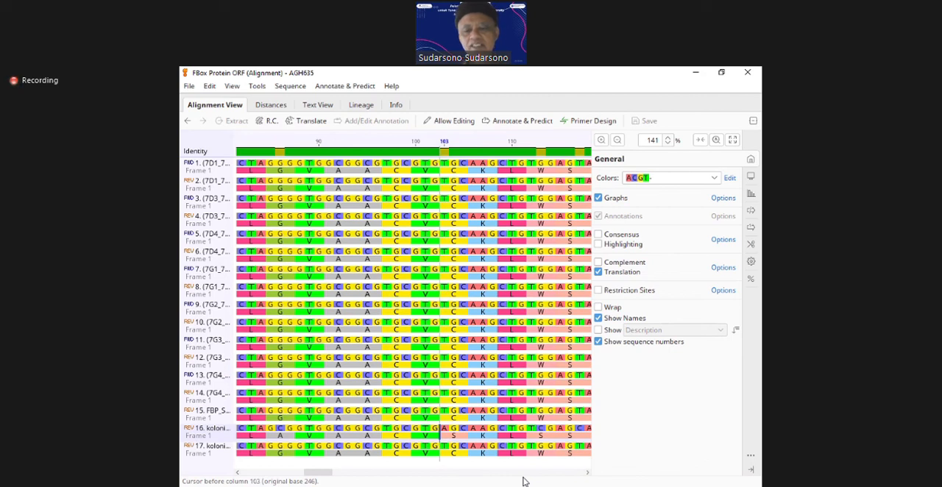
# Step: Select the codon at columns 103 to 105 in koloni_1_7D2
pyautogui.hotkey('shift', 'Right')
pyautogui.hotkey('shift', 'Right')
pyautogui.hotkey('shift', 'Right')
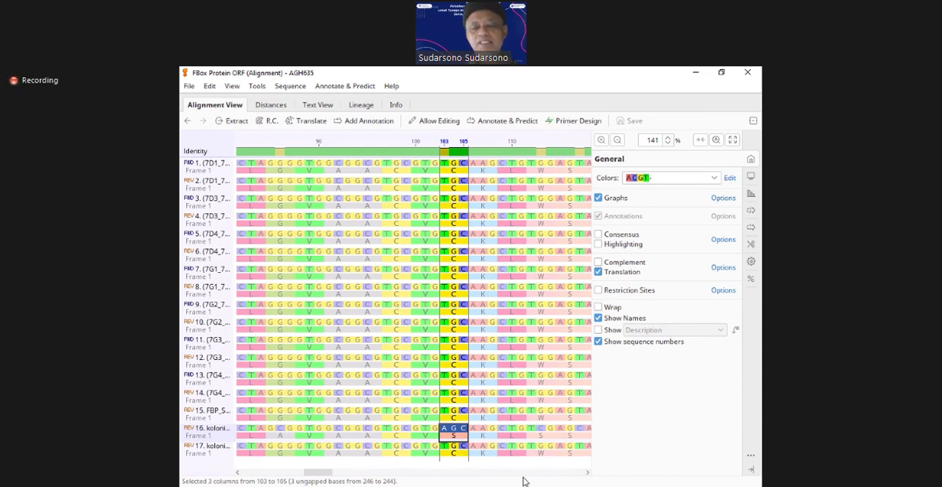
# Step: Clear the codon selection and follow koloni_1_7D2 to column 139, examining its base and amino acid differences
pyautogui.press('Right')
pyautogui.press('Right')
pyautogui.press('Right')
pyautogui.press('Right')
pyautogui.press('Right')
pyautogui.press('Right')
pyautogui.press('Right')
pyautogui.press('Right')
pyautogui.press('Right')
pyautogui.press('Right')
pyautogui.press('Right')
pyautogui.press('Right')
pyautogui.press('Right')
pyautogui.press('Right')
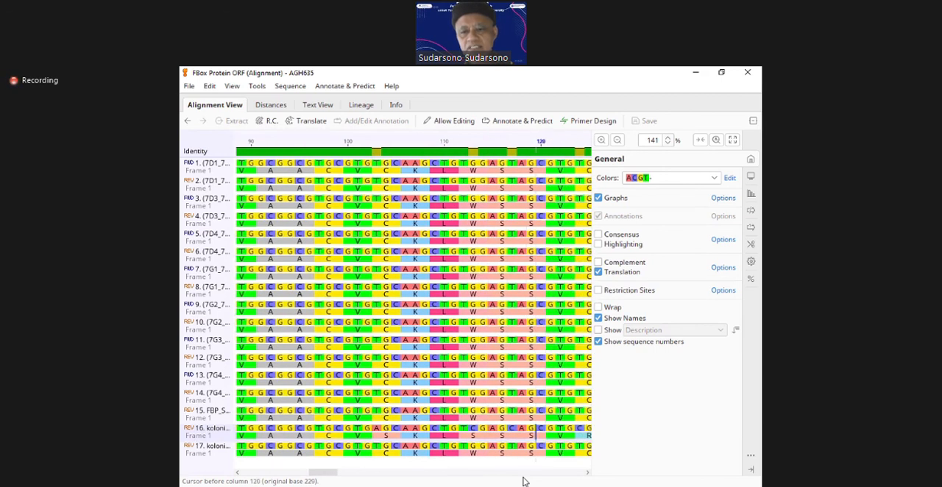
pyautogui.press('Right')
pyautogui.press('Right')
pyautogui.press('Right')
pyautogui.press('Right')
pyautogui.press('Right')
pyautogui.press('Right')
pyautogui.press('Right')
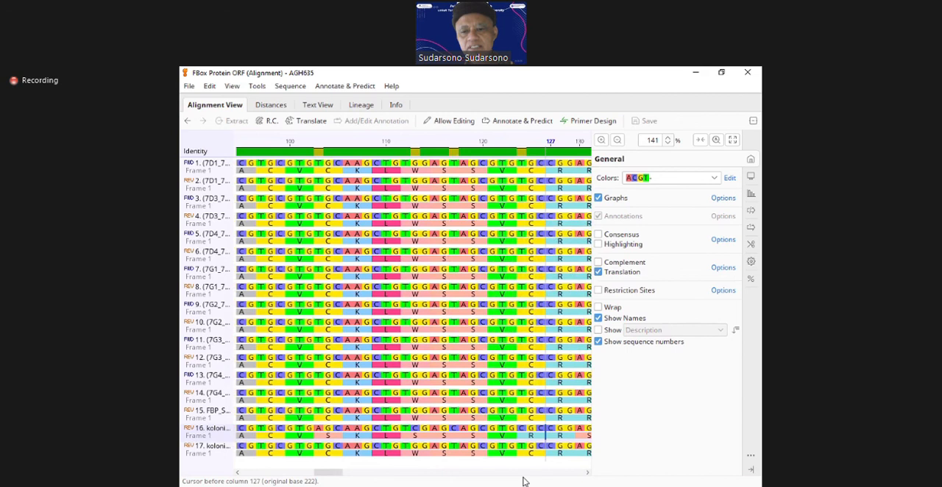
pyautogui.press('Right')
pyautogui.press('Right')
pyautogui.press('Right')
pyautogui.press('Right')
pyautogui.press('Right')
pyautogui.press('Right')
pyautogui.press('Right')
pyautogui.press('Right')
pyautogui.press('Right')
pyautogui.press('Right')
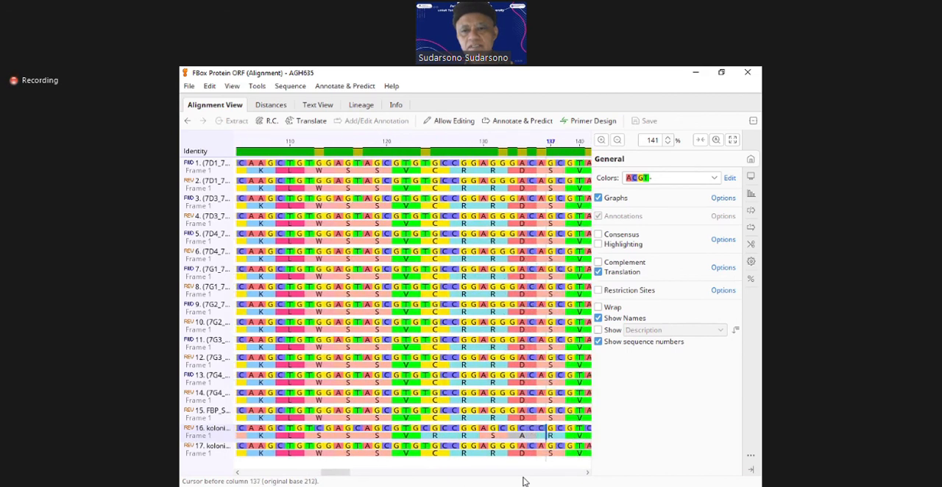
pyautogui.press('Right')
pyautogui.press('Right')
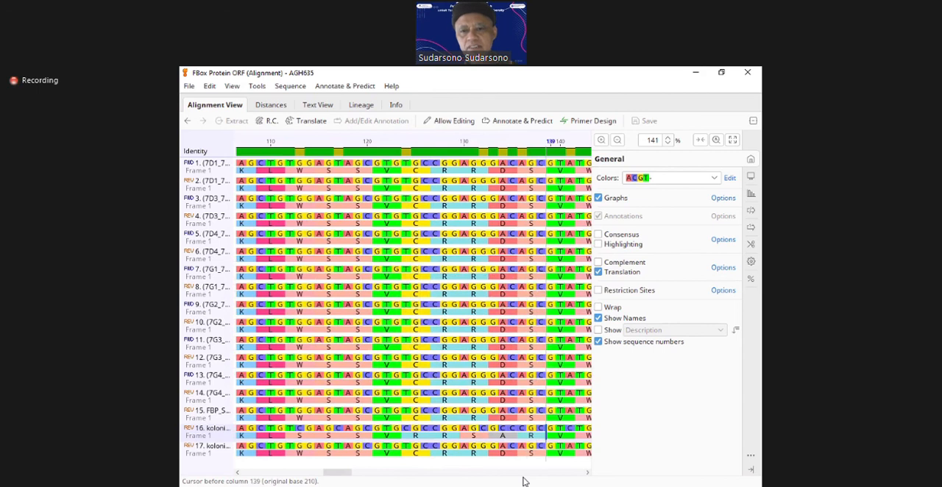
# Step: Continue along koloni_1_7D2 from column 139 to column 154, examining each codon against the other sequences' translations
pyautogui.press('Right')
pyautogui.press('Right')
pyautogui.press('Right')
pyautogui.press('Right')
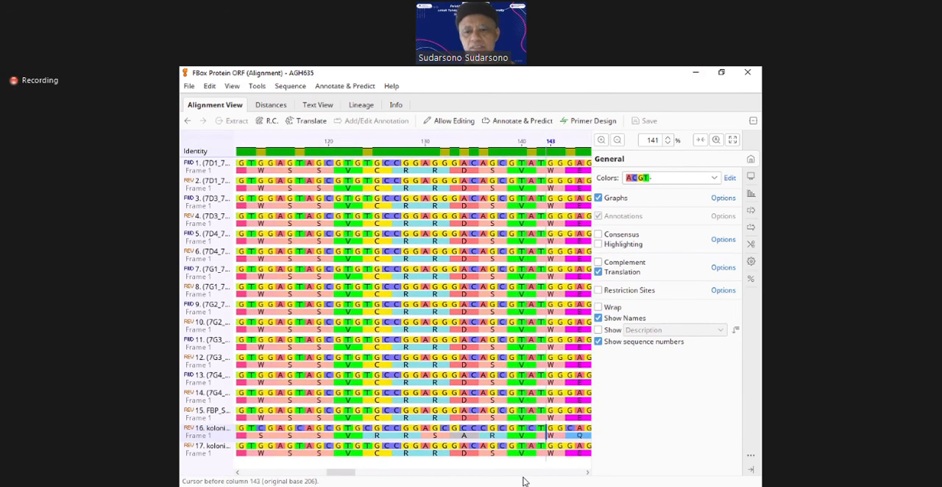
pyautogui.press('Right')
pyautogui.press('Right')
pyautogui.press('Right')
pyautogui.press('Right')
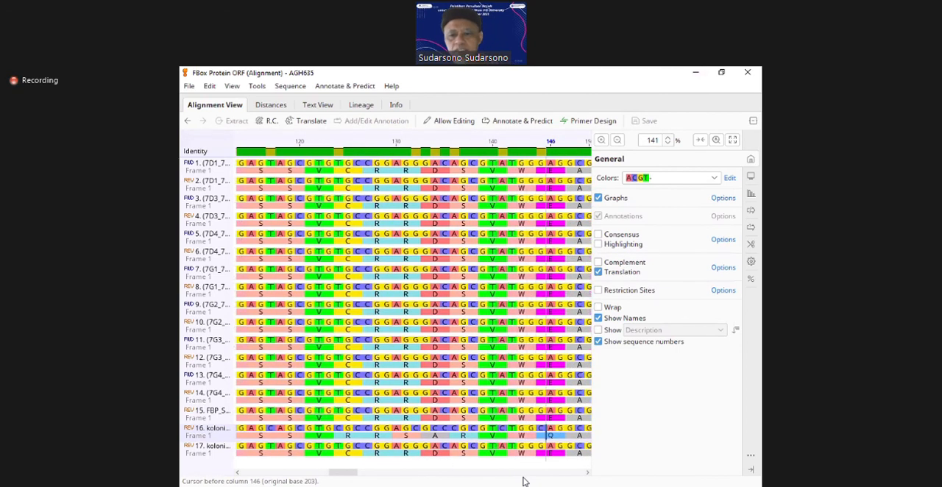
pyautogui.press('Right')
pyautogui.press('Right')
pyautogui.press('Right')
pyautogui.press('Right')
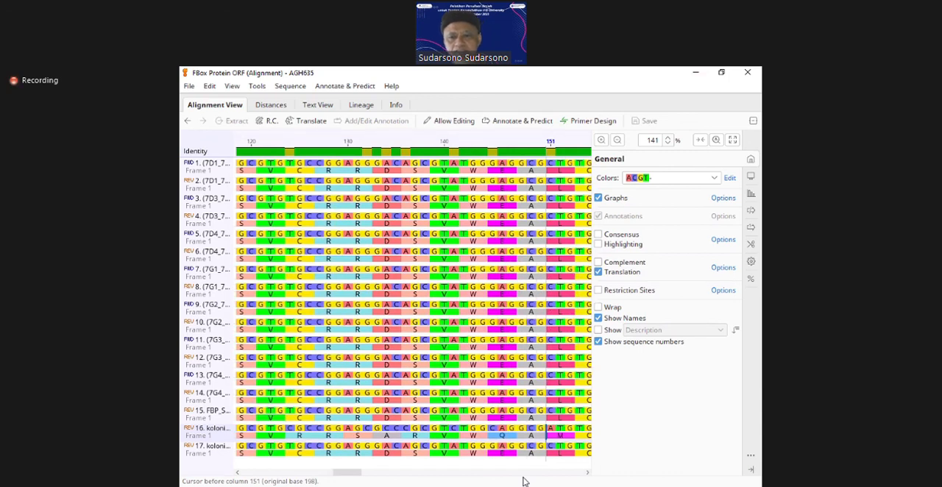
pyautogui.press('Right')
pyautogui.press('Right')
pyautogui.press('Right')
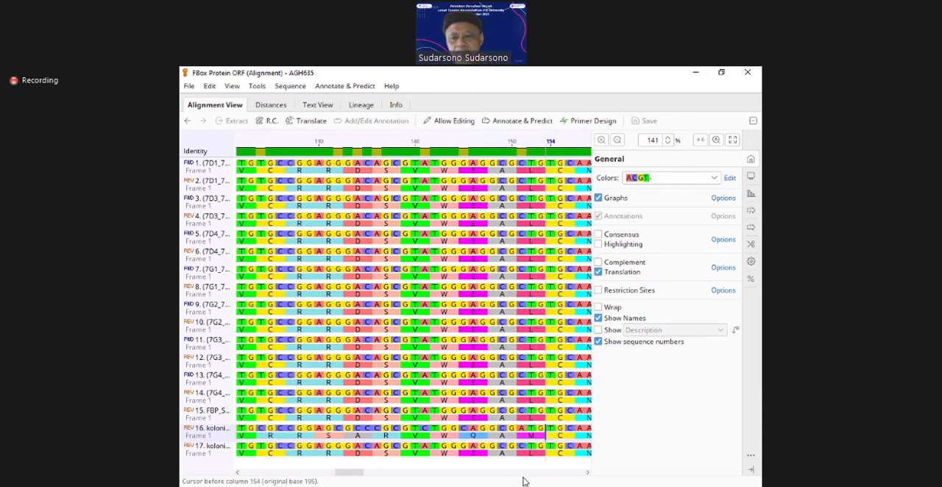
# Step: Move along koloni_1_7D2 to column 173, near where the gaps of both koloni sequences begin
pyautogui.press('Right')
pyautogui.press('Right')
pyautogui.press('Right')
pyautogui.press('Right')
pyautogui.press('Right')
pyautogui.press('Right')
pyautogui.press('Right')
pyautogui.press('Right')
pyautogui.press('Right')
pyautogui.press('Right')
pyautogui.press('Right')
pyautogui.press('Right')
pyautogui.press('Right')
pyautogui.press('Right')
pyautogui.press('Right')
pyautogui.press('Right')
pyautogui.press('Right')
pyautogui.press('Right')
pyautogui.press('Right')
pyautogui.press('Right')
pyautogui.press('Right')
pyautogui.press('Right')
pyautogui.press('Right')
pyautogui.press('Left')
pyautogui.press('Left')
pyautogui.press('Left')
pyautogui.press('Left')
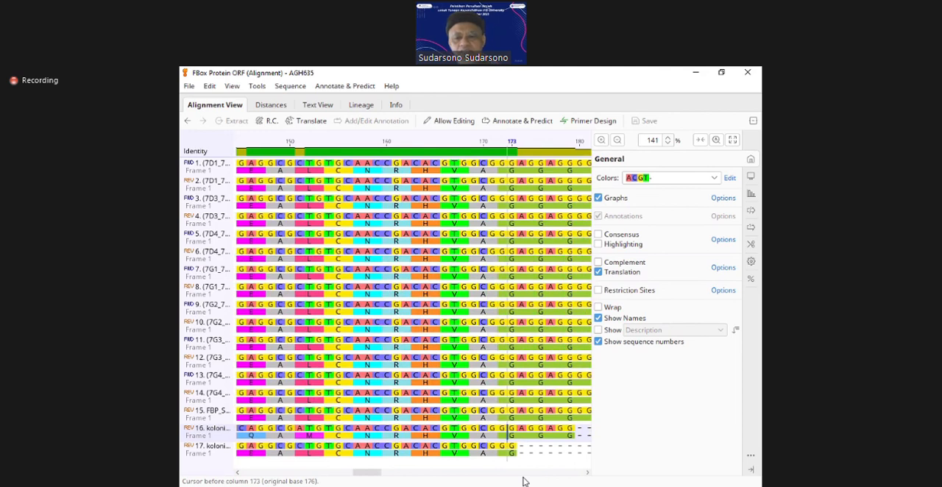
# Step: Switch to koloni_2_7D2 and follow its gap to the end, placing the cursor before column 278
pyautogui.press('Down')
pyautogui.press('Right')
pyautogui.press('Right')
pyautogui.press('Right')
pyautogui.press('Right')
pyautogui.press('Right')
pyautogui.press('Right')
pyautogui.press('Right')
pyautogui.press('Right')
pyautogui.press('Right')
pyautogui.press('Right')
pyautogui.press('Right')
pyautogui.press('Right')
pyautogui.press('Right')
pyautogui.press('Right')
pyautogui.press('Right')
pyautogui.press('Right')
pyautogui.press('Right')
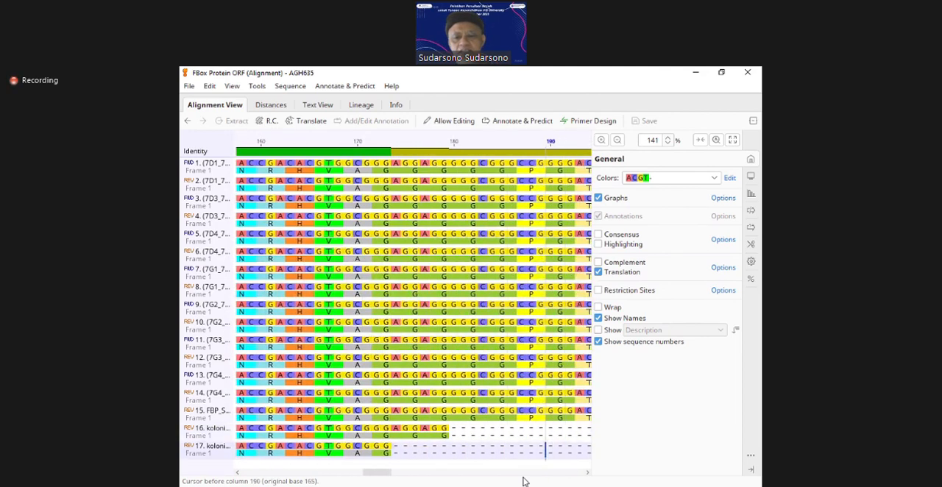
pyautogui.press('Right')
pyautogui.press('Right')
pyautogui.press('Right')
pyautogui.press('Right')
pyautogui.press('Right')
pyautogui.press('Right')
pyautogui.press('Right')
pyautogui.press('Right')
pyautogui.press('Right')
pyautogui.press('Right')
pyautogui.press('Right')
pyautogui.press('Right')
pyautogui.press('Right')
pyautogui.press('Right')
pyautogui.press('Right')
pyautogui.press('Right')
pyautogui.press('Right')
pyautogui.press('Right')
pyautogui.press('Right')
pyautogui.press('Right')
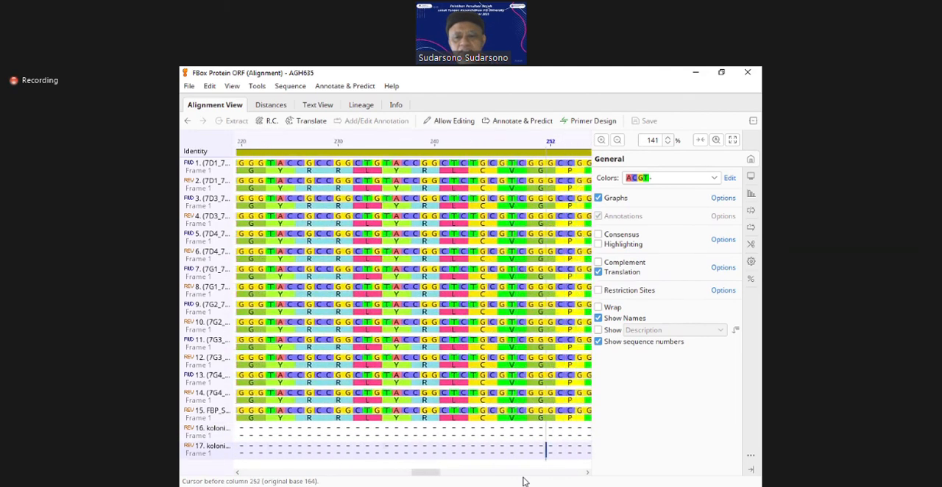
pyautogui.press('Right')
pyautogui.press('Right')
pyautogui.press('Right')
pyautogui.press('Right')
pyautogui.press('Right')
pyautogui.press('Right')
pyautogui.press('Right')
pyautogui.press('Right')
pyautogui.press('Right')
pyautogui.press('Right')
pyautogui.press('Right')
pyautogui.press('Right')
pyautogui.press('Right')
pyautogui.press('Right')
pyautogui.press('Right')
pyautogui.press('Right')
pyautogui.press('Right')
pyautogui.press('Right')
pyautogui.press('Right')
pyautogui.press('Right')
pyautogui.press('Left')
pyautogui.press('Left')
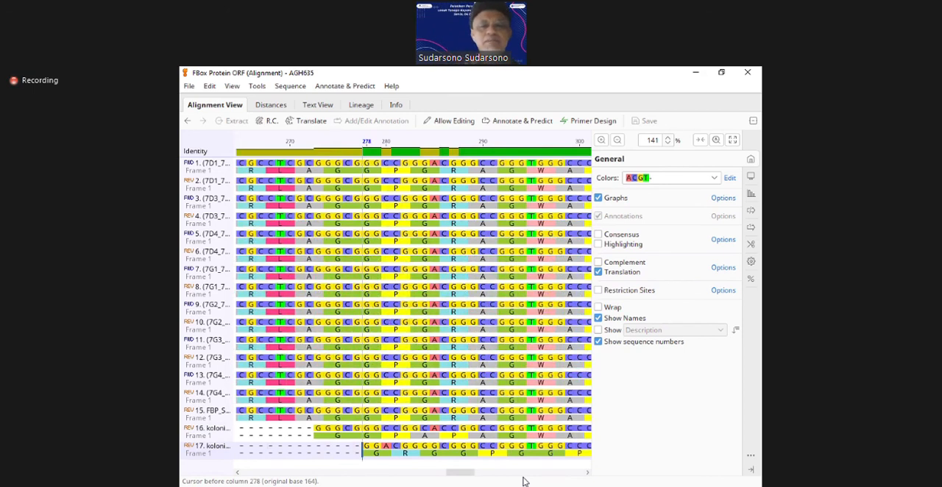
# Step: Follow koloni_2_7D2 from column 278 to column 314, comparing its bases and translation with the other sequences
pyautogui.press('Right')
pyautogui.press('Right')
pyautogui.press('Right')
pyautogui.press('Right')
pyautogui.press('Right')
pyautogui.press('Right')
pyautogui.press('Right')
pyautogui.press('Right')
pyautogui.press('Right')
pyautogui.press('Right')
pyautogui.press('Right')
pyautogui.press('Right')
pyautogui.press('Right')
pyautogui.press('Right')
pyautogui.press('Right')
pyautogui.press('Right')
pyautogui.press('Right')
pyautogui.press('Right')
pyautogui.press('Right')
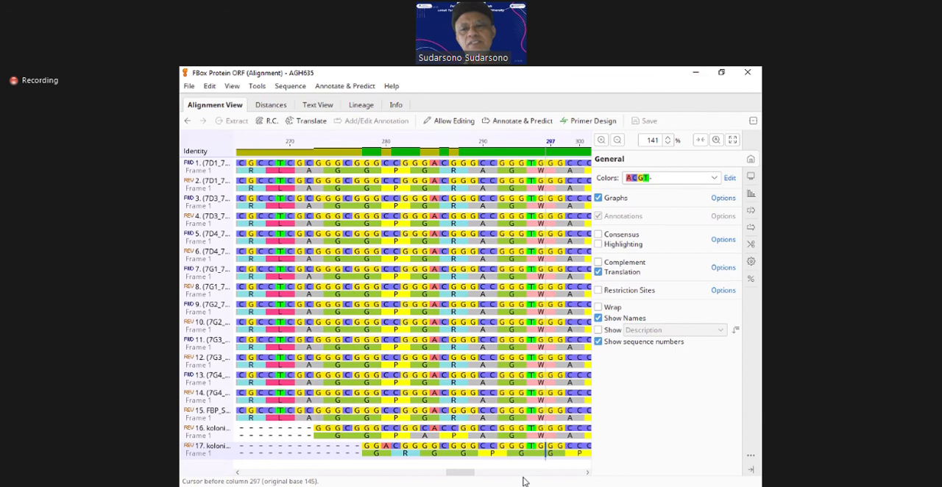
pyautogui.press('Right')
pyautogui.press('Right')
pyautogui.press('Right')
pyautogui.press('Right')
pyautogui.press('Right')
pyautogui.press('Right')
pyautogui.press('Right')
pyautogui.press('Right')
pyautogui.press('Right')
pyautogui.press('Right')
pyautogui.press('Right')
pyautogui.press('Right')
pyautogui.press('Right')
pyautogui.press('Right')
pyautogui.press('Right')
pyautogui.press('Right')
pyautogui.press('Right')
pyautogui.press('Right')
pyautogui.press('Right')
pyautogui.press('Right')
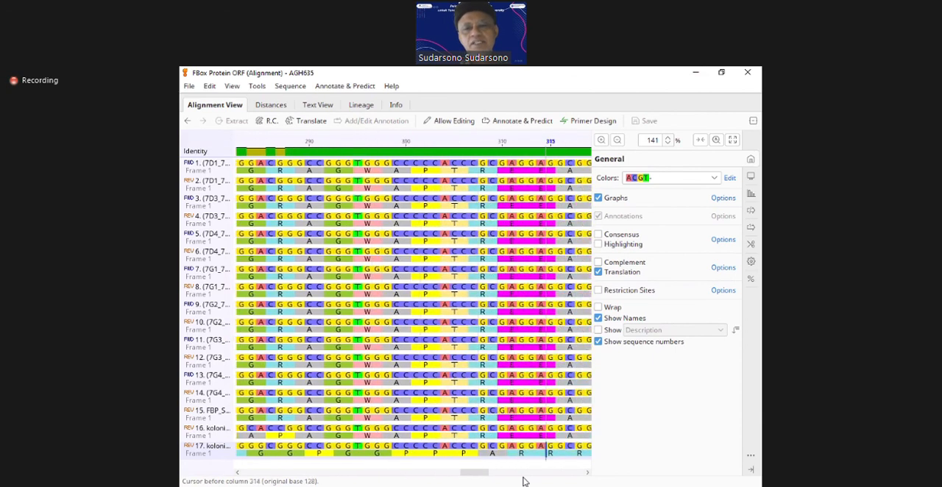
# Step: Continue along koloni_2_7D2 to the end of the alignment before column 442, examining its amino acids against the other translations
pyautogui.press('Right')
pyautogui.press('Right')
pyautogui.press('Right')
pyautogui.press('Right')
pyautogui.press('Right')
pyautogui.press('Right')
pyautogui.press('Right')
pyautogui.press('Right')
pyautogui.press('Right')
pyautogui.press('Right')
pyautogui.press('Right')
pyautogui.press('Right')
pyautogui.press('Right')
pyautogui.press('Right')
pyautogui.press('Right')
pyautogui.press('Right')
pyautogui.press('Right')
pyautogui.press('Right')
pyautogui.press('Right')
pyautogui.press('Right')
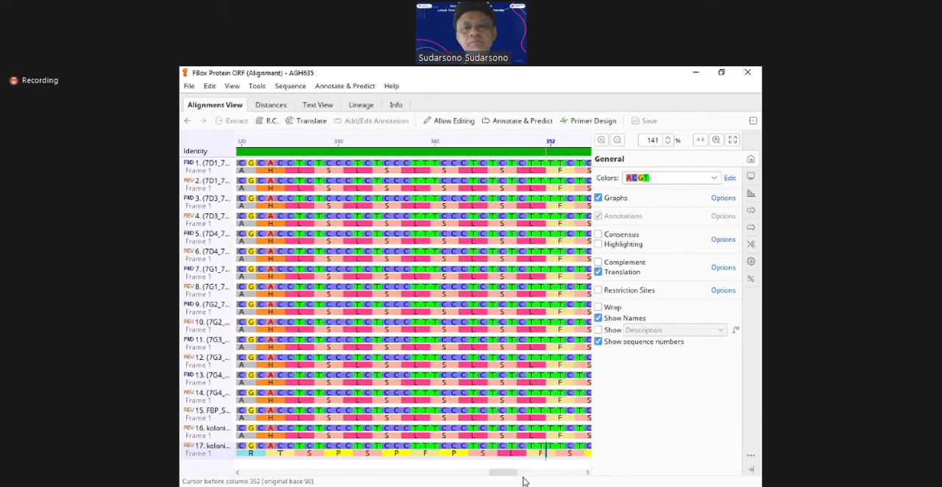
pyautogui.press('Right')
pyautogui.press('Right')
pyautogui.press('Right')
pyautogui.press('Right')
pyautogui.press('Right')
pyautogui.press('Right')
pyautogui.press('Right')
pyautogui.press('Right')
pyautogui.press('Right')
pyautogui.press('Right')
pyautogui.press('Right')
pyautogui.press('Right')
pyautogui.press('Right')
pyautogui.press('Right')
pyautogui.press('Right')
pyautogui.press('Right')
pyautogui.press('Right')
pyautogui.press('Right')
pyautogui.press('Right')
pyautogui.press('Right')
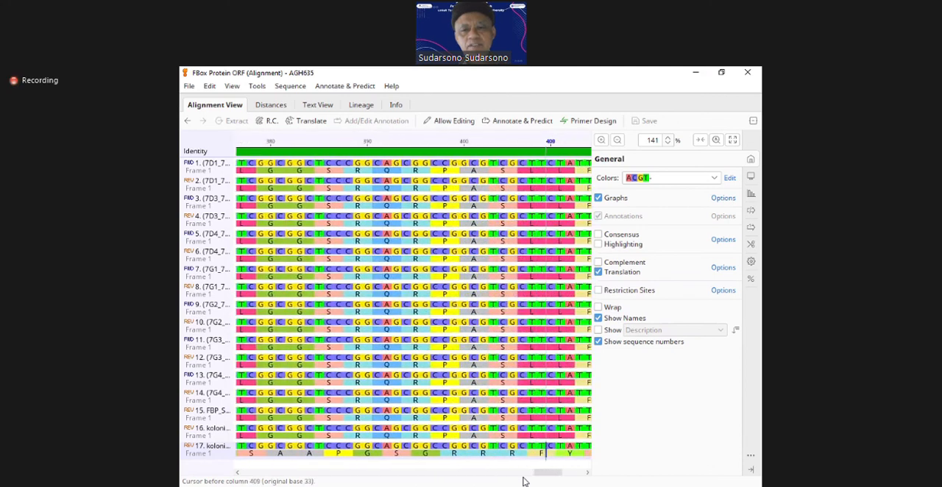
pyautogui.press('Right')
pyautogui.press('Right')
pyautogui.press('Right')
pyautogui.press('Right')
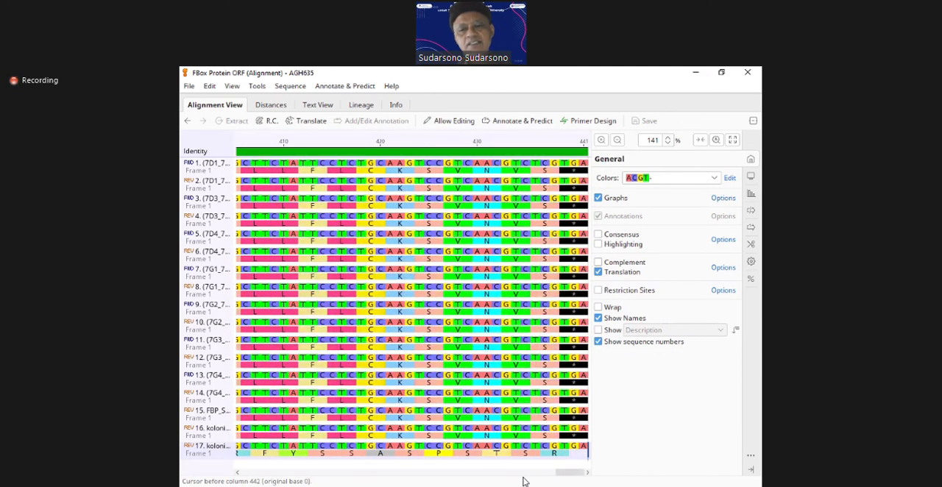
# Step: Go back along koloni_2_7D2 from the alignment's end to column 254, inside its gap
pyautogui.press('Left')
pyautogui.press('Left')
pyautogui.press('Left')
pyautogui.press('Left')
pyautogui.press('Left')
pyautogui.press('Left')
pyautogui.press('Left')
pyautogui.press('Left')
pyautogui.press('Left')
pyautogui.press('Left')
pyautogui.press('Left')
pyautogui.press('Left')
pyautogui.press('Left')
pyautogui.press('Left')
pyautogui.press('Left')
pyautogui.press('Left')
pyautogui.press('Left')
pyautogui.press('Left')
pyautogui.press('Left')
pyautogui.press('Left')
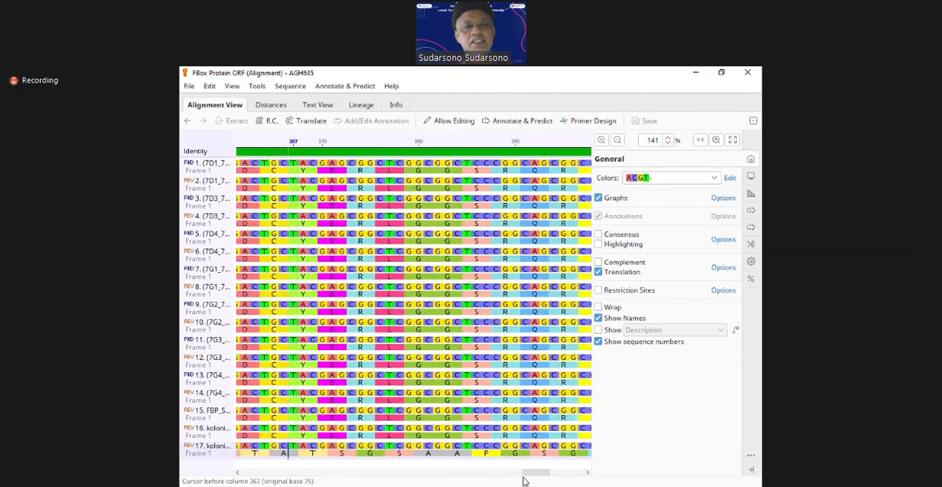
pyautogui.press('Left')
pyautogui.press('Left')
pyautogui.press('Left')
pyautogui.press('Left')
pyautogui.press('Left')
pyautogui.press('Left')
pyautogui.press('Left')
pyautogui.press('Left')
pyautogui.press('Left')
pyautogui.press('Left')
pyautogui.press('Left')
pyautogui.press('Left')
pyautogui.press('Left')
pyautogui.press('Left')
pyautogui.press('Left')
pyautogui.press('Left')
pyautogui.press('Left')
pyautogui.press('Left')
pyautogui.press('Left')
pyautogui.press('Left')
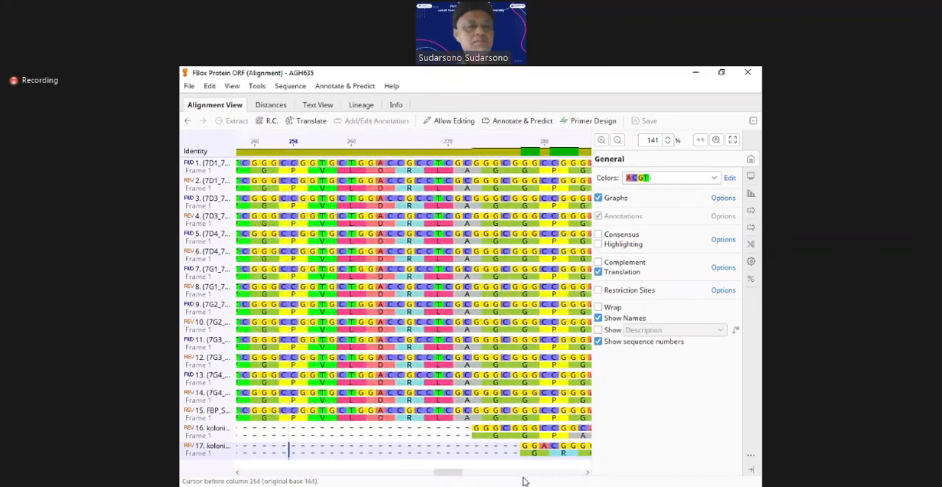
# Step: Return along koloni_2_7D2 past column 37 toward the start of the alignment, reviewing the base differences near the beginning
pyautogui.press('Left')
pyautogui.press('Left')
pyautogui.press('Left')
pyautogui.press('Left')
pyautogui.press('Left')
pyautogui.press('Left')
pyautogui.press('Left')
pyautogui.press('Left')
pyautogui.press('Left')
pyautogui.press('Left')
pyautogui.press('Left')
pyautogui.press('Left')
pyautogui.press('Left')
pyautogui.press('Left')
pyautogui.press('Left')
pyautogui.press('Left')
pyautogui.press('Left')
pyautogui.press('Left')
pyautogui.press('Left')
pyautogui.press('Left')
pyautogui.press('Left')
pyautogui.press('Left')
pyautogui.press('Left')
pyautogui.press('Left')
pyautogui.press('Left')
pyautogui.press('Left')
pyautogui.press('Left')
pyautogui.press('Left')
pyautogui.press('Left')
pyautogui.press('Left')
pyautogui.press('Left')
pyautogui.press('Left')
pyautogui.press('Left')
pyautogui.press('Left')
pyautogui.press('Left')
pyautogui.press('Left')
pyautogui.press('Left')
pyautogui.press('Left')
pyautogui.press('Left')
pyautogui.press('Left')
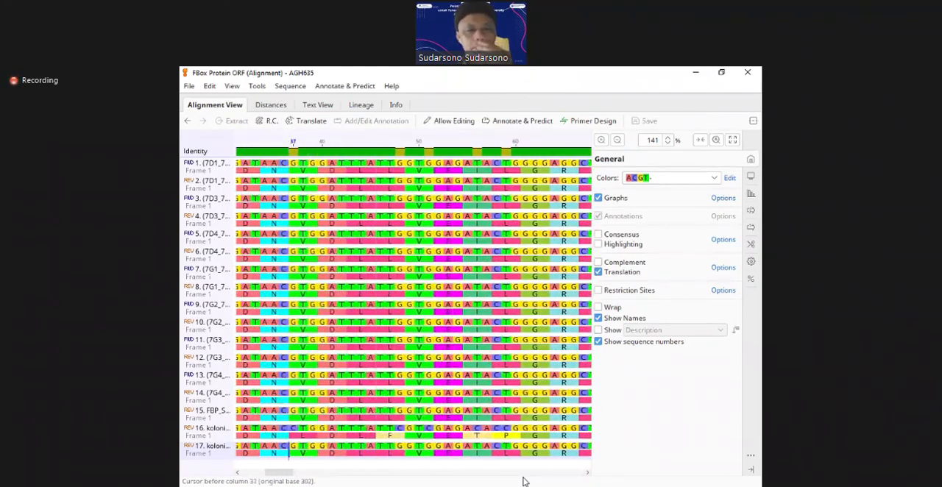
pyautogui.press('Left')
pyautogui.press('Left')
pyautogui.press('Left')
pyautogui.press('Left')
pyautogui.press('Left')
pyautogui.press('Left')
pyautogui.press('Left')
pyautogui.press('Left')
pyautogui.press('Left')
pyautogui.press('Left')
pyautogui.press('Left')
pyautogui.press('Left')
pyautogui.press('Left')
pyautogui.press('Left')
pyautogui.press('Left')
pyautogui.press('Left')
pyautogui.press('Left')
pyautogui.press('Left')
pyautogui.press('Left')
pyautogui.press('Left')
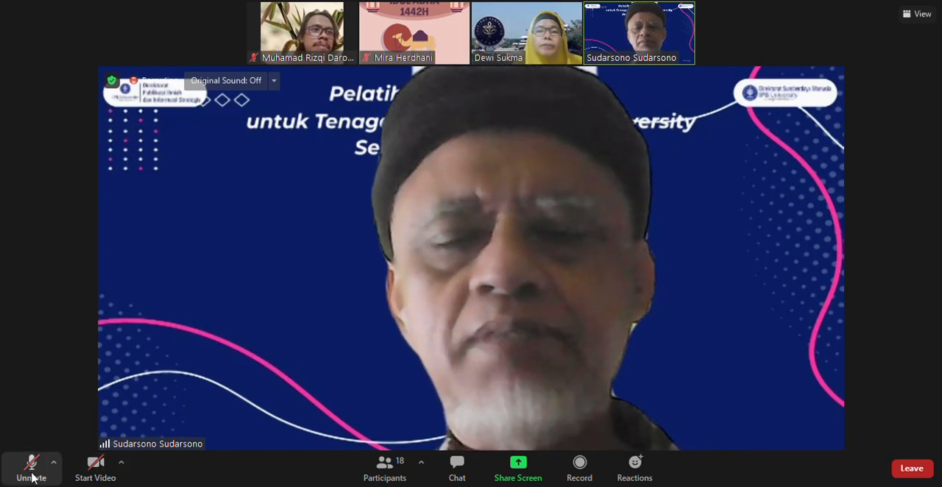
# Step: In the Zoom meeting, unmute and mute the microphone again, and turn the camera on and off
pyautogui.click(32, 467)
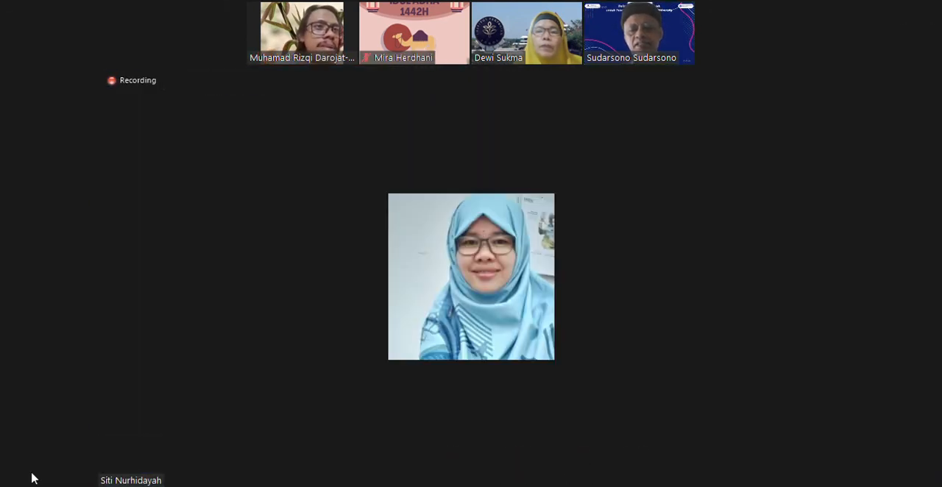
pyautogui.click(32, 467)
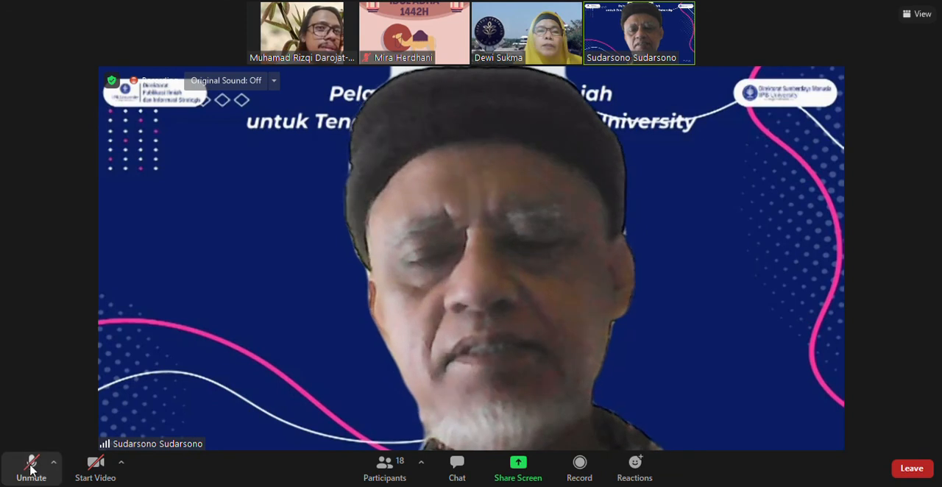
pyautogui.click(94, 467)
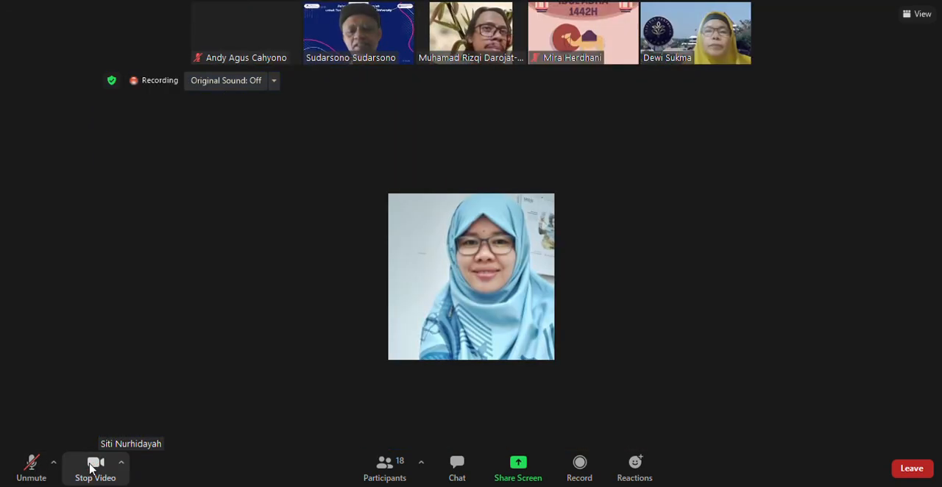
pyautogui.click(92, 467)
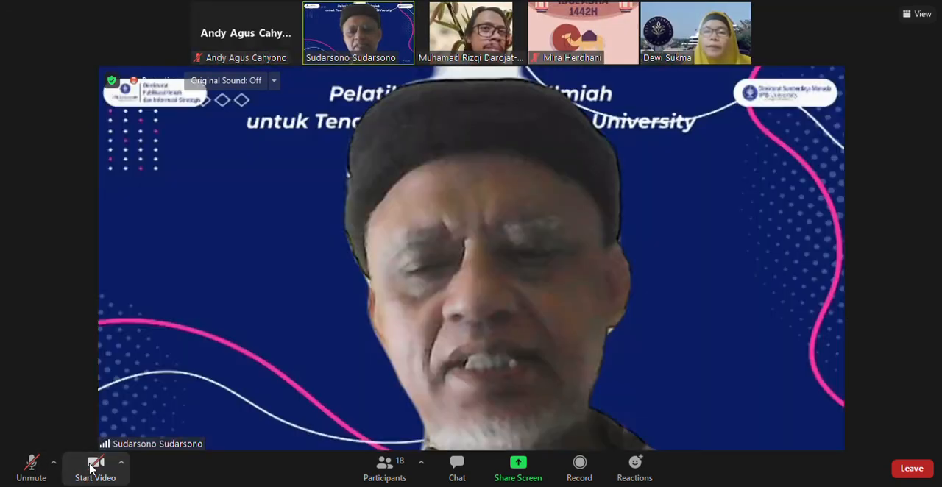